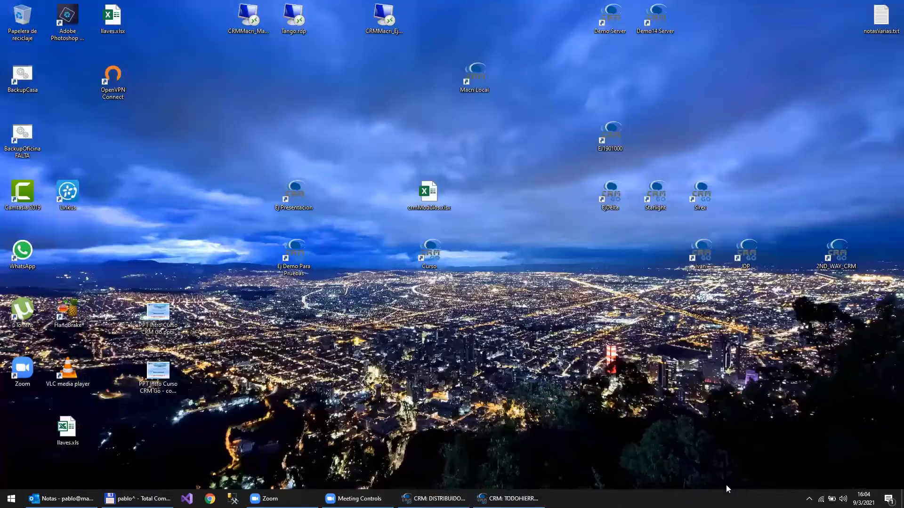
- Quit Spotify from the notification area and restore the DISTRIBUIDORA LOMBARDI CRM window
{"action": "right_click", "coordinate": [809, 499]}
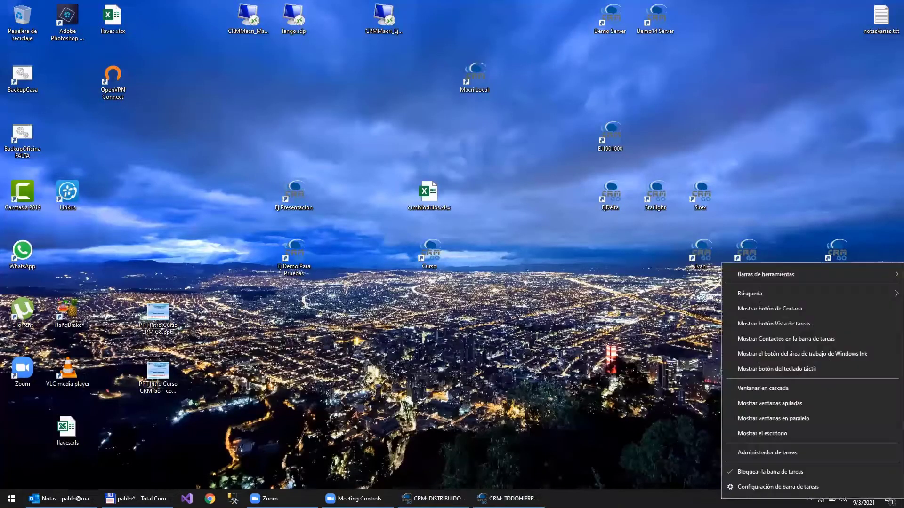
{"action": "left_click", "coordinate": [809, 499]}
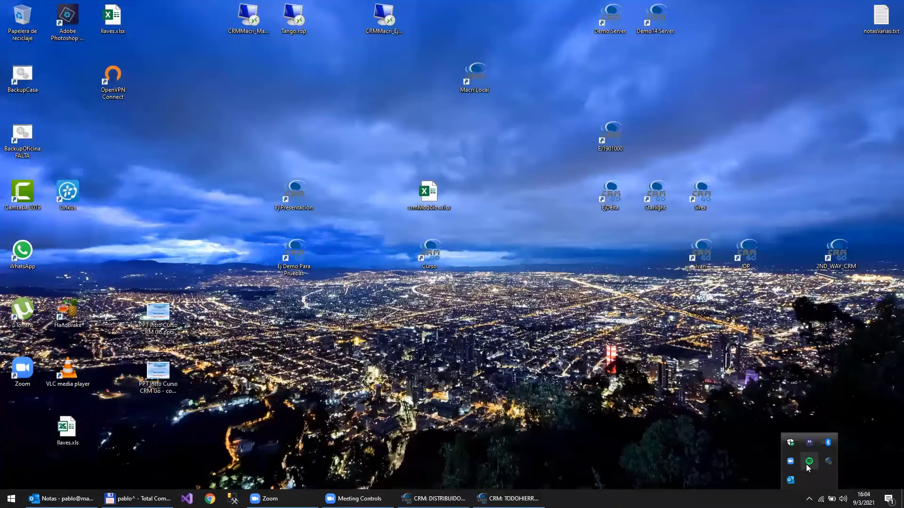
{"action": "right_click", "coordinate": [821, 464]}
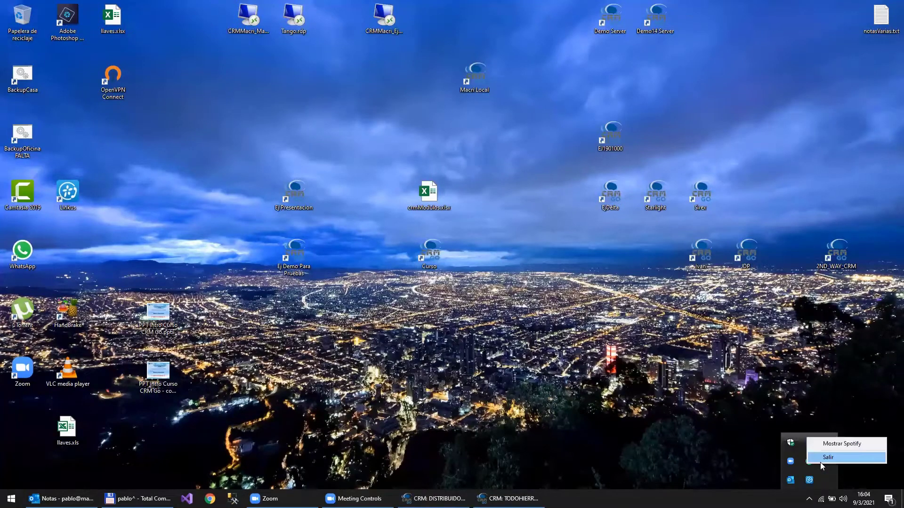
{"action": "left_click", "coordinate": [820, 462]}
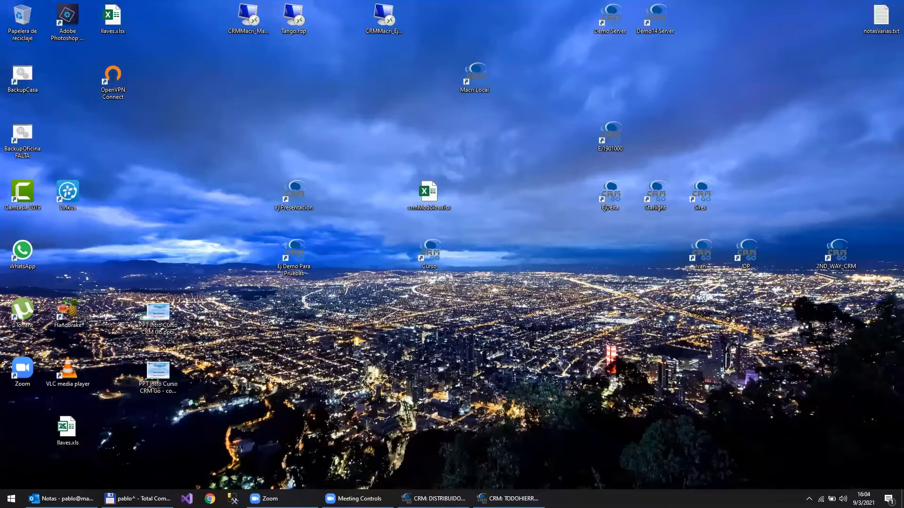
{"action": "left_click", "coordinate": [434, 498]}
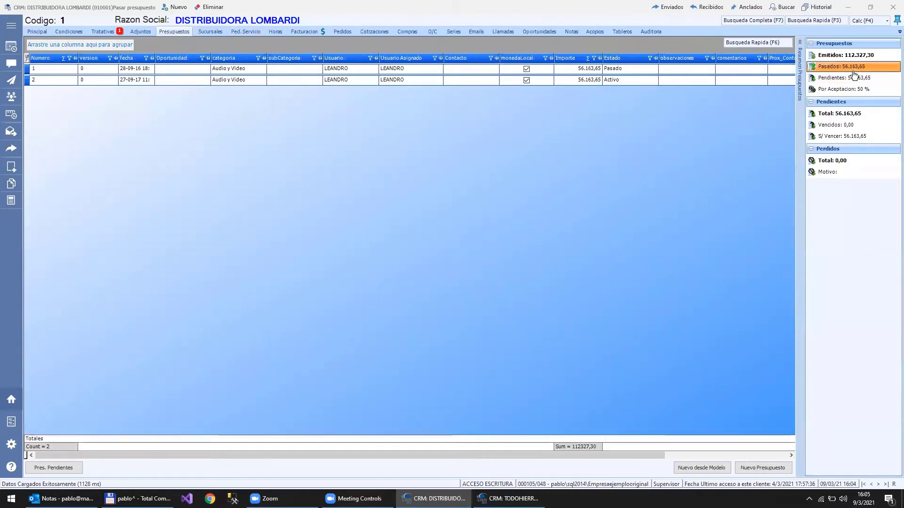
- Collapse the Resumen Presupuestos panel to reveal columns like Prox_Contacto and Finalizada
{"action": "left_click", "coordinate": [800, 44]}
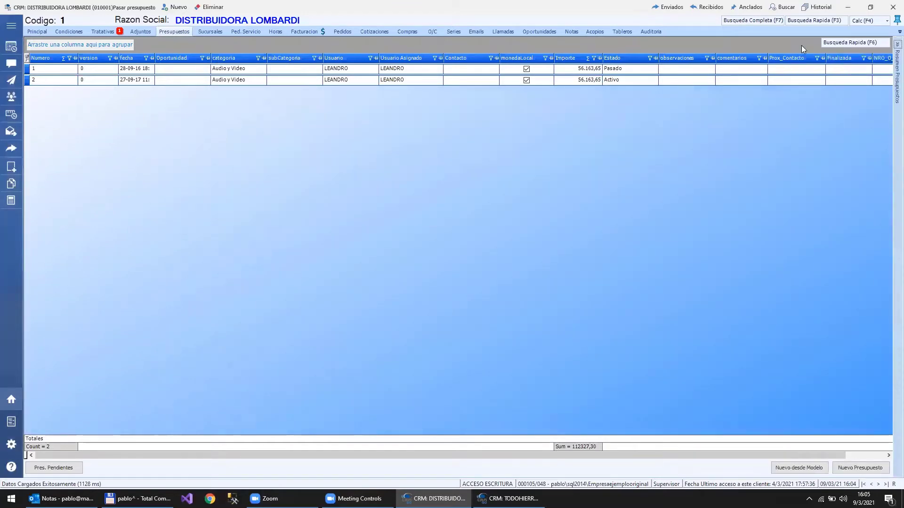
- Expand Resumen Presupuestos again, showing Emitidos 112.327,30, Pendientes 56.163,65 and Perdidos 0,00
{"action": "left_click", "coordinate": [889, 46]}
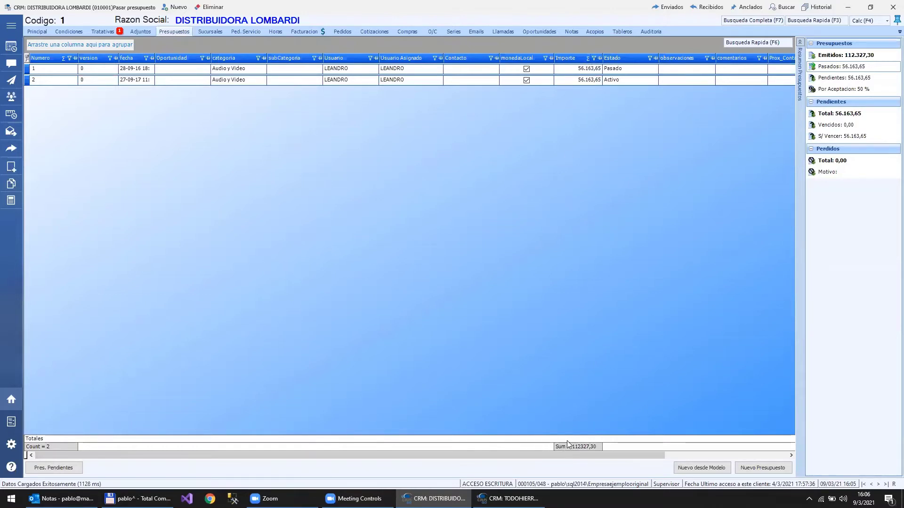
- Add a Count summary to the Importe column footer alongside its Sum
{"action": "left_click", "coordinate": [588, 59]}
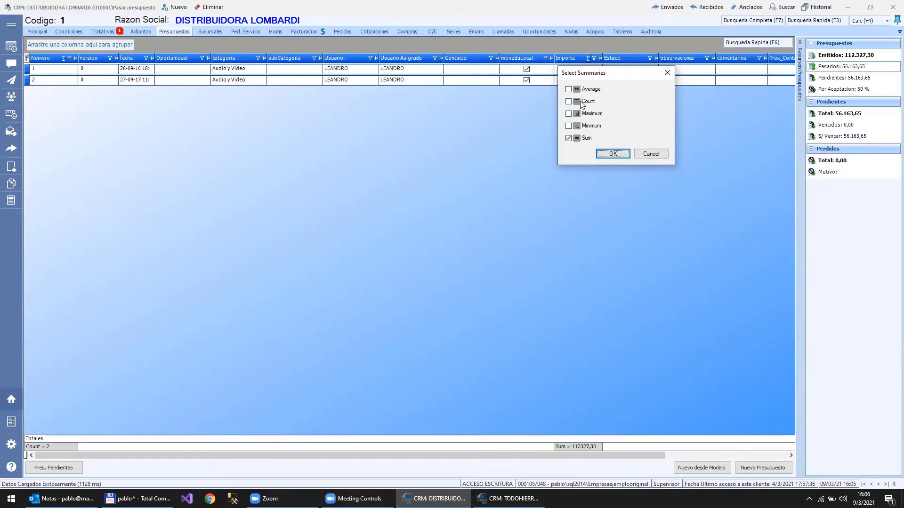
{"action": "left_click", "coordinate": [582, 103]}
{"action": "left_click", "coordinate": [611, 153]}
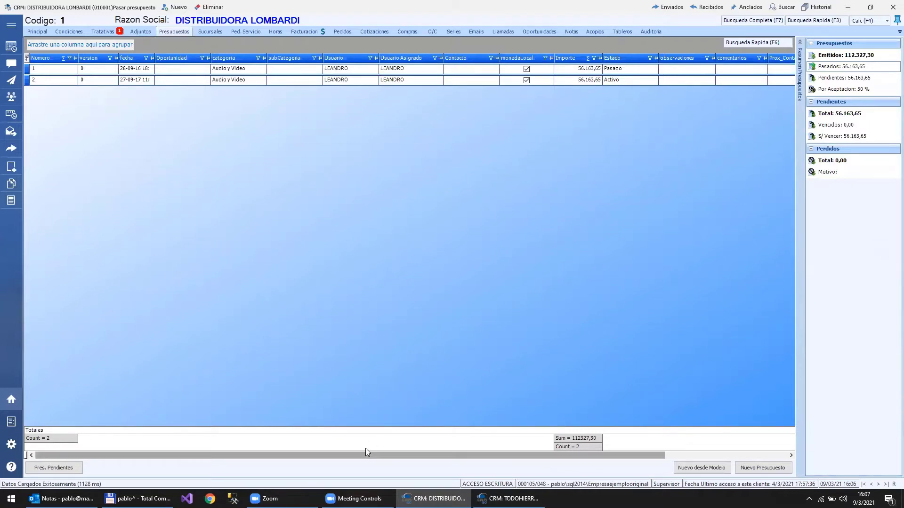
{"action": "left_click_drag", "start_coordinate": [365, 454], "coordinate": [497, 447]}
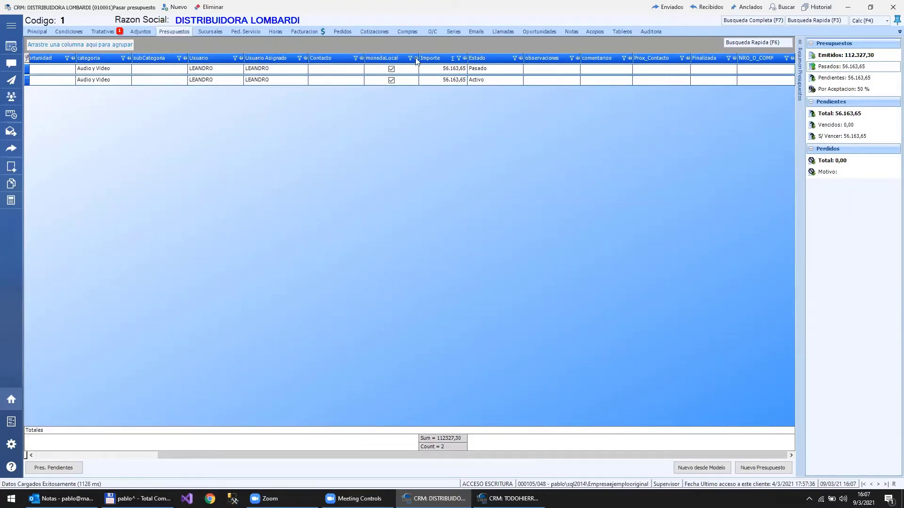
{"action": "left_click", "coordinate": [72, 455]}
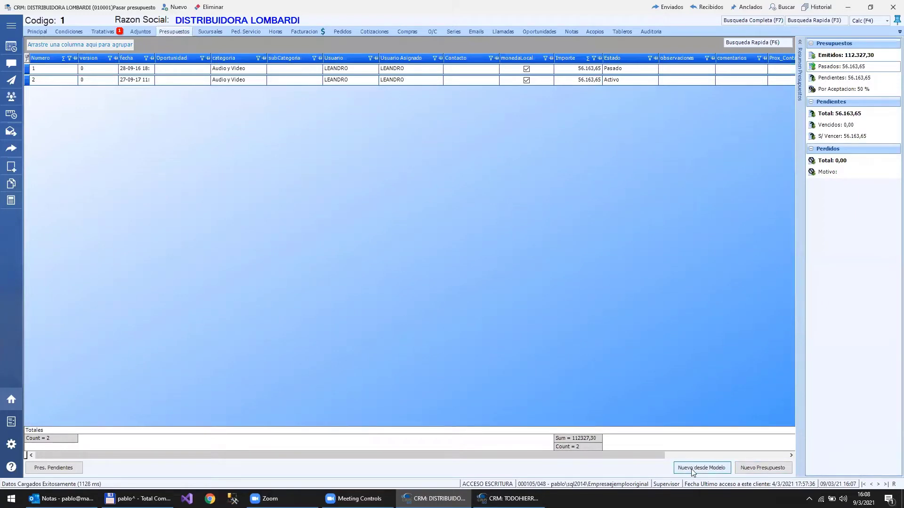
- Create a blank Nuevo Presupuesto for DISTRIBUIDORA LOMBARDI dated 09/03/2021
{"action": "left_click", "coordinate": [765, 473]}
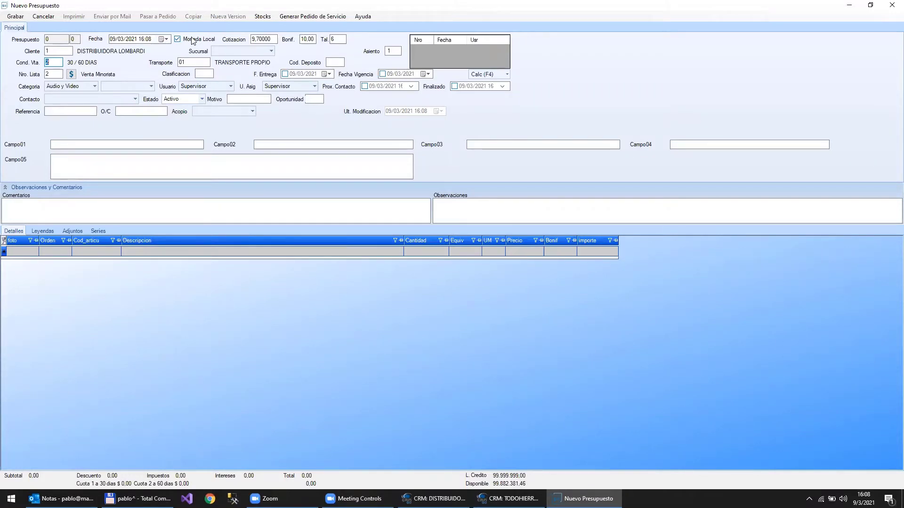
- Change the quote's Cotizacion from 9,70000 to 95
{"action": "left_click", "coordinate": [271, 41]}
{"action": "type", "text": "65"}
{"action": "key", "text": "BackSpace"}
{"action": "type", "text": "95"}
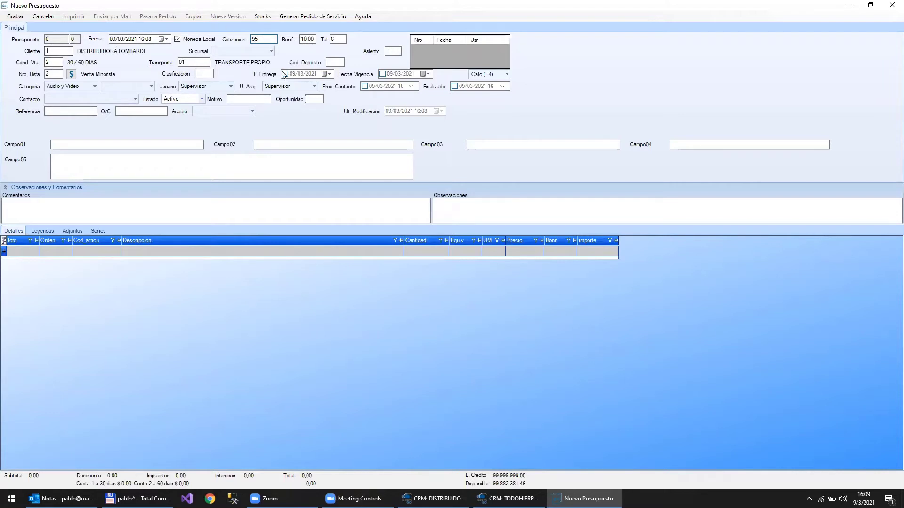
- Review the 10,00 Bonif. value and change the Cond. Vta code to 2
{"action": "left_click", "coordinate": [309, 38]}
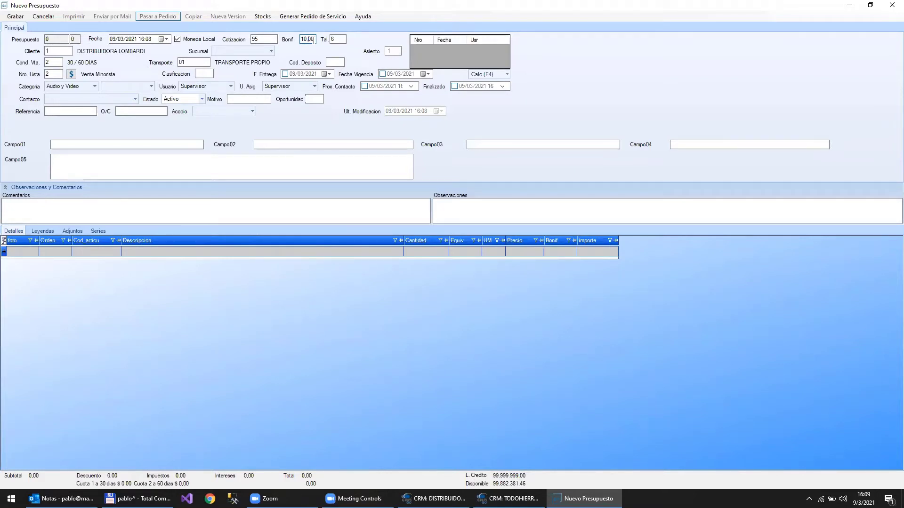
{"action": "left_click_drag", "start_coordinate": [313, 41], "coordinate": [300, 42]}
{"action": "left_click", "coordinate": [56, 60]}
{"action": "key", "text": "BackSpace"}
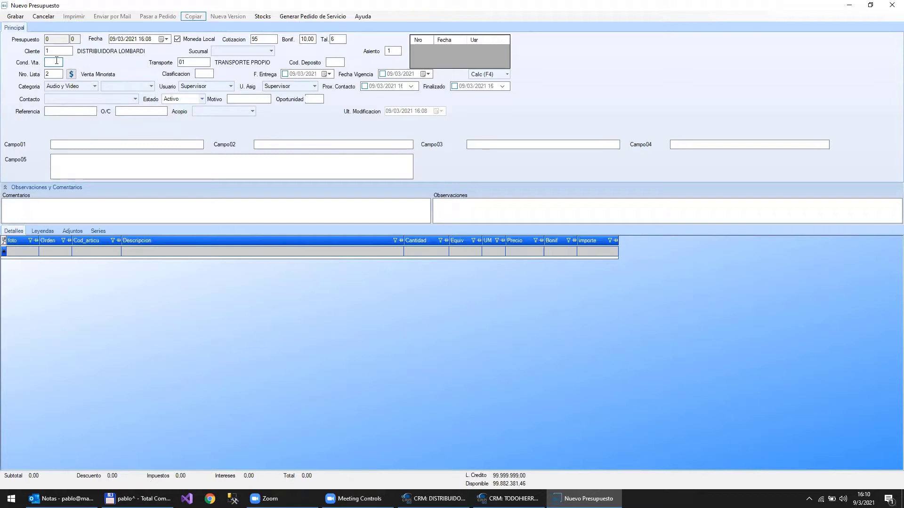
{"action": "type", "text": "2"}
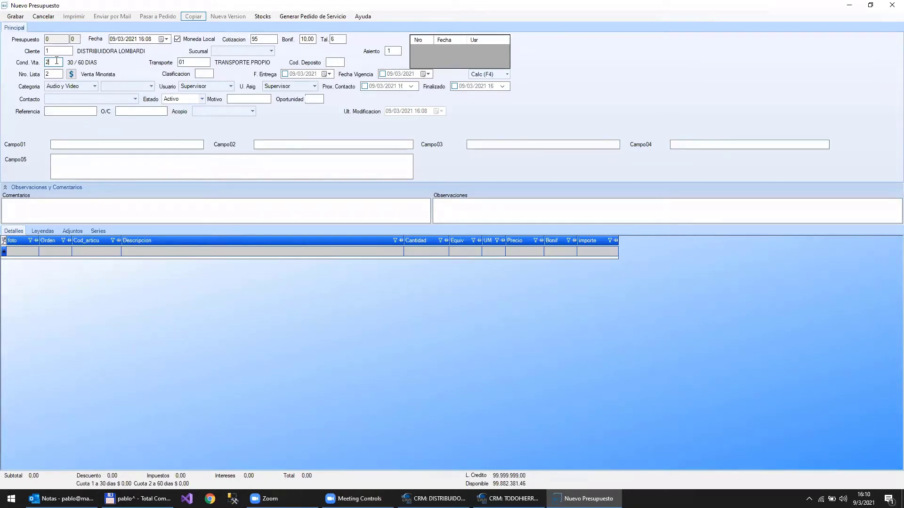
- Pick sale condition 3, 30/60/90 CON INTERES, from the Buscar lookup
{"action": "key", "text": "BackSpace"}
{"action": "key", "text": "Return"}
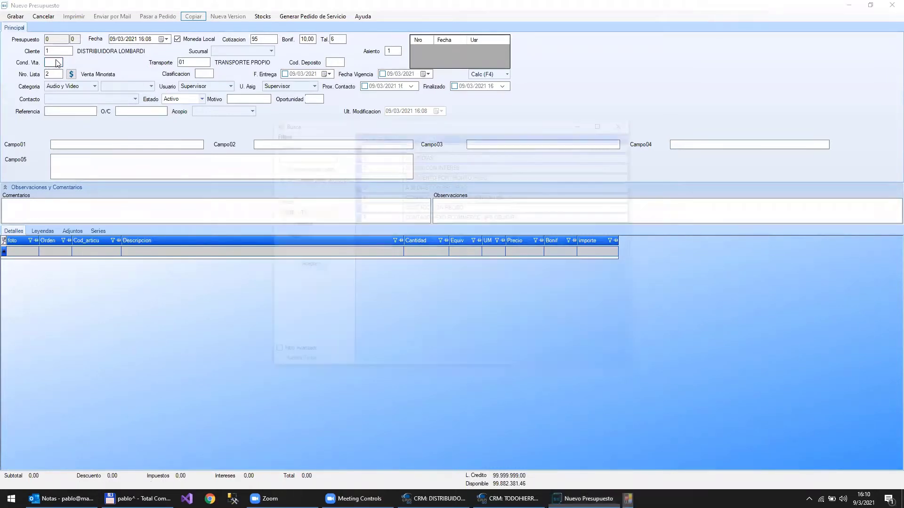
{"action": "key", "text": "Down"}
{"action": "key", "text": "Down"}
{"action": "key", "text": "Down"}
{"action": "key", "text": "Down"}
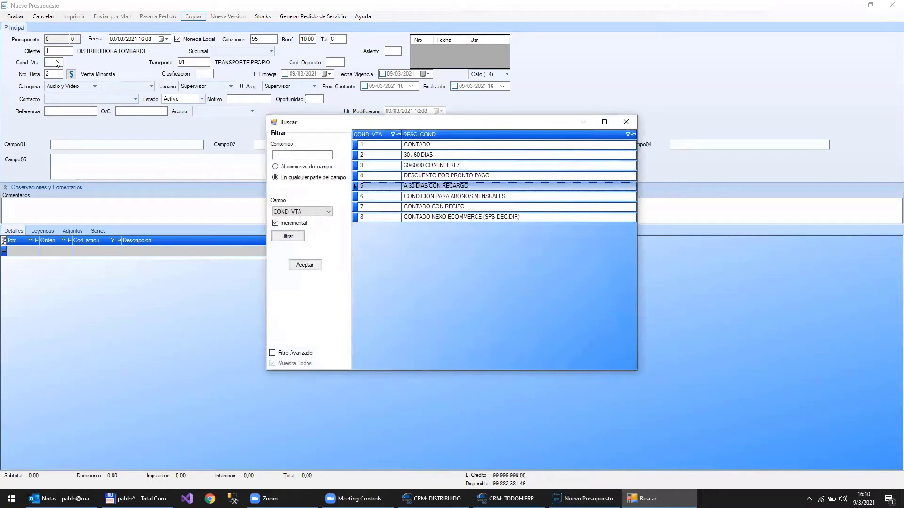
{"action": "key", "text": "Up"}
{"action": "key", "text": "Up"}
{"action": "key", "text": "Return"}
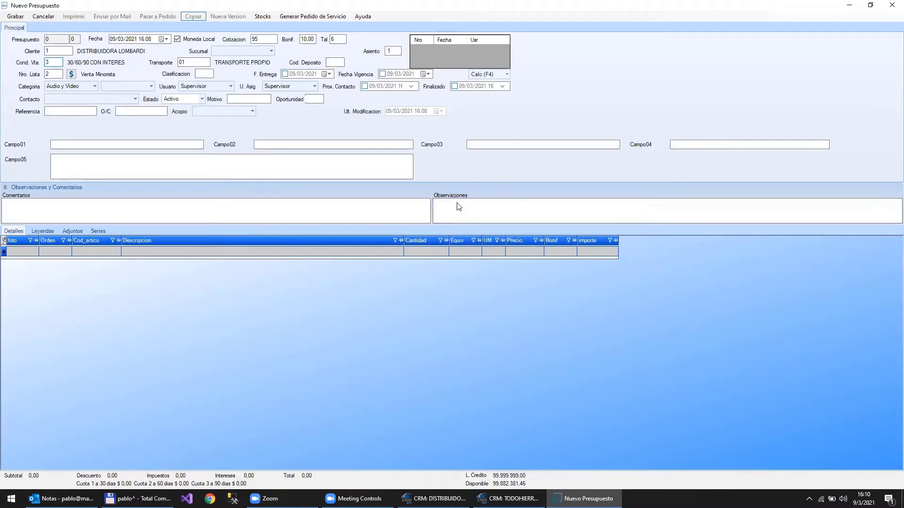
- Set Cod. Deposito to 1, DEPOSITO CASA CENTRAL, from the warehouse lookup
{"action": "double_click", "coordinate": [339, 61]}
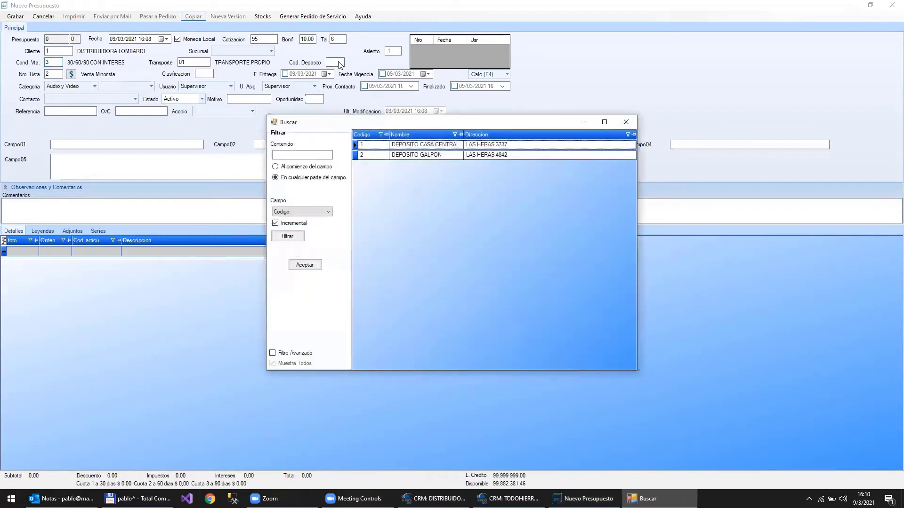
{"action": "key", "text": "Return"}
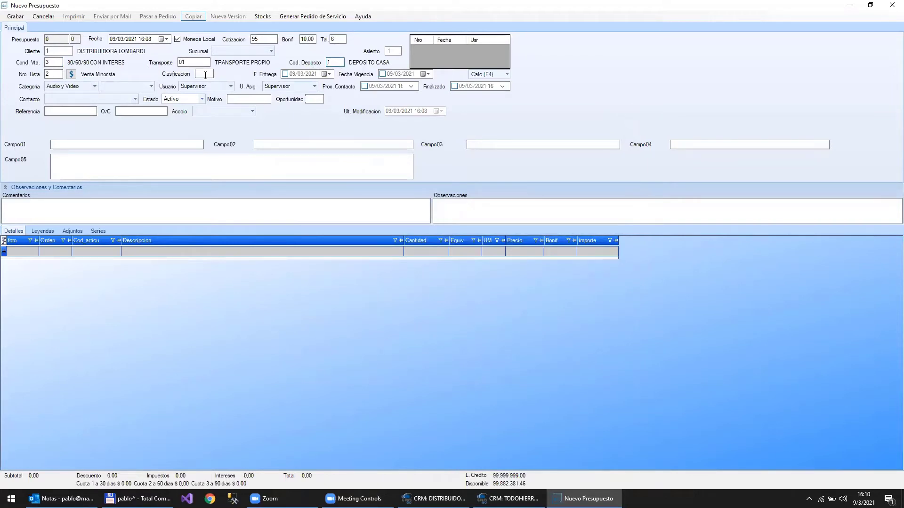
{"action": "left_click", "coordinate": [205, 74]}
{"action": "type", "text": "3"}
{"action": "key", "text": "BackSpace"}
{"action": "type", "text": "a"}
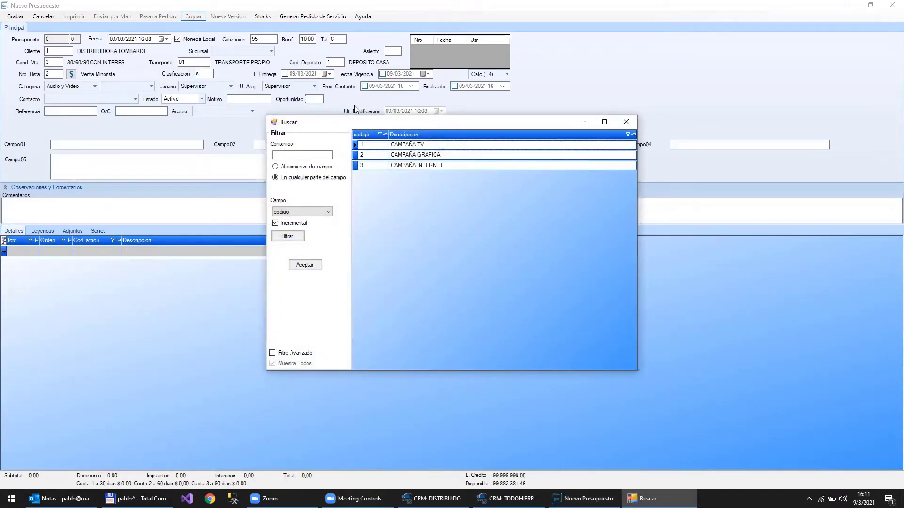
{"action": "key", "text": "Escape"}
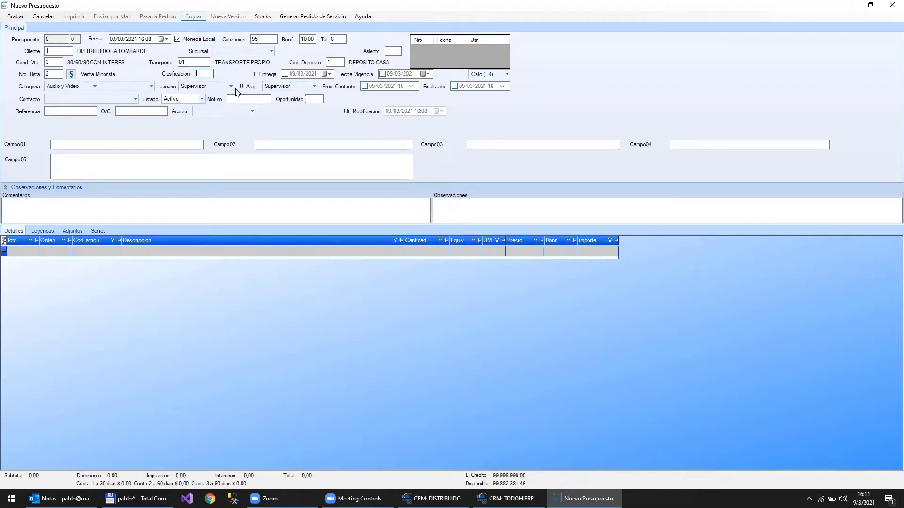
- Enable the F. Entrega field and set it to 24/03/2021
{"action": "left_click", "coordinate": [286, 74]}
{"action": "left_click", "coordinate": [328, 75]}
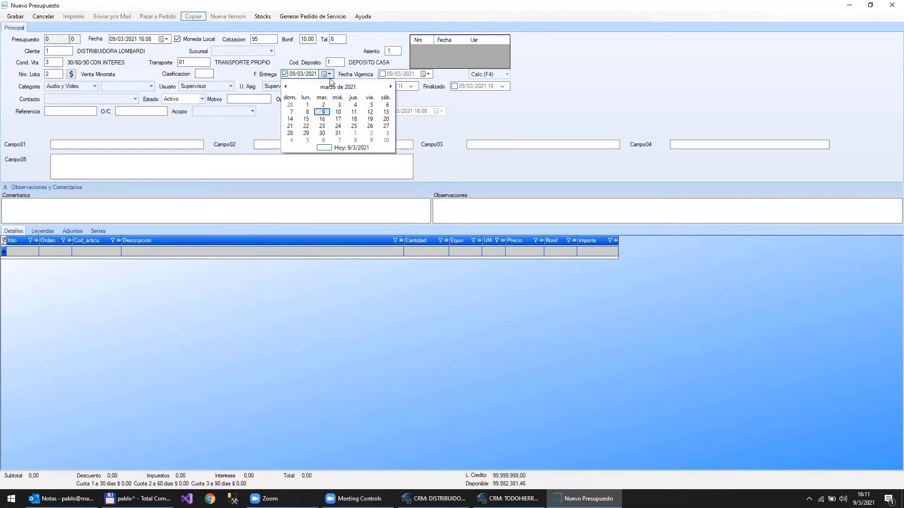
{"action": "left_click", "coordinate": [338, 126]}
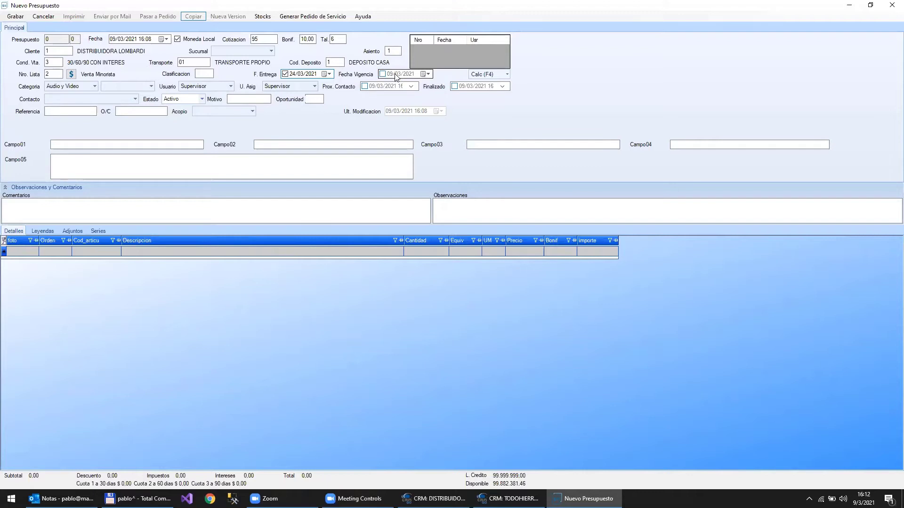
{"action": "left_click", "coordinate": [382, 74]}
{"action": "left_click", "coordinate": [428, 74]}
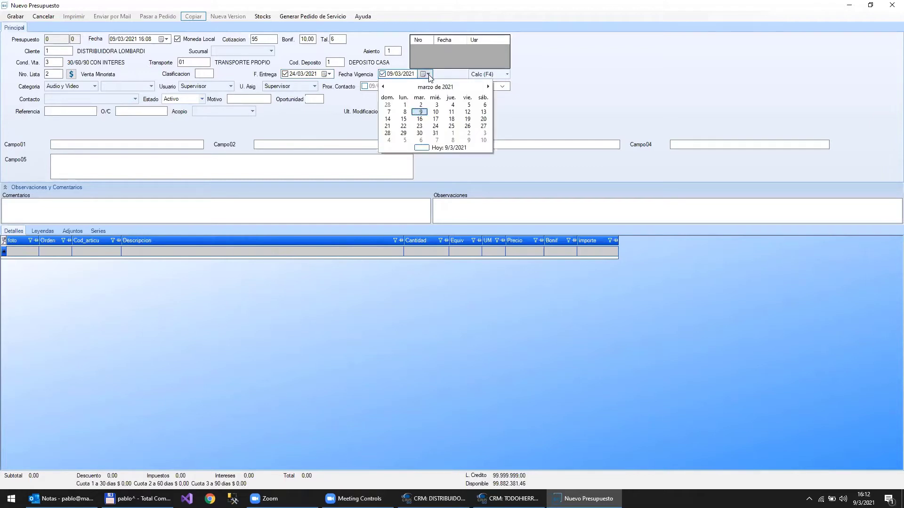
{"action": "left_click", "coordinate": [421, 112]}
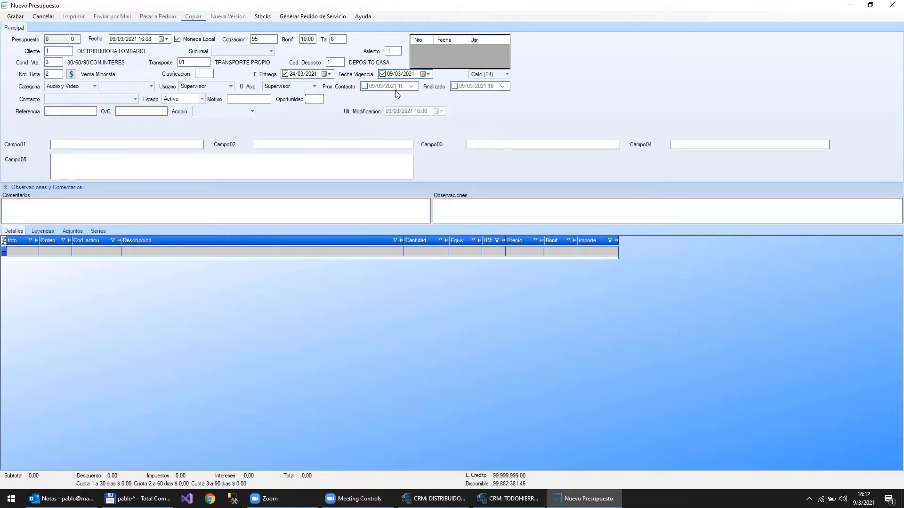
{"action": "left_click", "coordinate": [383, 74]}
{"action": "left_click", "coordinate": [131, 87]}
{"action": "left_click", "coordinate": [131, 87]}
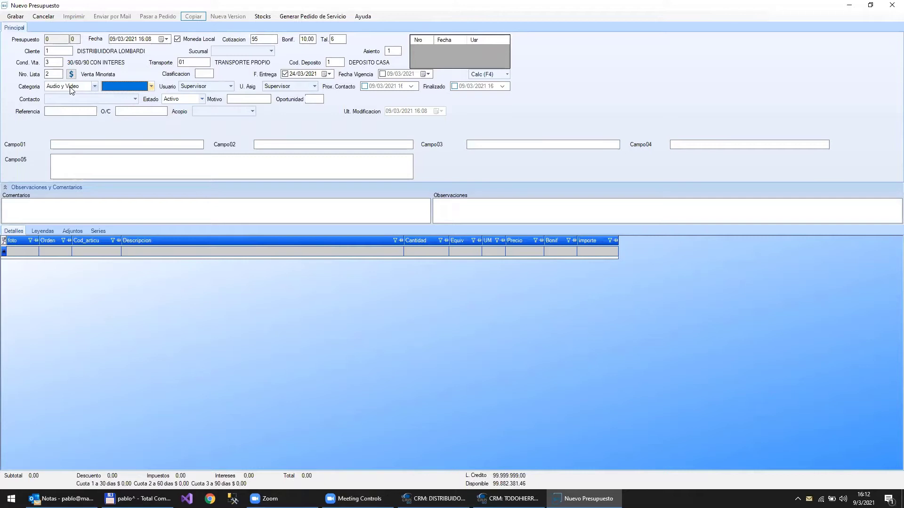
- Choose the client's contact person in the quote's Contacto field
{"action": "left_click", "coordinate": [58, 97]}
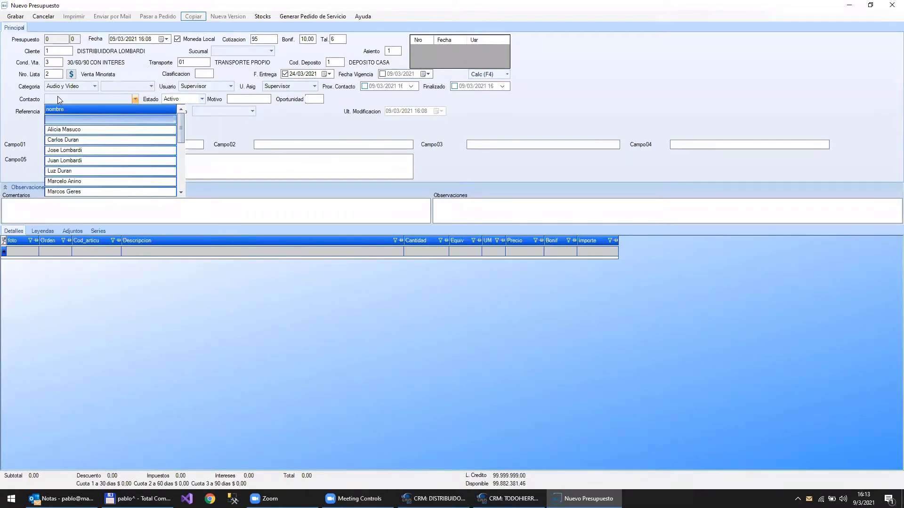
{"action": "left_click", "coordinate": [73, 161]}
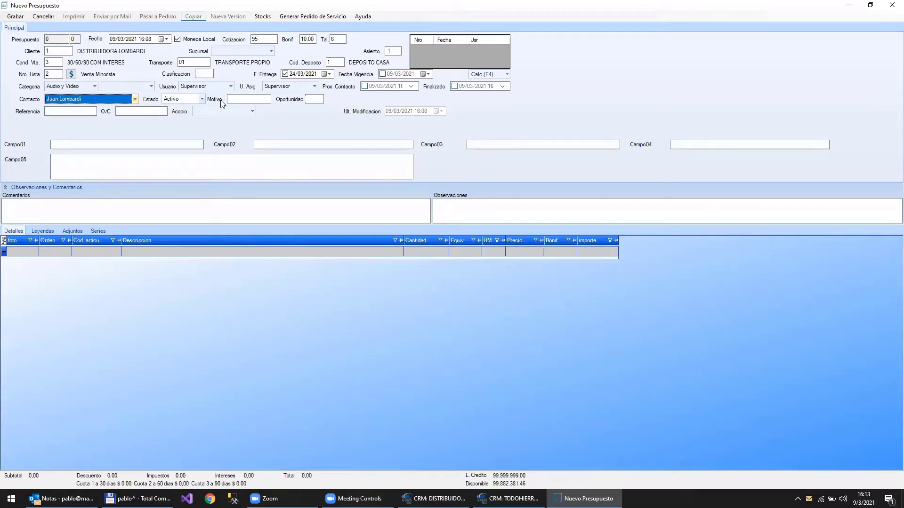
{"action": "left_click", "coordinate": [179, 99]}
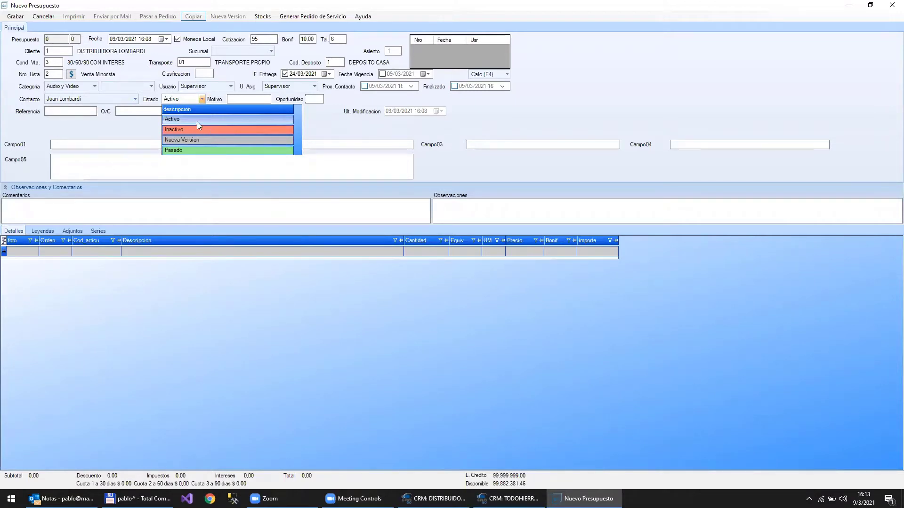
- Change the quote's Estado from Activo to Inactivo, then move into the Motivo field
{"action": "left_click", "coordinate": [197, 120]}
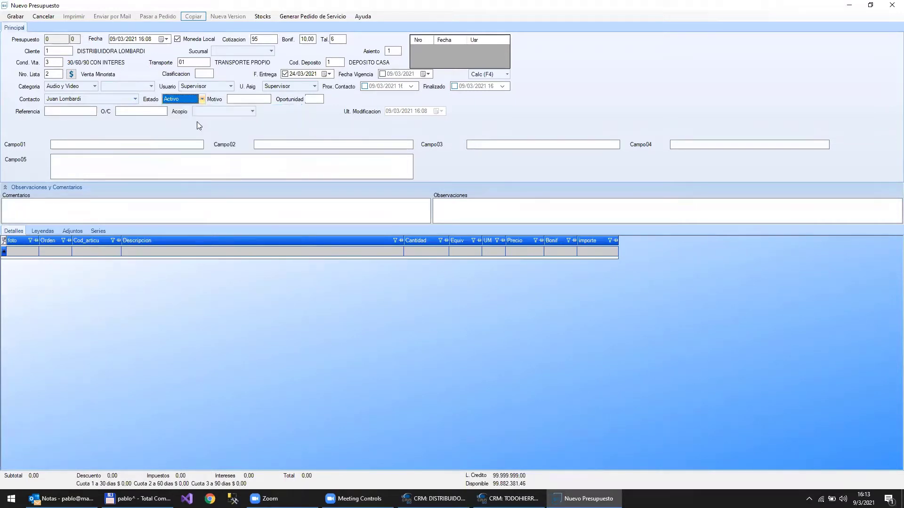
{"action": "left_click", "coordinate": [249, 97]}
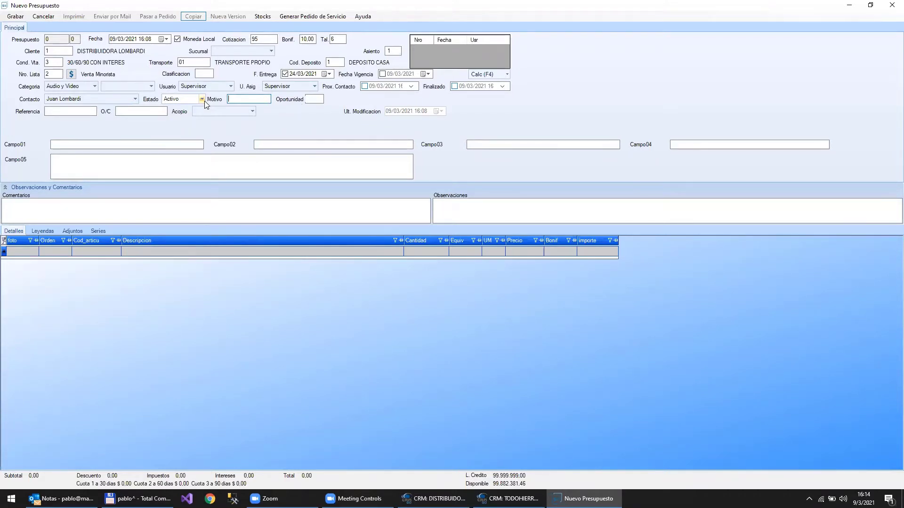
{"action": "left_click", "coordinate": [204, 101]}
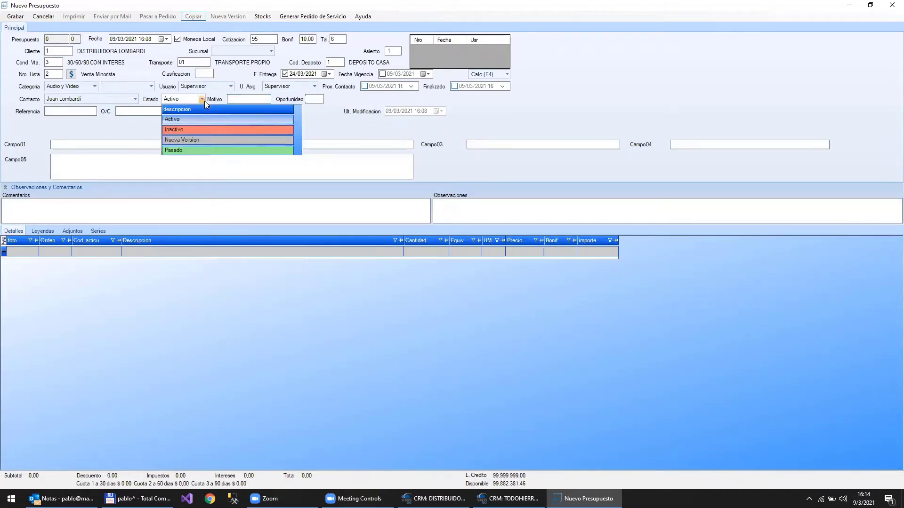
{"action": "left_click", "coordinate": [191, 130]}
{"action": "left_click", "coordinate": [253, 99]}
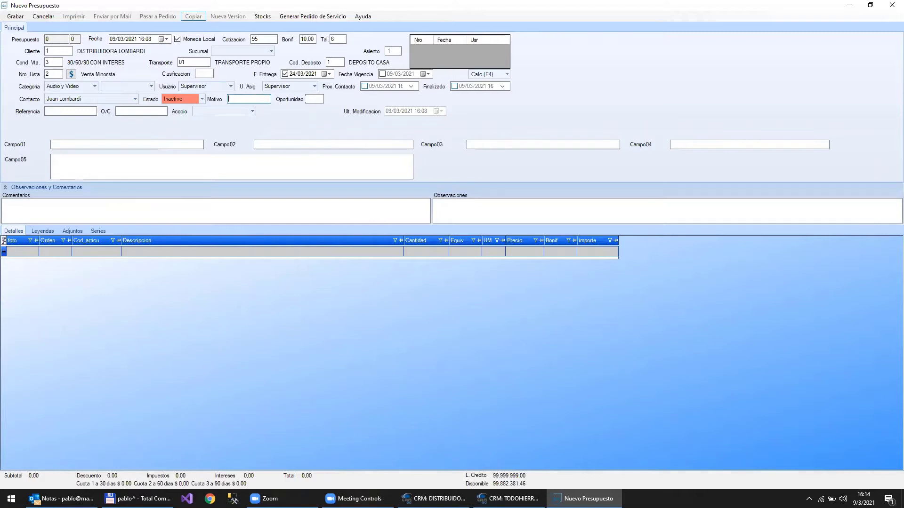
- Try Precio Alto as the Motivo, delete it, and set Estado back to Activo
{"action": "type", "text": "k"}
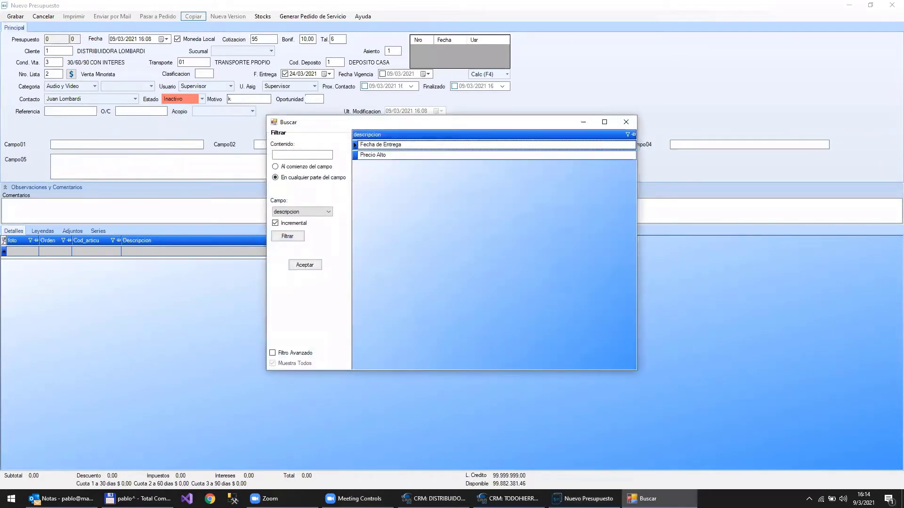
{"action": "key", "text": "Down"}
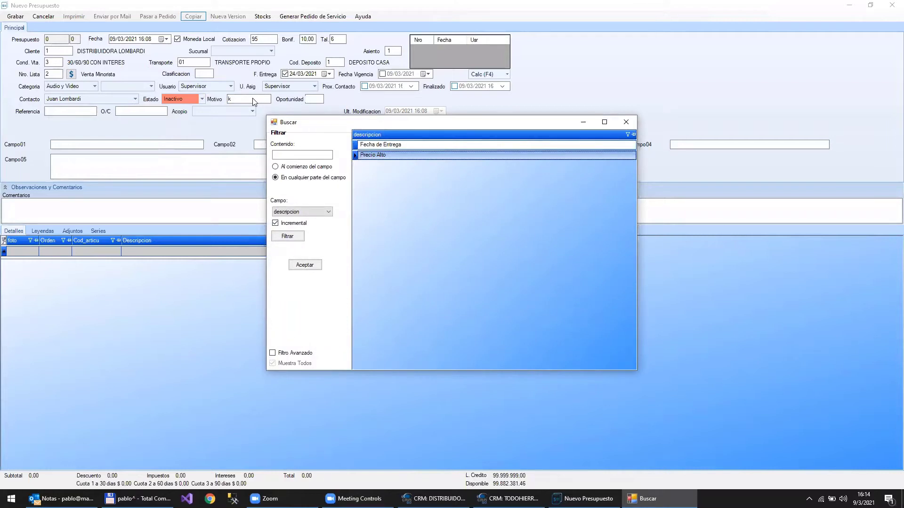
{"action": "key", "text": "Return"}
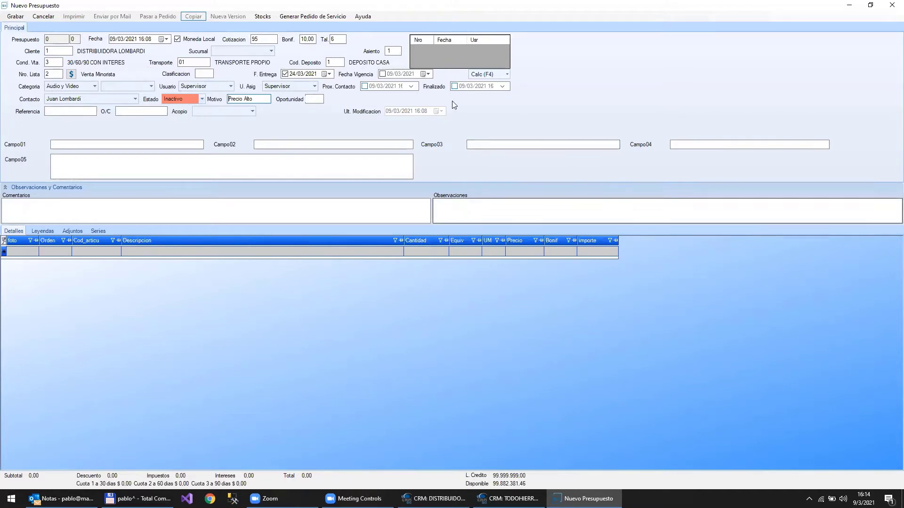
{"action": "left_click", "coordinate": [265, 99]}
{"action": "key", "text": "Delete"}
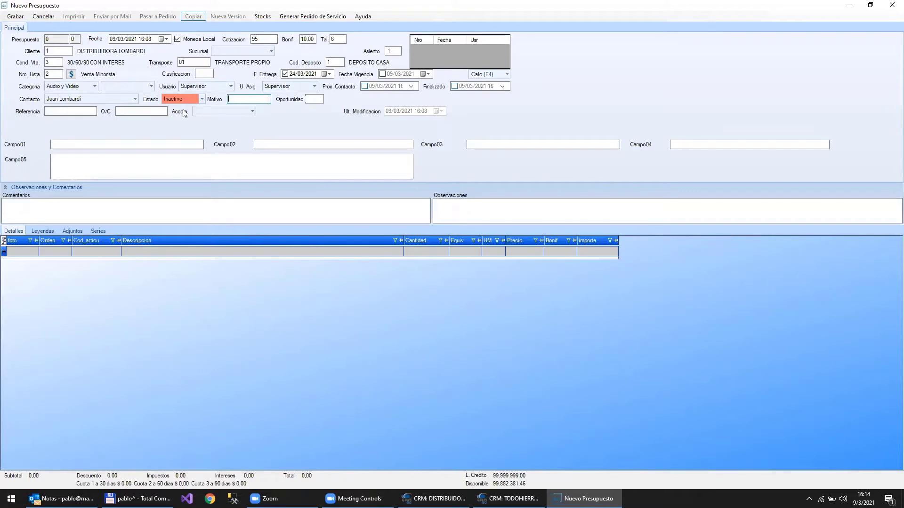
{"action": "left_click", "coordinate": [197, 97]}
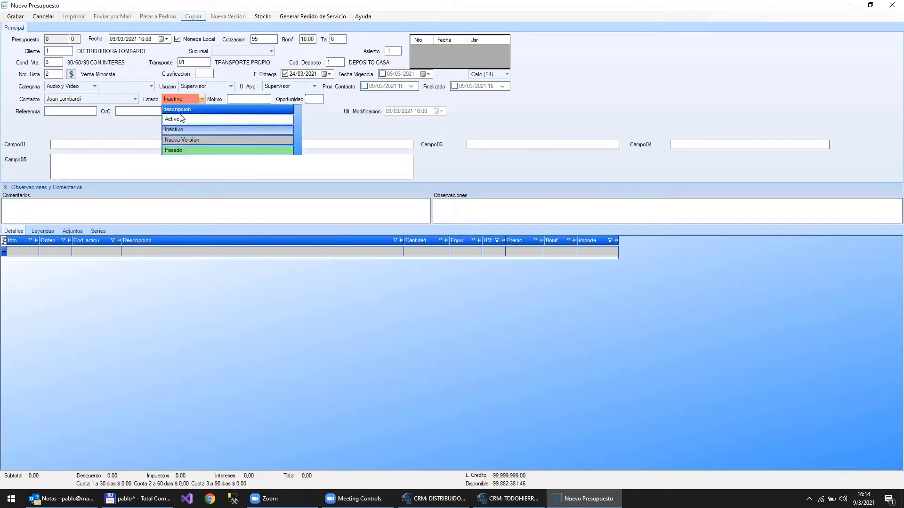
{"action": "left_click", "coordinate": [175, 119]}
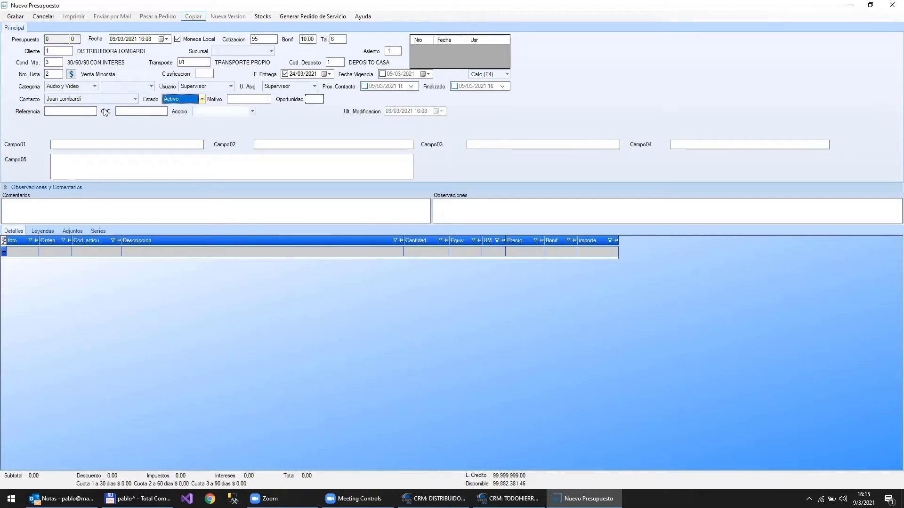
{"action": "left_click", "coordinate": [65, 110]}
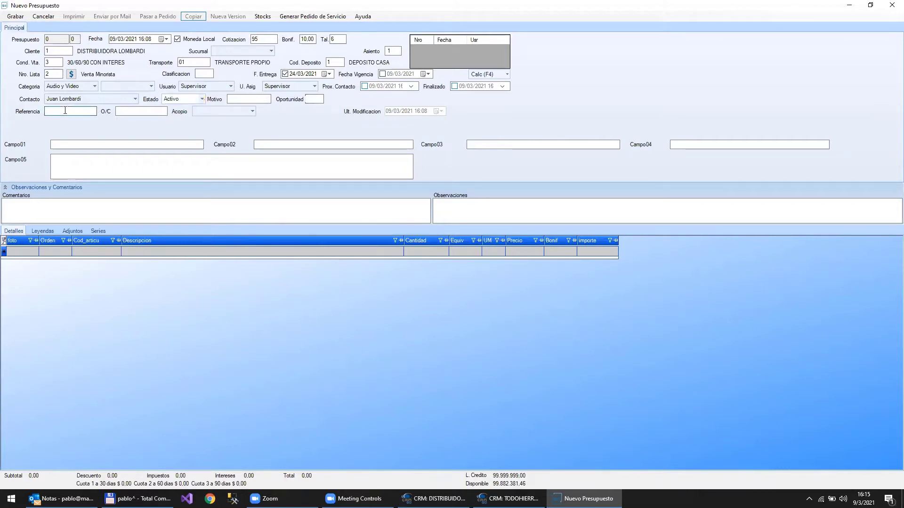
{"action": "double_click", "coordinate": [65, 111]}
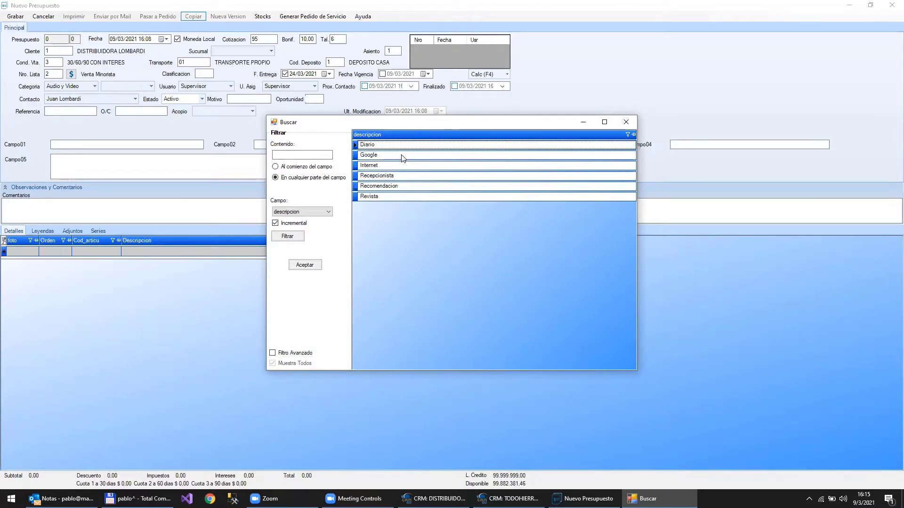
{"action": "left_click", "coordinate": [625, 122]}
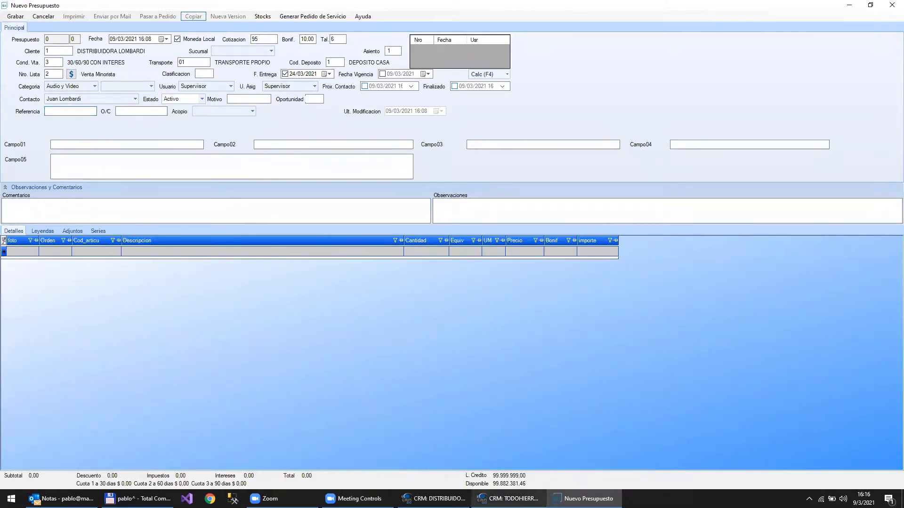
- From the TODOHIERRO window's settings panel, open Estados > Presupuesto quote-state configuration
{"action": "left_click", "coordinate": [509, 498]}
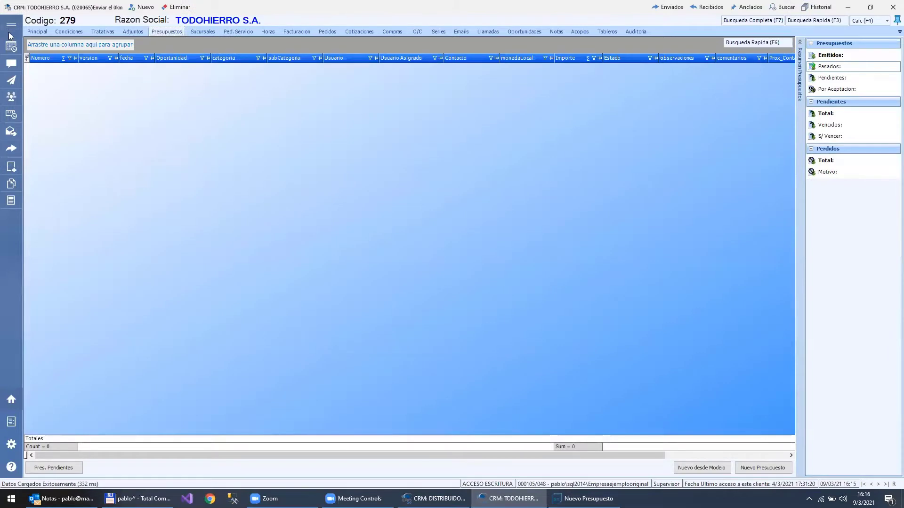
{"action": "left_click", "coordinate": [10, 446]}
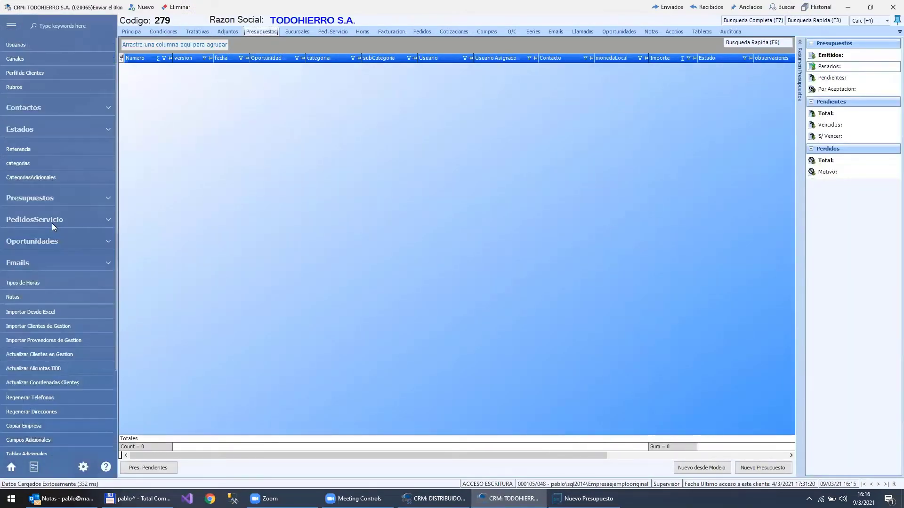
{"action": "left_click", "coordinate": [108, 130]}
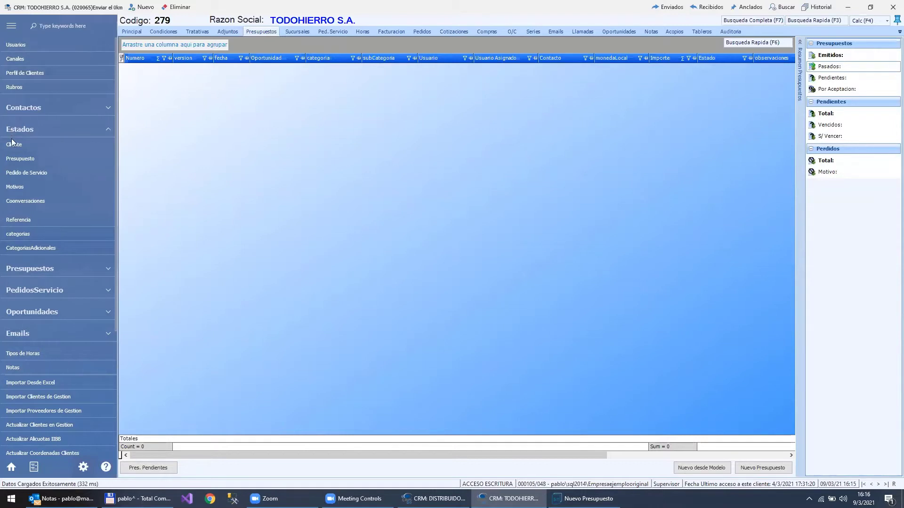
{"action": "left_click", "coordinate": [15, 161]}
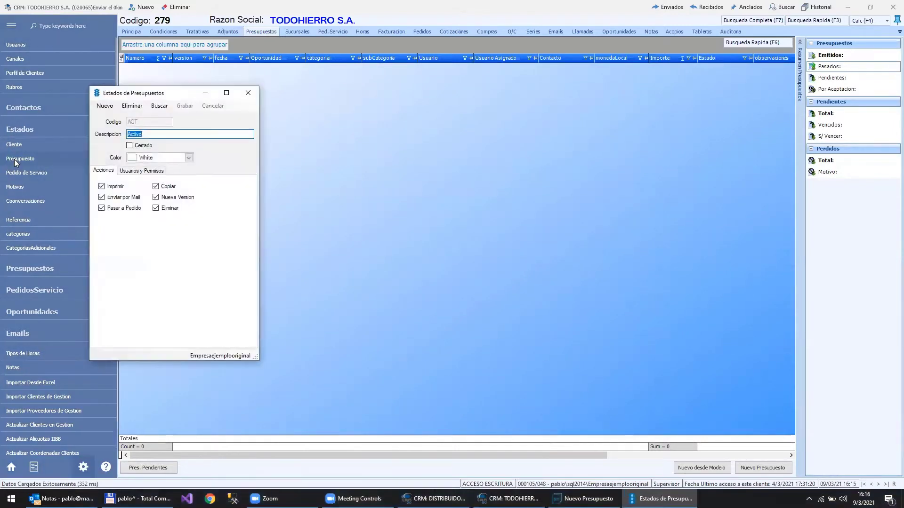
- Search the quote states and load ACT (Activo) into the status editor
{"action": "left_click", "coordinate": [159, 107]}
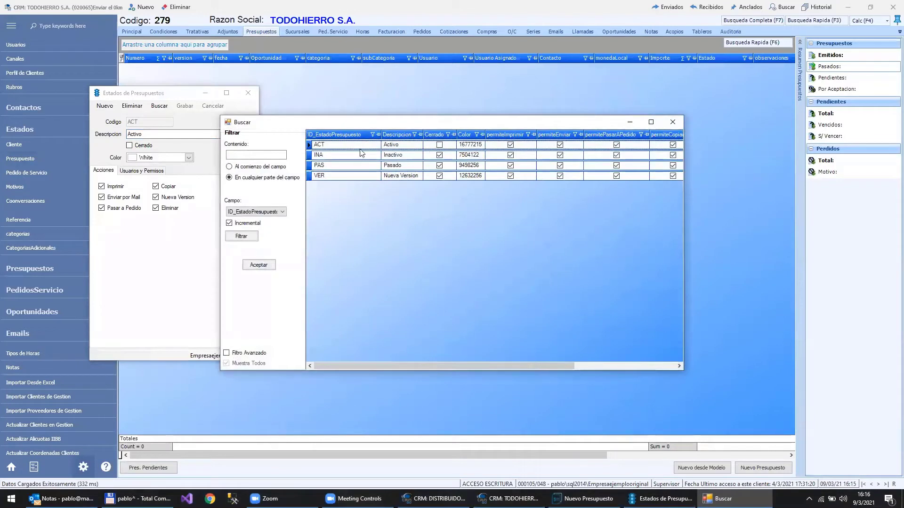
{"action": "left_click", "coordinate": [389, 147]}
{"action": "double_click", "coordinate": [389, 145]}
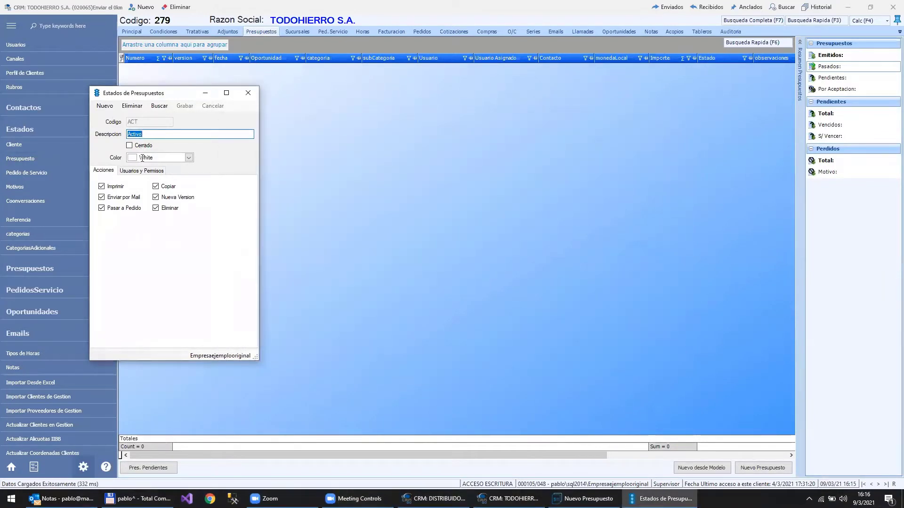
- Keep colour White, re-allow printing, allow e-mail sending, and show Usuarios y Permisos
{"action": "left_click", "coordinate": [189, 159]}
{"action": "left_click", "coordinate": [189, 159]}
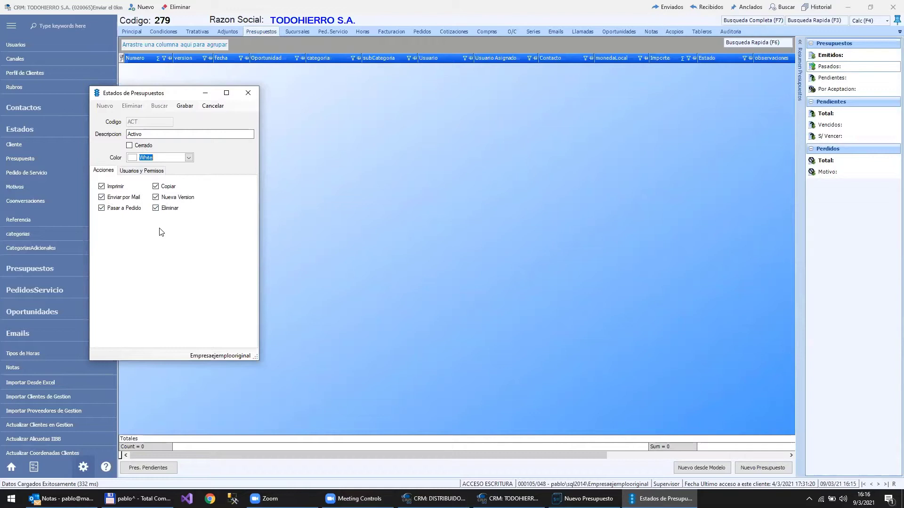
{"action": "left_click", "coordinate": [113, 187]}
{"action": "left_click", "coordinate": [108, 198]}
{"action": "left_click", "coordinate": [114, 188]}
{"action": "left_click", "coordinate": [139, 170]}
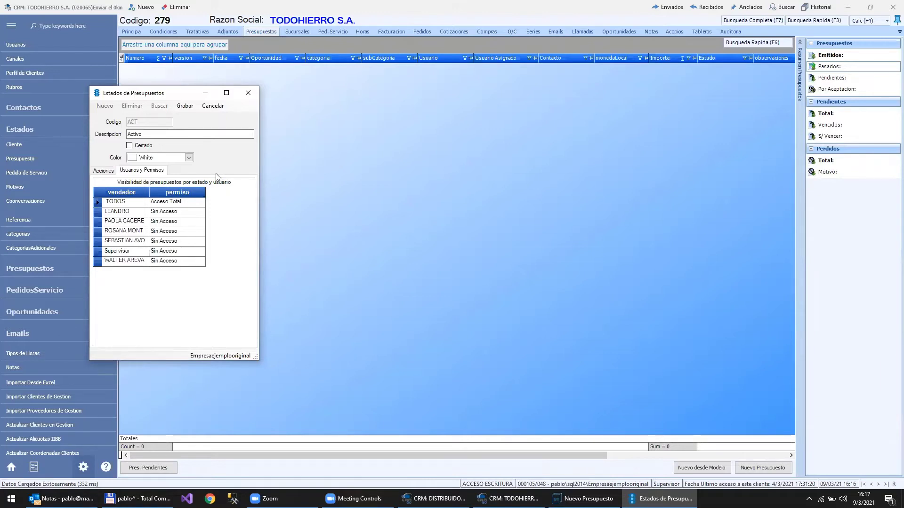
- Trial permissions: TODOS no access, second salesperson full access, third and fourth read-only
{"action": "left_click", "coordinate": [148, 133]}
{"action": "left_click", "coordinate": [182, 203]}
{"action": "left_click", "coordinate": [178, 238]}
{"action": "left_click", "coordinate": [185, 204]}
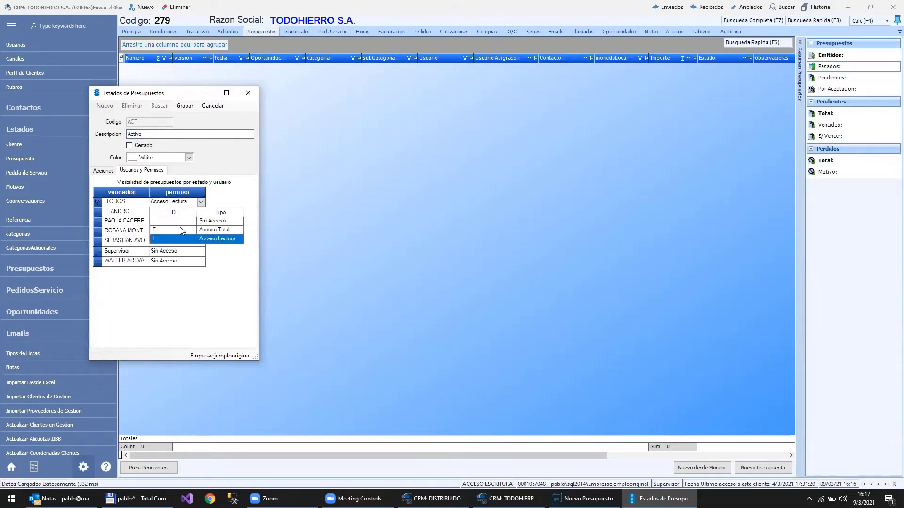
{"action": "left_click", "coordinate": [167, 221]}
{"action": "left_click", "coordinate": [166, 211]}
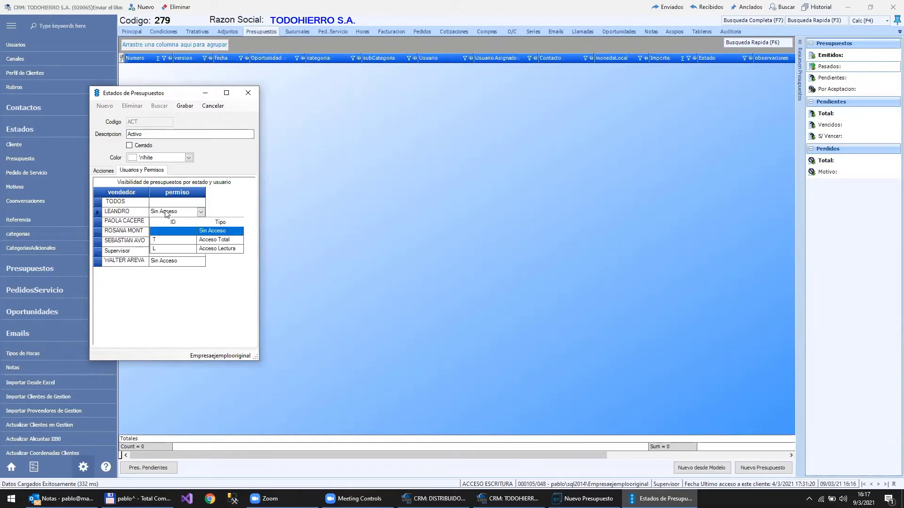
{"action": "left_click", "coordinate": [169, 241]}
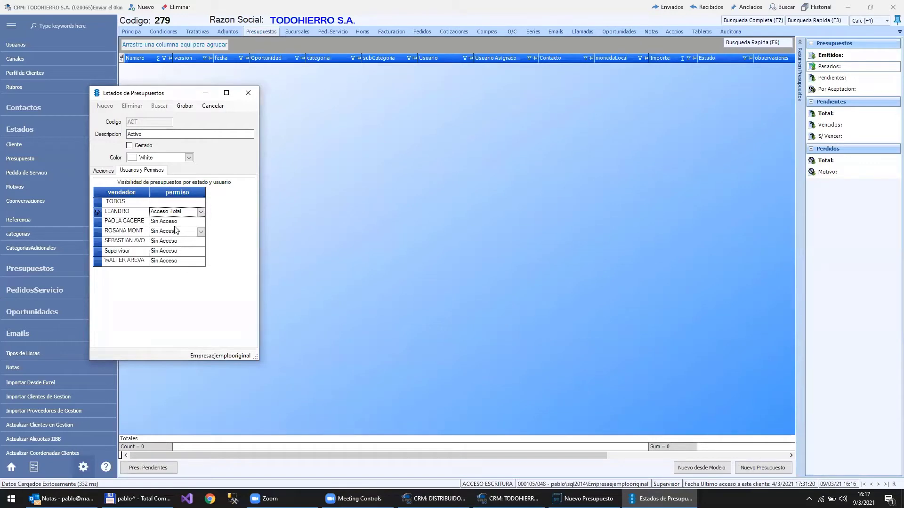
{"action": "left_click", "coordinate": [176, 223]}
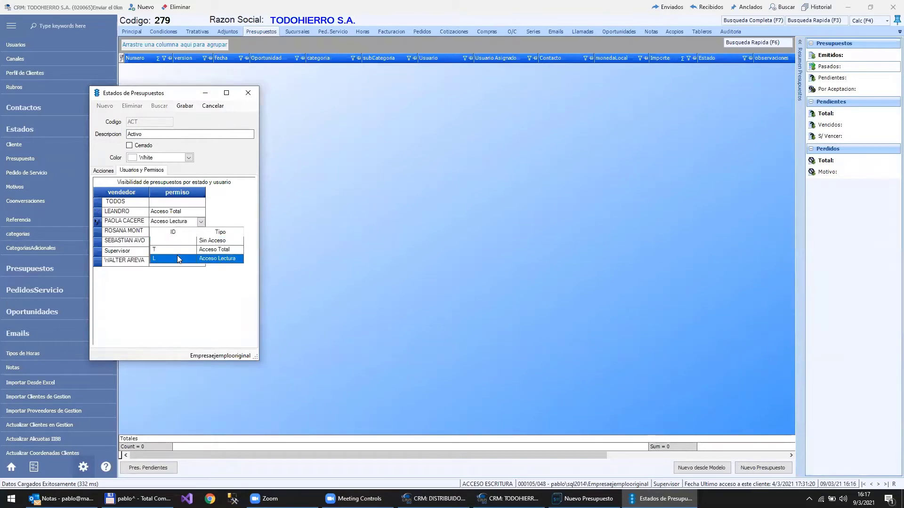
{"action": "left_click", "coordinate": [177, 259]}
{"action": "left_click", "coordinate": [173, 231]}
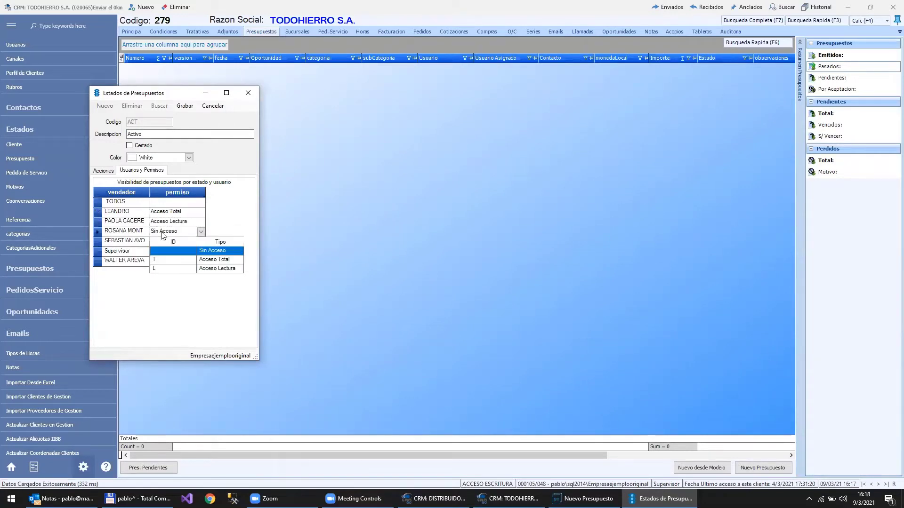
{"action": "left_click", "coordinate": [166, 269]}
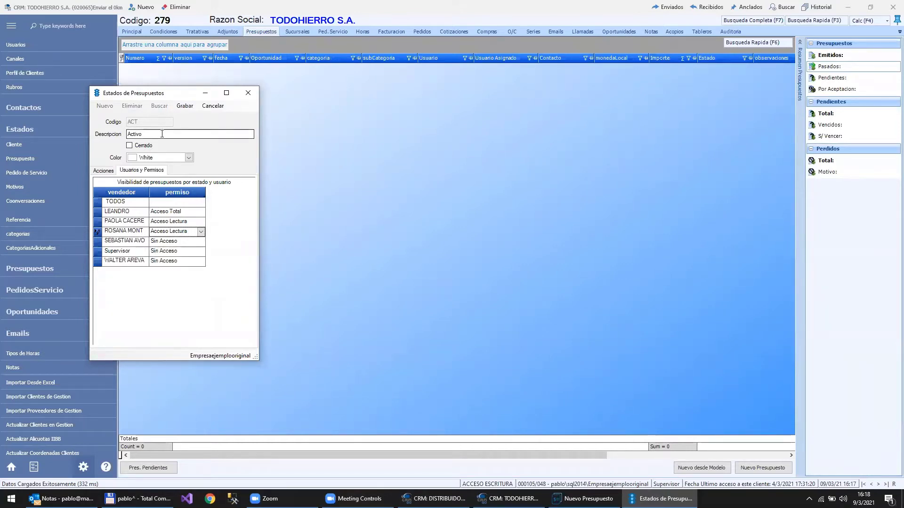
- Cancel the permission changes, close the status editor, and return to Nuevo Presupuesto
{"action": "left_click", "coordinate": [223, 108]}
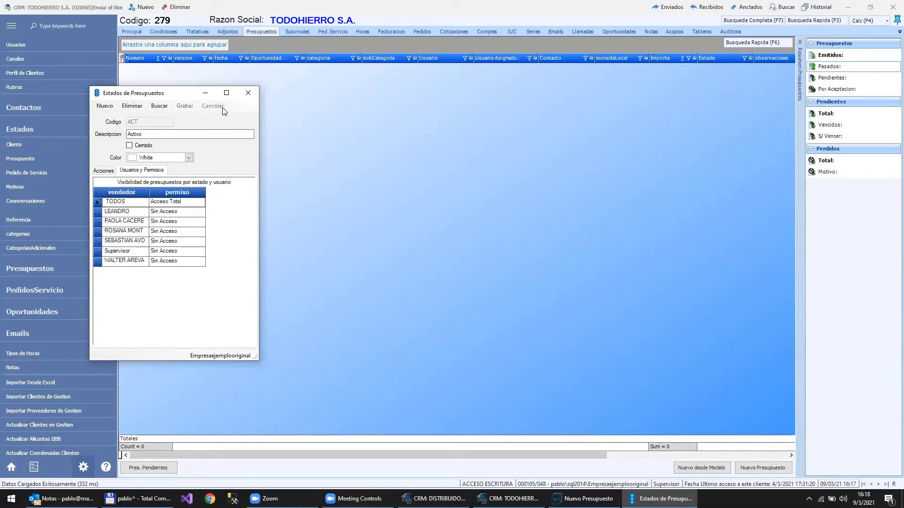
{"action": "left_click", "coordinate": [248, 93]}
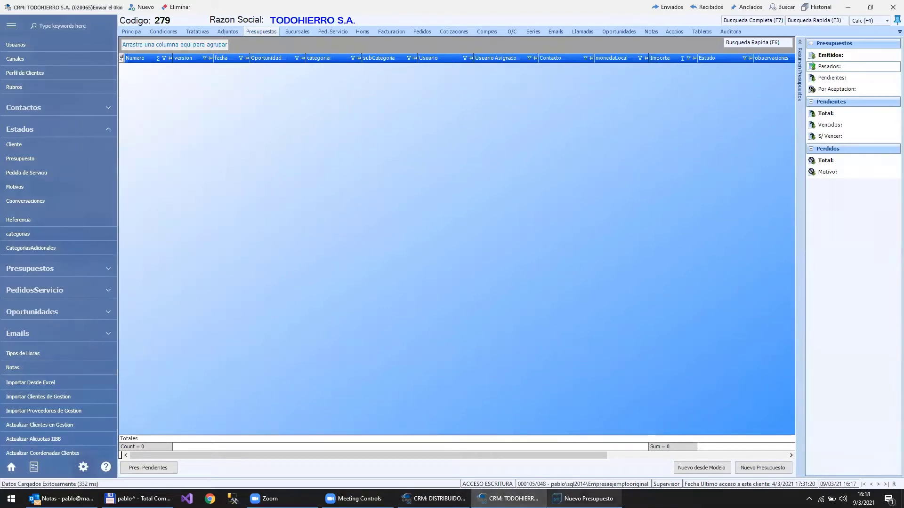
{"action": "left_click", "coordinate": [588, 498]}
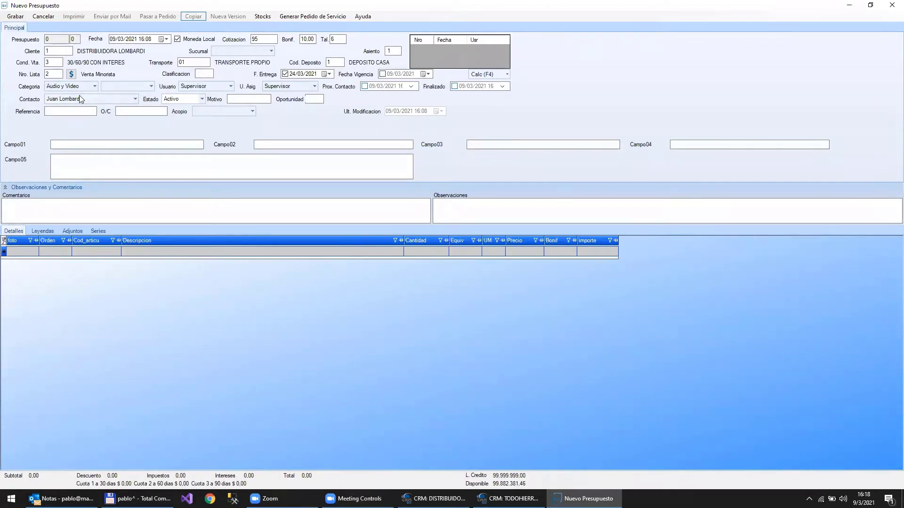
{"action": "left_click", "coordinate": [136, 111]}
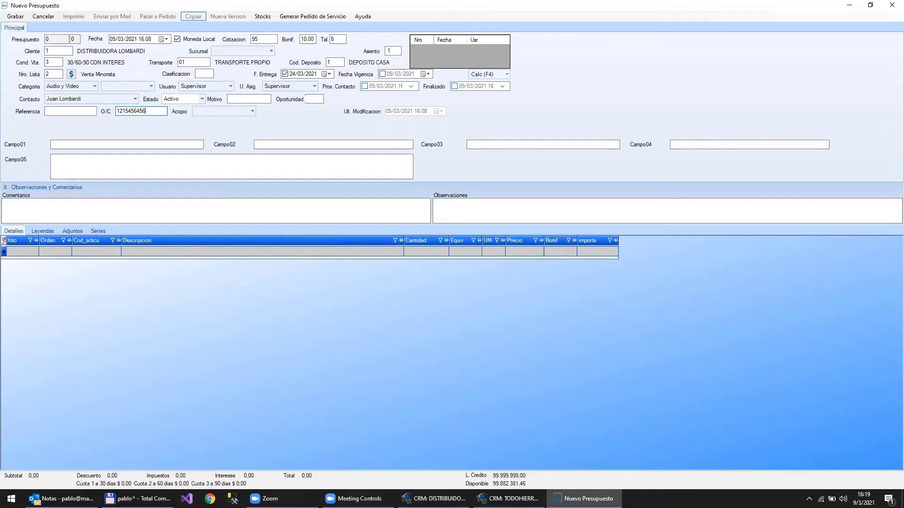
{"action": "key", "text": "BackSpace"}
{"action": "key", "text": "BackSpace"}
{"action": "key", "text": "BackSpace"}
{"action": "key", "text": "BackSpace"}
{"action": "key", "text": "BackSpace"}
{"action": "key", "text": "BackSpace"}
{"action": "key", "text": "BackSpace"}
{"action": "key", "text": "BackSpace"}
{"action": "key", "text": "BackSpace"}
{"action": "key", "text": "BackSpace"}
{"action": "key", "text": "BackSpace"}
- Collapse the Observaciones y Comentarios section of the DISTRIBUIDORA LOMBARDI quote
{"action": "left_click", "coordinate": [447, 210]}
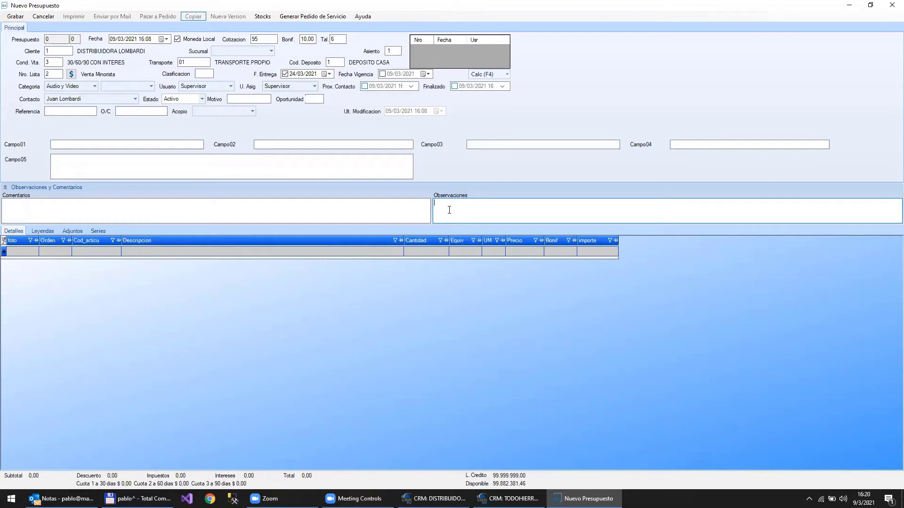
{"action": "left_click", "coordinate": [4, 189]}
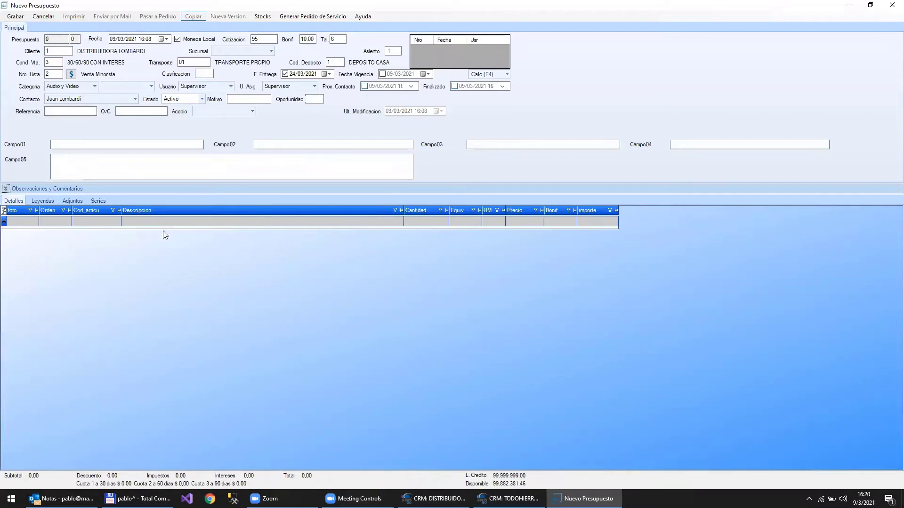
- Enter the first Detalles row's Cod_articu cell, bringing up the advanced article search
{"action": "left_click", "coordinate": [96, 221]}
- Reopen Busqueda Avanzada de Articulos with F3 and maximize it to full screen
{"action": "double_click", "coordinate": [103, 221]}
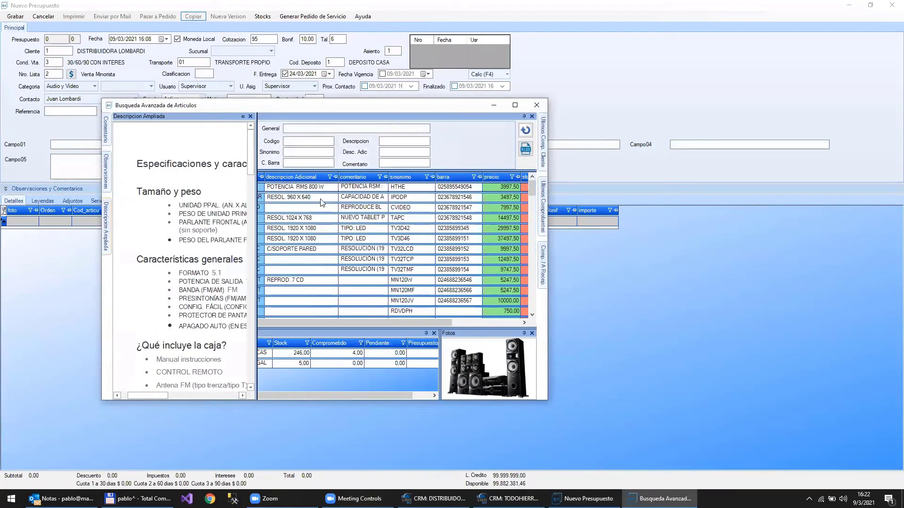
{"action": "left_click", "coordinate": [538, 108]}
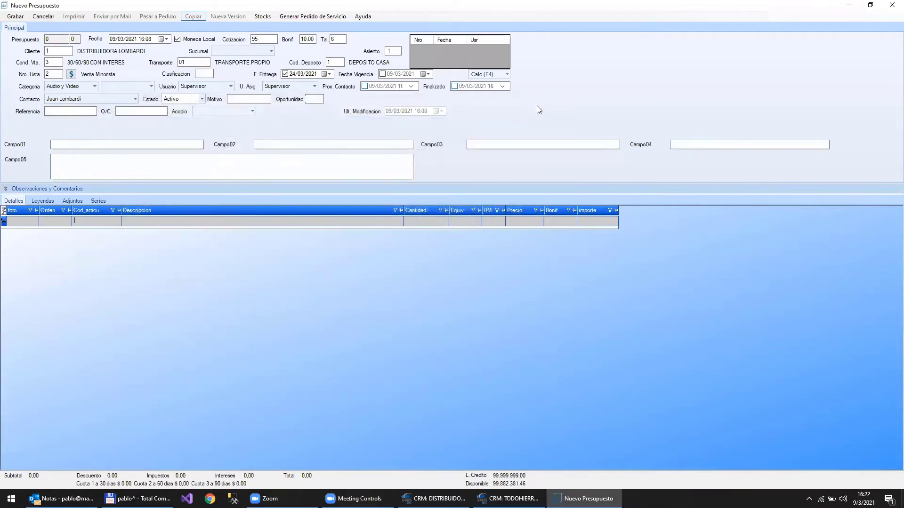
{"action": "key", "text": "F3"}
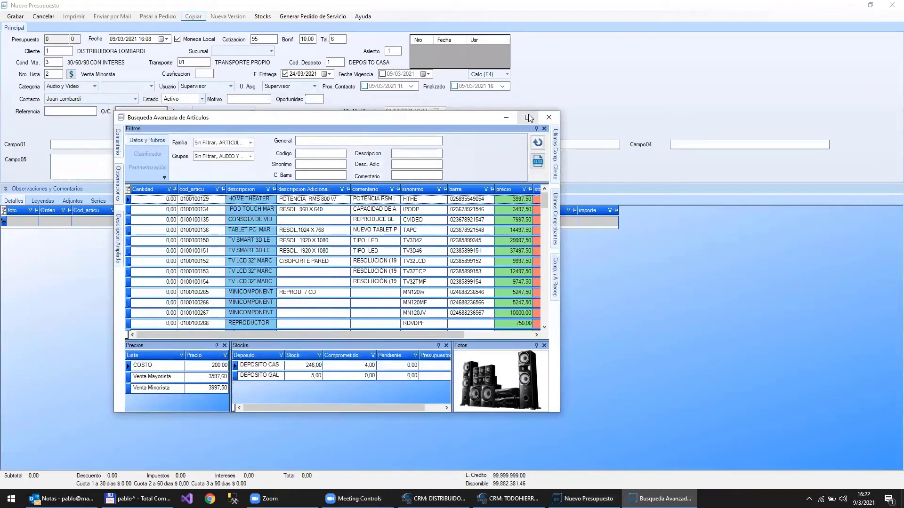
{"action": "left_click", "coordinate": [528, 117]}
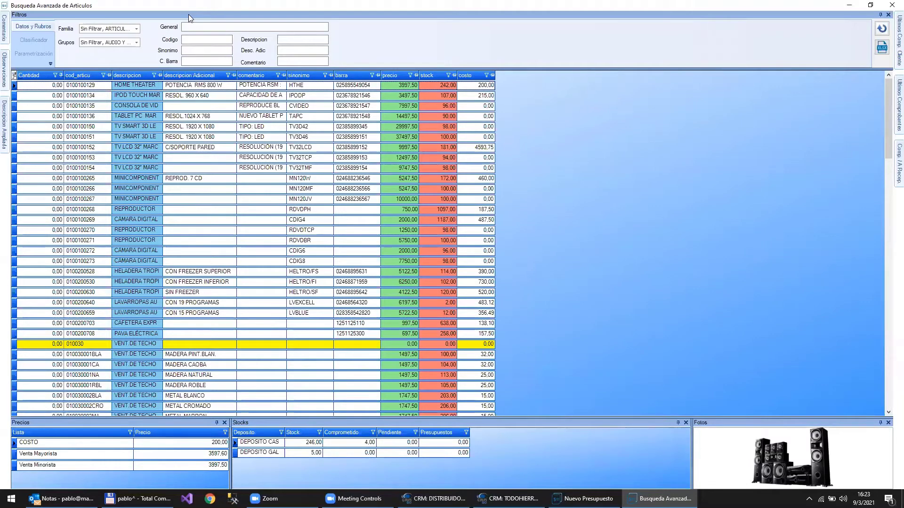
- Filter the article Familia to ARTICULOS DEL HOGAR only
{"action": "left_click", "coordinate": [137, 29]}
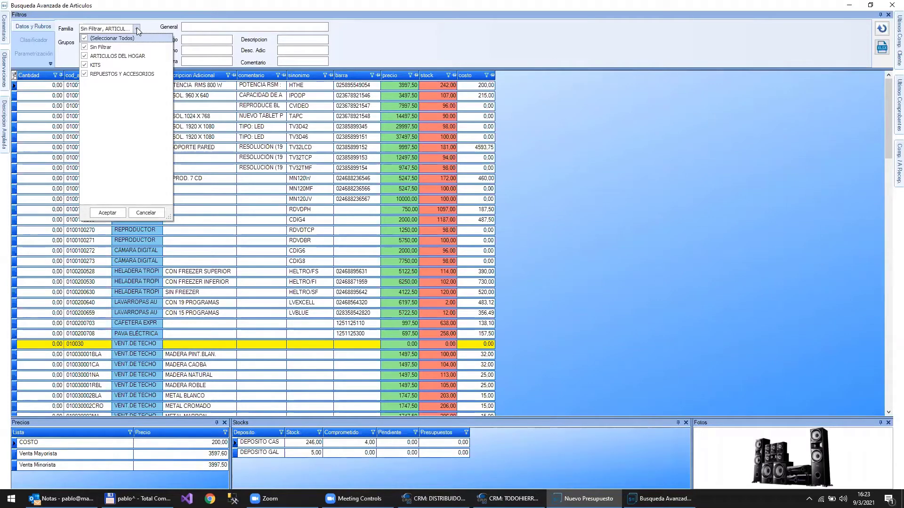
{"action": "left_click", "coordinate": [136, 30]}
{"action": "left_click", "coordinate": [136, 29]}
{"action": "left_click", "coordinate": [170, 24]}
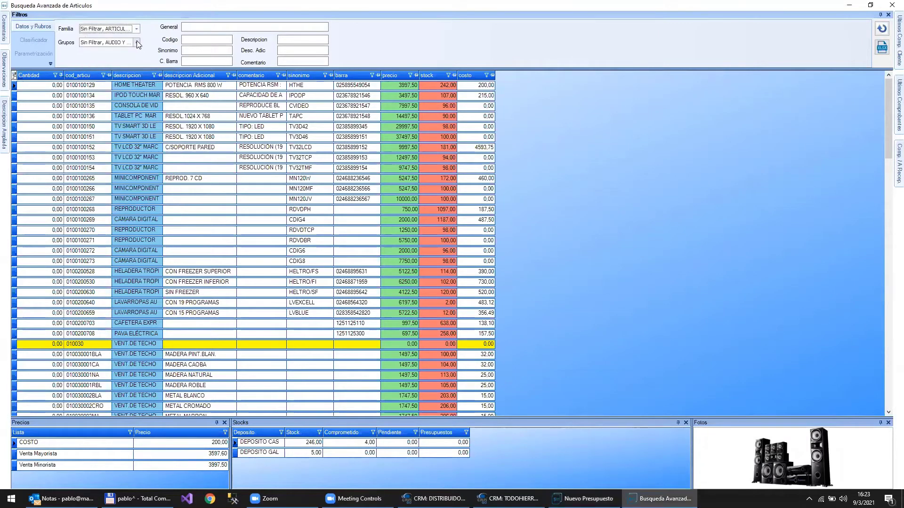
{"action": "left_click", "coordinate": [136, 42]}
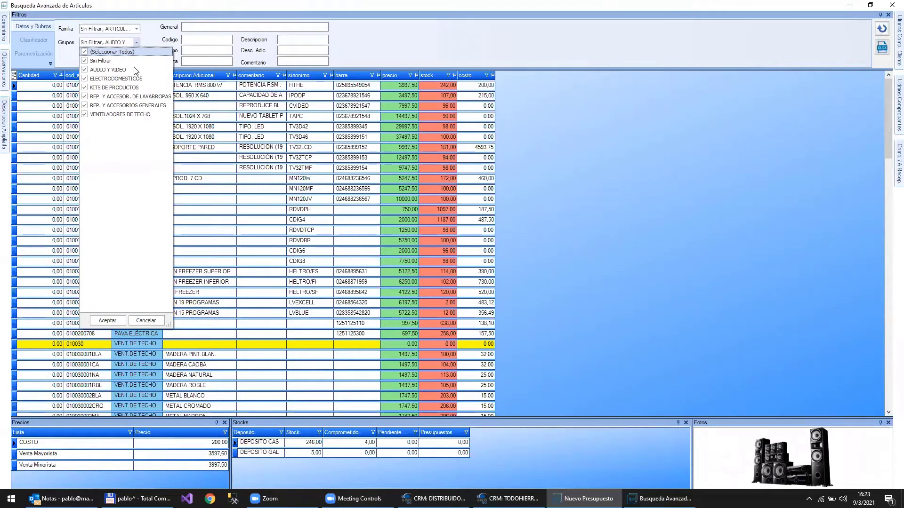
{"action": "left_click", "coordinate": [157, 36]}
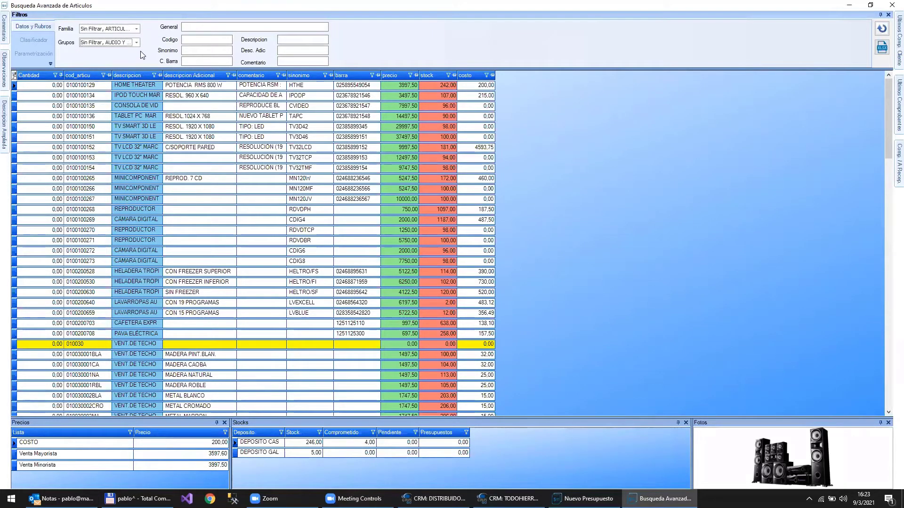
{"action": "left_click", "coordinate": [137, 29]}
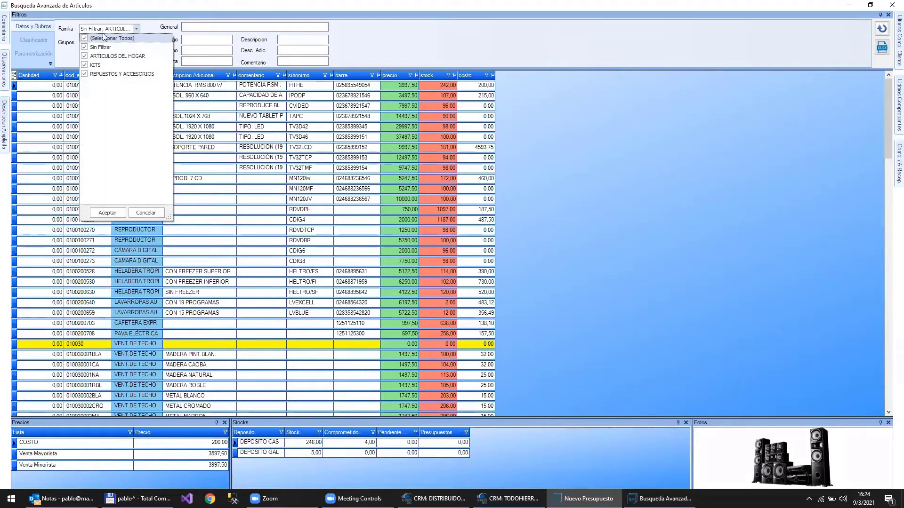
{"action": "left_click", "coordinate": [84, 56]}
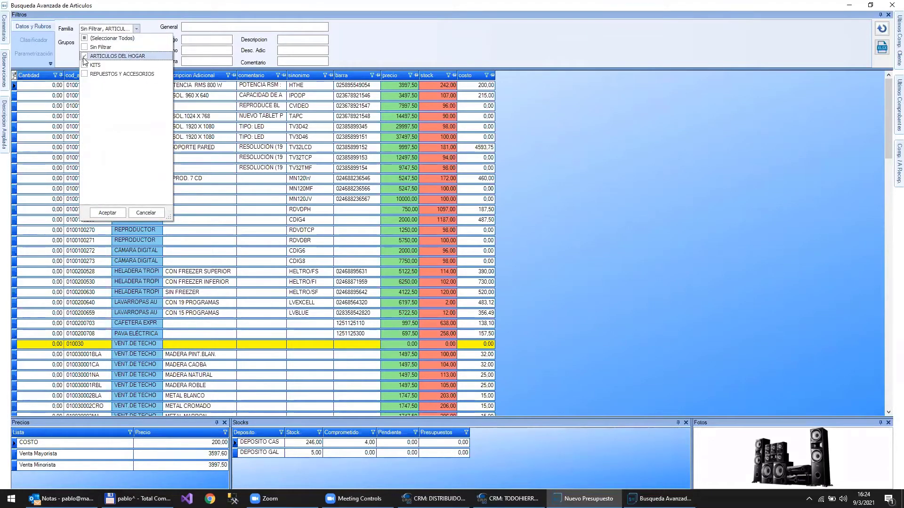
{"action": "left_click", "coordinate": [189, 49]}
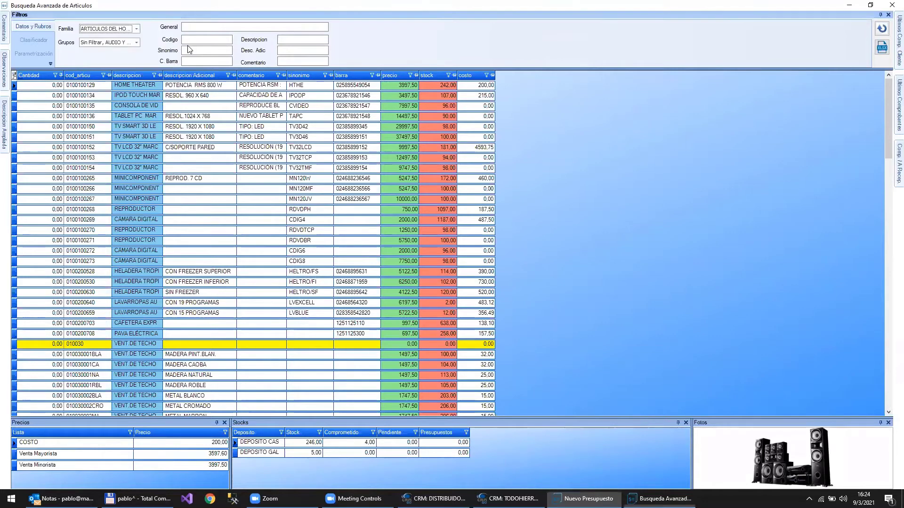
- Try the REPUESTOS Y ACCESORIOS family, then switch back to ARTICULOS DEL HOGAR
{"action": "left_click", "coordinate": [137, 28]}
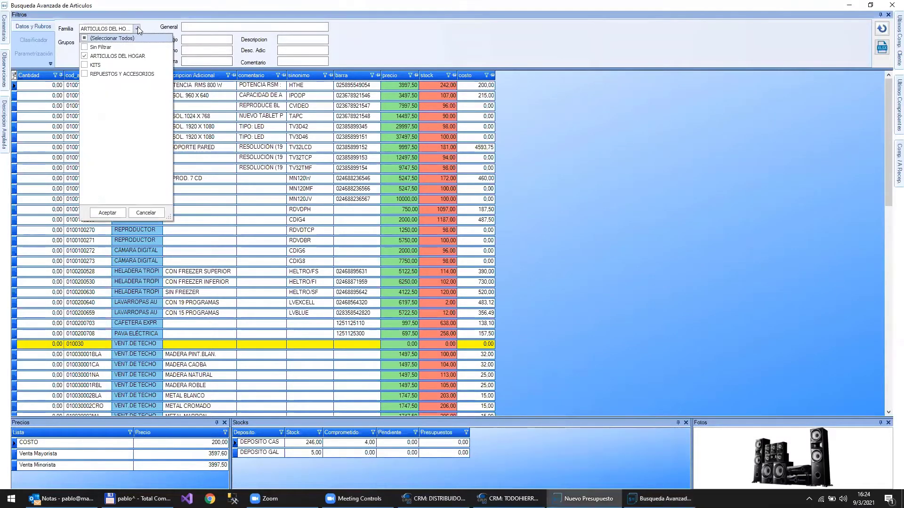
{"action": "left_click", "coordinate": [84, 56]}
{"action": "left_click", "coordinate": [85, 74]}
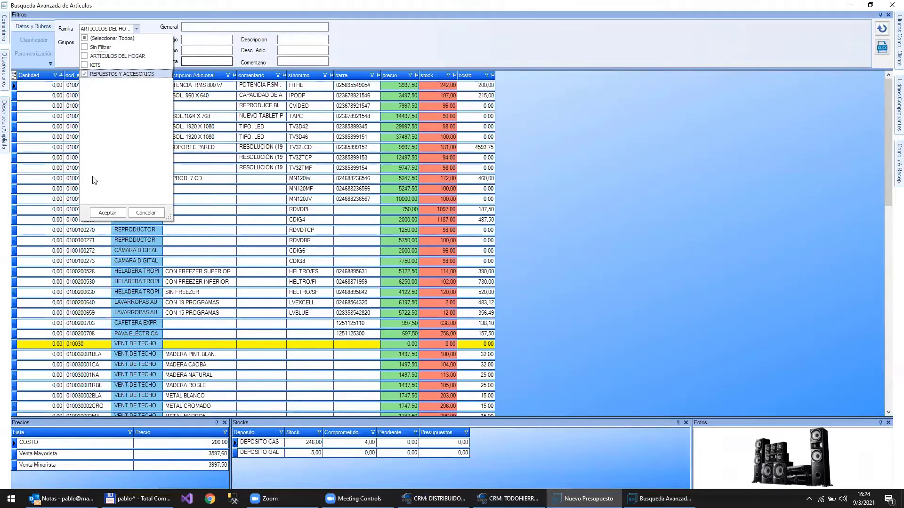
{"action": "left_click", "coordinate": [105, 214]}
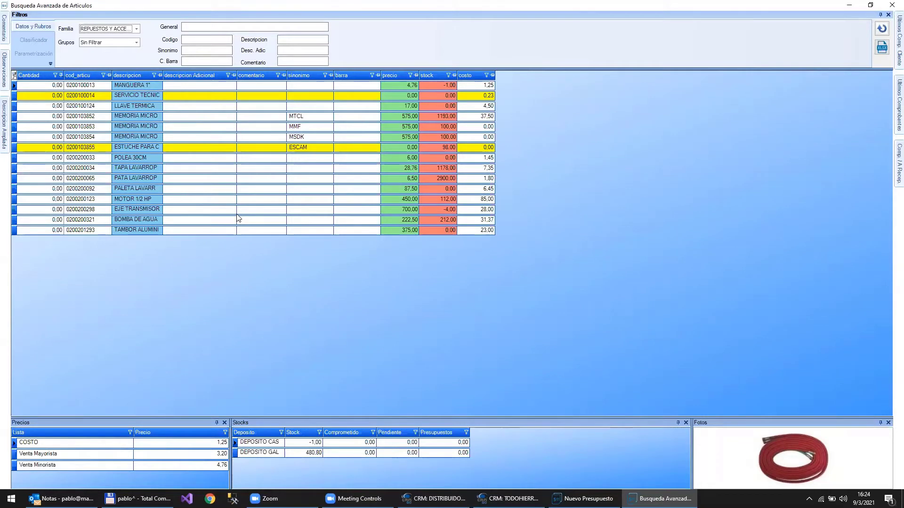
{"action": "left_click", "coordinate": [136, 28]}
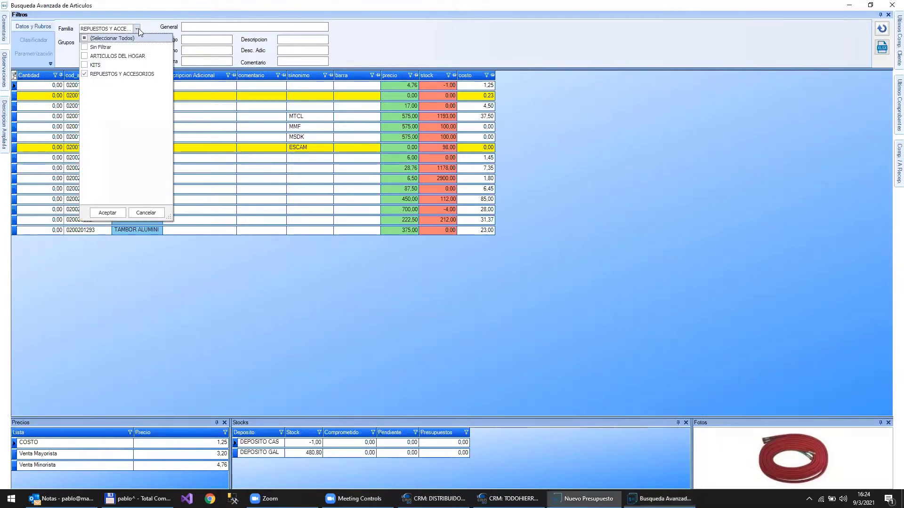
{"action": "left_click", "coordinate": [84, 56]}
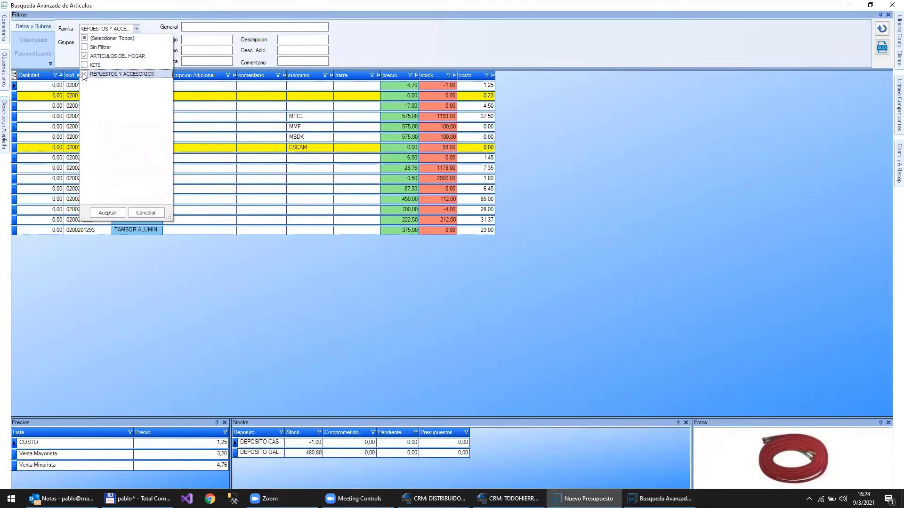
{"action": "left_click", "coordinate": [84, 74]}
{"action": "left_click", "coordinate": [108, 212]}
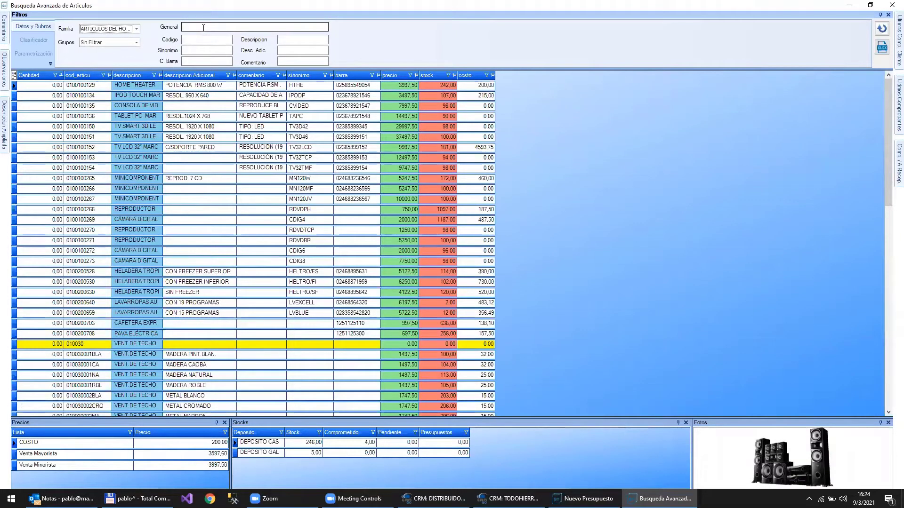
- Restrict the Grupos filter to AUDIO Y VIDEO only
{"action": "left_click", "coordinate": [136, 44]}
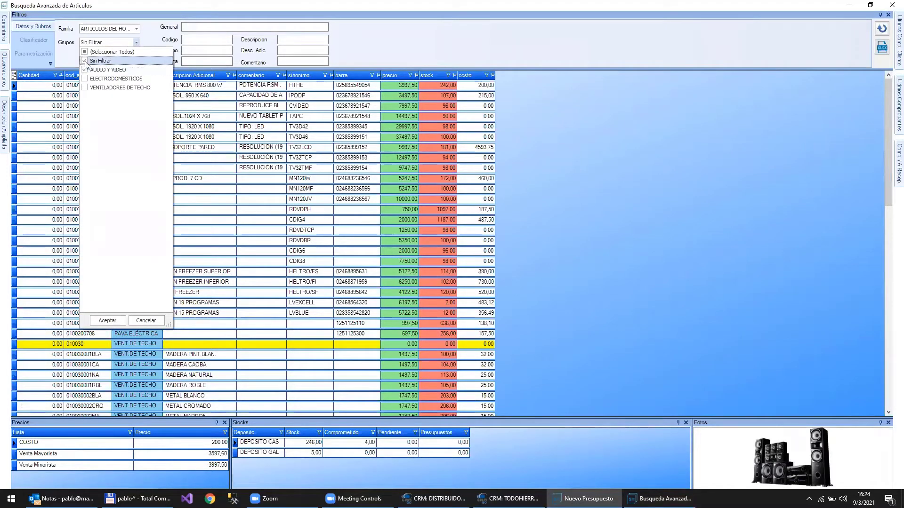
{"action": "left_click", "coordinate": [108, 320]}
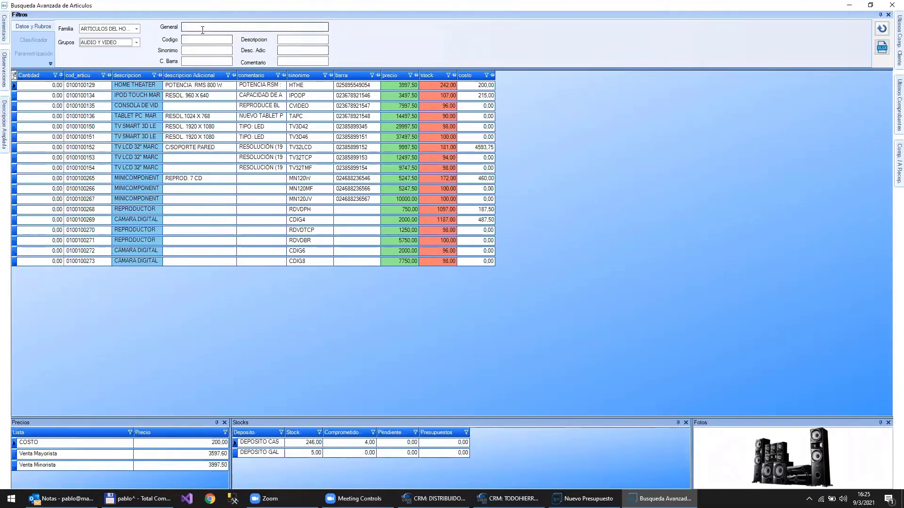
{"action": "left_click", "coordinate": [204, 28]}
- Search 'smart' in the General field, briefly trying '46' in Sinonimo
{"action": "type", "text": "smart"}
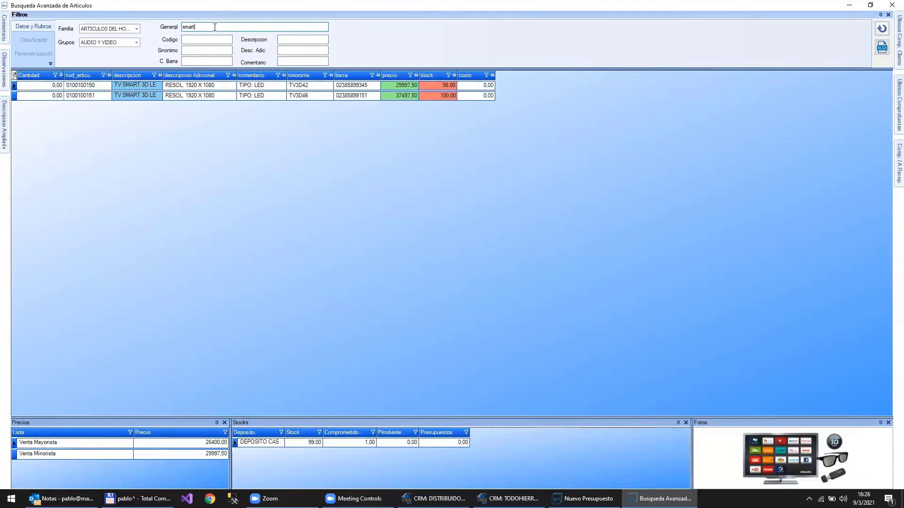
{"action": "left_click", "coordinate": [199, 51]}
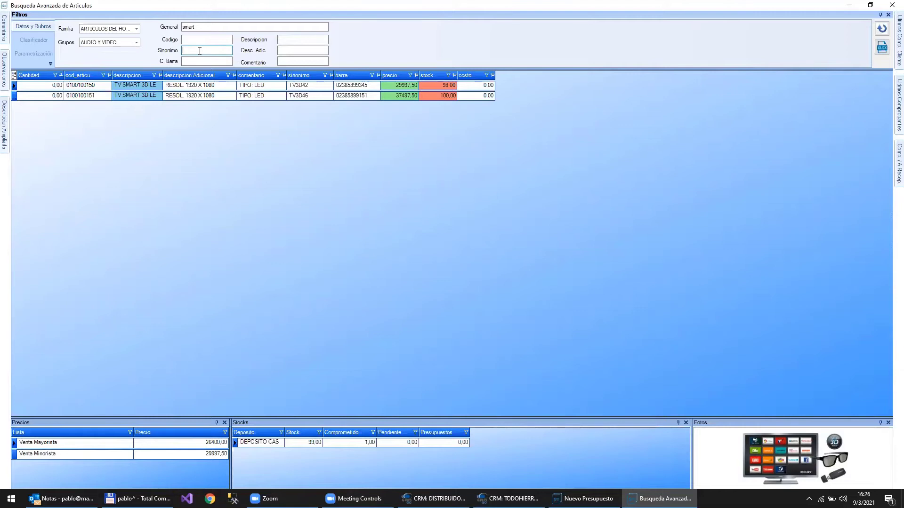
{"action": "type", "text": "46"}
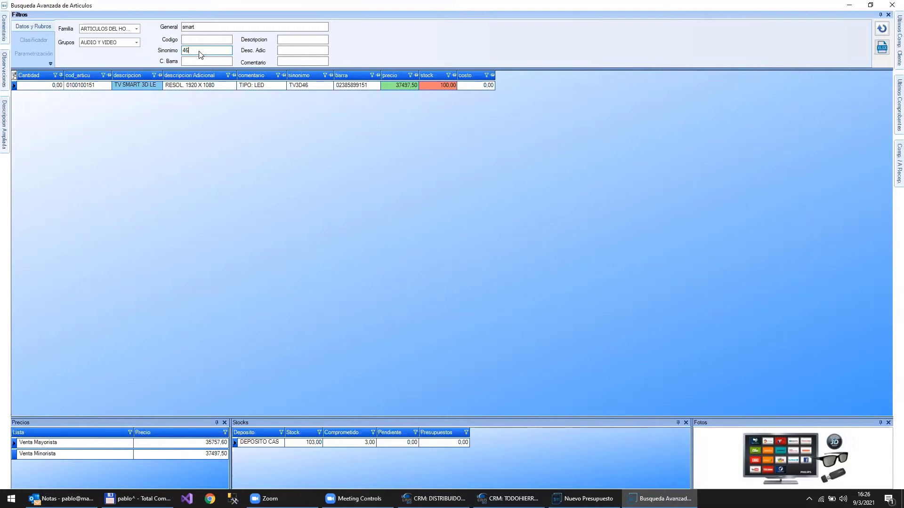
{"action": "key", "text": "BackSpace"}
{"action": "key", "text": "BackSpace"}
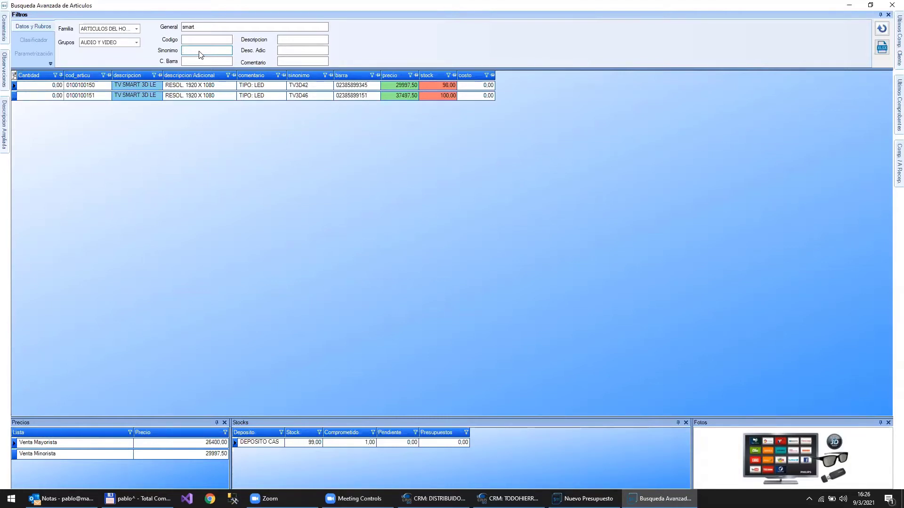
- Include every family and every group in the article search filter
{"action": "left_click", "coordinate": [136, 29]}
{"action": "left_click", "coordinate": [85, 38]}
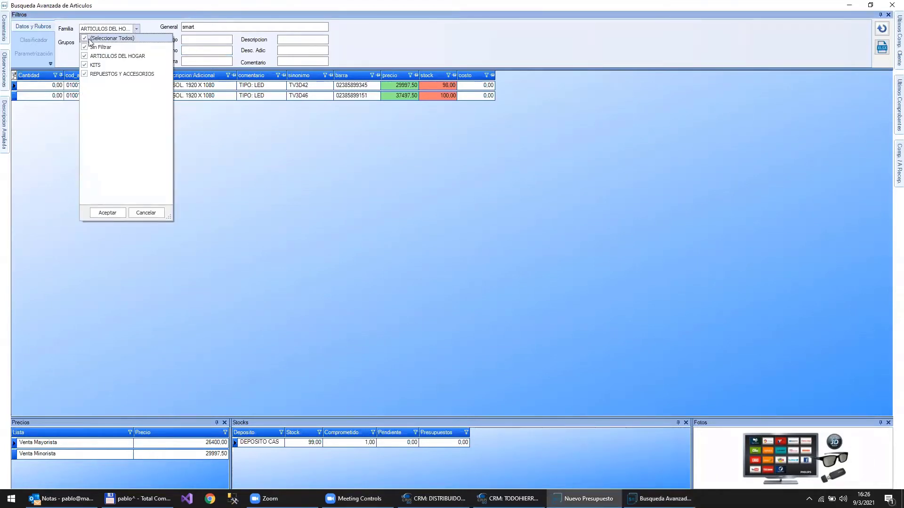
{"action": "left_click", "coordinate": [106, 215]}
{"action": "left_click", "coordinate": [138, 43]}
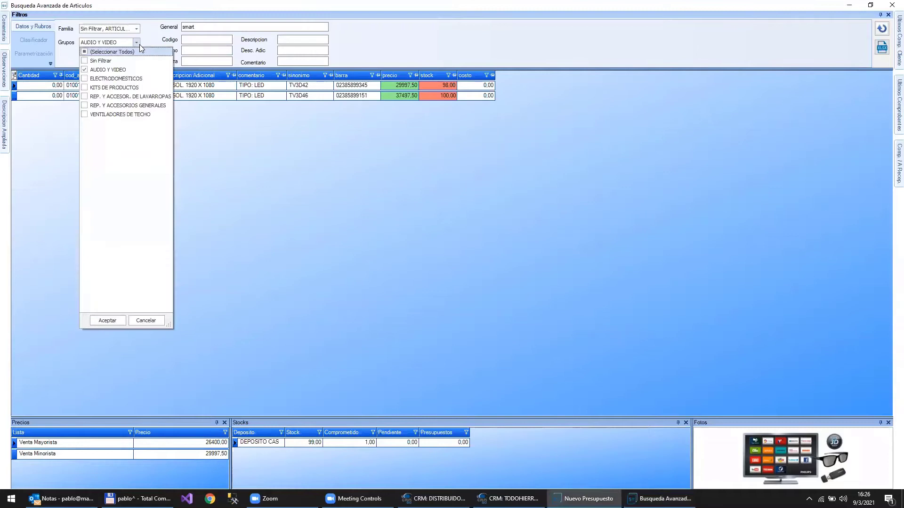
{"action": "left_click", "coordinate": [84, 52]}
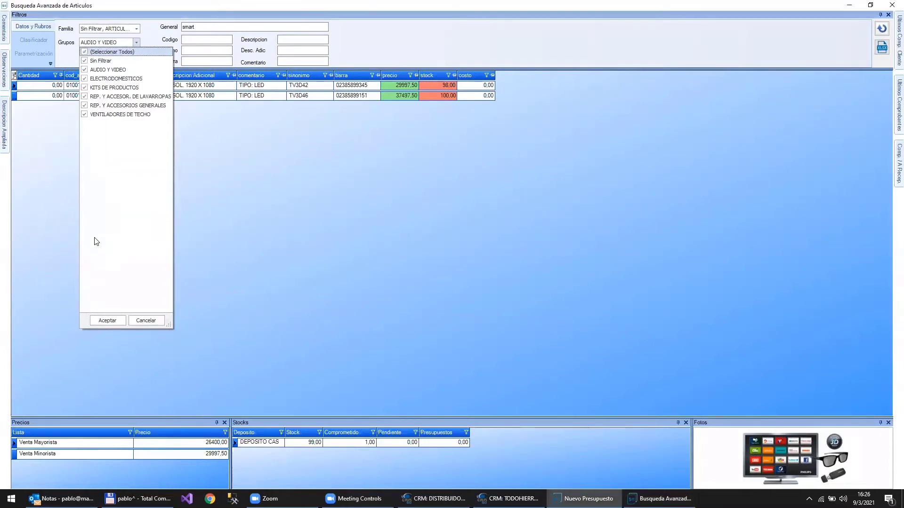
{"action": "left_click", "coordinate": [105, 320]}
- Search the General field for 'vent & roble' to list the two oak ceiling fans
{"action": "left_click", "coordinate": [233, 24]}
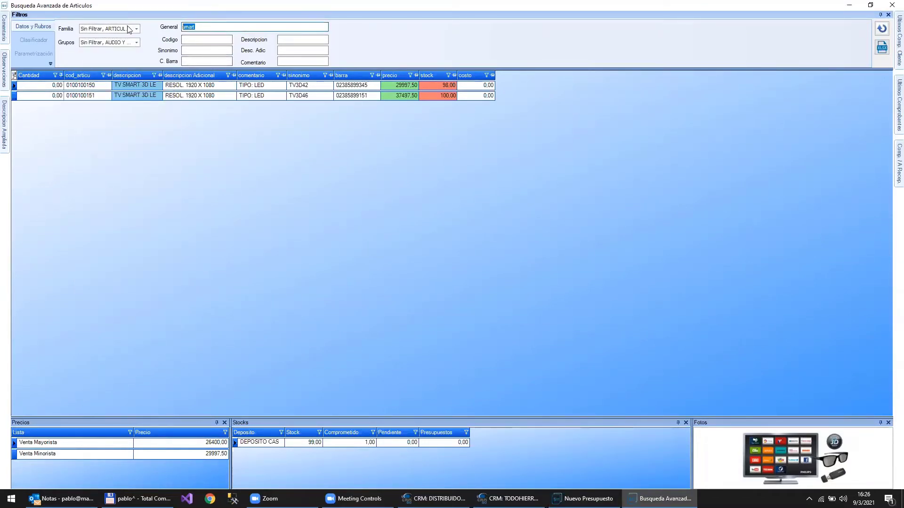
{"action": "type", "text": "vent"}
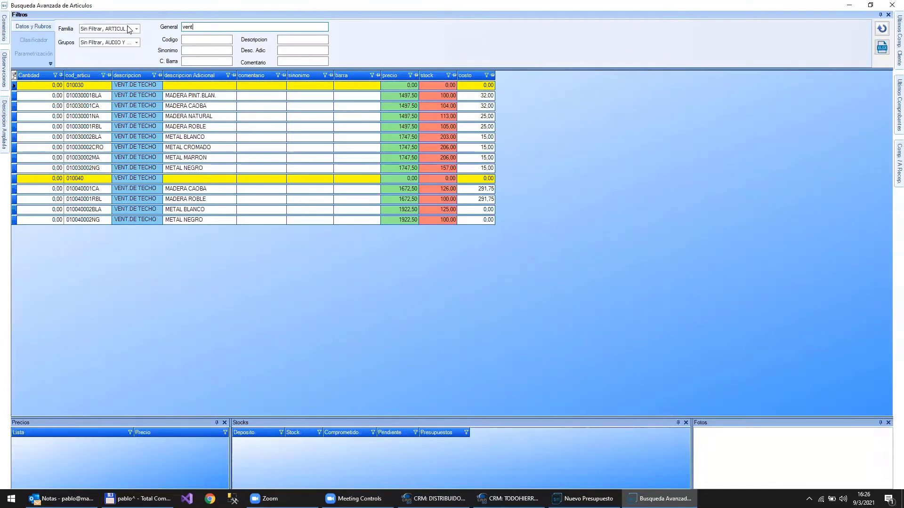
{"action": "type", "text": "& roble"}
{"action": "key", "text": "Return"}
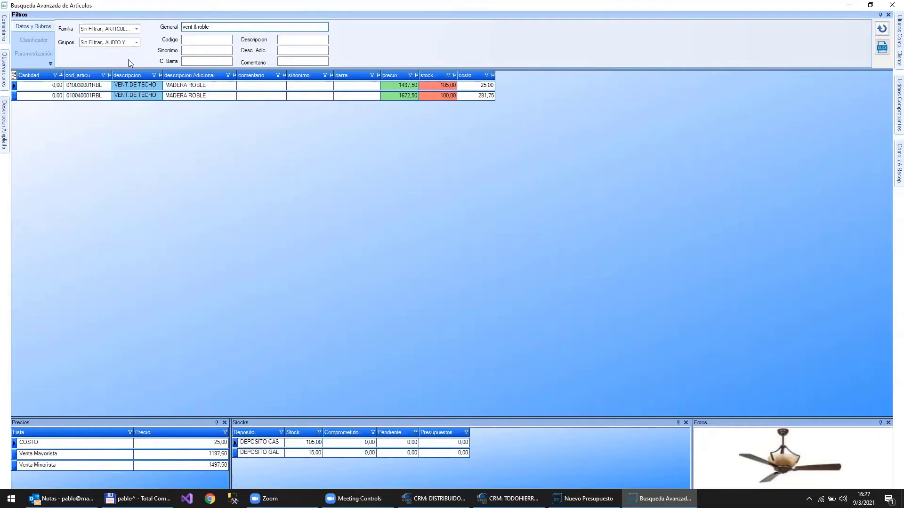
{"action": "left_click", "coordinate": [192, 27]}
- Widen the descripcion column and delete the general search text so all articles list
{"action": "left_click_drag", "start_coordinate": [163, 74], "coordinate": [230, 72]}
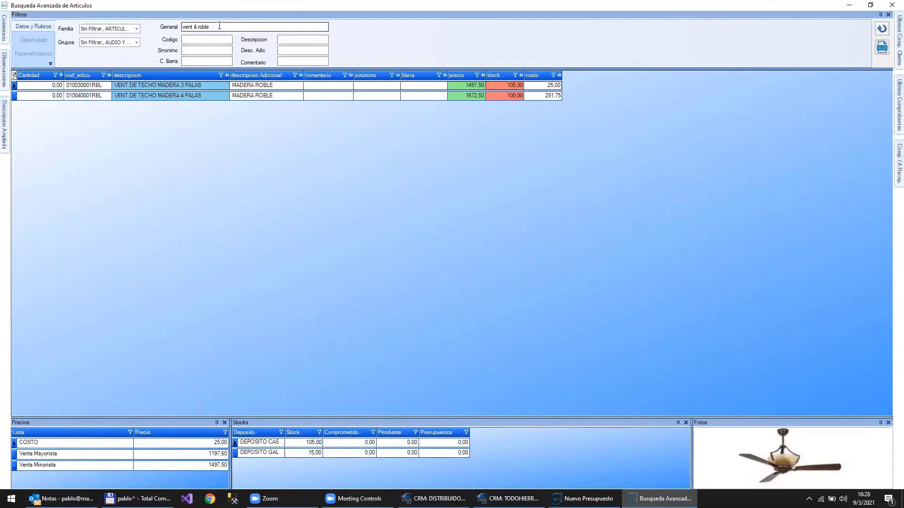
{"action": "left_click", "coordinate": [219, 26]}
{"action": "key", "text": "Delete"}
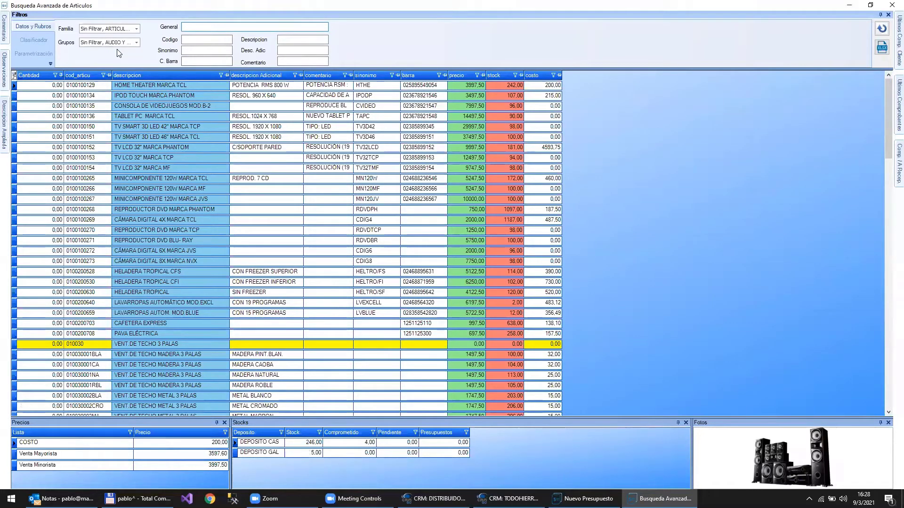
{"action": "left_click", "coordinate": [32, 39]}
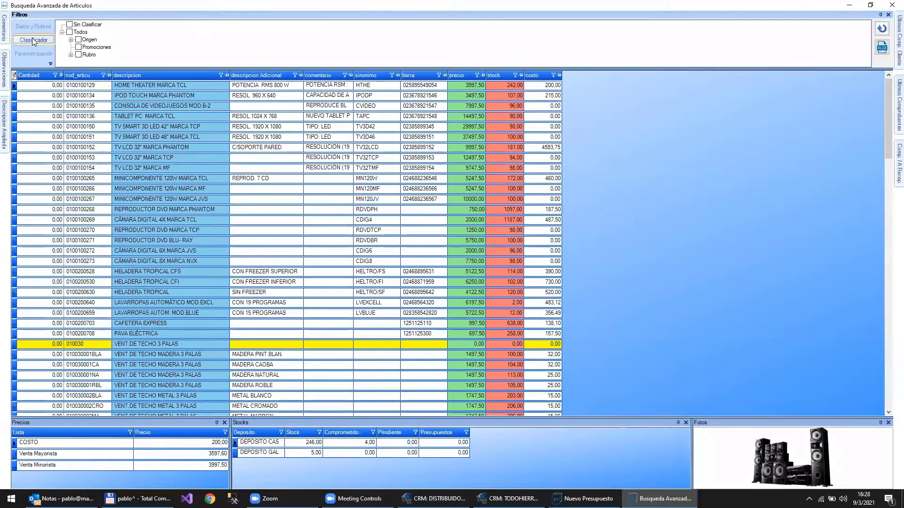
{"action": "left_click", "coordinate": [70, 39]}
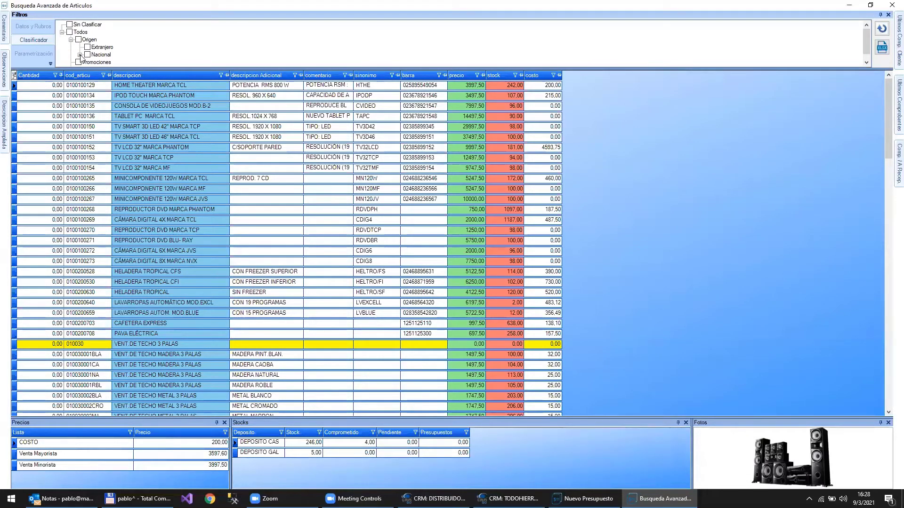
{"action": "left_click", "coordinate": [80, 55]}
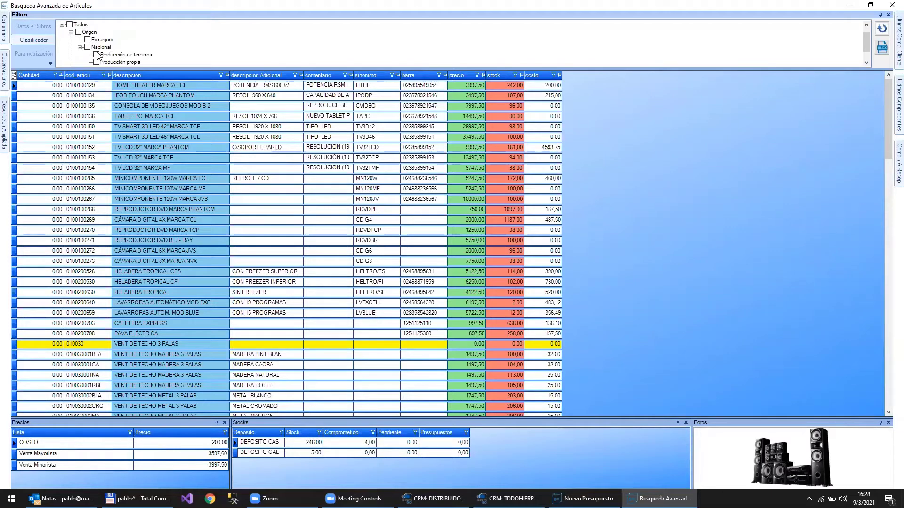
{"action": "left_click", "coordinate": [97, 55]}
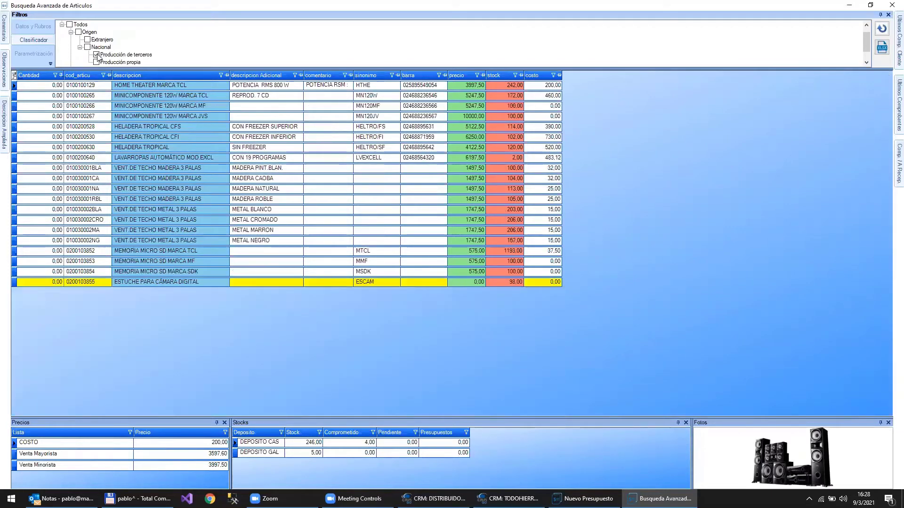
{"action": "left_click", "coordinate": [97, 62]}
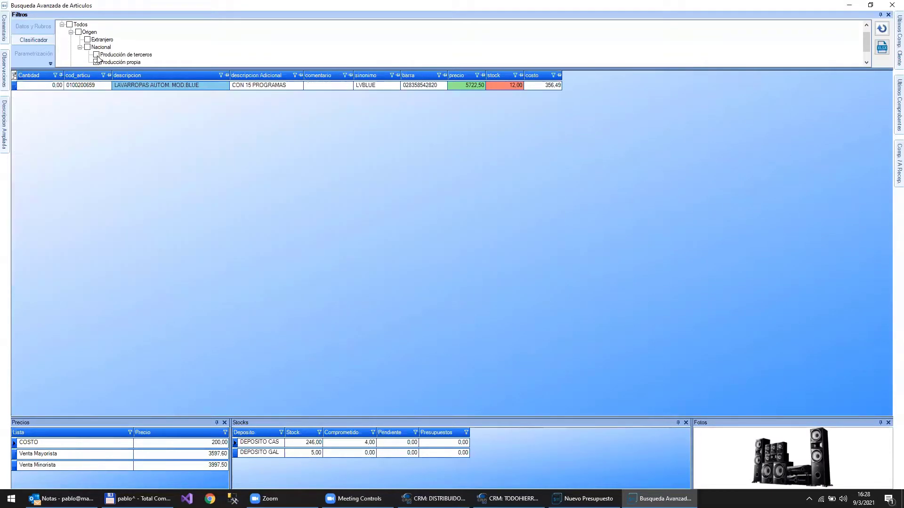
{"action": "left_click", "coordinate": [97, 63]}
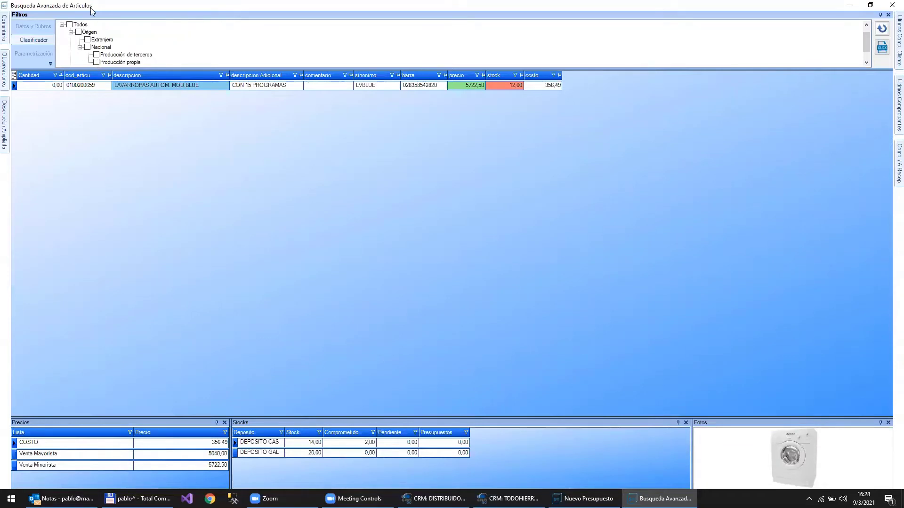
{"action": "left_click", "coordinate": [38, 27]}
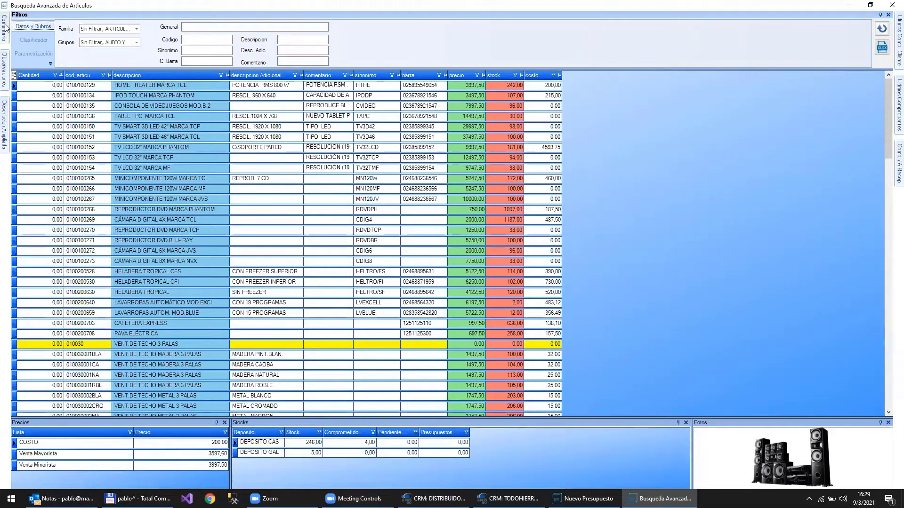
- Adjust the grid's shown columns while selecting the TV LCD 32", IPOD and HOME THEATER articles
{"action": "mouse_move", "coordinate": [5, 29]}
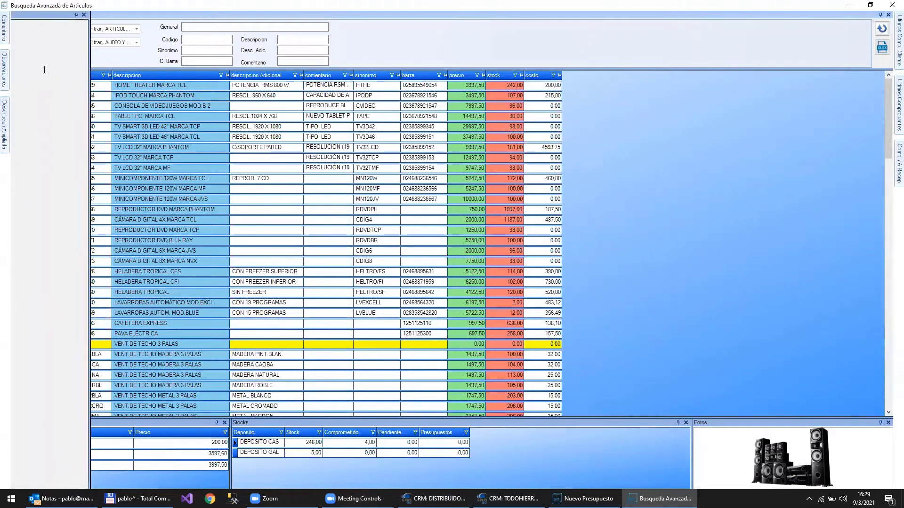
{"action": "left_click", "coordinate": [215, 150]}
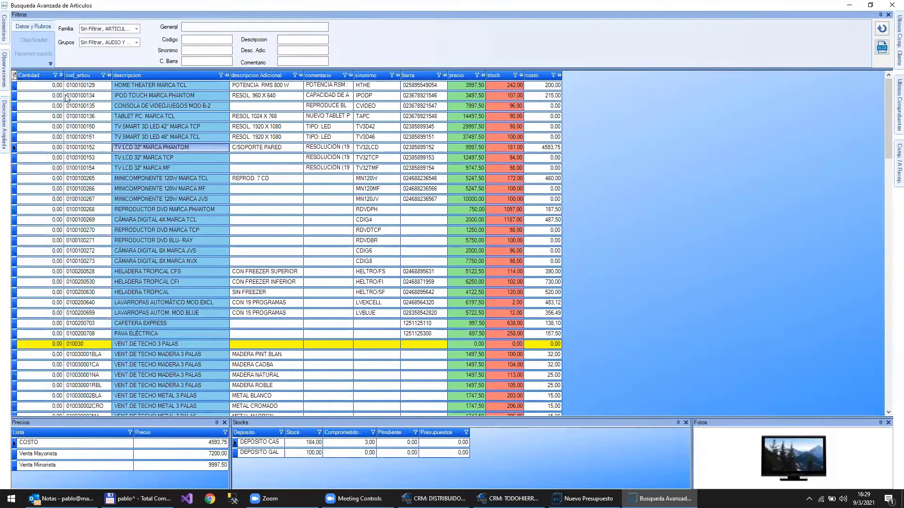
{"action": "left_click", "coordinate": [14, 76]}
{"action": "left_click_drag", "start_coordinate": [86, 46], "coordinate": [87, 80]}
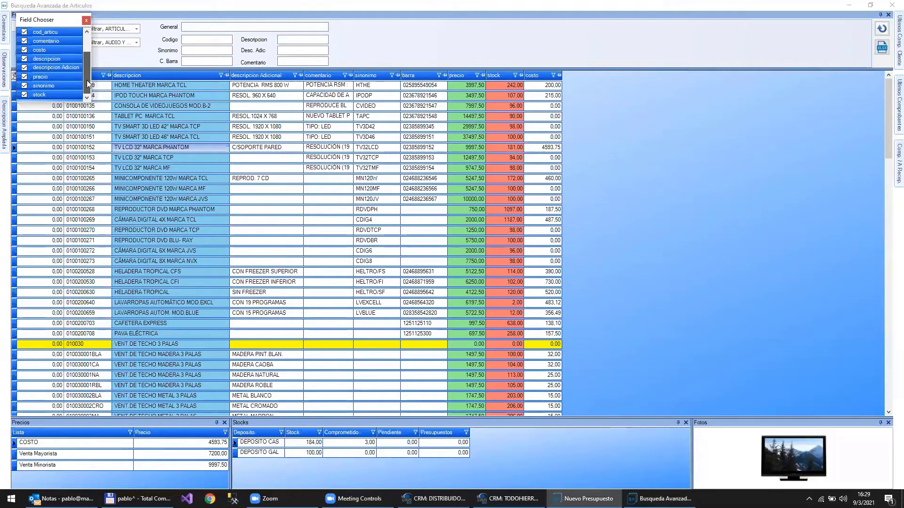
{"action": "left_click", "coordinate": [86, 20]}
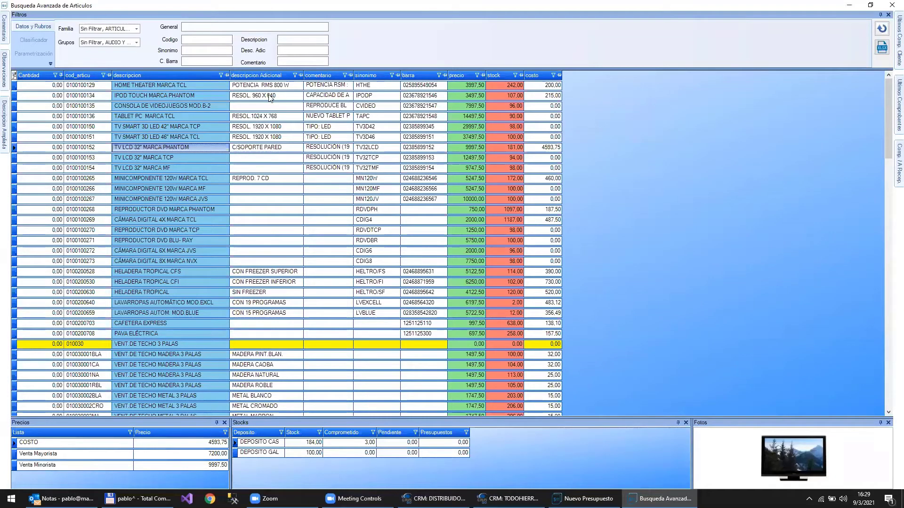
{"action": "left_click", "coordinate": [248, 96]}
{"action": "left_click", "coordinate": [258, 90]}
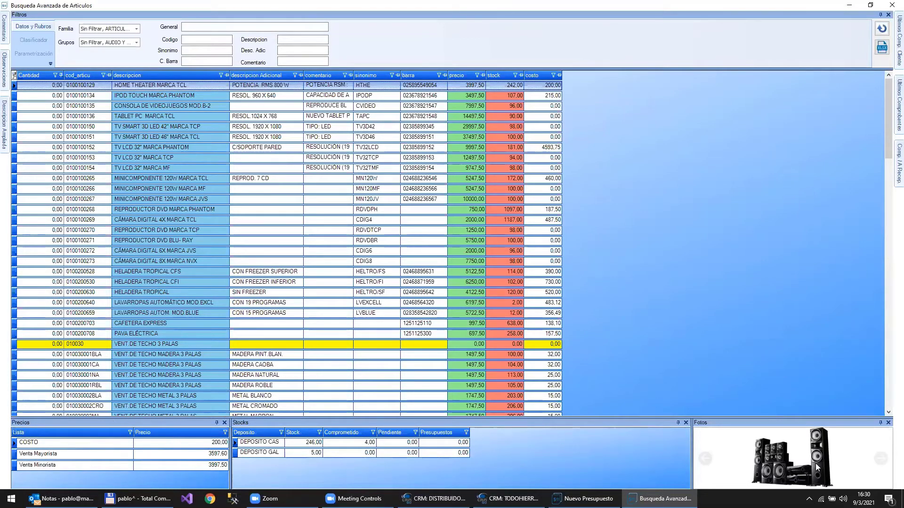
- Pin and widen the Ultimos Comp. Cliente panel, then dock it as a tab beside Stocks
{"action": "mouse_move", "coordinate": [889, 181]}
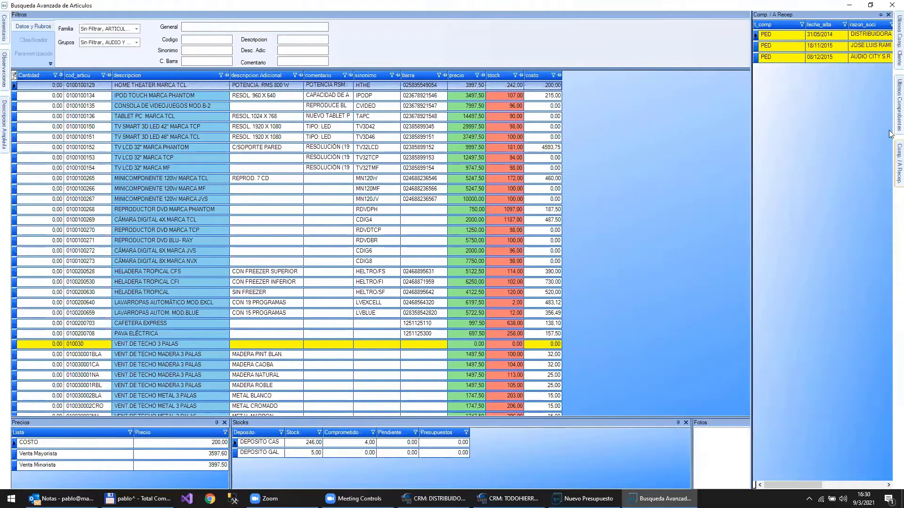
{"action": "mouse_move", "coordinate": [891, 113]}
{"action": "mouse_move", "coordinate": [891, 50]}
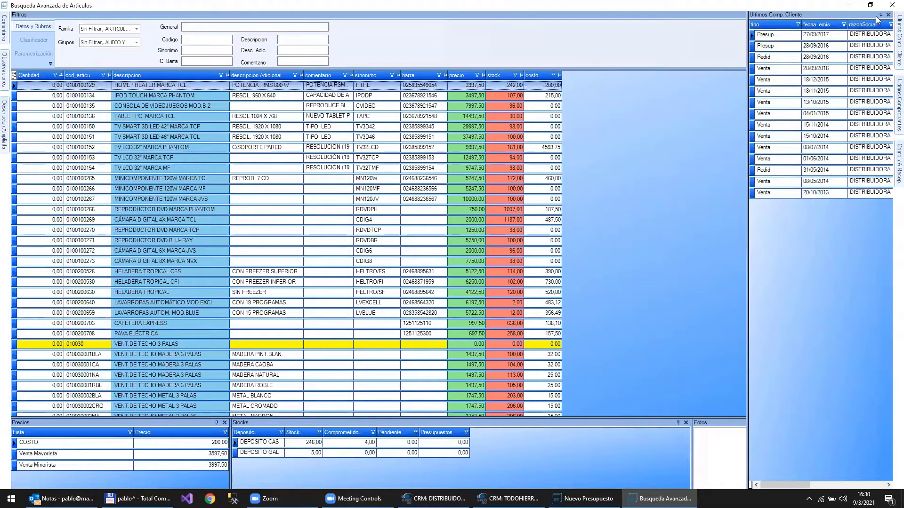
{"action": "left_click", "coordinate": [881, 15]}
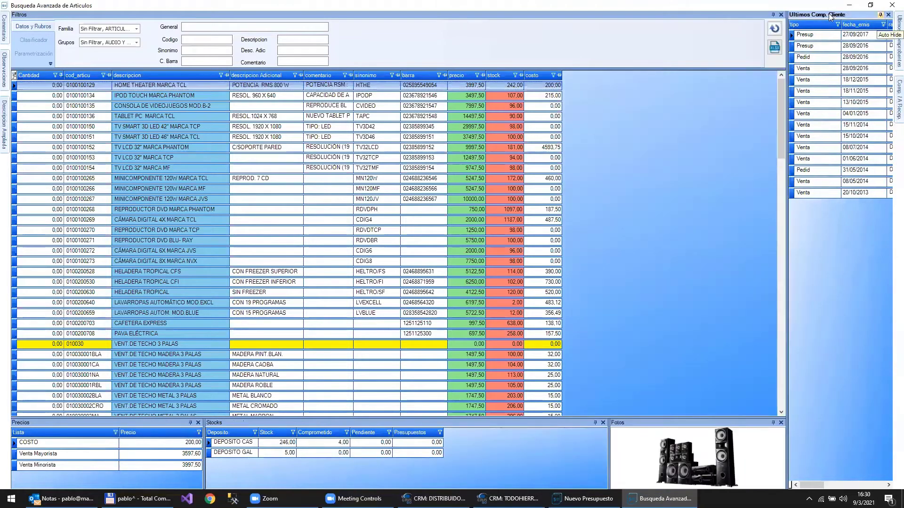
{"action": "left_click_drag", "start_coordinate": [787, 22], "coordinate": [694, 24]}
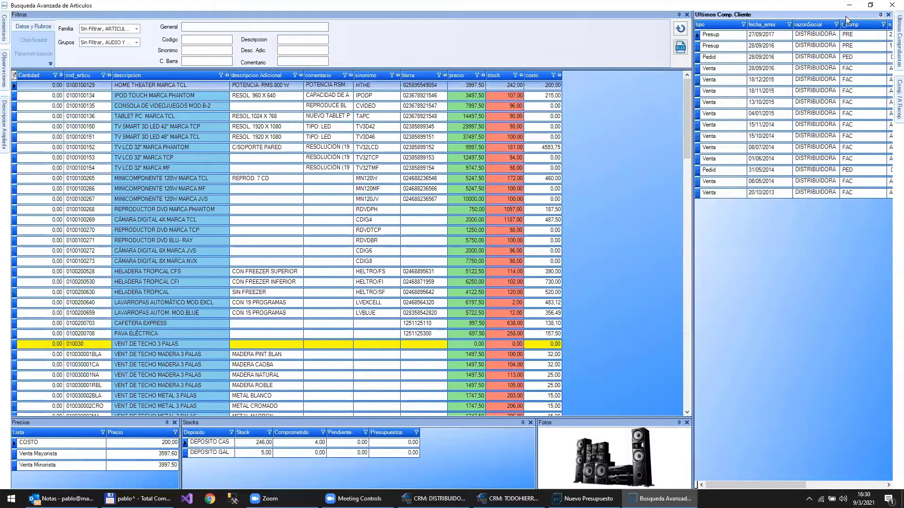
{"action": "left_click_drag", "start_coordinate": [845, 16], "coordinate": [545, 445]}
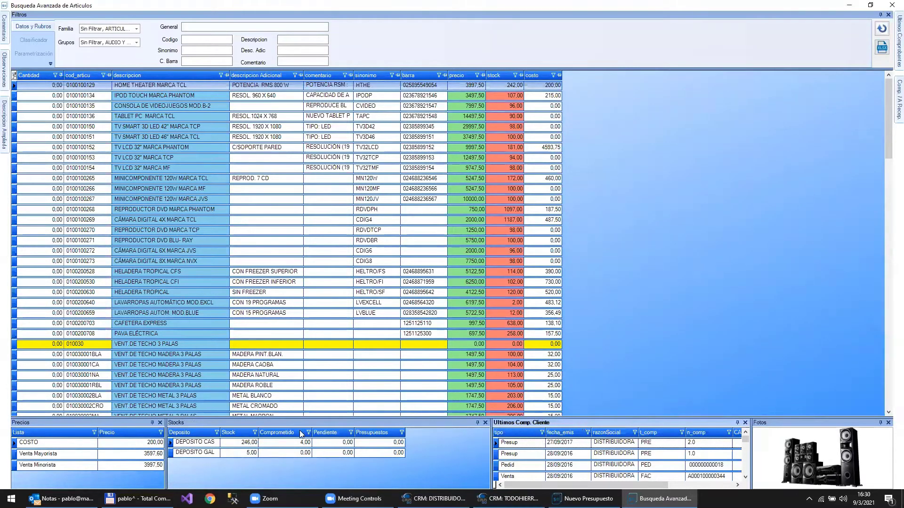
{"action": "left_click_drag", "start_coordinate": [219, 432], "coordinate": [225, 425]}
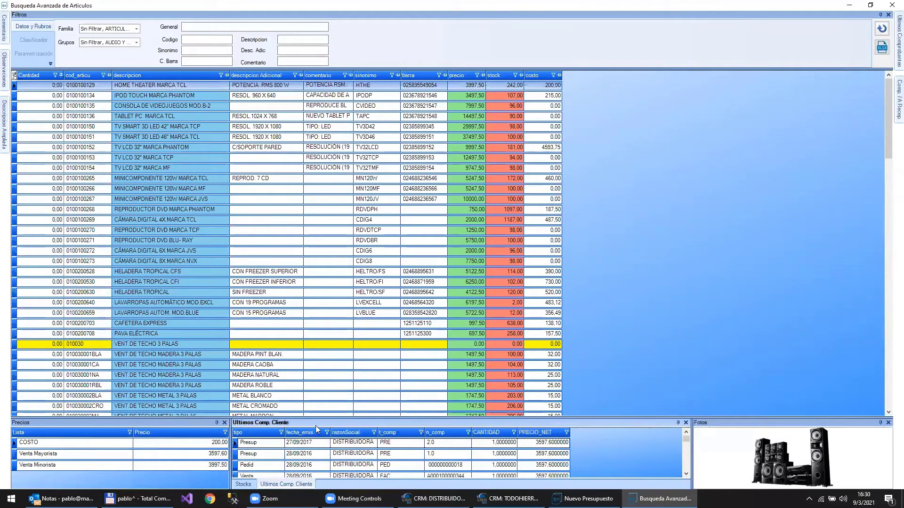
{"action": "left_click", "coordinate": [275, 483]}
{"action": "left_click", "coordinate": [242, 484]}
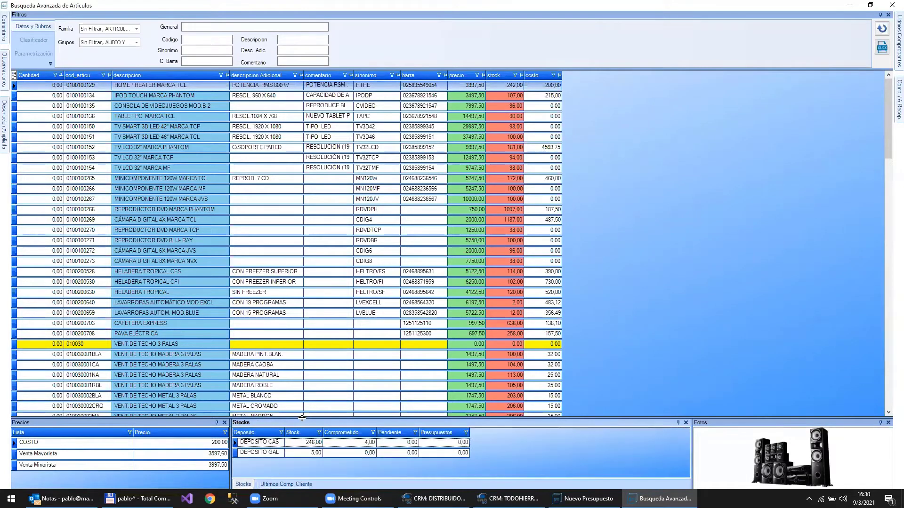
{"action": "left_click", "coordinate": [184, 422]}
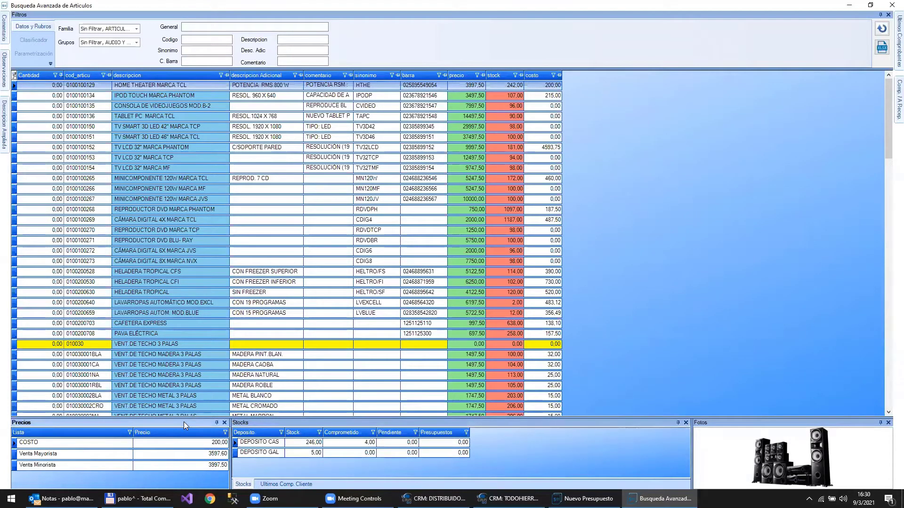
- Float the Precios panel as a resized window over the restored article search window
{"action": "left_click_drag", "start_coordinate": [184, 422], "coordinate": [1, 204]}
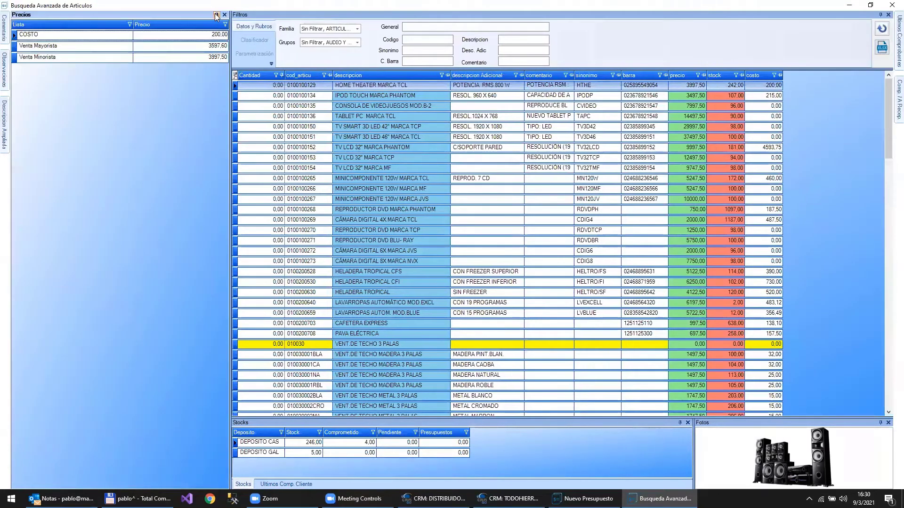
{"action": "left_click", "coordinate": [217, 15]}
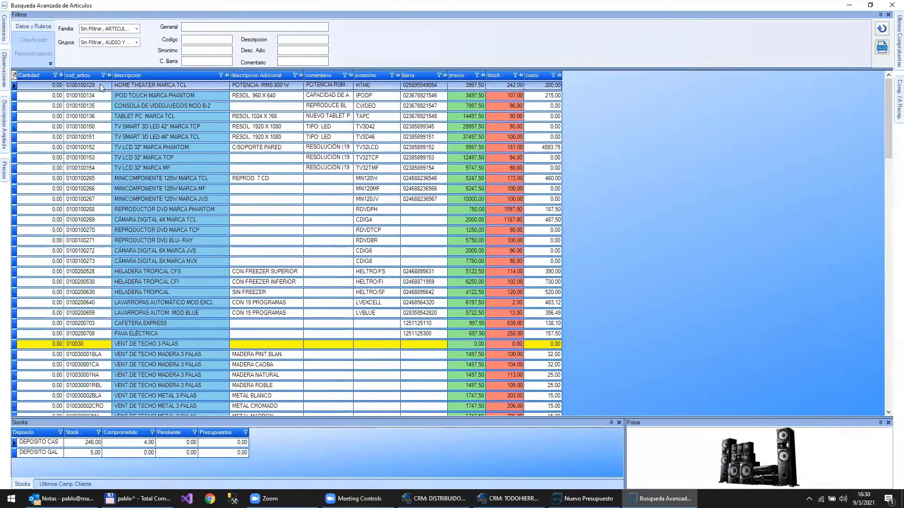
{"action": "mouse_move", "coordinate": [3, 166]}
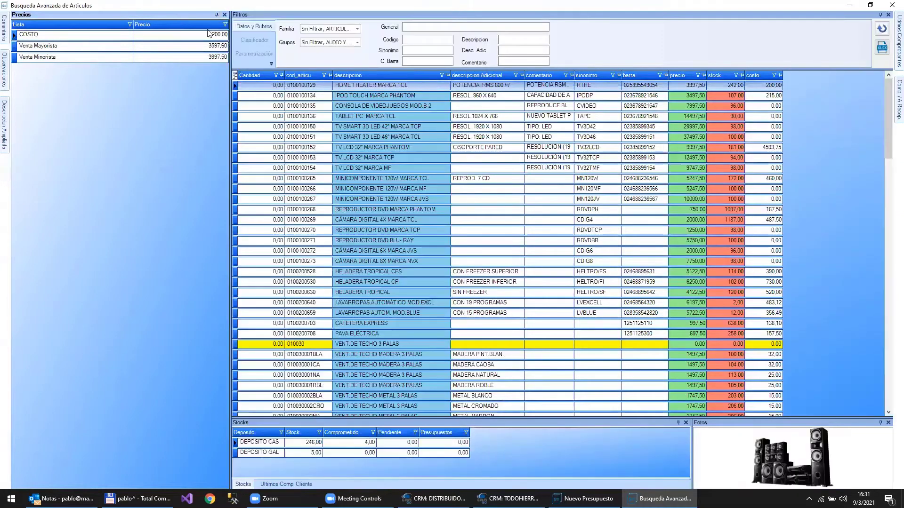
{"action": "left_click_drag", "start_coordinate": [208, 30], "coordinate": [328, 126]}
{"action": "left_click_drag", "start_coordinate": [324, 5], "coordinate": [399, 116]}
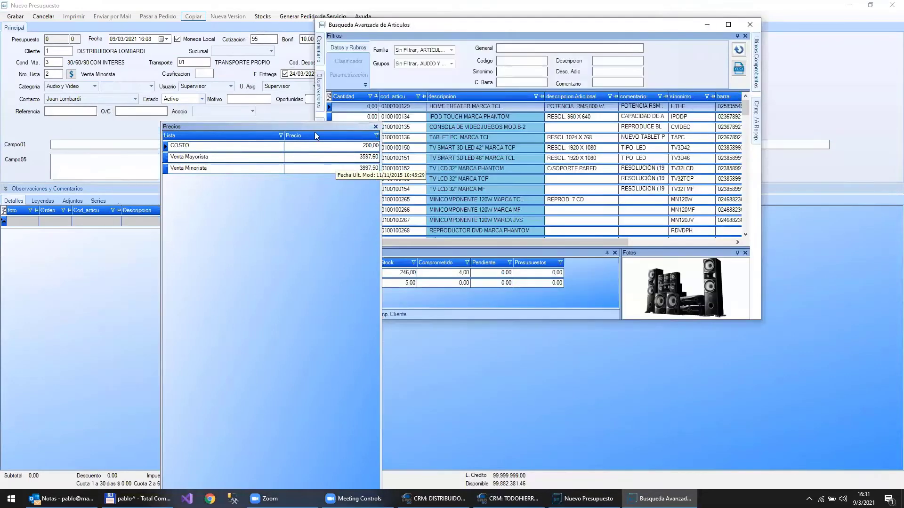
{"action": "mouse_move", "coordinate": [319, 123]}
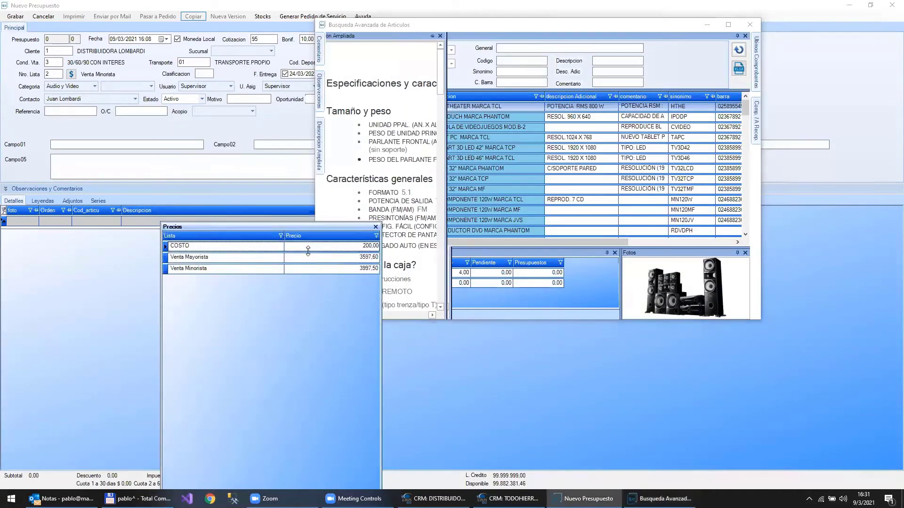
{"action": "left_click_drag", "start_coordinate": [319, 122], "coordinate": [173, 71]}
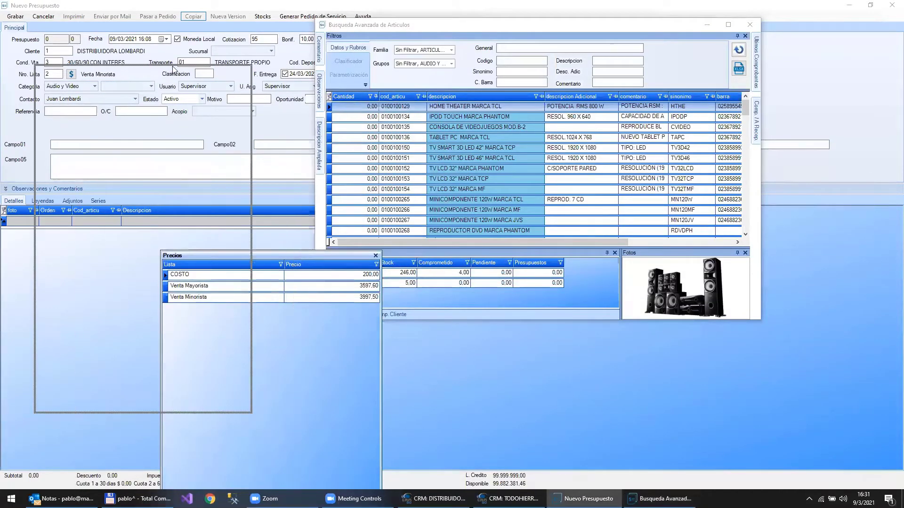
- Select IPOD TOUCH and HOME THEATER MARCA TCL, maximize the search and close floating Precios
{"action": "left_click", "coordinate": [488, 121]}
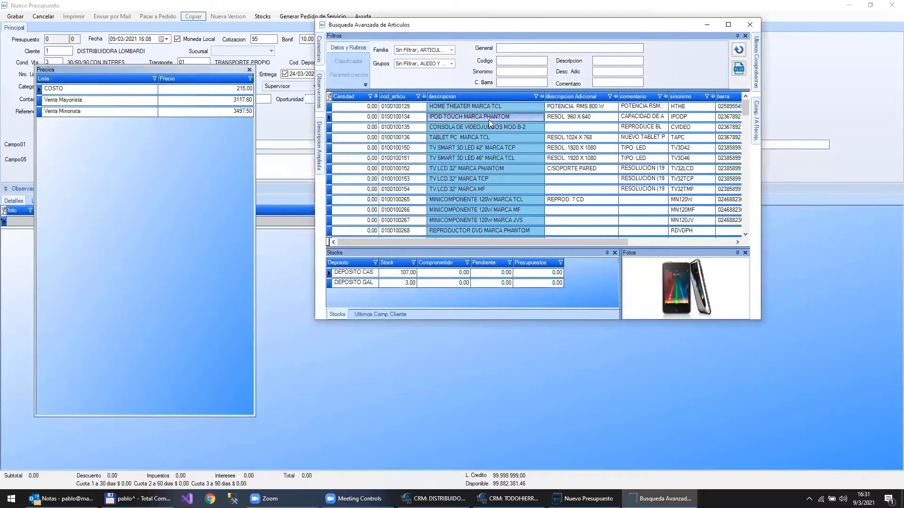
{"action": "left_click", "coordinate": [516, 108]}
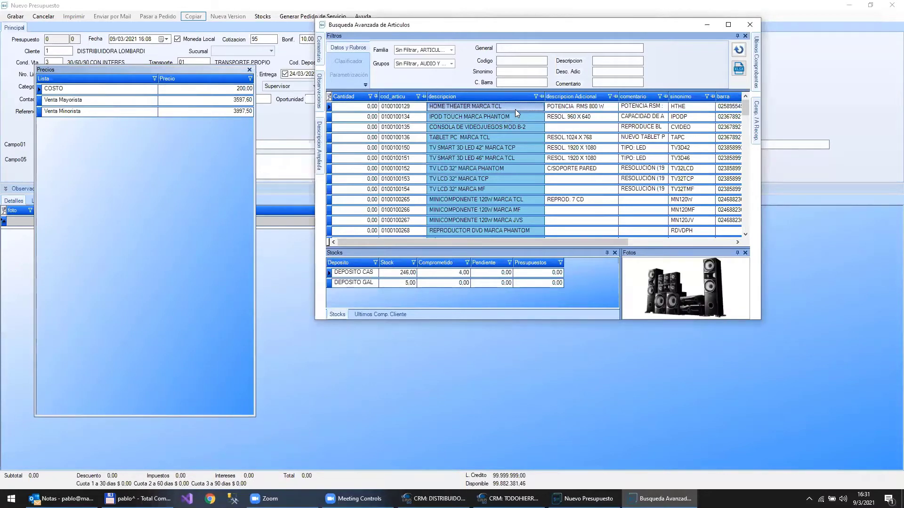
{"action": "double_click", "coordinate": [554, 26]}
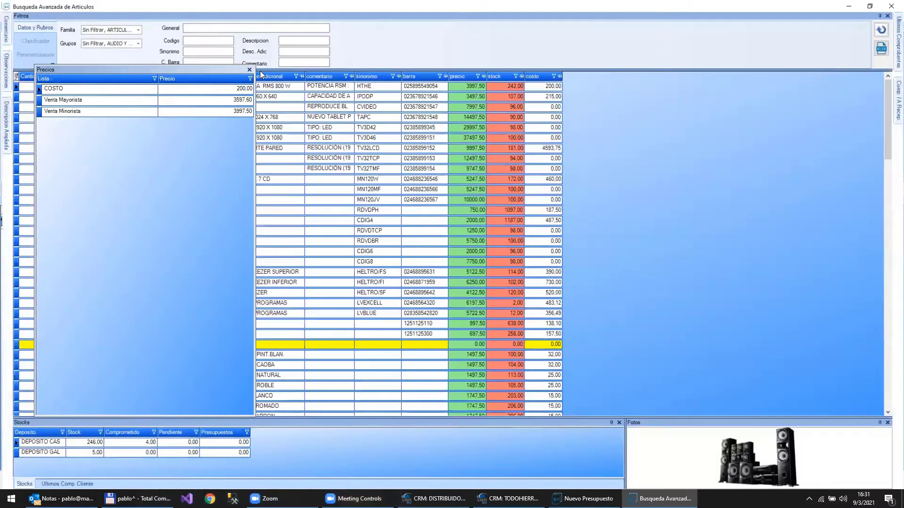
{"action": "left_click", "coordinate": [249, 70]}
- Show Parametrización, then close and reopen the advanced article search maximized
{"action": "left_click", "coordinate": [45, 54]}
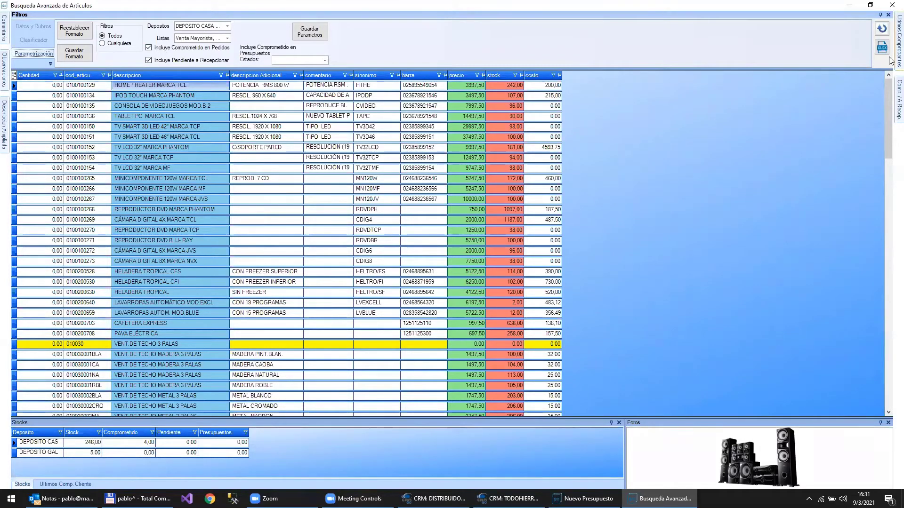
{"action": "mouse_move", "coordinate": [899, 42]}
{"action": "left_click", "coordinate": [891, 4]}
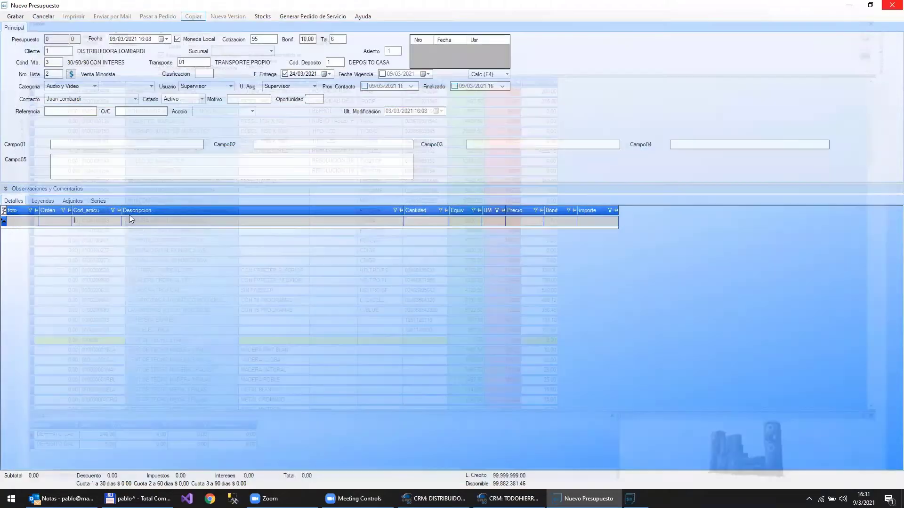
{"action": "double_click", "coordinate": [125, 222]}
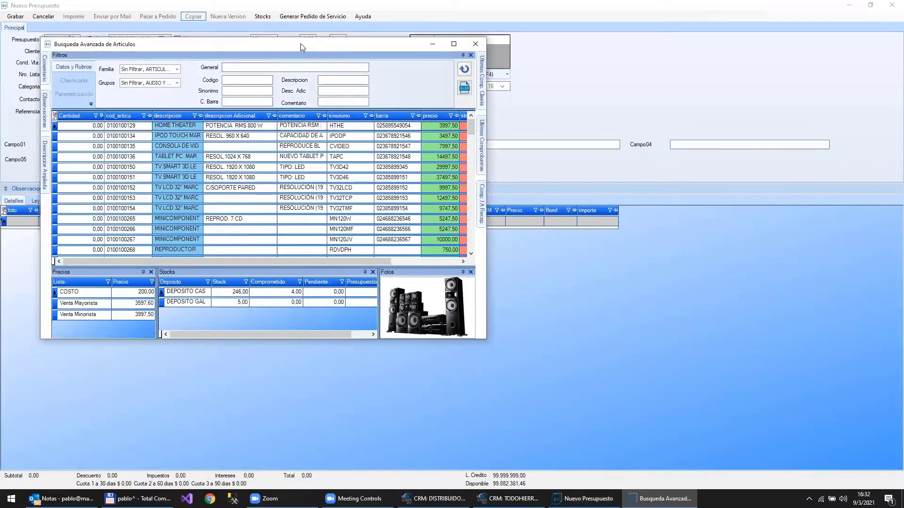
{"action": "double_click", "coordinate": [301, 43]}
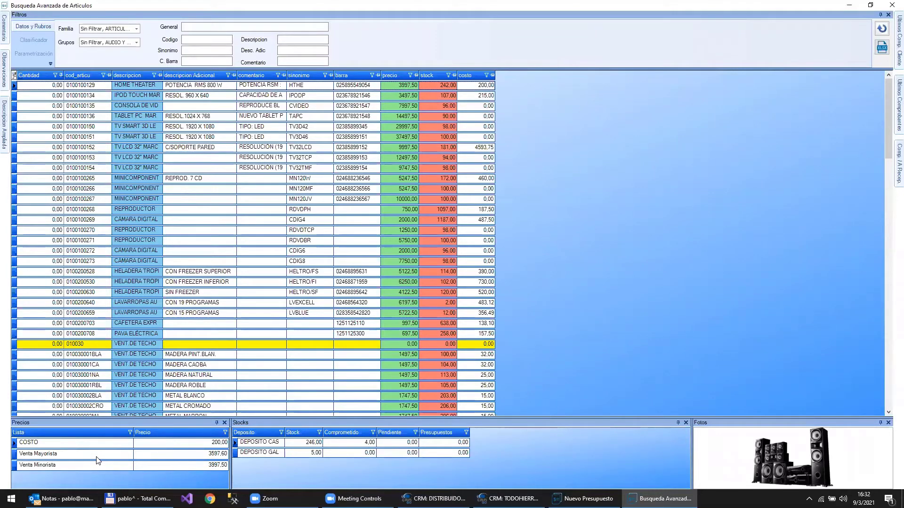
- Leave the price list choice unchanged and save the panel layout with Guardar Formato
{"action": "left_click", "coordinate": [40, 55]}
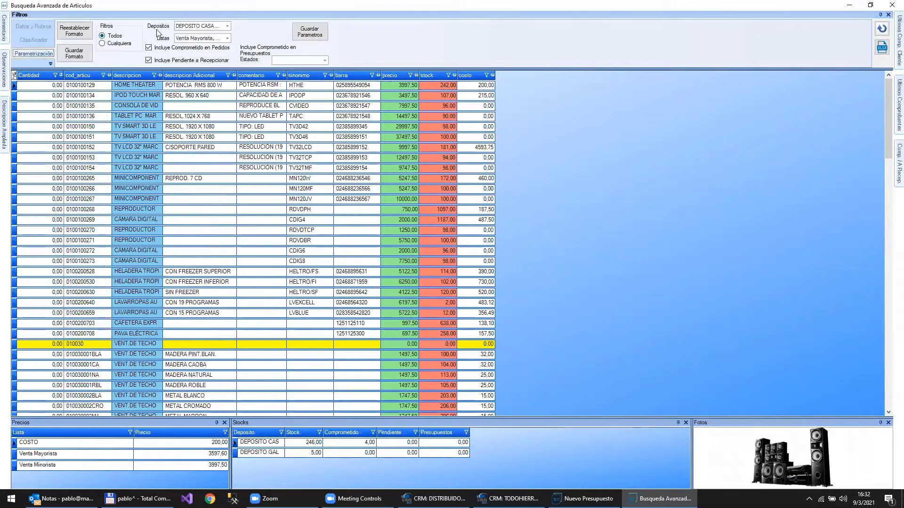
{"action": "left_click", "coordinate": [229, 39]}
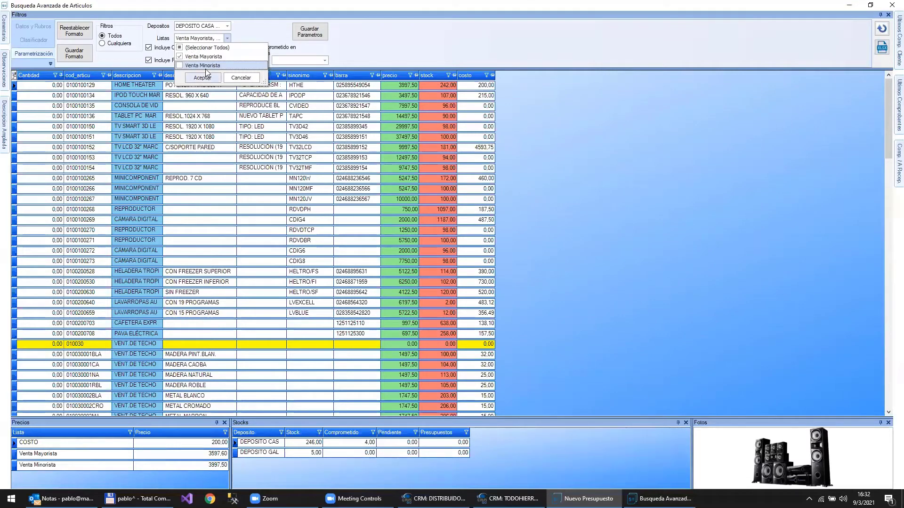
{"action": "left_click", "coordinate": [244, 77]}
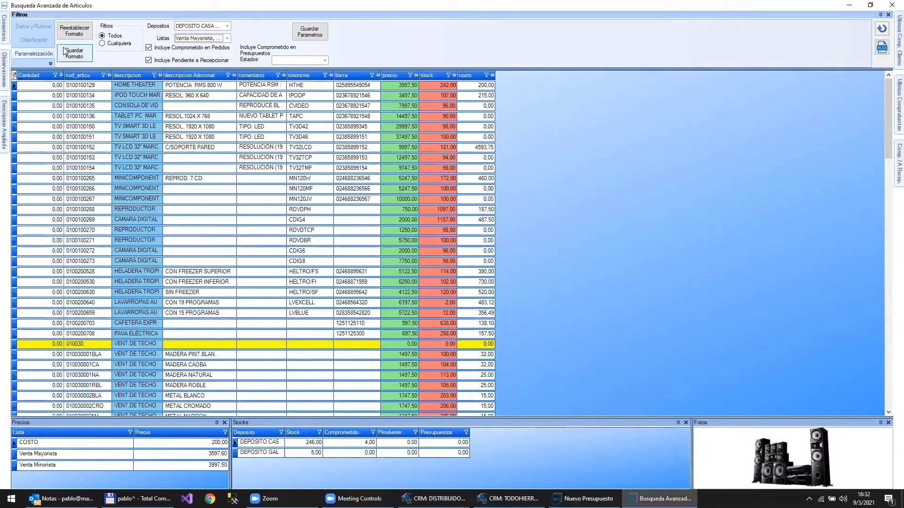
{"action": "left_click", "coordinate": [33, 26]}
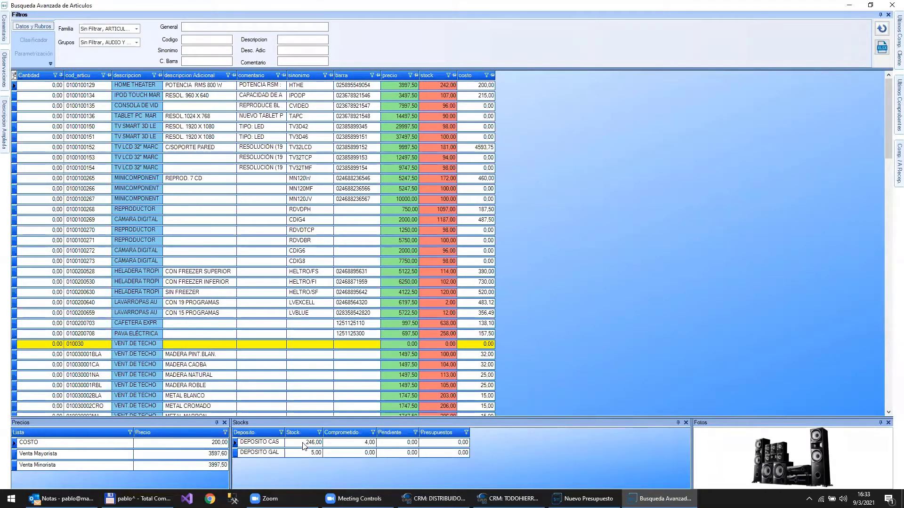
- Select the first article row and widen the Stocks panel's Deposito column
{"action": "left_click", "coordinate": [208, 87]}
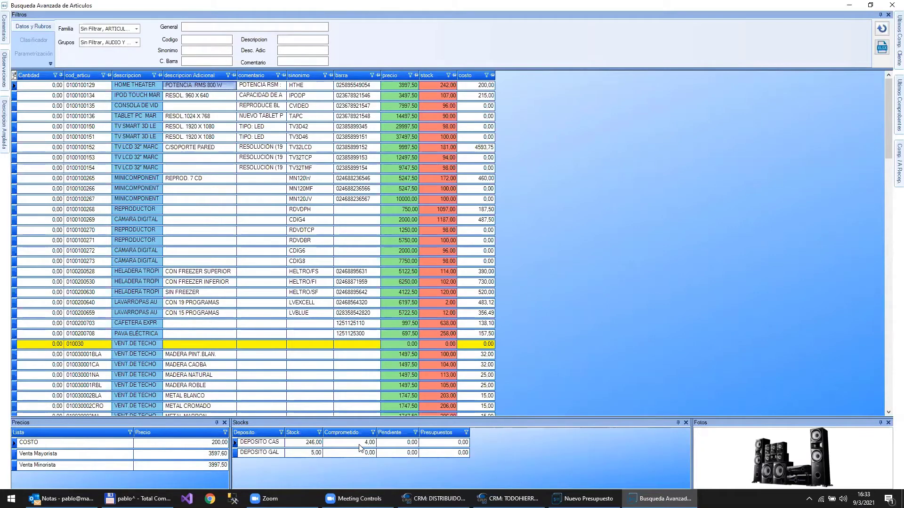
{"action": "left_click_drag", "start_coordinate": [284, 432], "coordinate": [317, 433]}
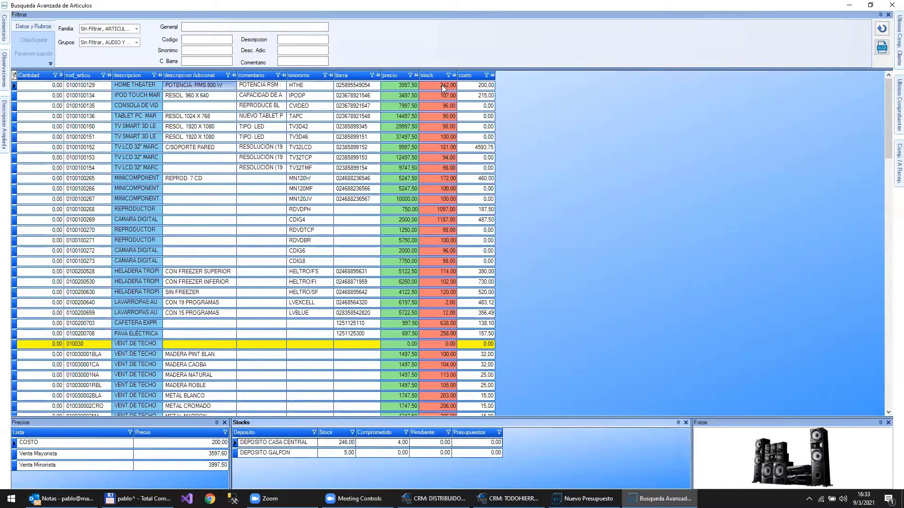
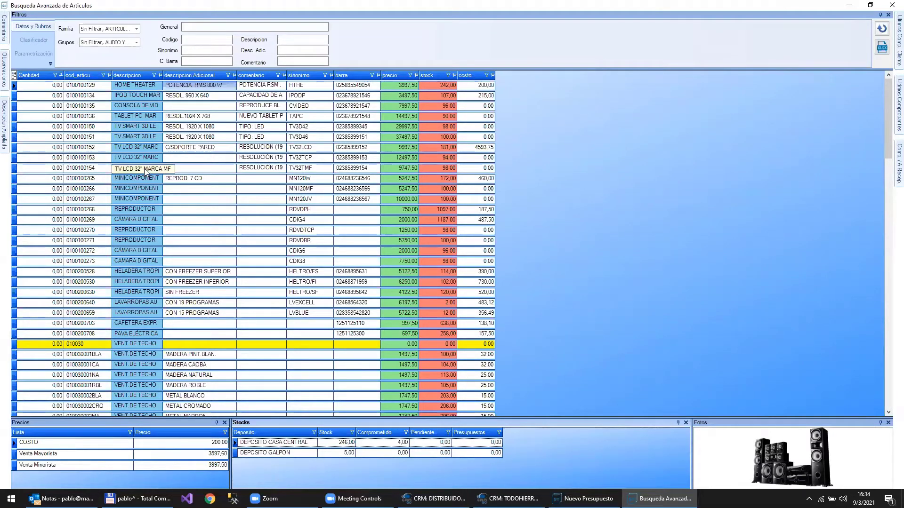
- Check the Parametrización depot filter, then show the article's three pending-receipt PED orders
{"action": "left_click", "coordinate": [39, 53]}
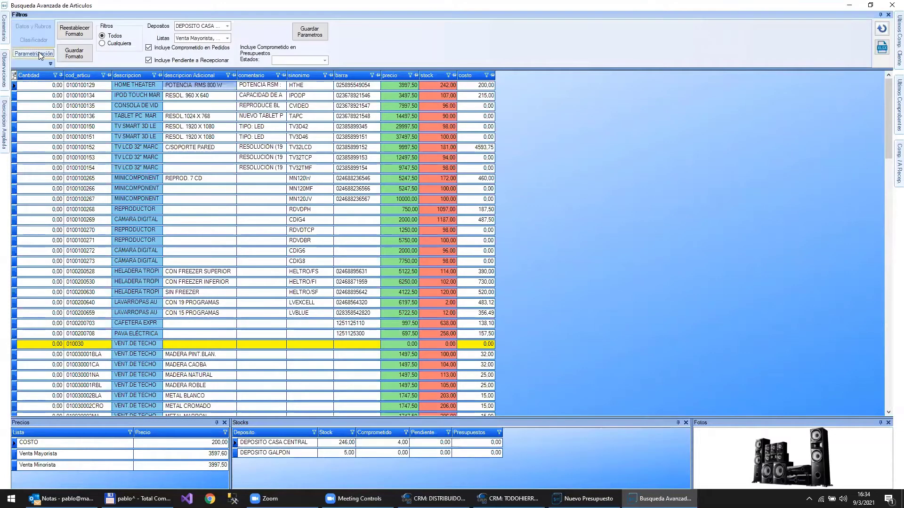
{"action": "left_click", "coordinate": [226, 27]}
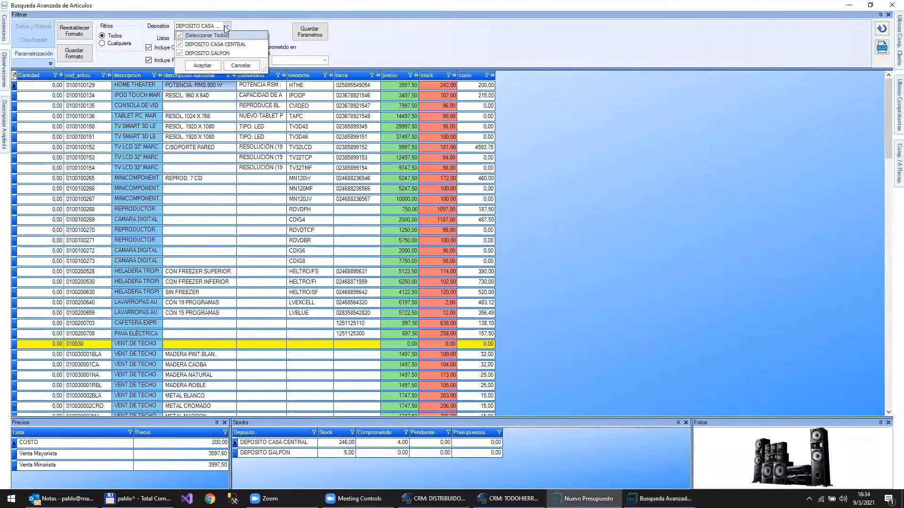
{"action": "left_click", "coordinate": [226, 27]}
{"action": "left_click", "coordinate": [19, 26]}
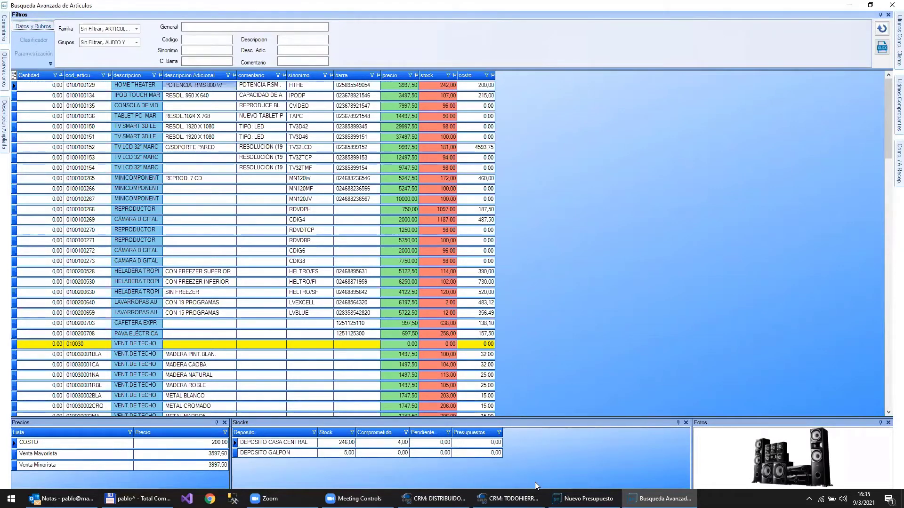
{"action": "mouse_move", "coordinate": [719, 466]}
{"action": "mouse_move", "coordinate": [890, 172]}
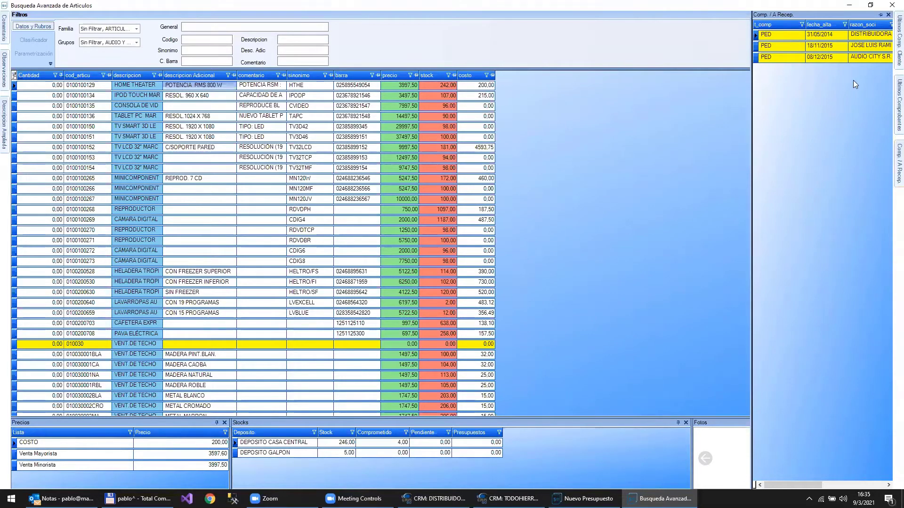
- Pin and widen the Comp. / A Recep. panel and scroll to its n_comp, cod_deposi and cantidad columns
{"action": "left_click", "coordinate": [880, 15]}
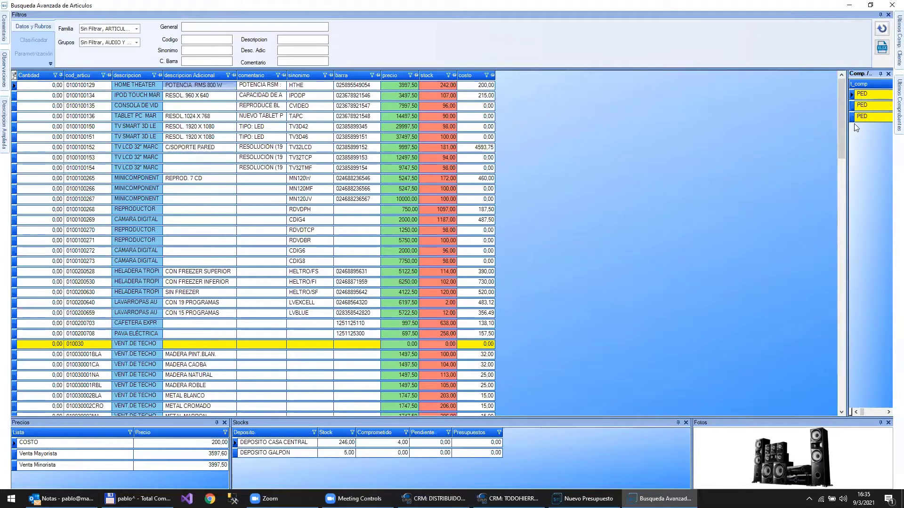
{"action": "left_click_drag", "start_coordinate": [848, 128], "coordinate": [755, 127]}
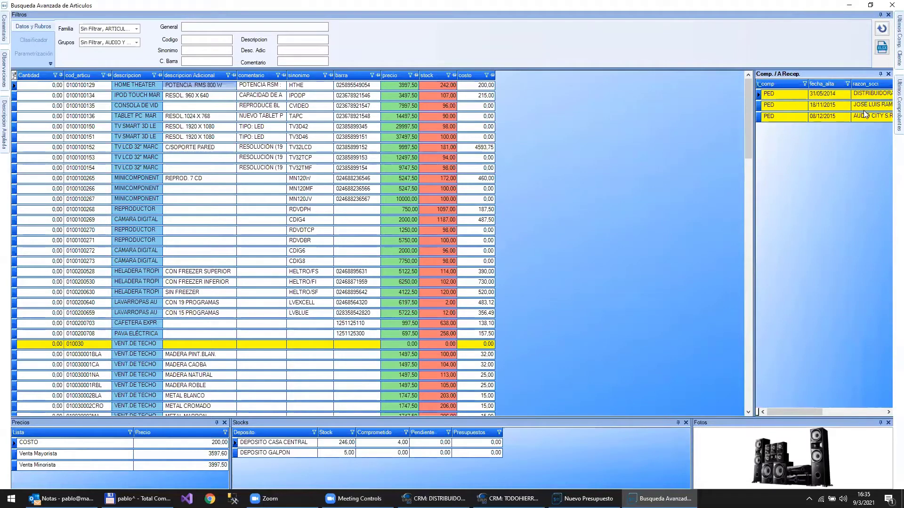
{"action": "left_click", "coordinate": [803, 210]}
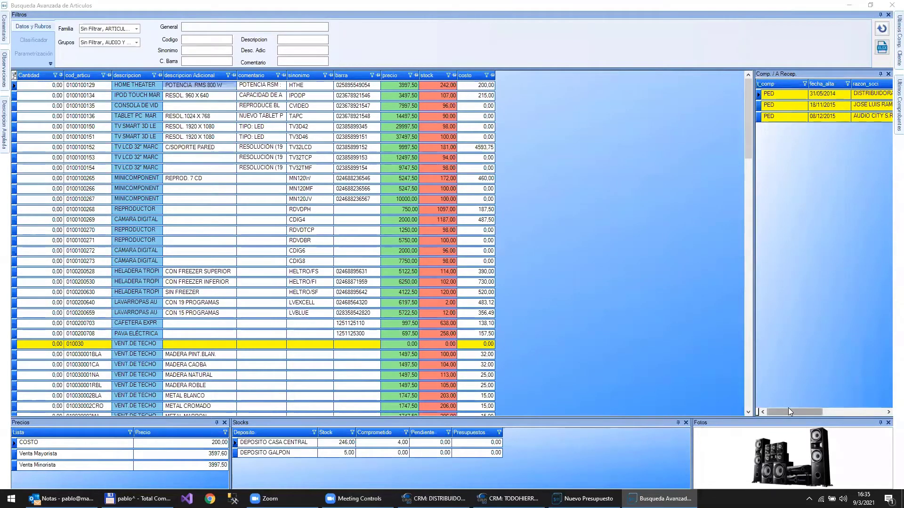
{"action": "left_click_drag", "start_coordinate": [788, 408], "coordinate": [759, 404]}
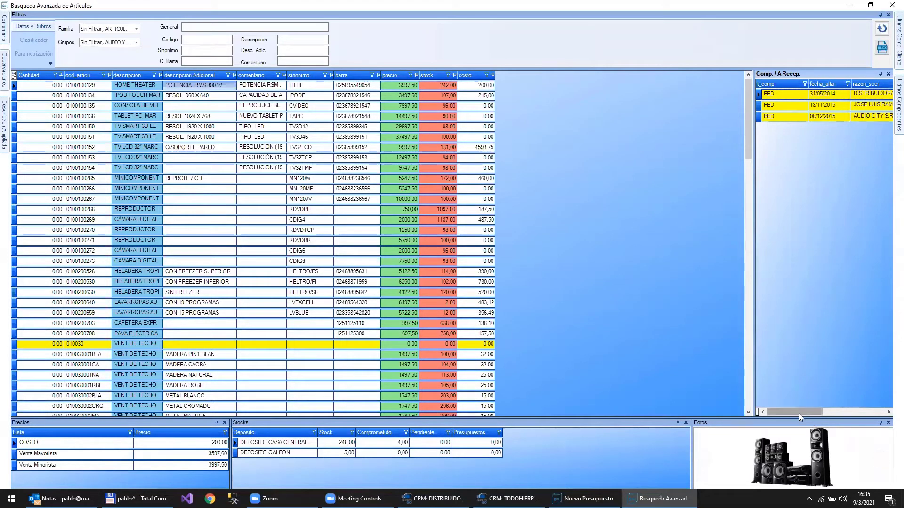
{"action": "left_click_drag", "start_coordinate": [799, 412], "coordinate": [870, 405]}
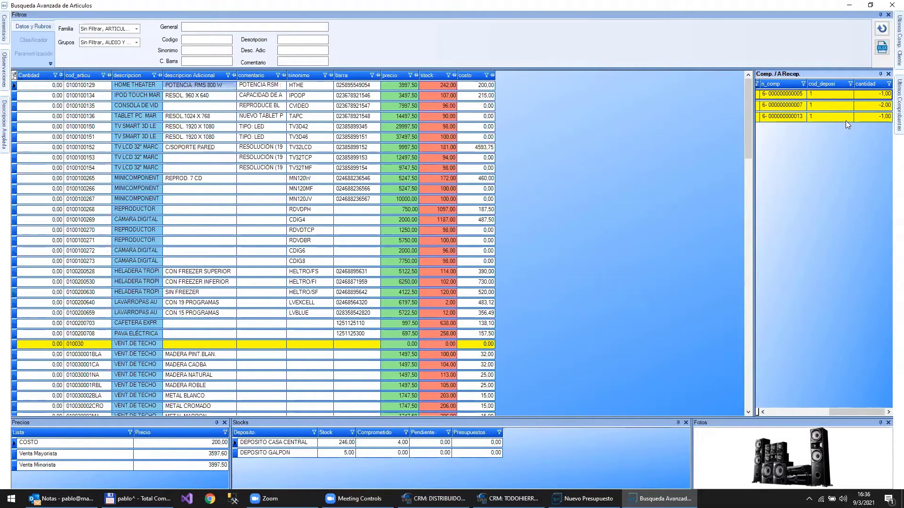
{"action": "mouse_move", "coordinate": [889, 95]}
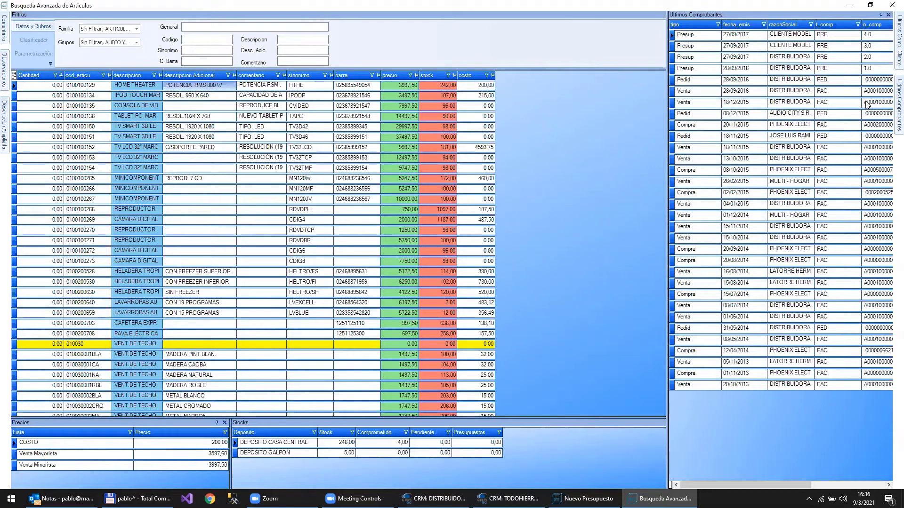
- Filter Ultimos Comprobantes by tipo Compra, leaving eight FAC purchase invoices from 2013–2015
{"action": "left_click", "coordinate": [717, 25]}
{"action": "left_click", "coordinate": [717, 27]}
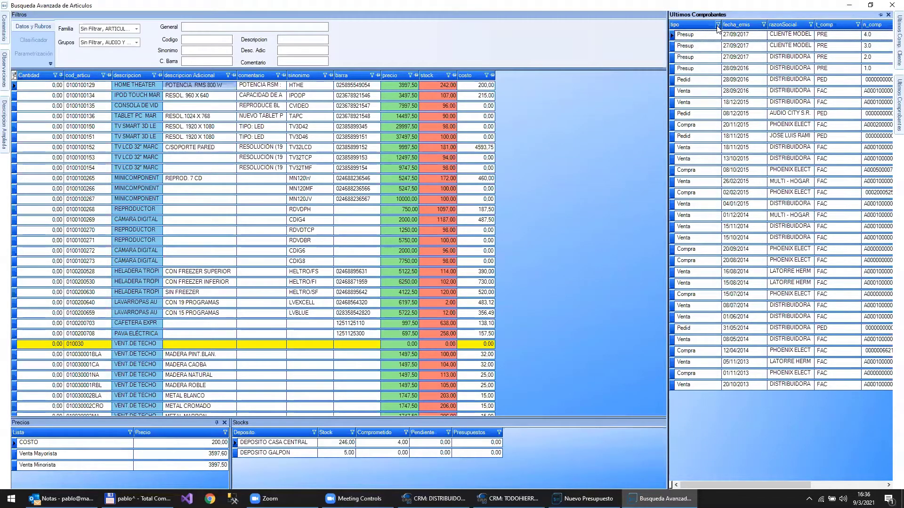
{"action": "left_click", "coordinate": [717, 26]}
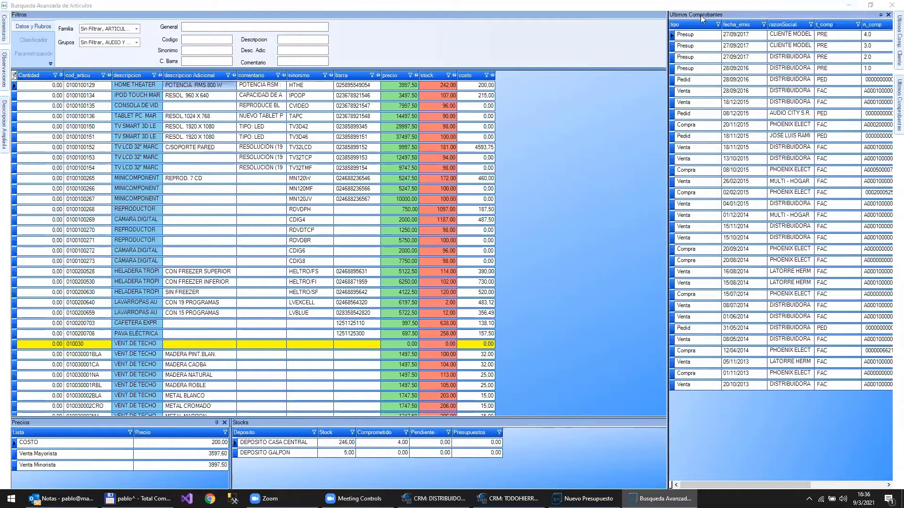
{"action": "left_click", "coordinate": [718, 27]}
{"action": "left_click", "coordinate": [717, 27]}
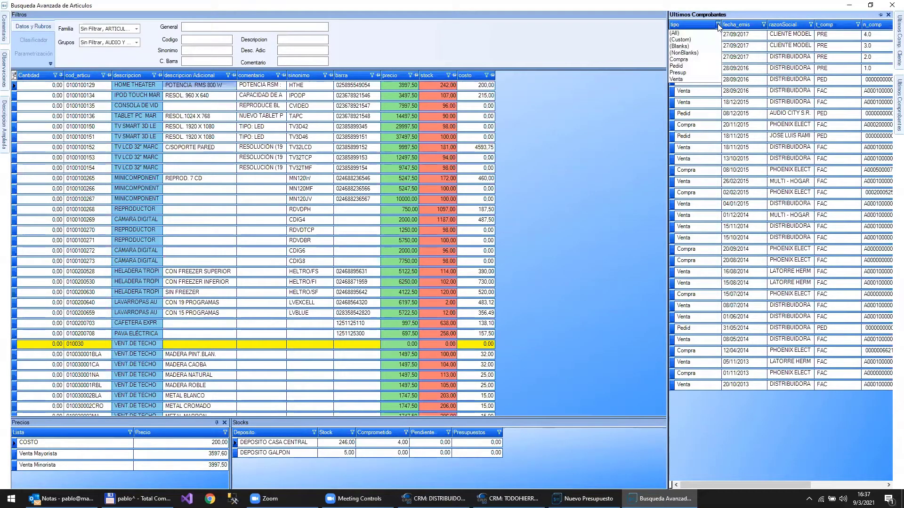
{"action": "left_click", "coordinate": [702, 61]}
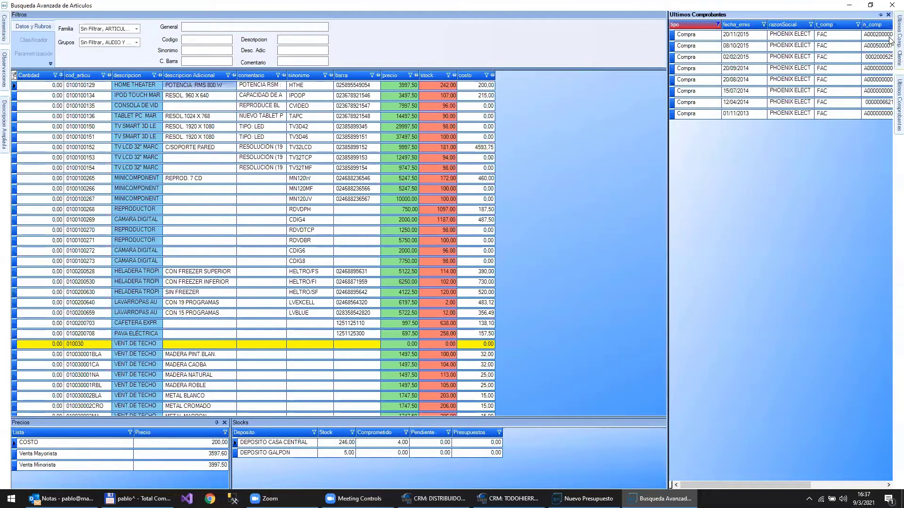
{"action": "mouse_move", "coordinate": [890, 39]}
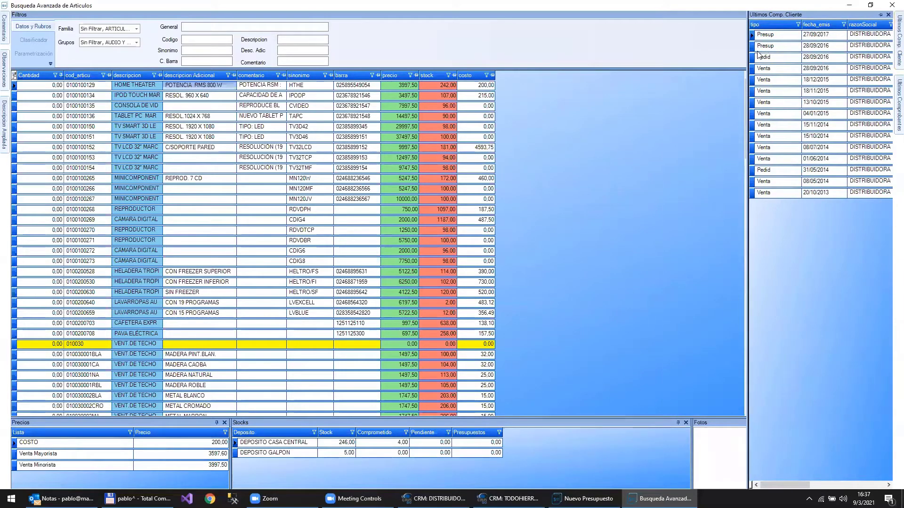
- Widen the client's vouchers panel and check the 28/09/2016 Pedid order's net price
{"action": "left_click_drag", "start_coordinate": [746, 50], "coordinate": [669, 53]}
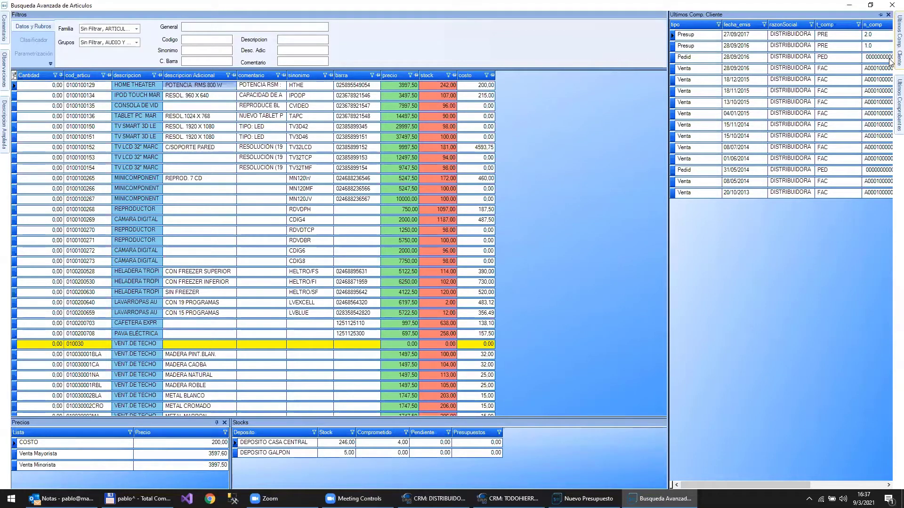
{"action": "mouse_move", "coordinate": [783, 76]}
{"action": "left_click", "coordinate": [824, 62]}
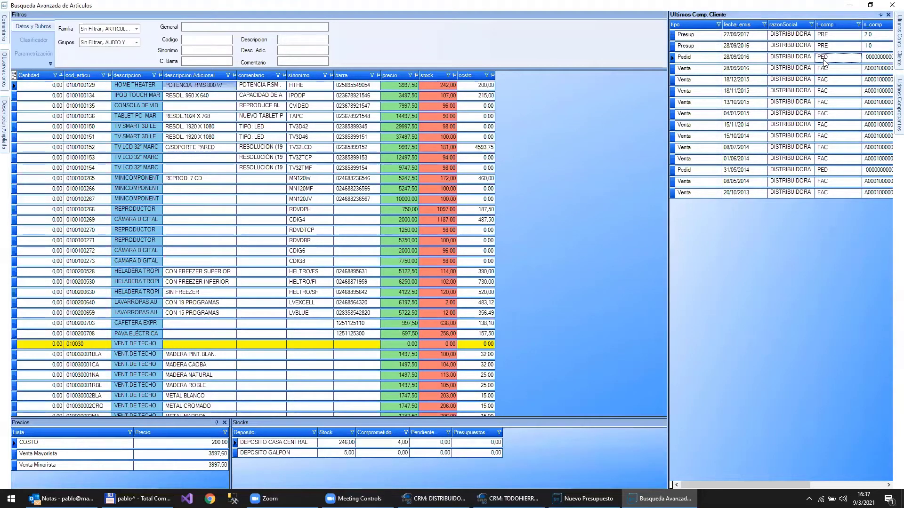
{"action": "key", "text": "Right"}
{"action": "key", "text": "Right"}
{"action": "key", "text": "Right"}
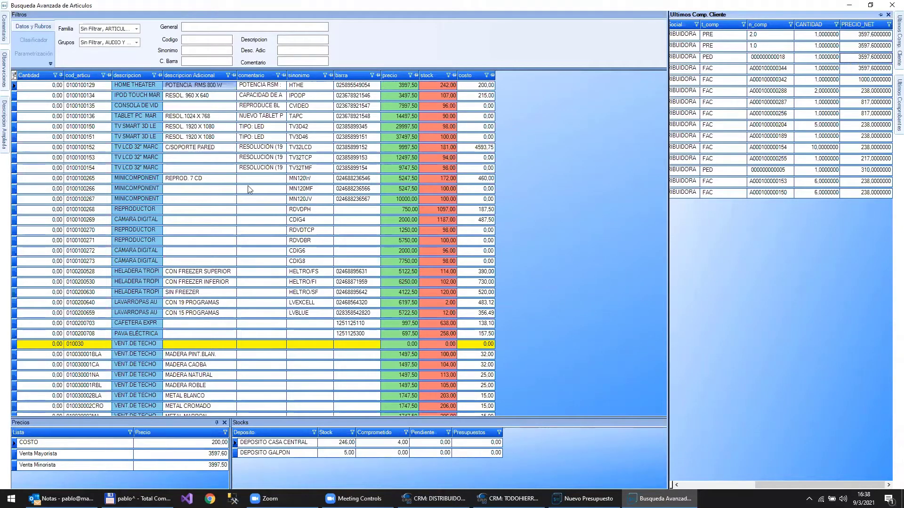
{"action": "mouse_move", "coordinate": [3, 39]}
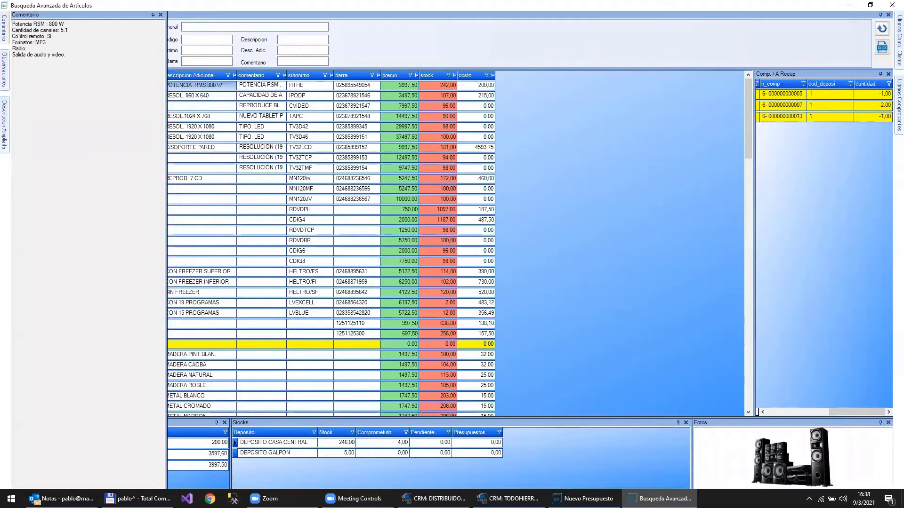
{"action": "left_click", "coordinate": [75, 66]}
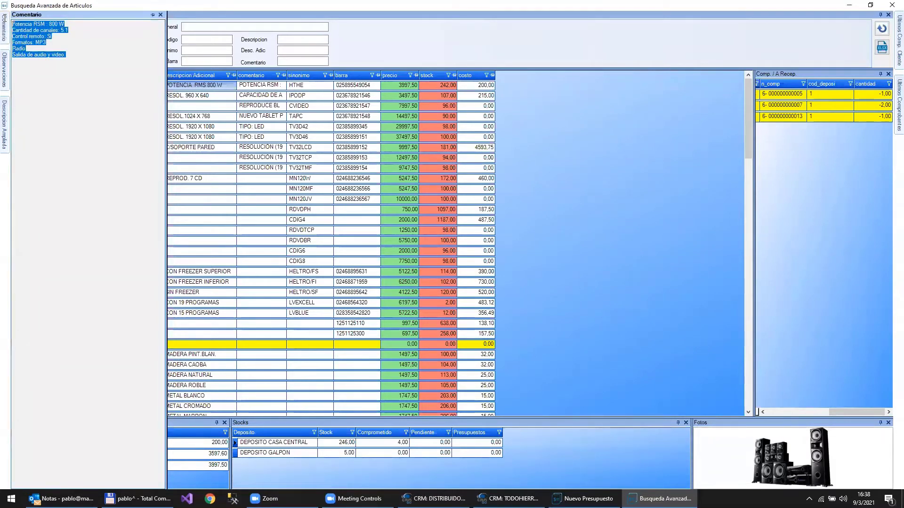
{"action": "left_click", "coordinate": [73, 42]}
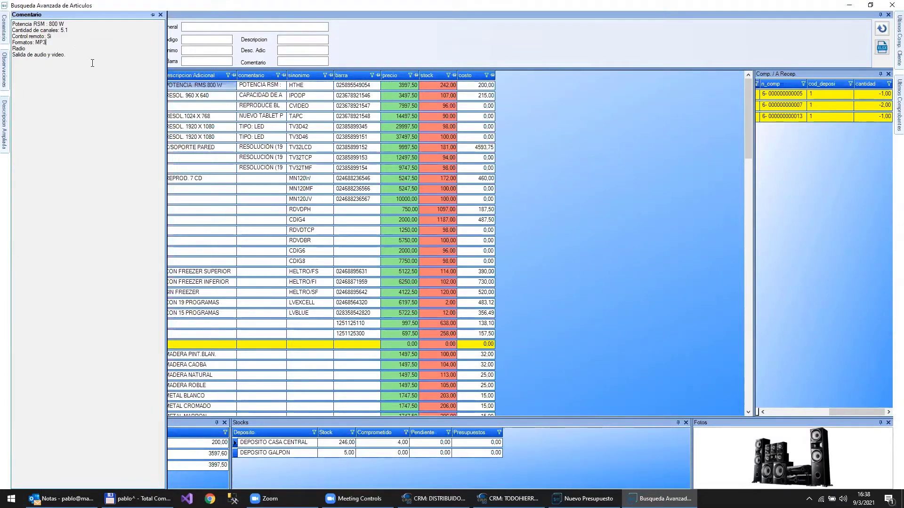
{"action": "left_click_drag", "start_coordinate": [92, 62], "coordinate": [45, 42]}
{"action": "left_click", "coordinate": [44, 43]}
{"action": "left_click", "coordinate": [204, 26]}
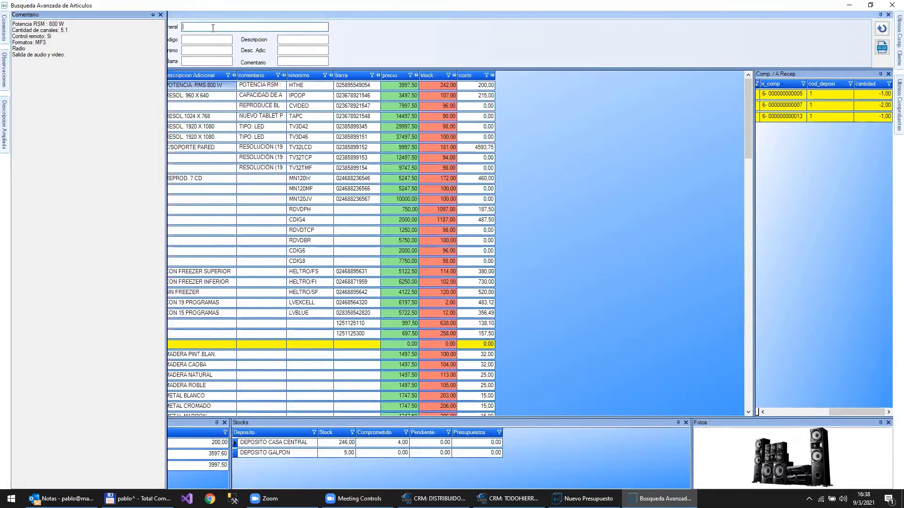
{"action": "type", "text": "mp3"}
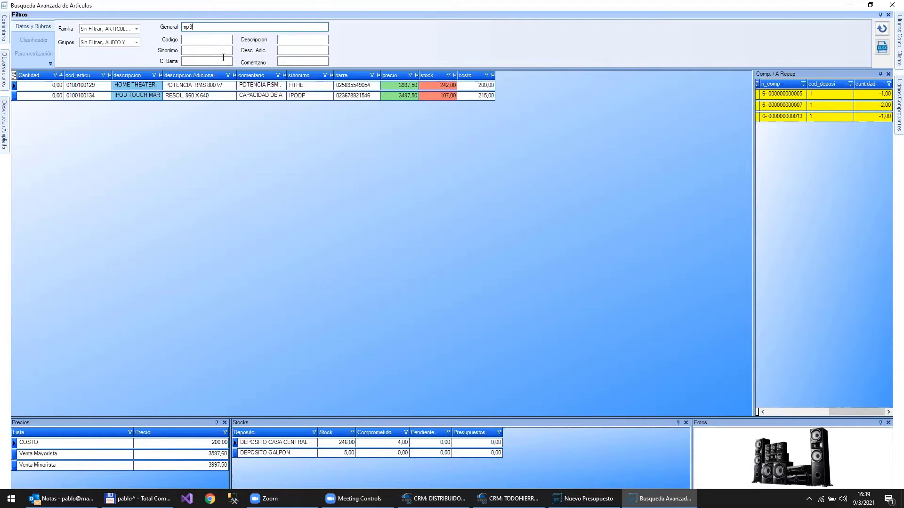
{"action": "key", "text": "BackSpace"}
{"action": "key", "text": "BackSpace"}
{"action": "key", "text": "BackSpace"}
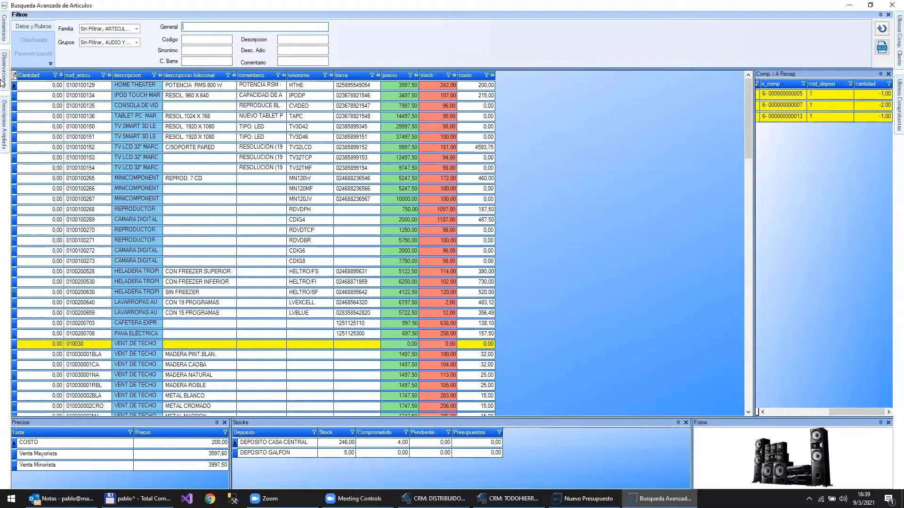
- Pin the Descripcion Ampliada panel showing size, weight, 5.1 features and box contents
{"action": "mouse_move", "coordinate": [3, 83]}
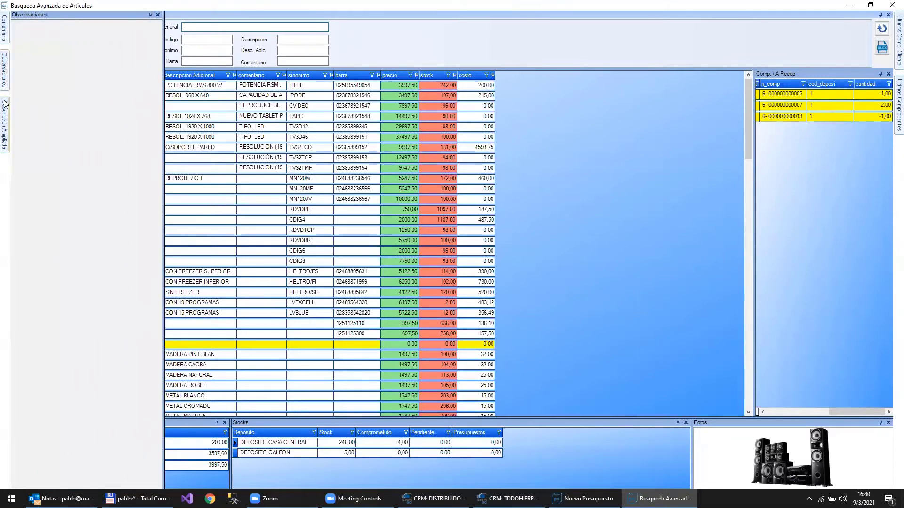
{"action": "mouse_move", "coordinate": [4, 108]}
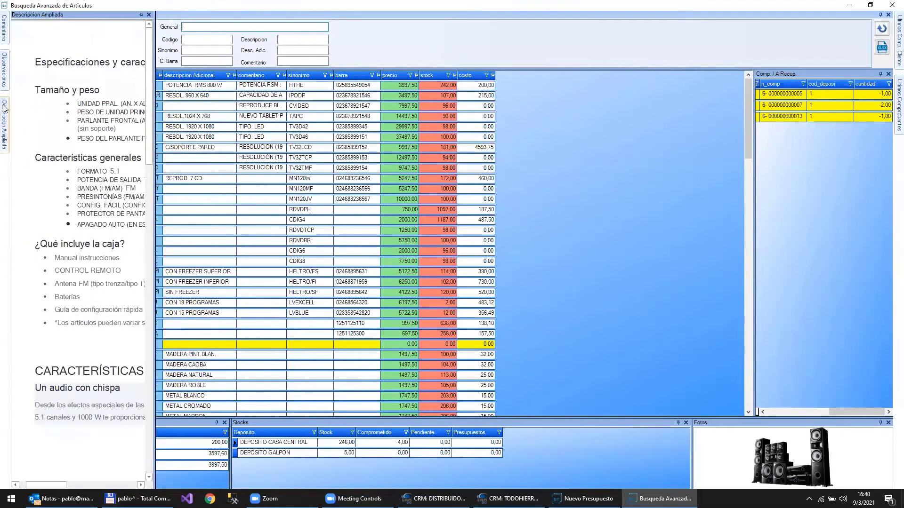
{"action": "left_click", "coordinate": [142, 15]}
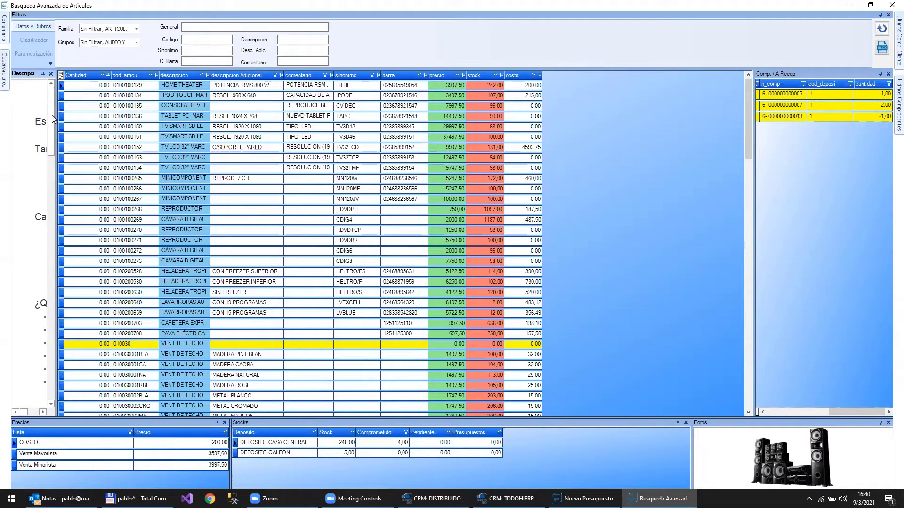
- Resize the Descripcion Ampliada panel, then auto-hide it and select the HOME THEATER row
{"action": "left_click_drag", "start_coordinate": [57, 115], "coordinate": [213, 122]}
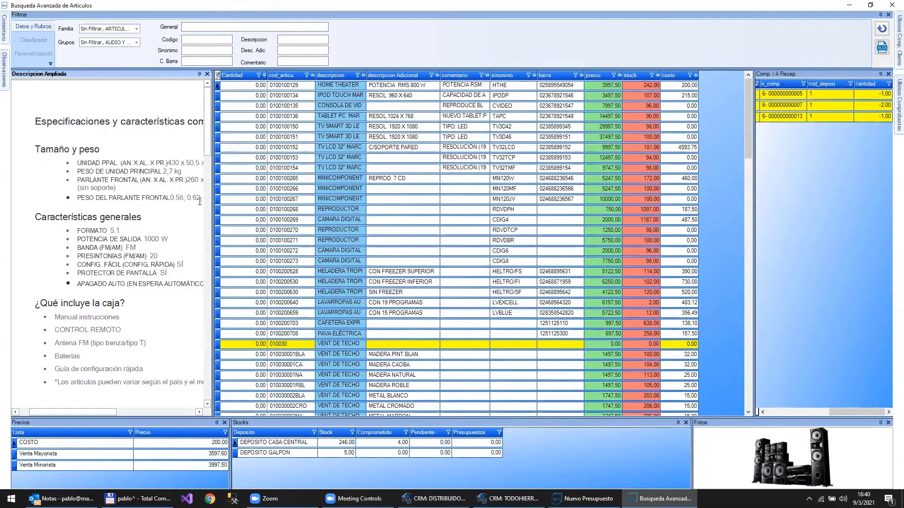
{"action": "left_click_drag", "start_coordinate": [206, 141], "coordinate": [204, 255]}
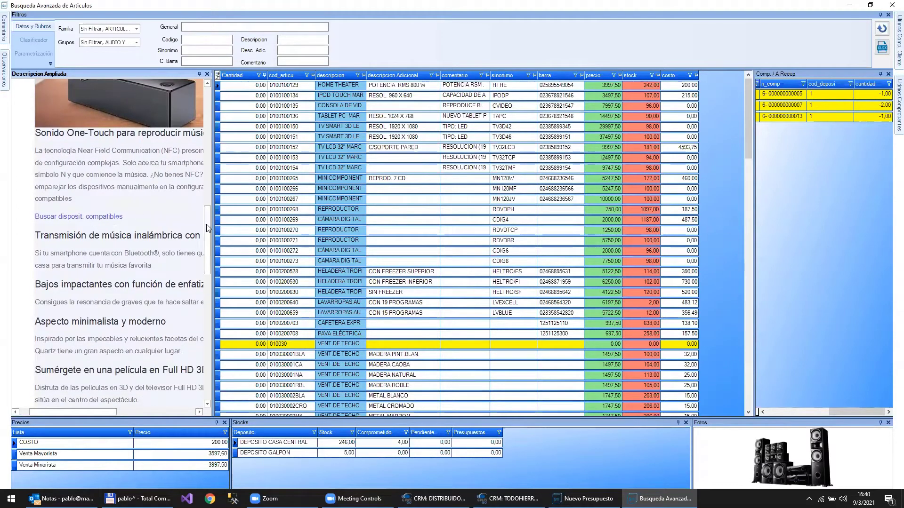
{"action": "left_click_drag", "start_coordinate": [207, 229], "coordinate": [195, 111]}
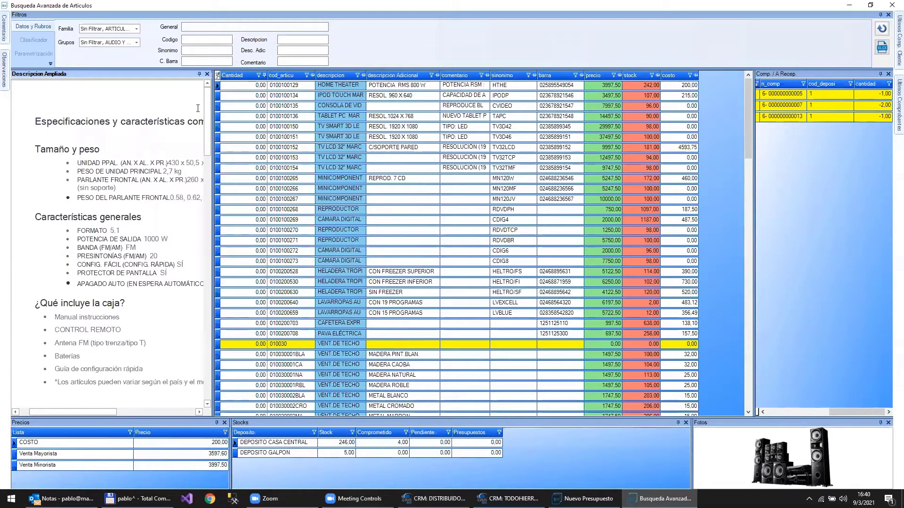
{"action": "left_click", "coordinate": [199, 74]}
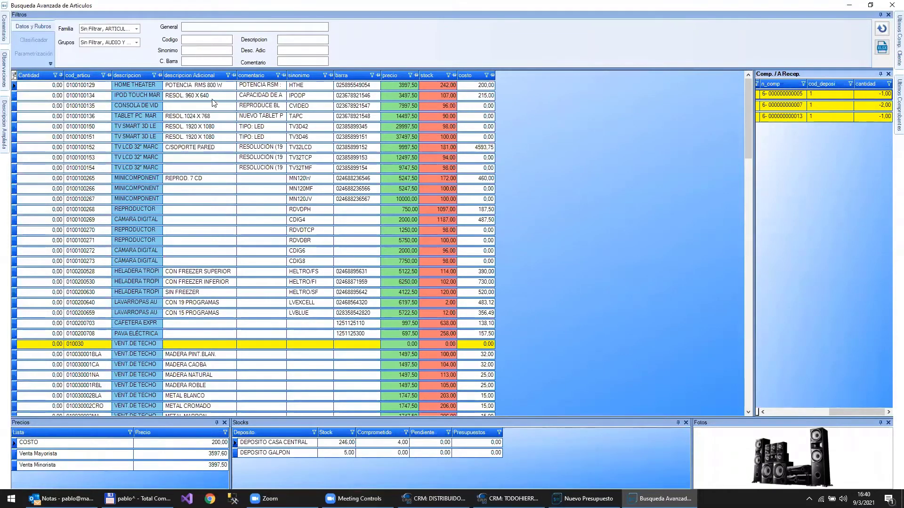
{"action": "left_click", "coordinate": [222, 88]}
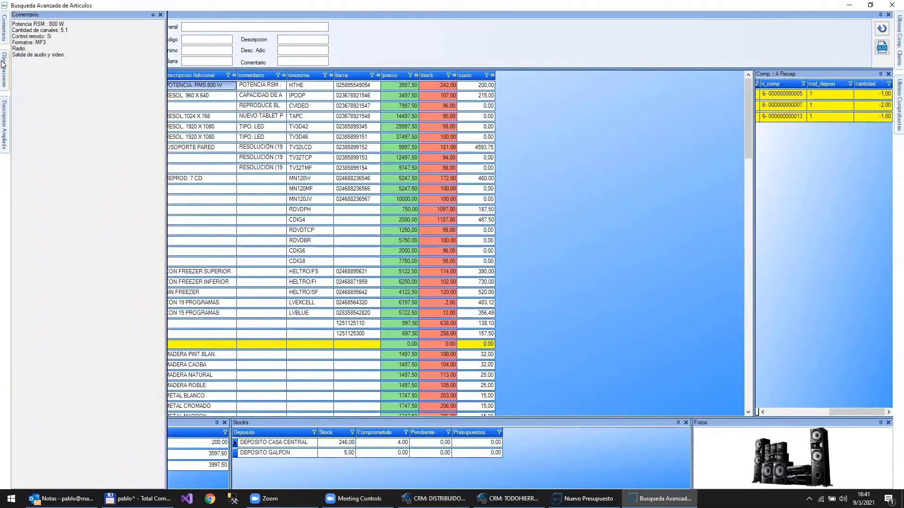
- Close the advanced article search, returning to the empty quote totalling 0.00
{"action": "mouse_move", "coordinate": [4, 69]}
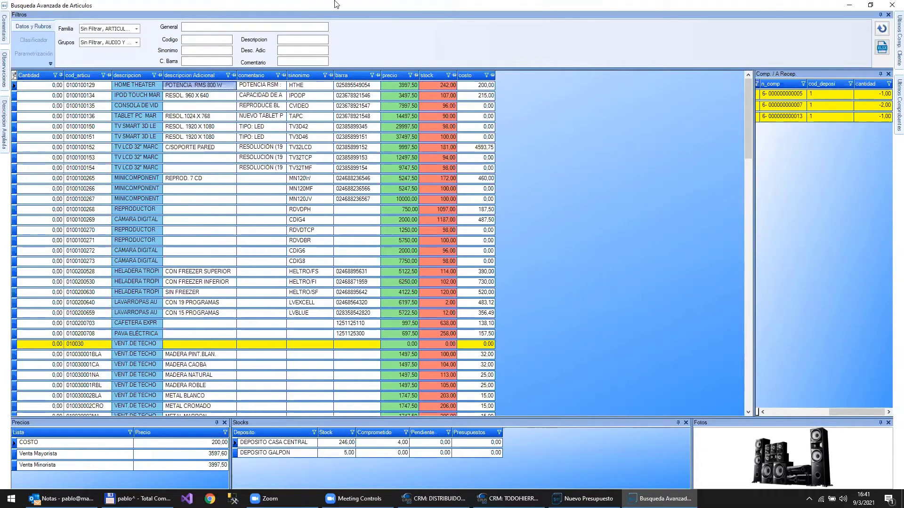
{"action": "left_click", "coordinate": [891, 4]}
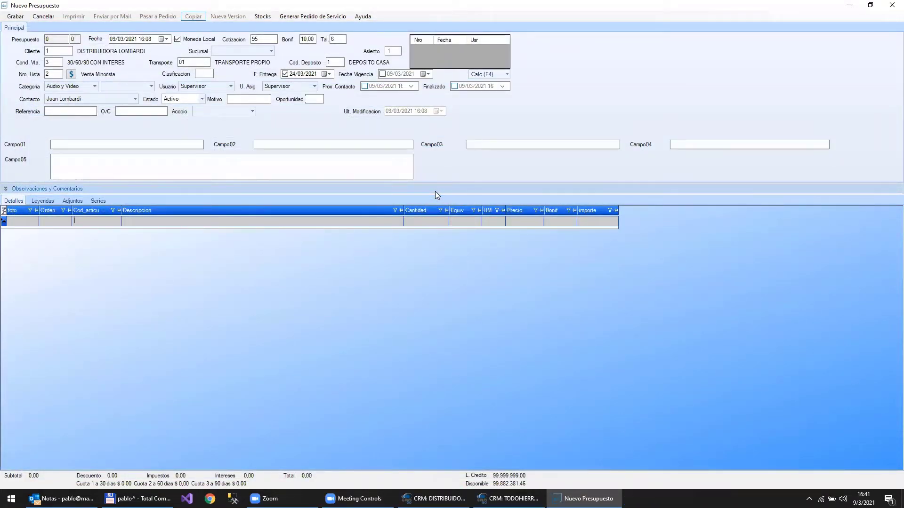
- Search 'mp3' and add IPOD TOUCH as quote line 1 at 3497.50, then reopen the search
{"action": "key", "text": "F3"}
{"action": "type", "text": "mp3"}
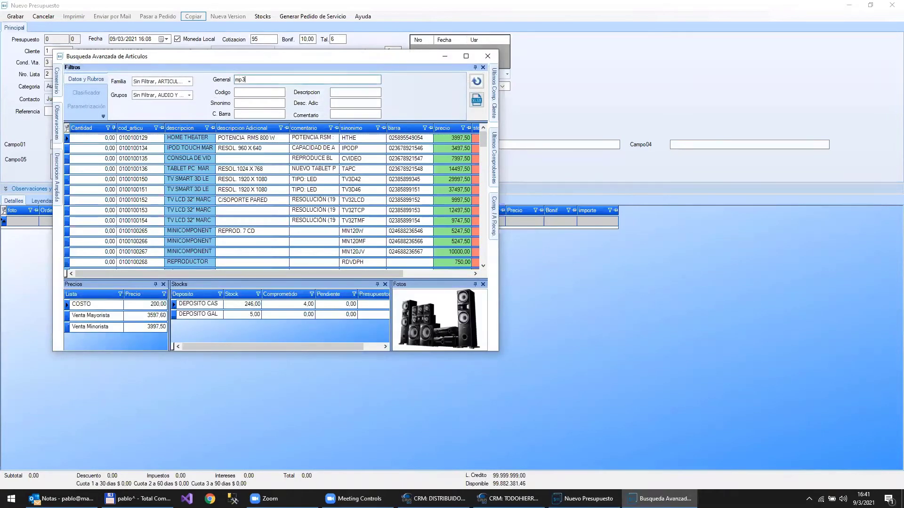
{"action": "key", "text": "Return"}
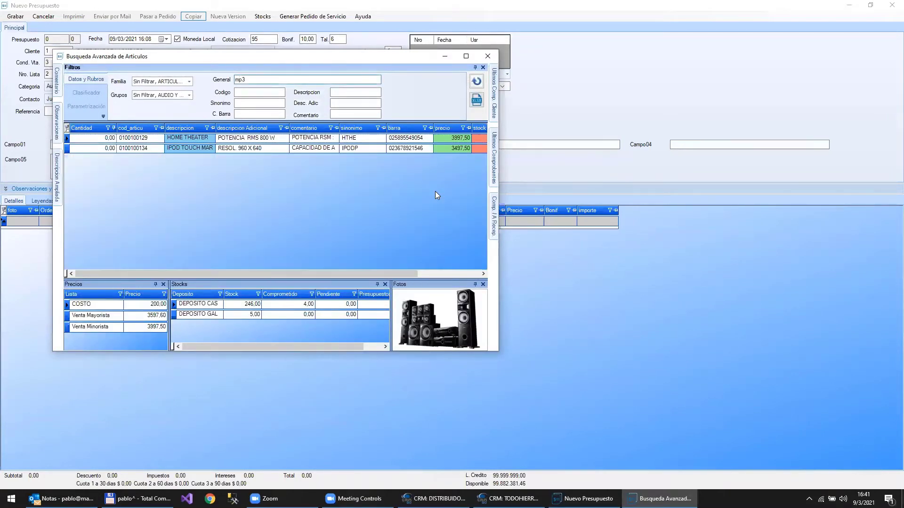
{"action": "key", "text": "Down"}
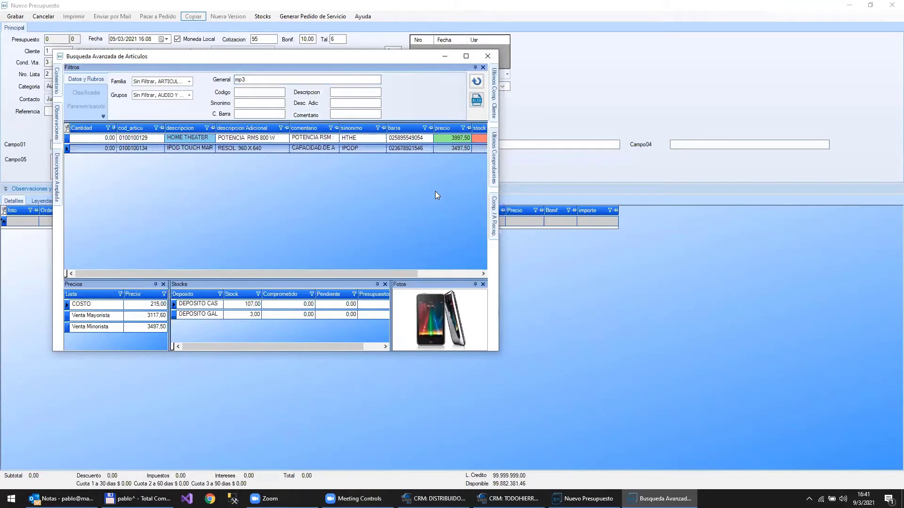
{"action": "key", "text": "Return"}
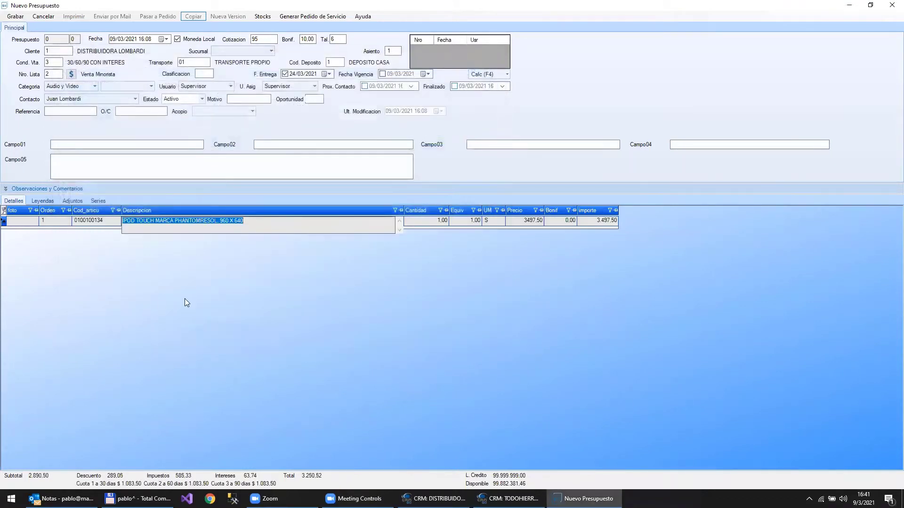
{"action": "left_click", "coordinate": [426, 220]}
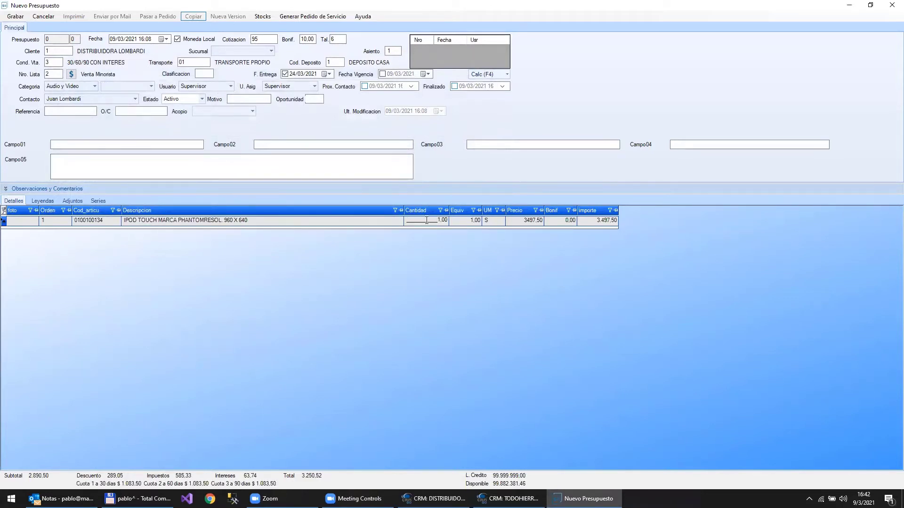
{"action": "key", "text": "Tab"}
{"action": "key", "text": "Tab"}
{"action": "key", "text": "Tab"}
{"action": "key", "text": "Tab"}
{"action": "key", "text": "Tab"}
{"action": "key", "text": "Tab"}
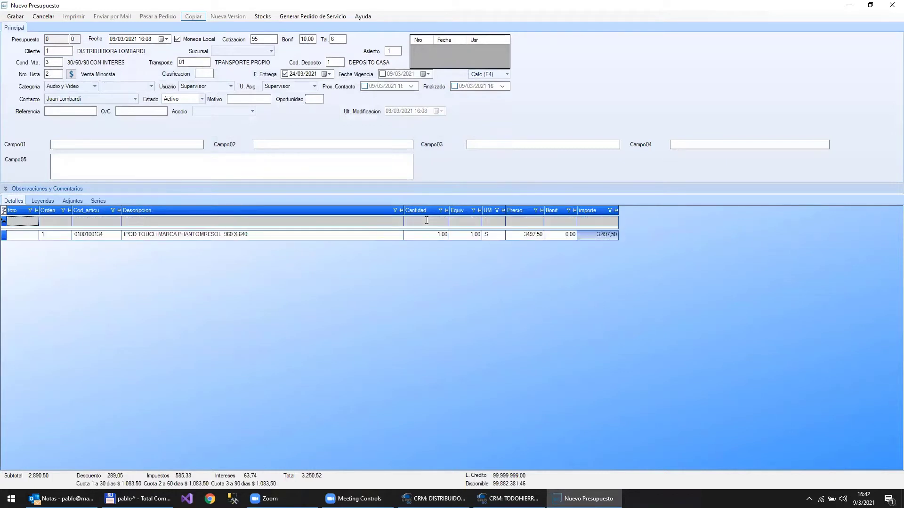
{"action": "key", "text": "Tab"}
{"action": "key", "text": "F3"}
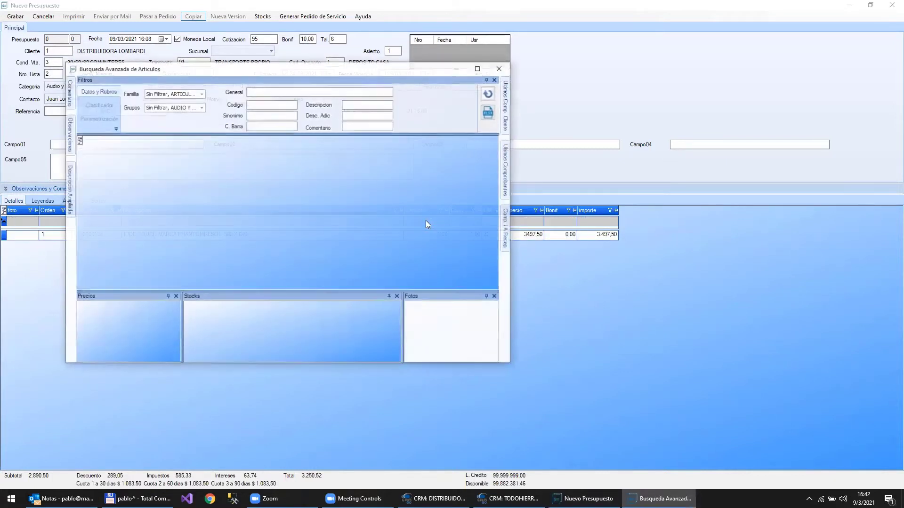
- Maximize the article search and filter it by 'vent' to list the VENT.DE TECHO fans
{"action": "left_click", "coordinate": [478, 68]}
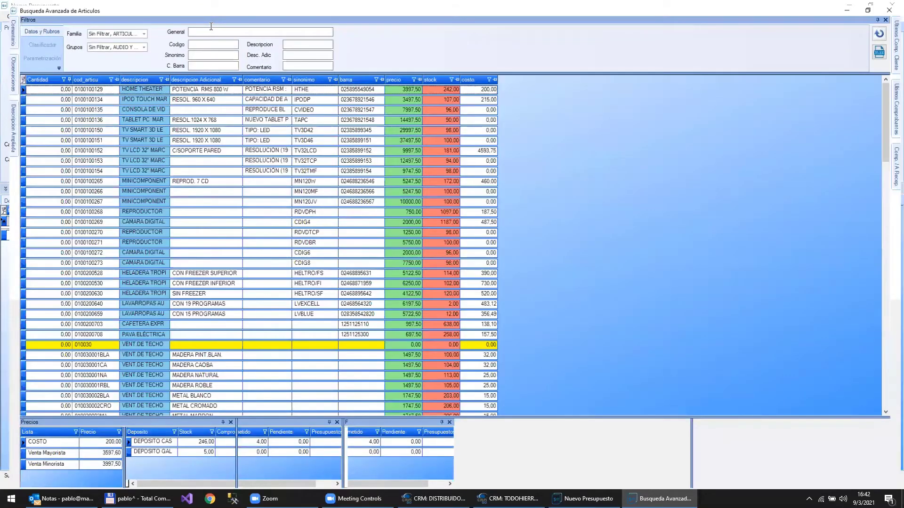
{"action": "left_click", "coordinate": [211, 29]}
{"action": "type", "text": "vent"}
{"action": "key", "text": "Return"}
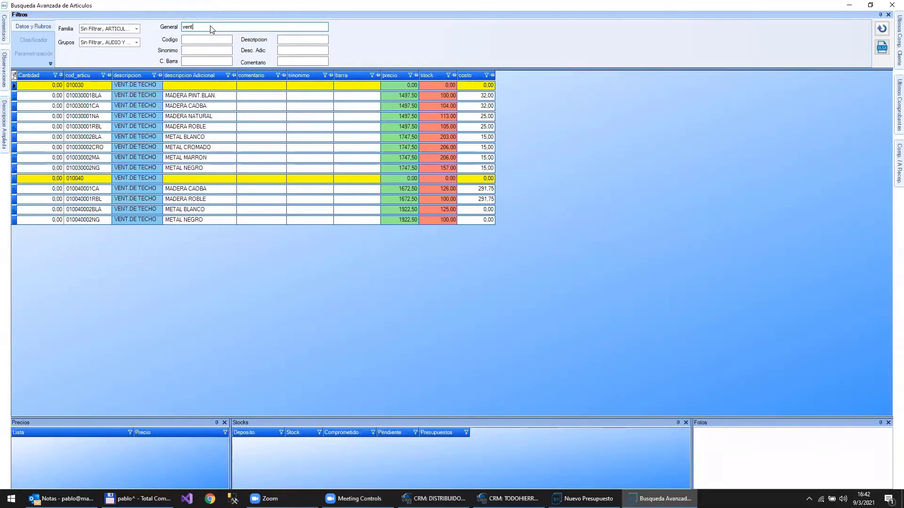
{"action": "type", "text": "& bl"}
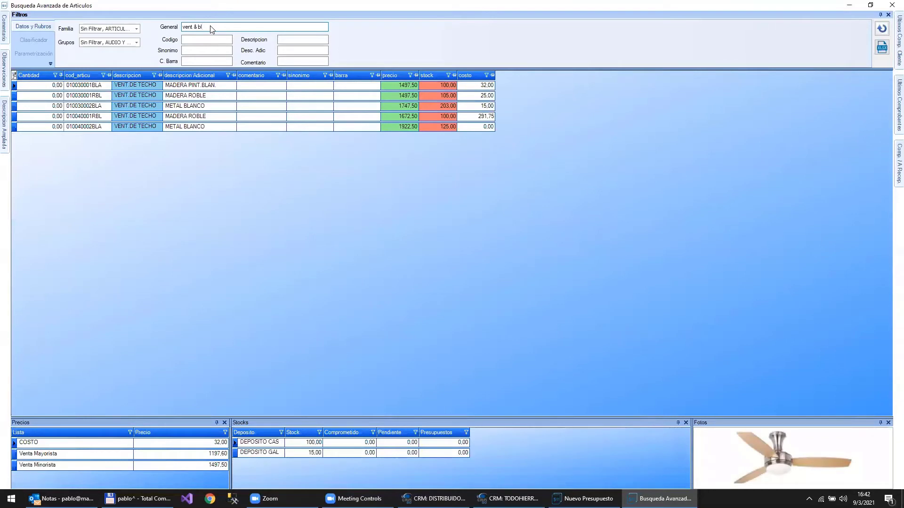
{"action": "type", "text": "an"}
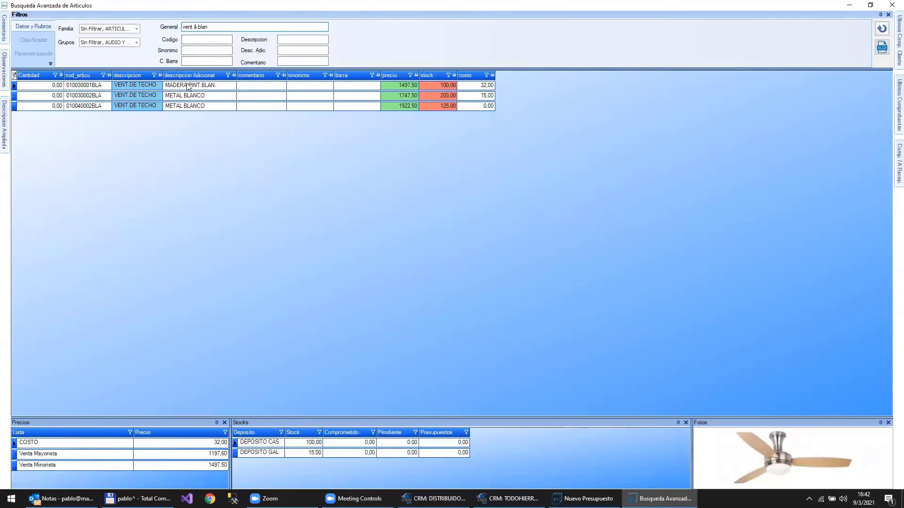
{"action": "left_click", "coordinate": [188, 86]}
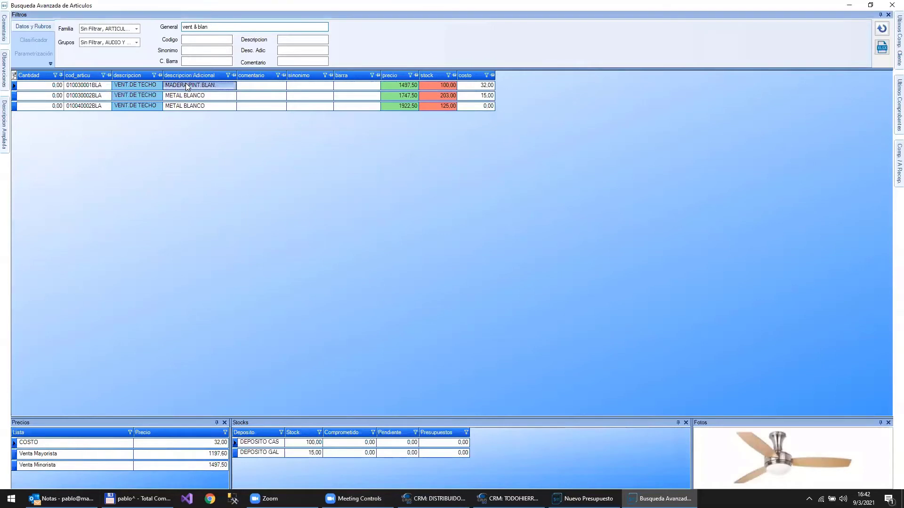
{"action": "left_click", "coordinate": [220, 27]}
{"action": "left_click_drag", "start_coordinate": [220, 28], "coordinate": [193, 27]}
{"action": "key", "text": "BackSpace"}
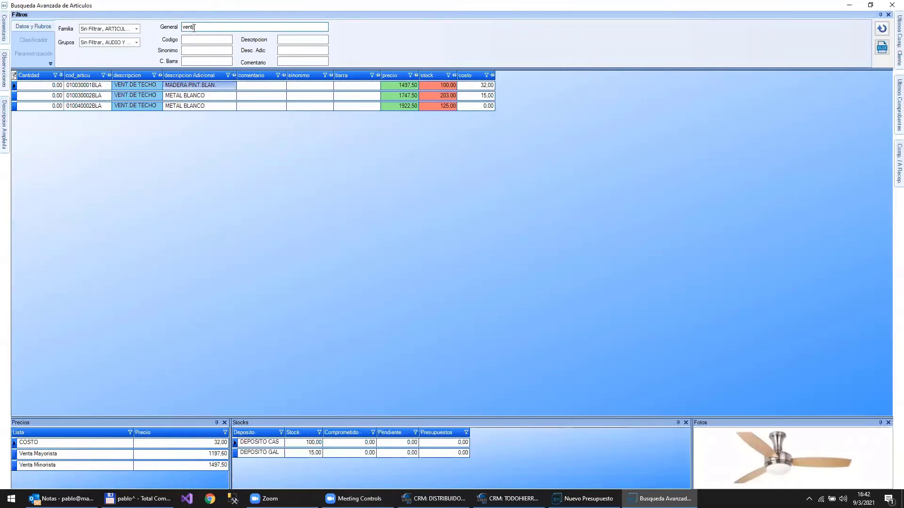
{"action": "left_click", "coordinate": [188, 96]}
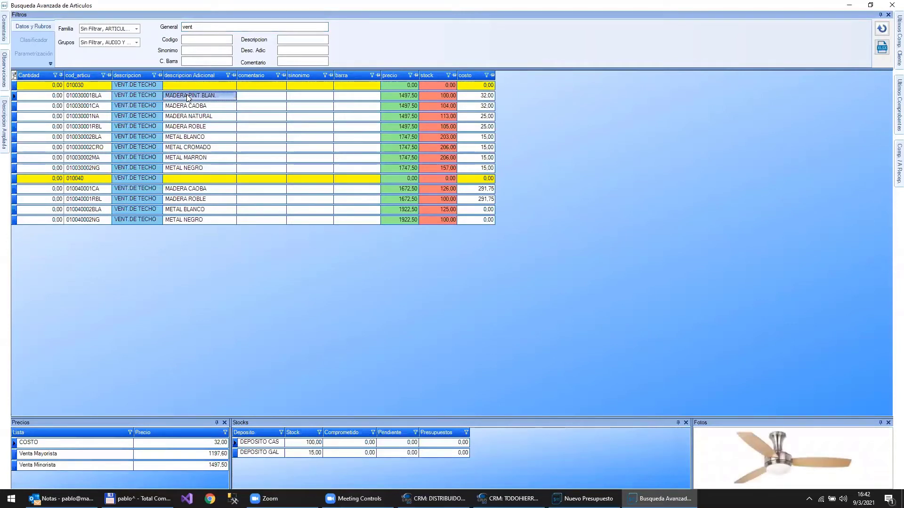
- Compare the ceiling fan variants' prices and stock and set the MADERA PINT.BLAN. fan's quantity
{"action": "key", "text": "Down"}
{"action": "key", "text": "Down"}
{"action": "key", "text": "Down"}
{"action": "key", "text": "Down"}
{"action": "key", "text": "Down"}
{"action": "key", "text": "Down"}
{"action": "key", "text": "Down"}
{"action": "key", "text": "Down"}
{"action": "key", "text": "Down"}
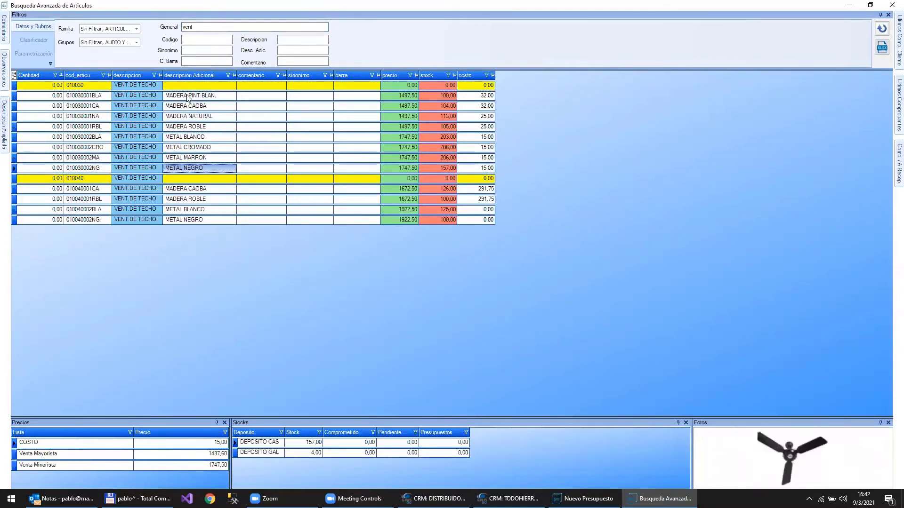
{"action": "key", "text": "Down"}
{"action": "key", "text": "Down"}
{"action": "key", "text": "Down"}
{"action": "key", "text": "Up"}
{"action": "key", "text": "Up"}
{"action": "key", "text": "Up"}
{"action": "key", "text": "Up"}
{"action": "key", "text": "Up"}
{"action": "key", "text": "Up"}
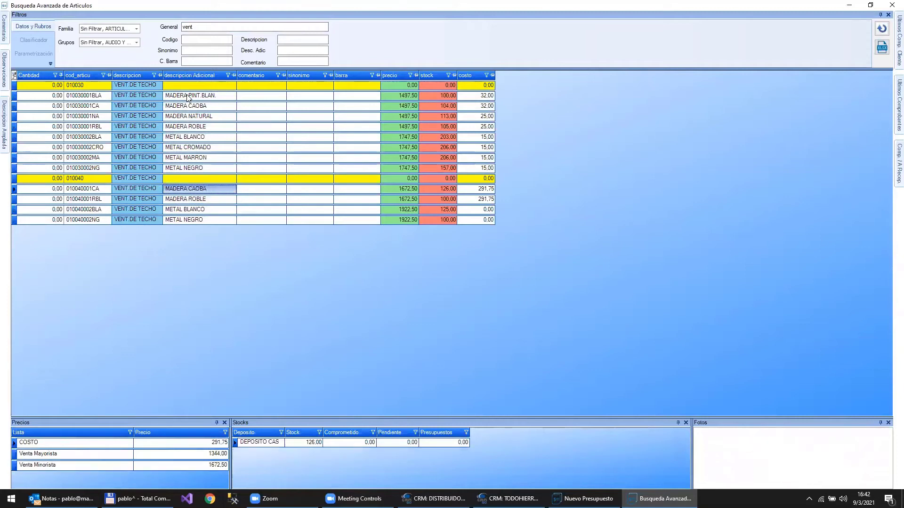
{"action": "key", "text": "Up"}
{"action": "key", "text": "Up"}
{"action": "key", "text": "Up"}
{"action": "key", "text": "Up"}
{"action": "key", "text": "Up"}
{"action": "key", "text": "Up"}
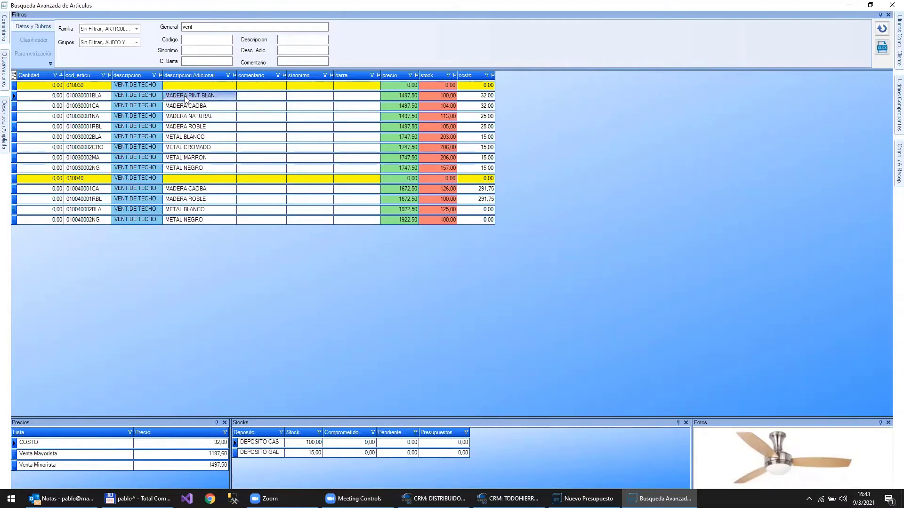
{"action": "key", "text": "Down"}
{"action": "key", "text": "Down"}
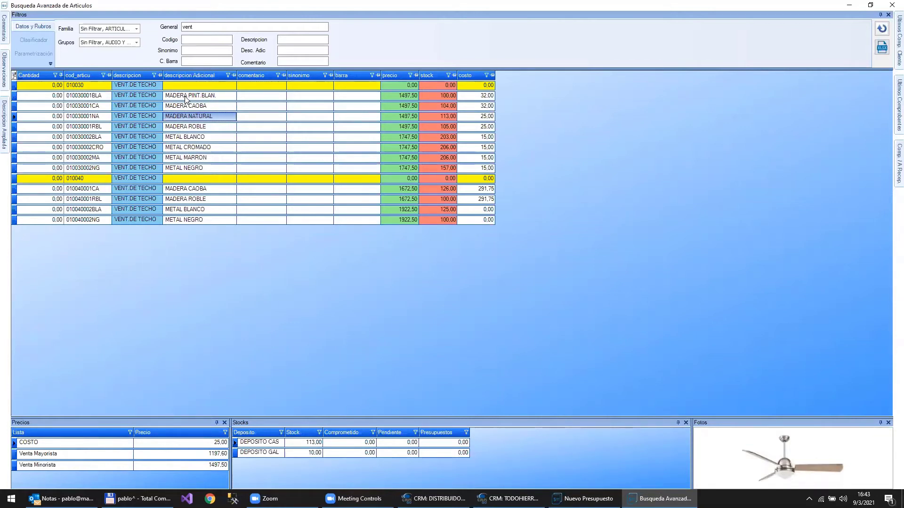
{"action": "key", "text": "Up"}
{"action": "key", "text": "Up"}
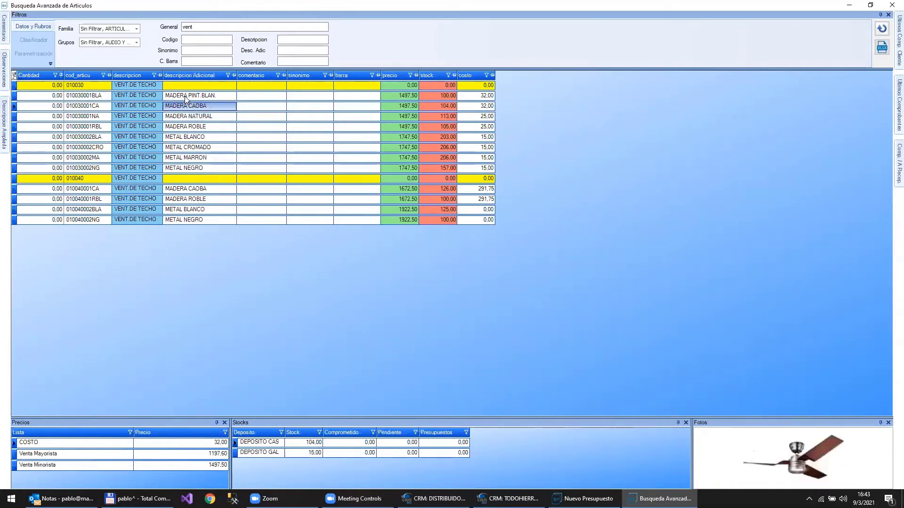
{"action": "double_click", "coordinate": [185, 99]}
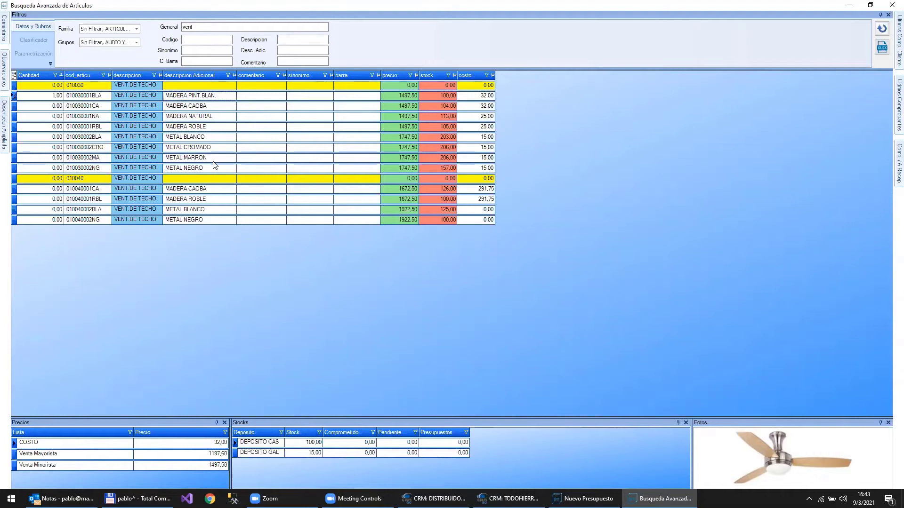
{"action": "key", "text": "space"}
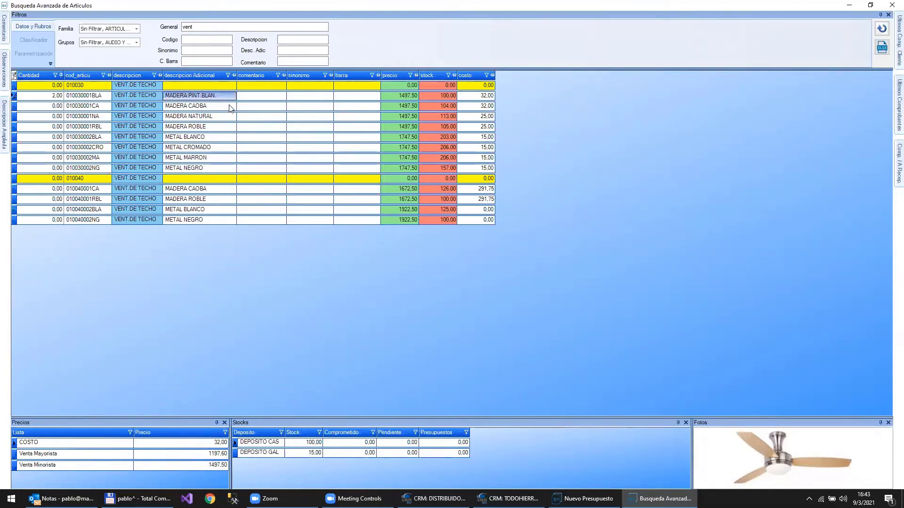
{"action": "key", "text": "space"}
{"action": "key", "text": "space"}
{"action": "key", "text": "plus"}
- Set quantities CAOBA 1, ROBLE 1, CROMADO 2, MARRON 1 and add the fans to the quote
{"action": "left_click", "coordinate": [231, 106]}
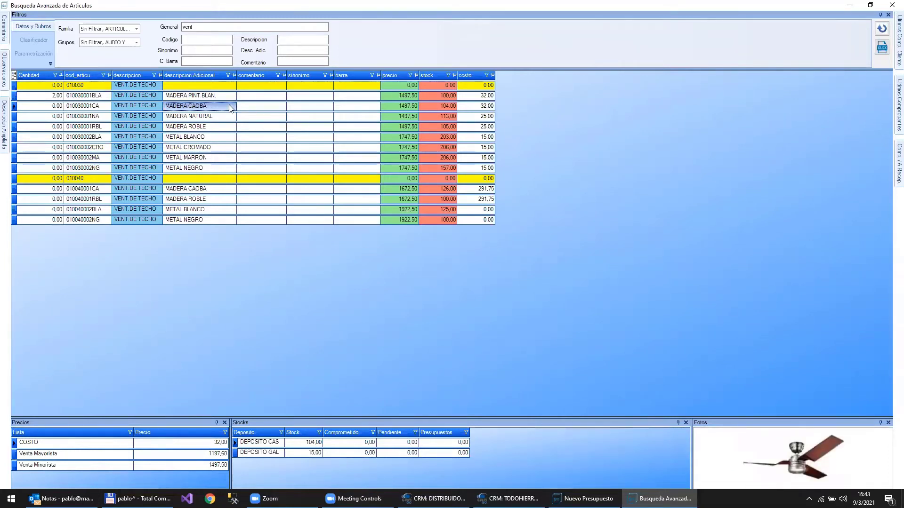
{"action": "key", "text": "plus"}
{"action": "key", "text": "Down"}
{"action": "key", "text": "Down"}
{"action": "key", "text": "plus"}
{"action": "key", "text": "Down"}
{"action": "key", "text": "Down"}
{"action": "key", "text": "plus"}
{"action": "key", "text": "plus"}
{"action": "key", "text": "Down"}
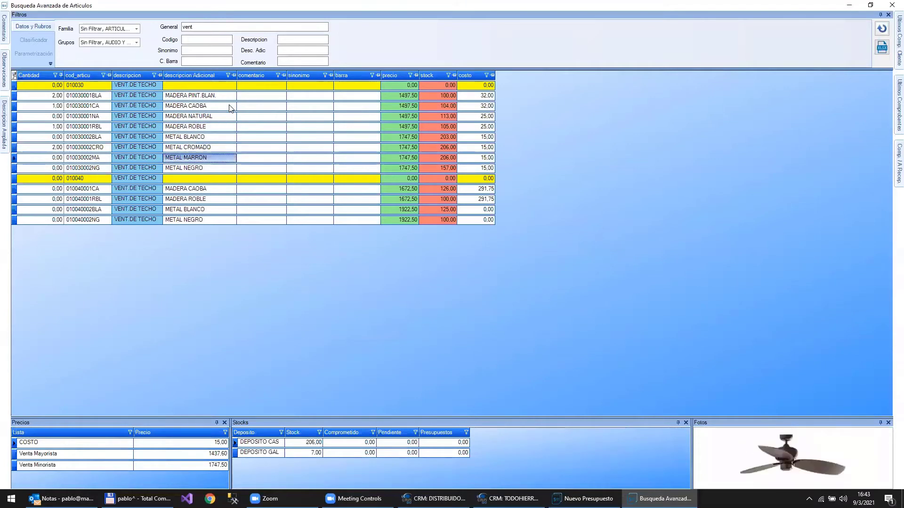
{"action": "key", "text": "plus"}
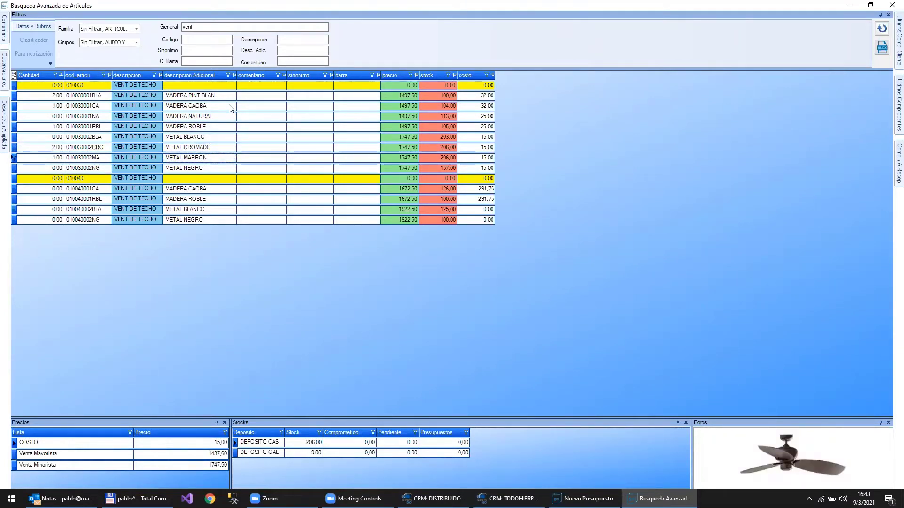
{"action": "key", "text": "Return"}
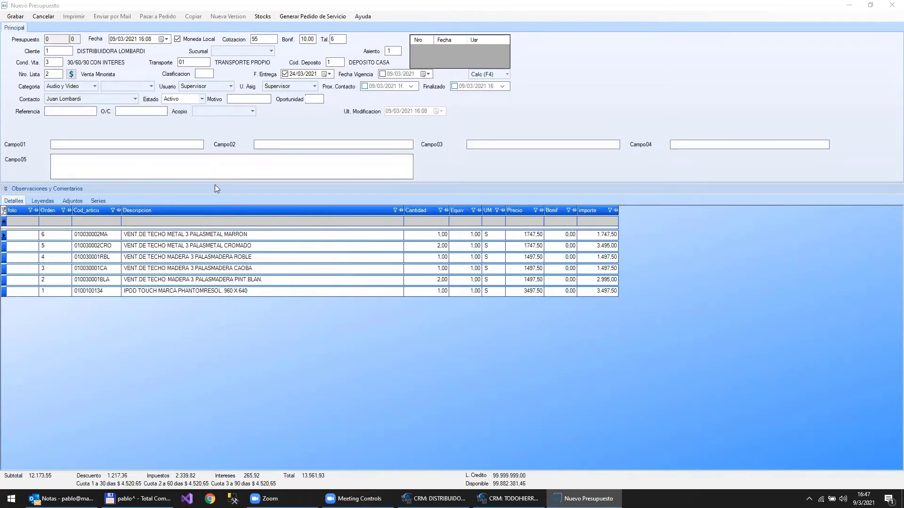
- Bring the Nuevo Presupuesto window forward and save it, creating quotation number 5
{"action": "left_click", "coordinate": [12, 21]}
{"action": "left_click", "coordinate": [16, 16]}
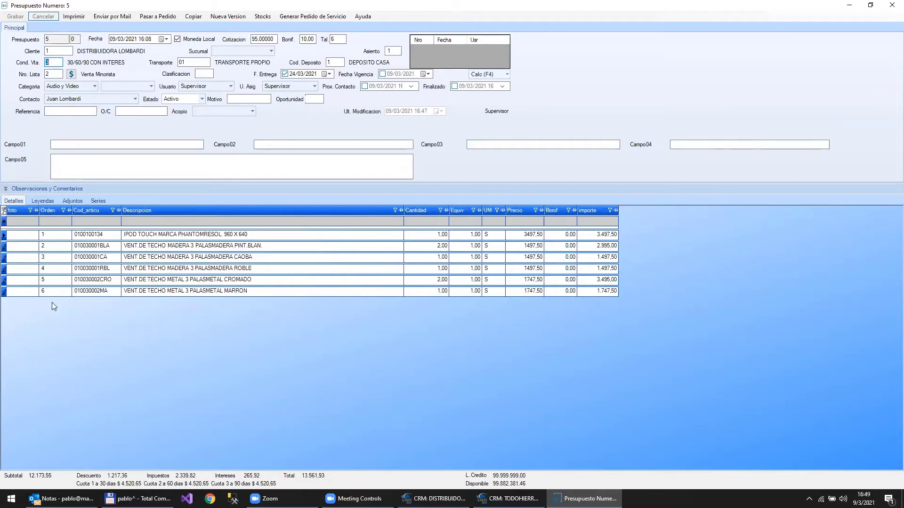
- Move the IPOD TOUCH line to last position (order 6) using Ultimo, after the five ceiling fans
{"action": "right_click", "coordinate": [53, 252]}
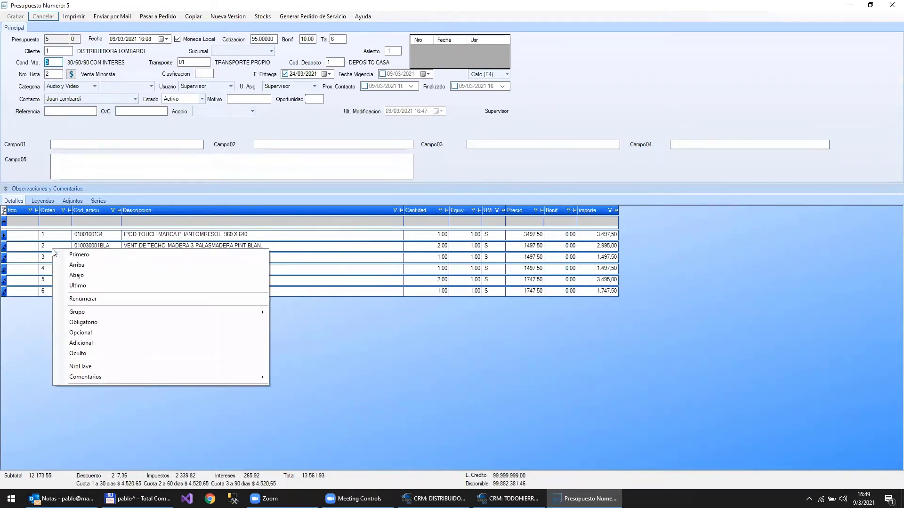
{"action": "left_click", "coordinate": [44, 297]}
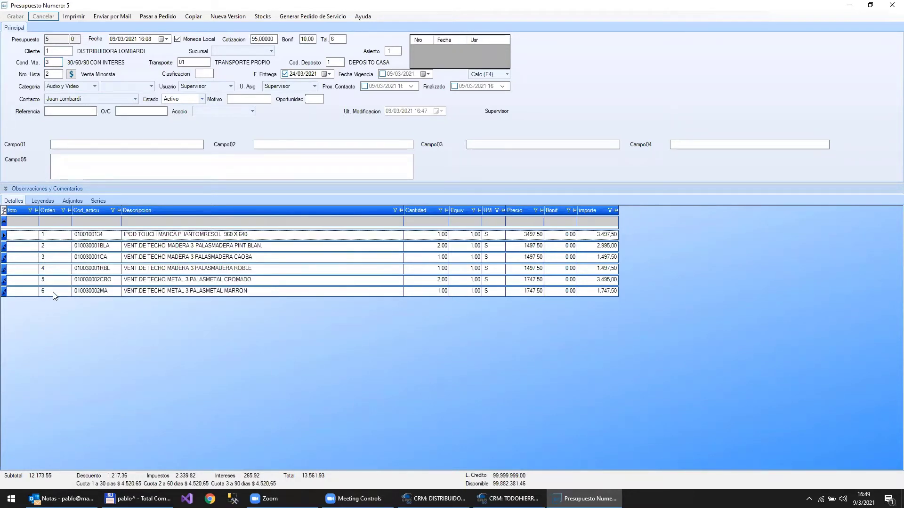
{"action": "left_click", "coordinate": [55, 234]}
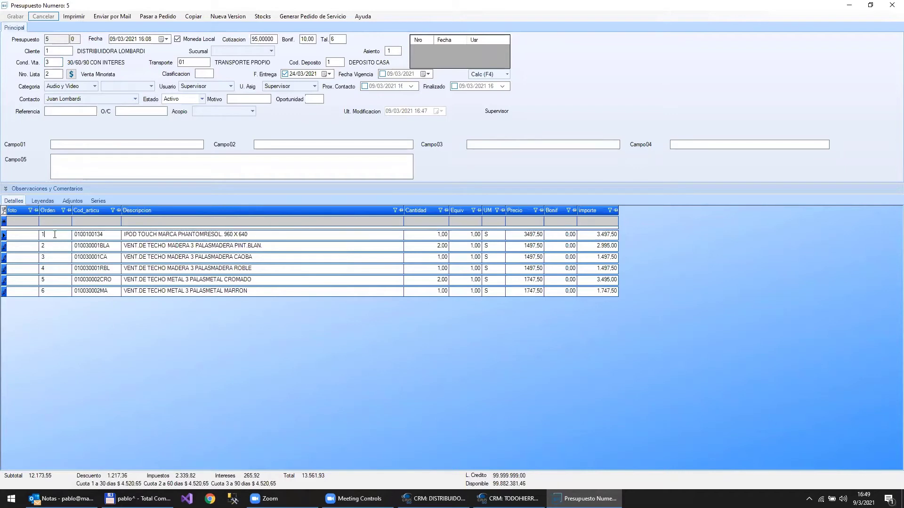
{"action": "right_click", "coordinate": [55, 235]}
{"action": "left_click", "coordinate": [81, 272]}
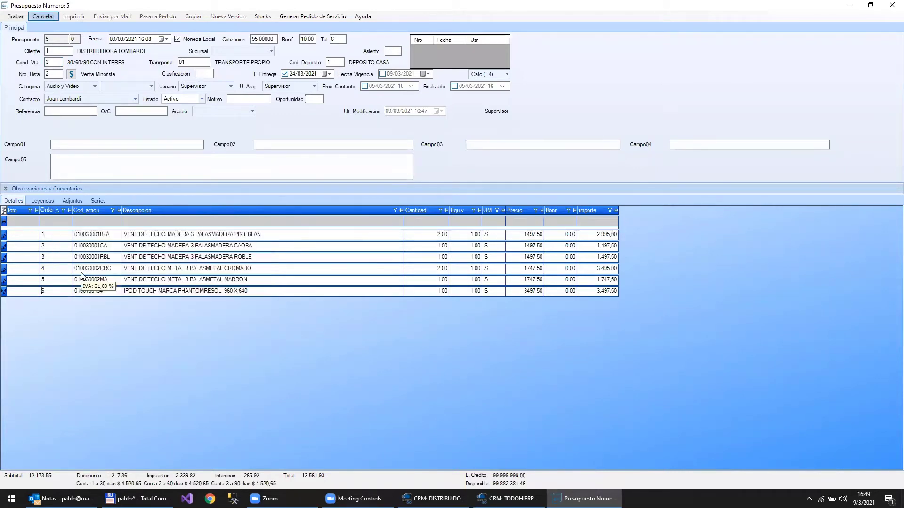
{"action": "left_click", "coordinate": [53, 291]}
{"action": "right_click", "coordinate": [52, 294]}
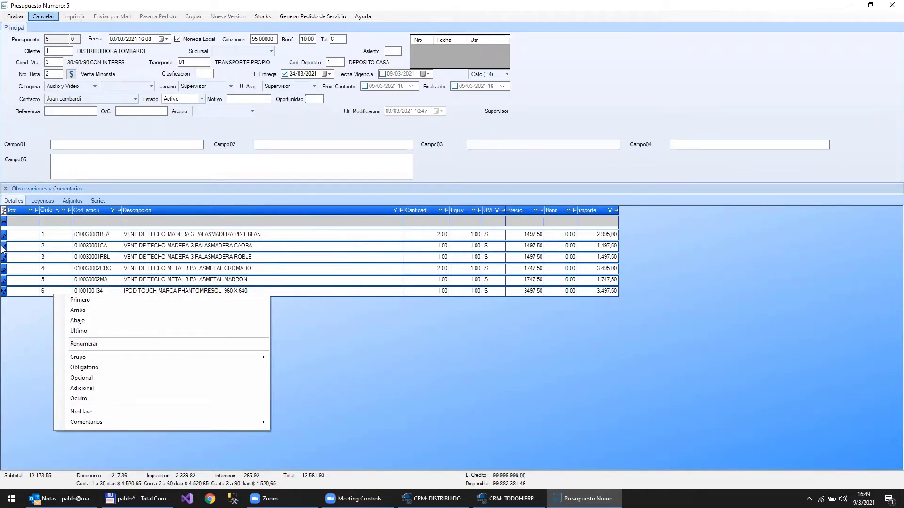
- Delete the CAOBA and ROBLE fan lines and renumber the remaining lines with Renumerar
{"action": "left_click_drag", "start_coordinate": [2, 246], "coordinate": [2, 259]}
{"action": "key", "text": "Delete"}
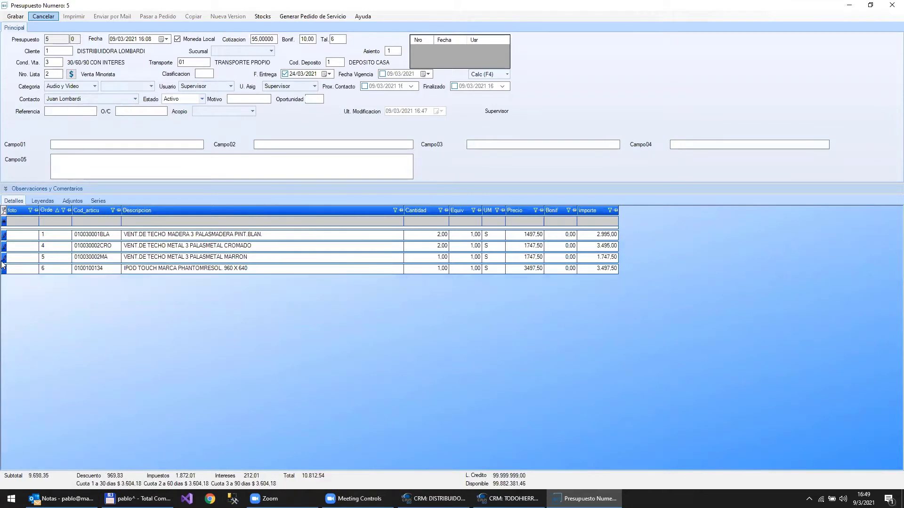
{"action": "right_click", "coordinate": [55, 262]}
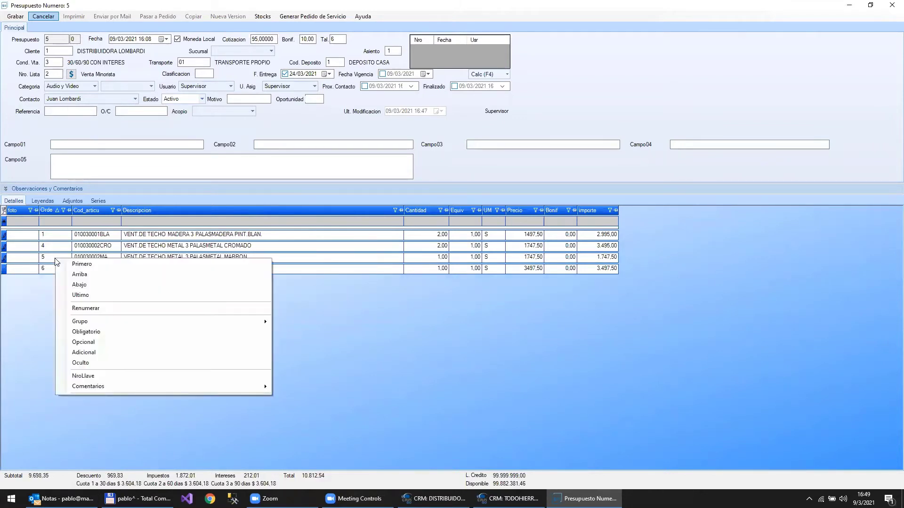
{"action": "left_click", "coordinate": [86, 308]}
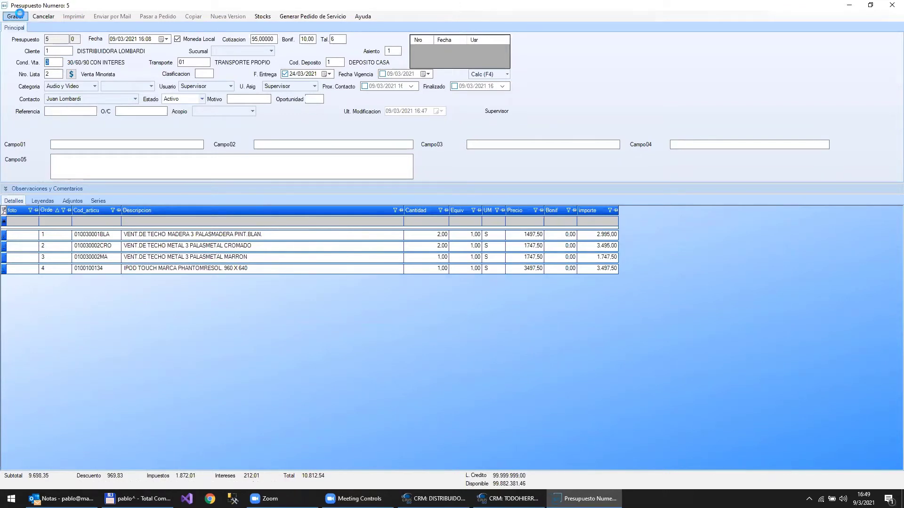
- Save quotation 5 with its four remaining lines, totalling 10,812.54
{"action": "left_click", "coordinate": [16, 16]}
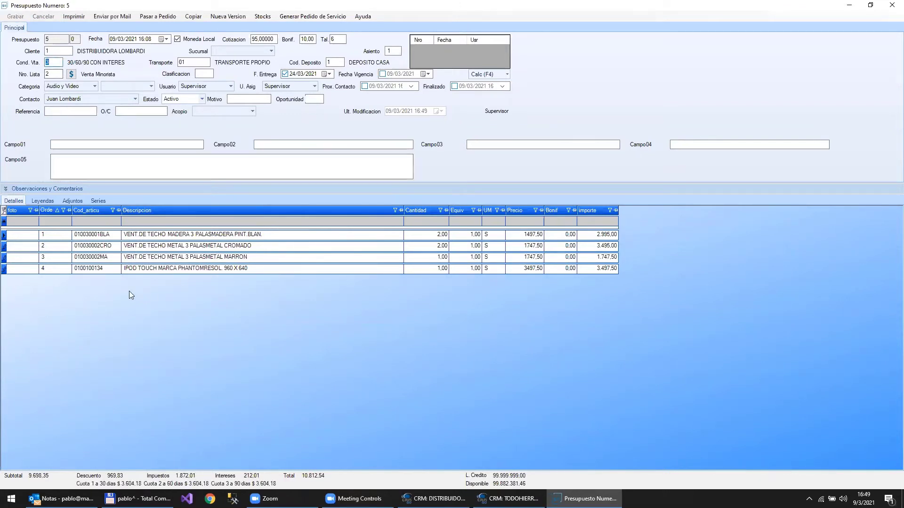
{"action": "right_click", "coordinate": [55, 256]}
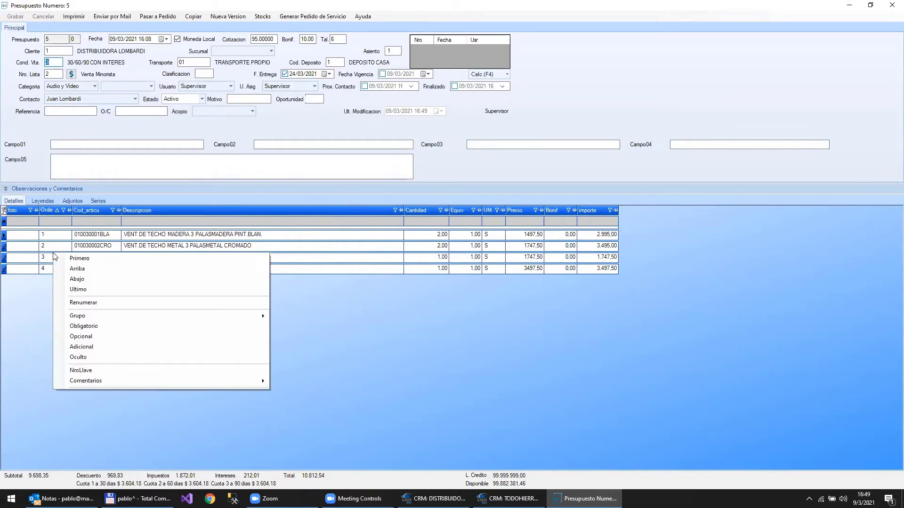
{"action": "left_click", "coordinate": [90, 244]}
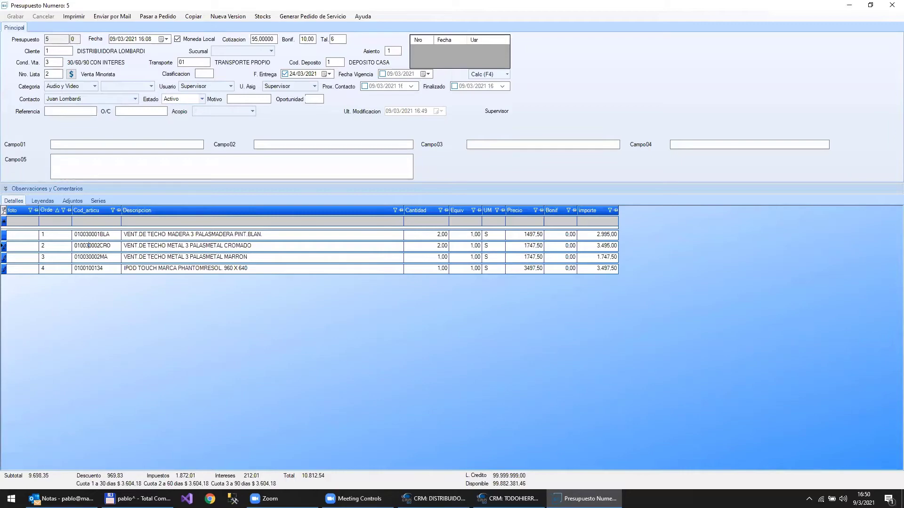
- Load the DESCRIPCIONENPRESUPUESTOS parameter (DE+DA) in Parametros via a 'descr' search, then minimize the client window
{"action": "left_click", "coordinate": [434, 499]}
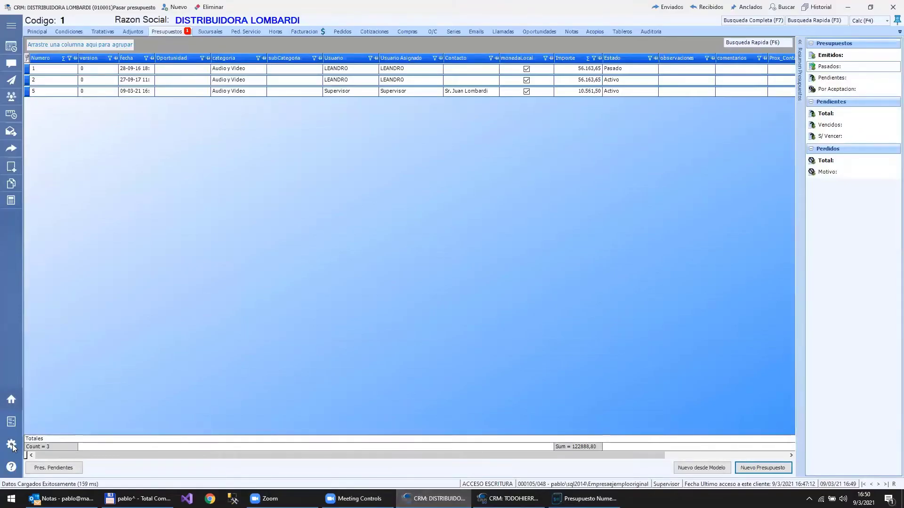
{"action": "scroll", "coordinate": [20, 317], "scroll_direction": "down", "scroll_amount": 3}
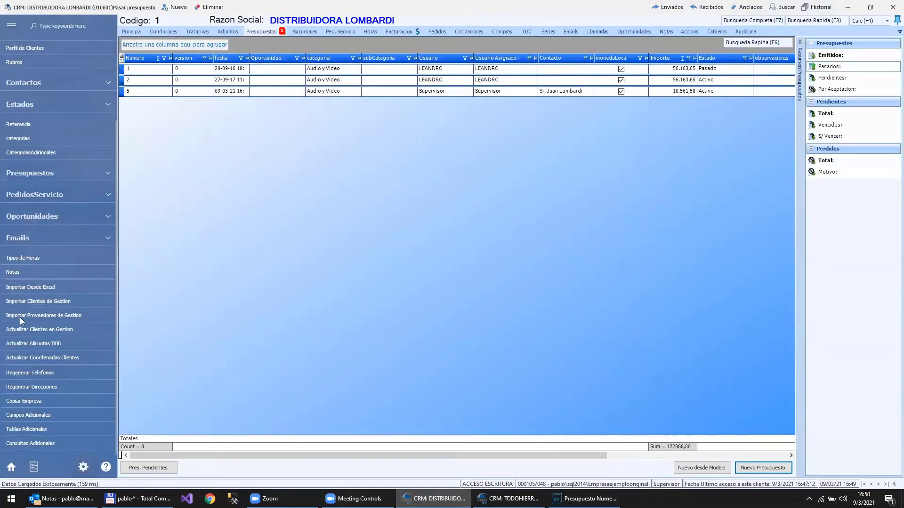
{"action": "left_click", "coordinate": [12, 450]}
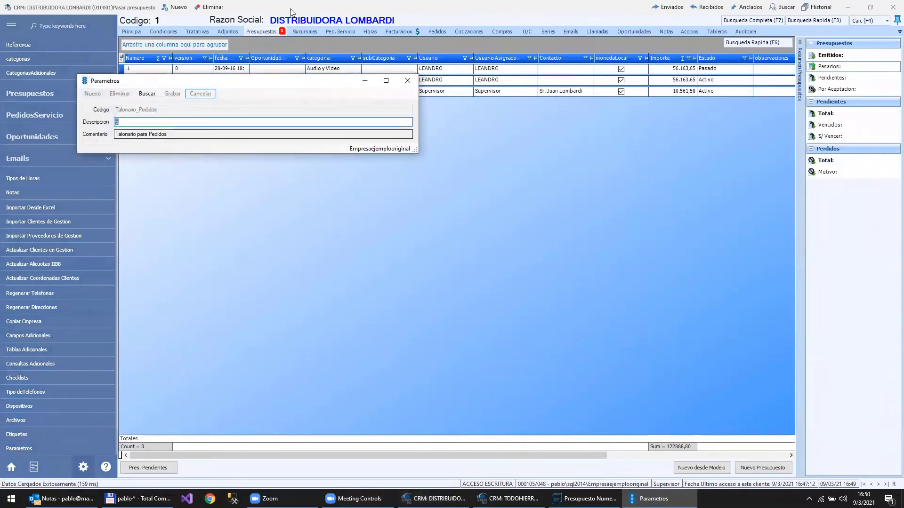
{"action": "left_click", "coordinate": [143, 97]}
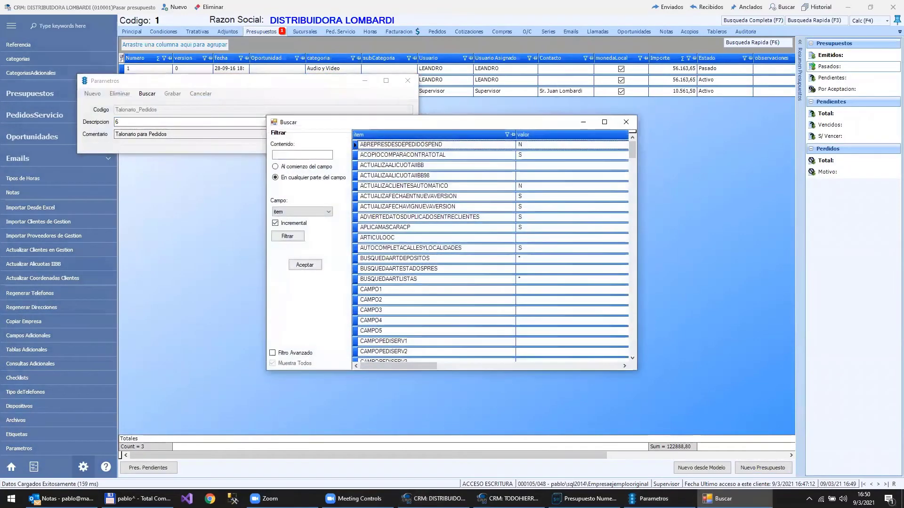
{"action": "type", "text": "descr"}
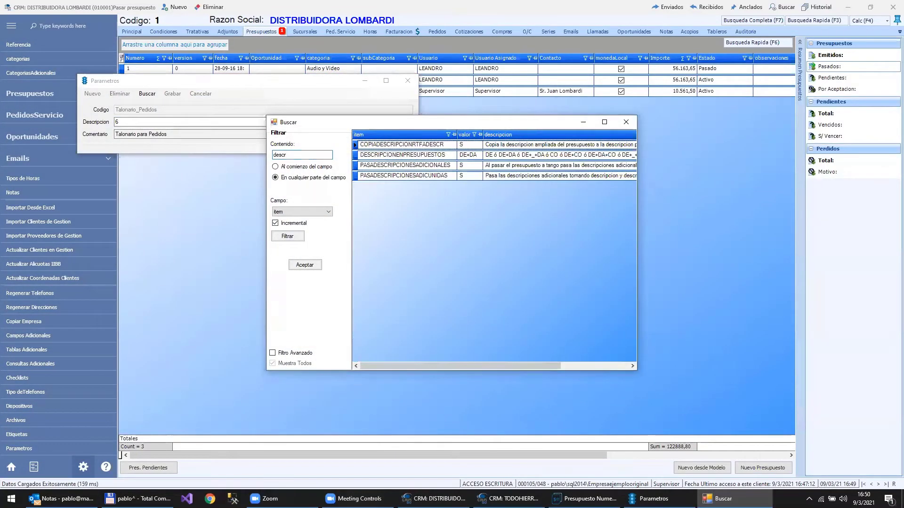
{"action": "left_click", "coordinate": [472, 156]}
{"action": "key", "text": "Return"}
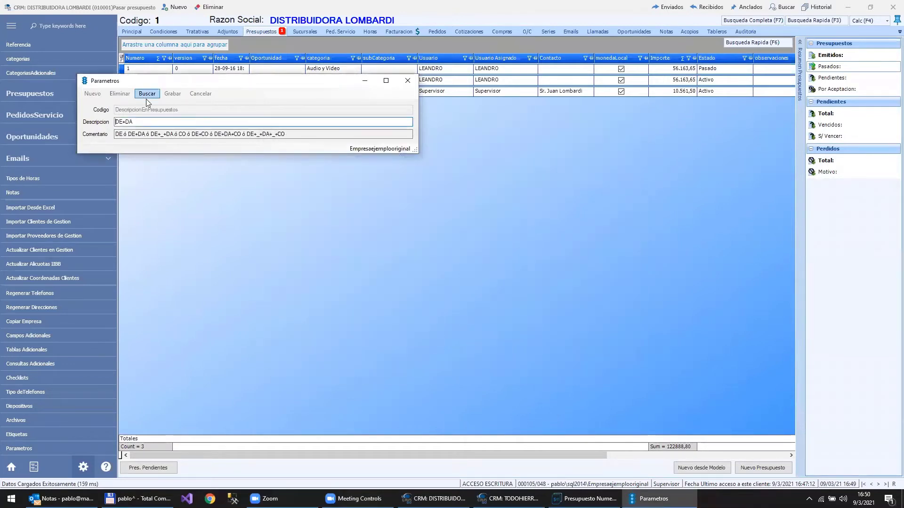
{"action": "left_click", "coordinate": [847, 7]}
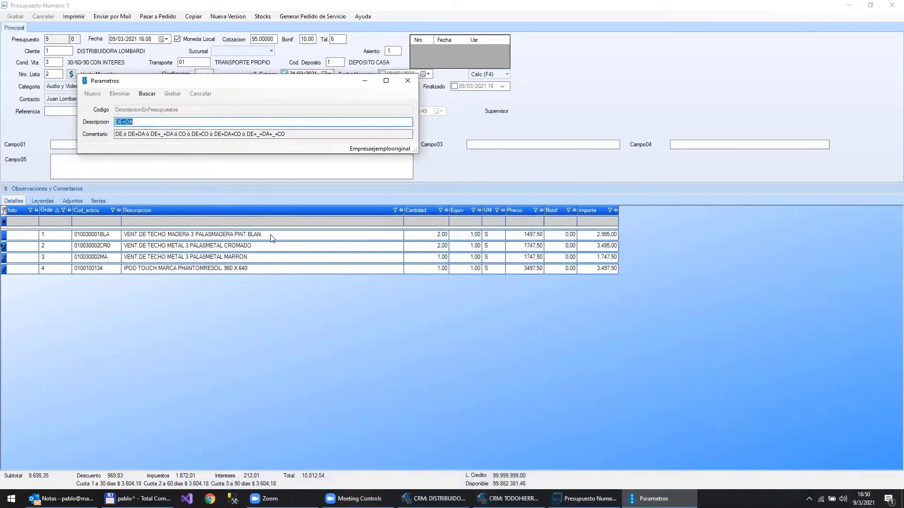
- Change the DescripcionEnPresupuestos value from DE+DA to DE+_+DA+_+CO
{"action": "left_click", "coordinate": [145, 122]}
{"action": "left_click_drag", "start_coordinate": [146, 123], "coordinate": [92, 126]}
{"action": "left_click", "coordinate": [135, 122]}
{"action": "type", "text": "+DA+_+DA+_"}
{"action": "type", "text": "+CO"}
- Save the parameter, close Parametros and accept refreshing the parameters
{"action": "left_click", "coordinate": [173, 93]}
{"action": "left_click", "coordinate": [411, 82]}
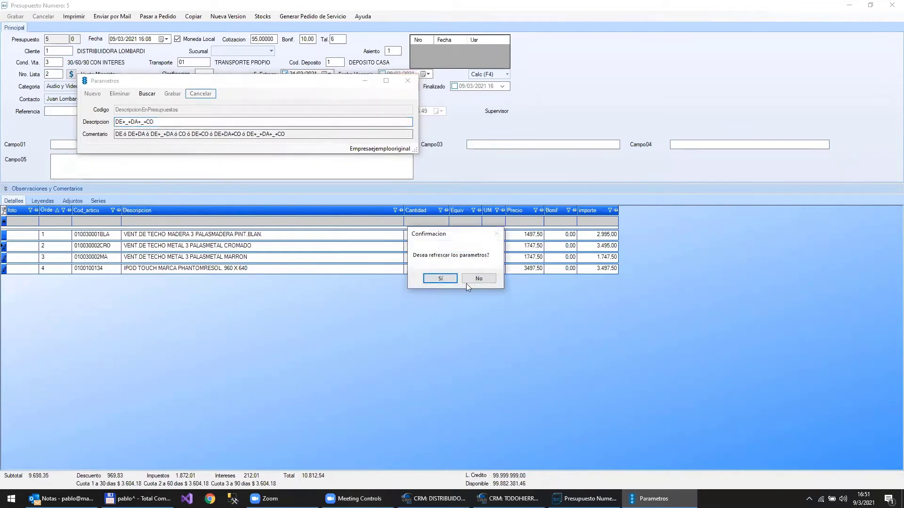
{"action": "key", "text": "Return"}
{"action": "key", "text": "Return"}
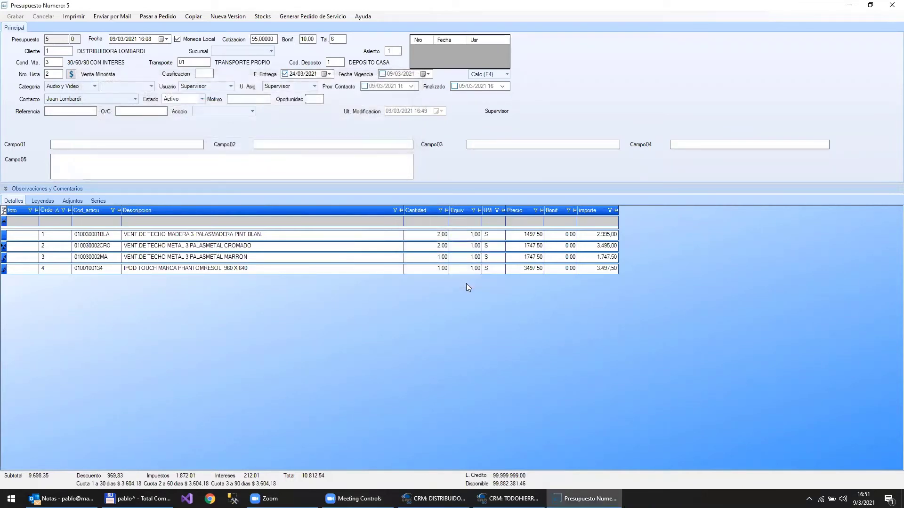
{"action": "key", "text": "Escape"}
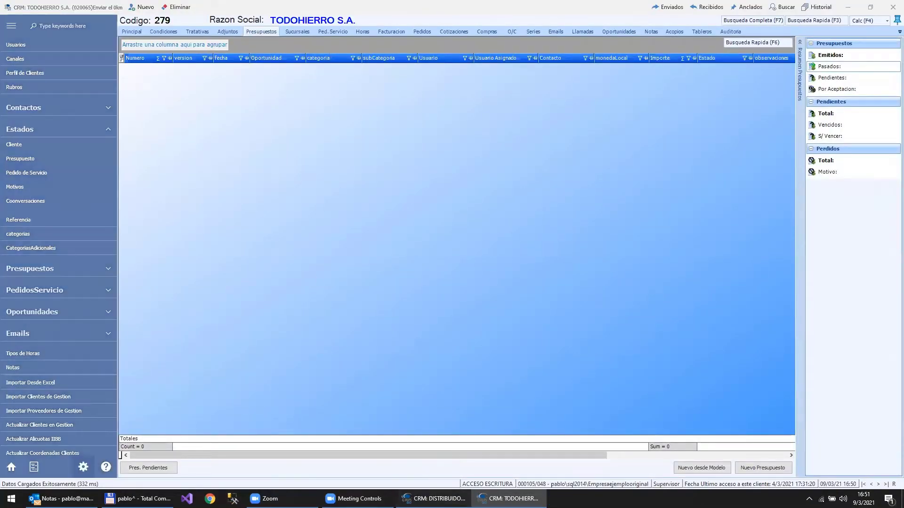
{"action": "left_click", "coordinate": [434, 499]}
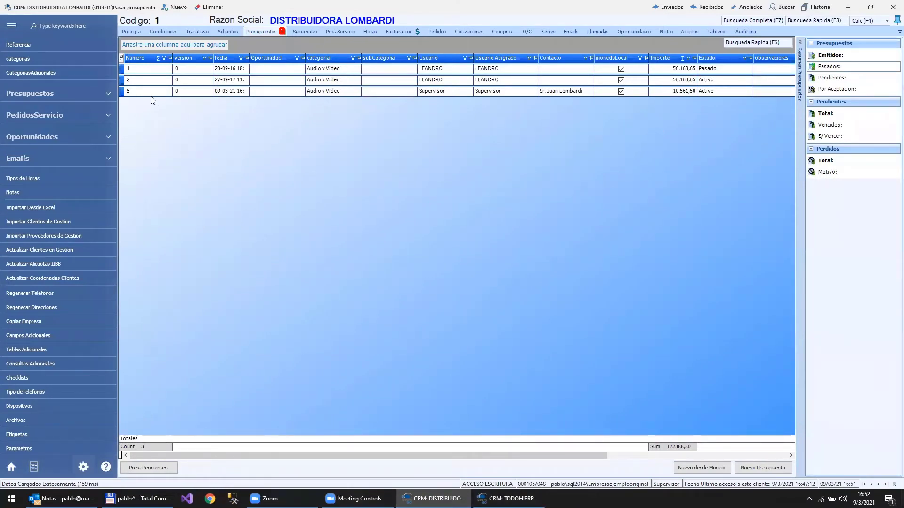
{"action": "left_click", "coordinate": [136, 91]}
{"action": "double_click", "coordinate": [135, 91]}
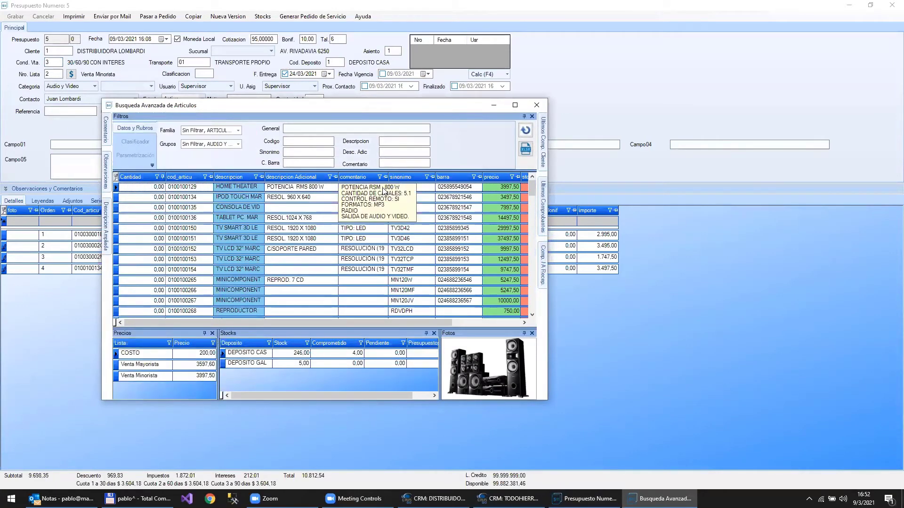
{"action": "double_click", "coordinate": [382, 187]}
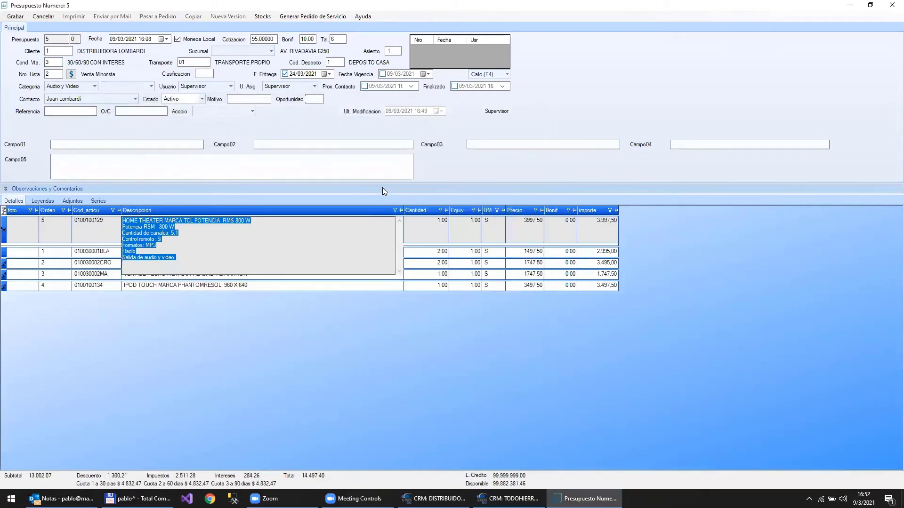
- Select text in the HOME THEATER description, including POTENCIA RMS 800 W, and commit it
{"action": "left_click", "coordinate": [168, 222]}
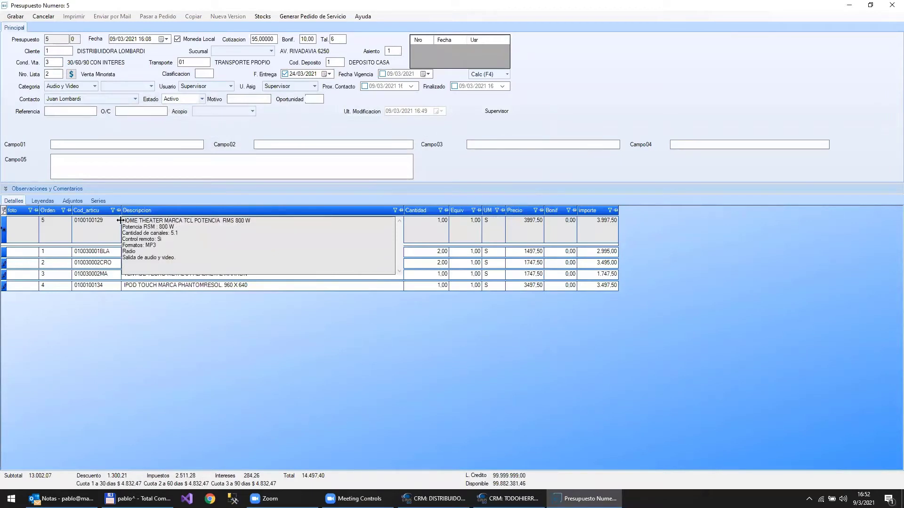
{"action": "left_click_drag", "start_coordinate": [124, 220], "coordinate": [224, 221]}
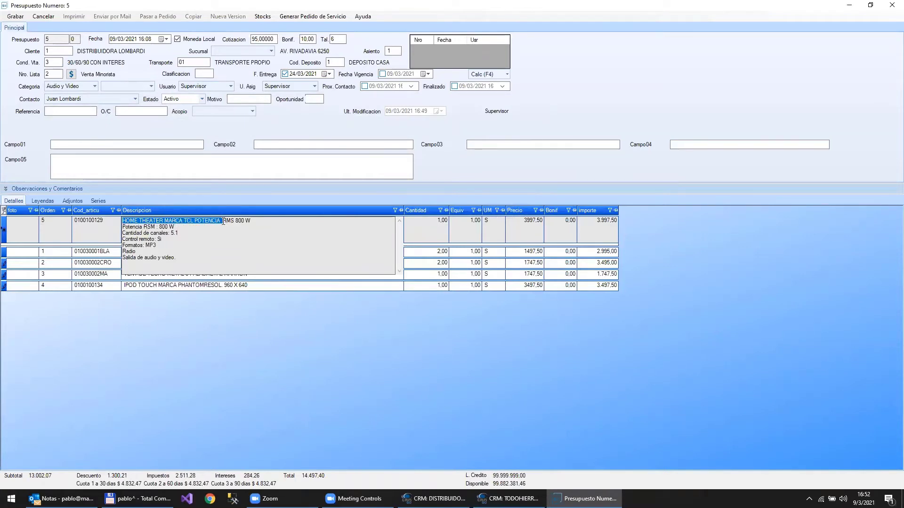
{"action": "left_click", "coordinate": [222, 221]}
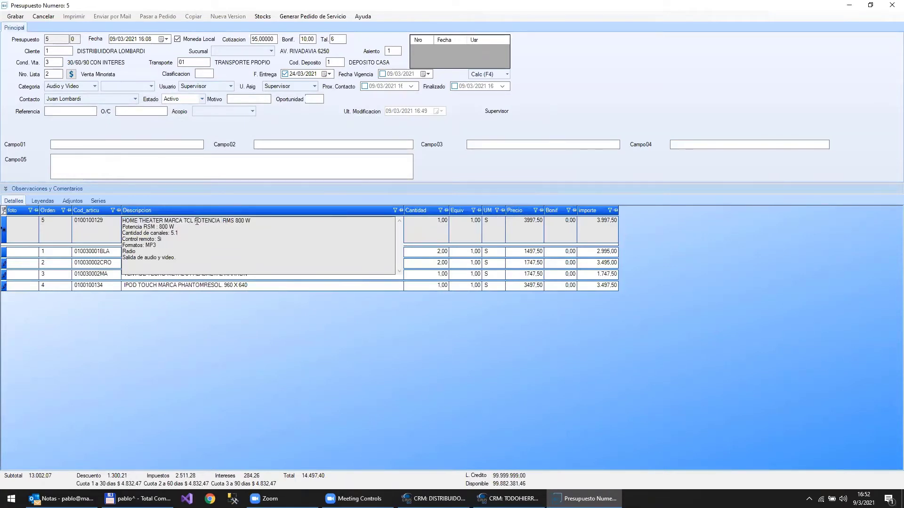
{"action": "left_click_drag", "start_coordinate": [195, 221], "coordinate": [258, 219]}
{"action": "left_click_drag", "start_coordinate": [175, 259], "coordinate": [101, 224]}
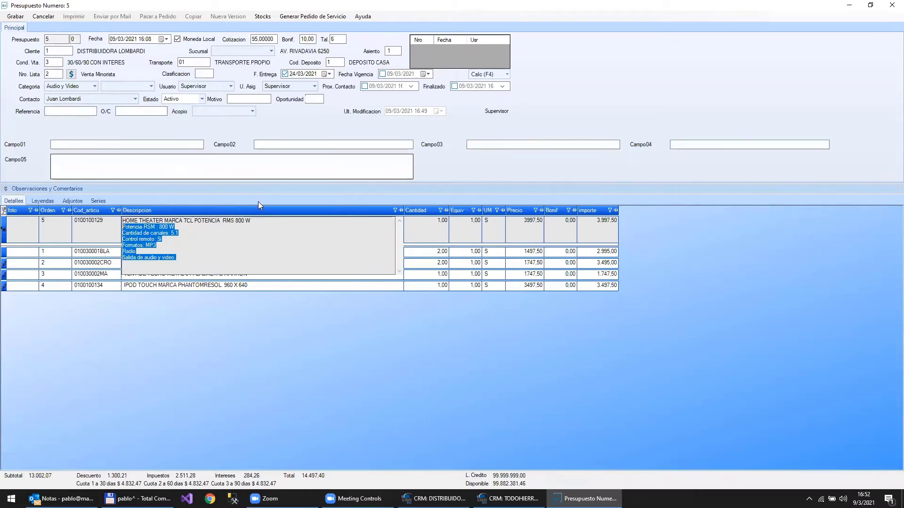
{"action": "left_click", "coordinate": [109, 253]}
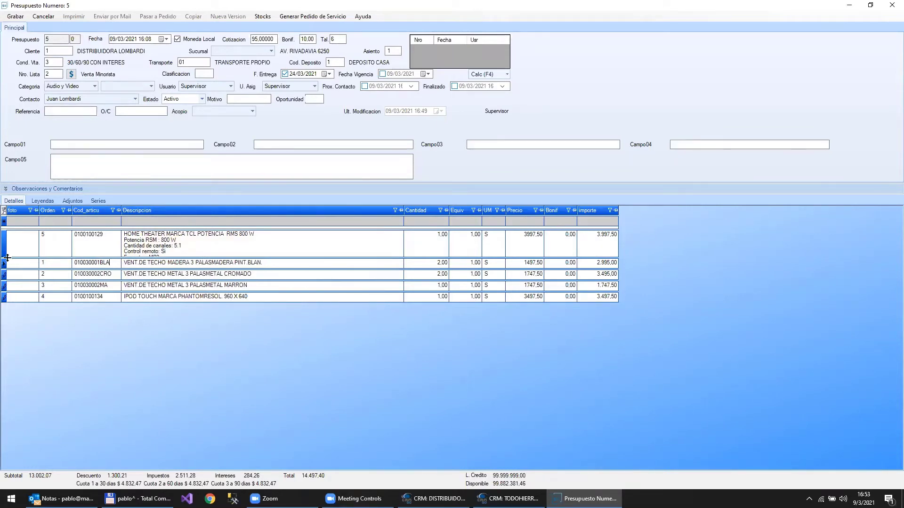
- Adjust the HOME THEATER row height, then reopen and close its description editor
{"action": "left_click_drag", "start_coordinate": [7, 258], "coordinate": [8, 285]}
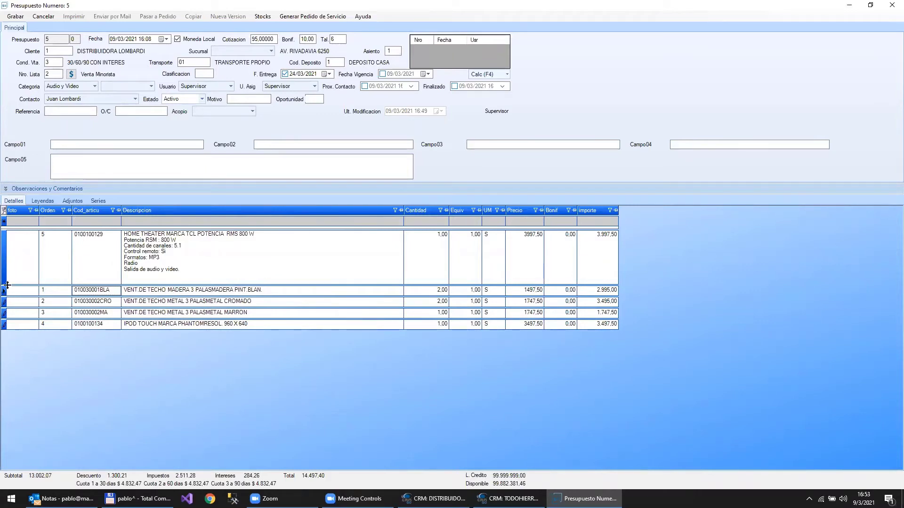
{"action": "left_click_drag", "start_coordinate": [8, 285], "coordinate": [47, 246]}
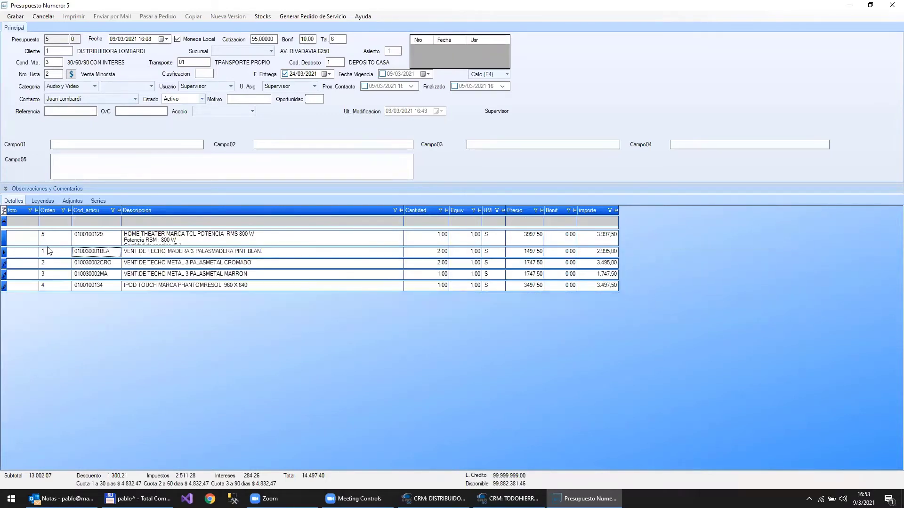
{"action": "left_click", "coordinate": [172, 238]}
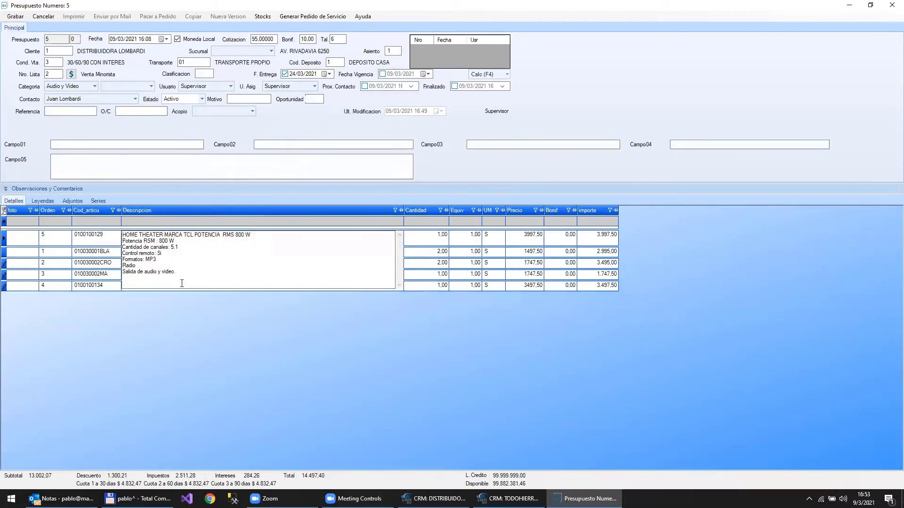
{"action": "left_click", "coordinate": [466, 243]}
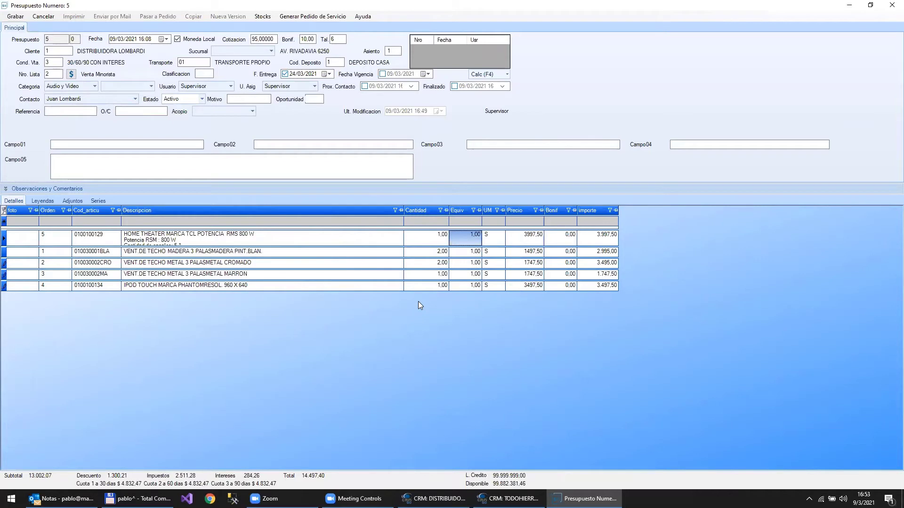
- Change the HOME THEATER quantity from 1,00 to 5 and select its 3.997,50 price
{"action": "left_click", "coordinate": [430, 238]}
{"action": "left_click_drag", "start_coordinate": [431, 238], "coordinate": [486, 235]}
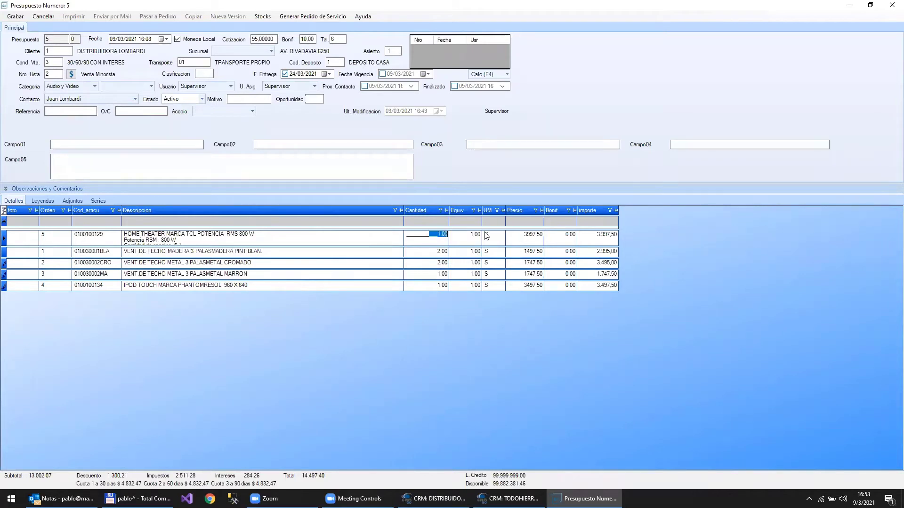
{"action": "type", "text": "5"}
{"action": "key", "text": "Tab"}
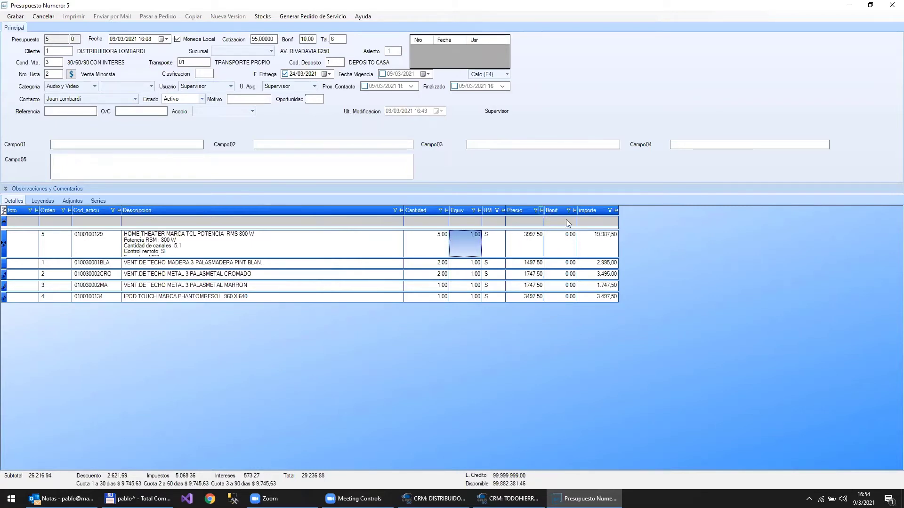
{"action": "left_click", "coordinate": [528, 243]}
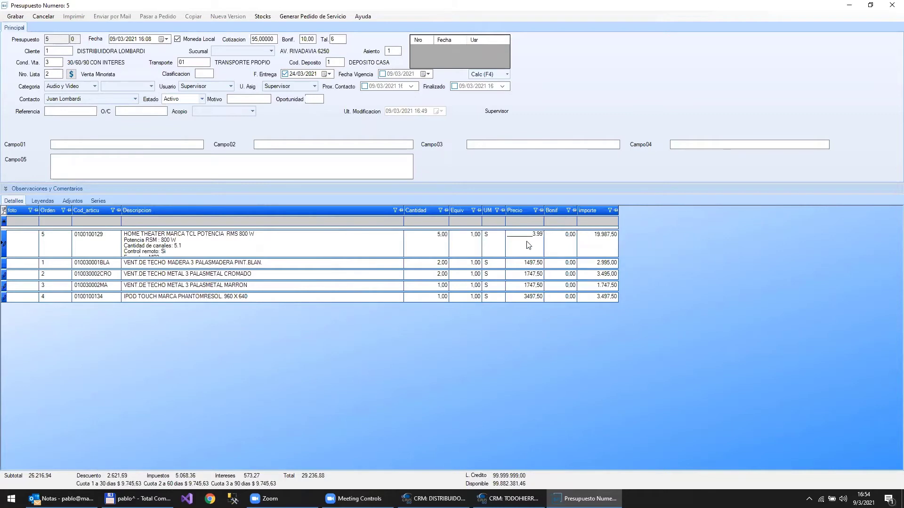
{"action": "left_click_drag", "start_coordinate": [521, 235], "coordinate": [577, 236]}
- Place the caret in the price, then bring the Distribuidora Lombardi window forward and scroll its sidebar up
{"action": "left_click", "coordinate": [523, 249]}
{"action": "left_click", "coordinate": [436, 498]}
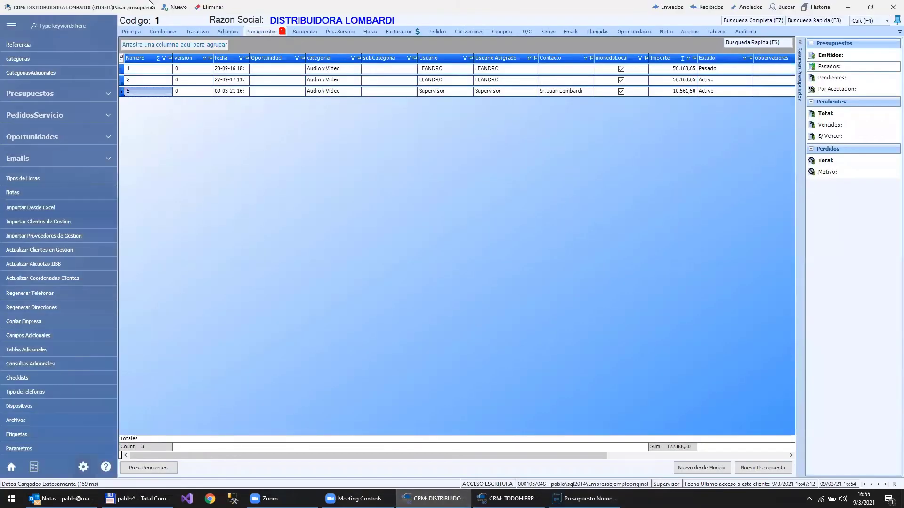
{"action": "scroll", "coordinate": [31, 76], "scroll_direction": "up", "scroll_amount": 3}
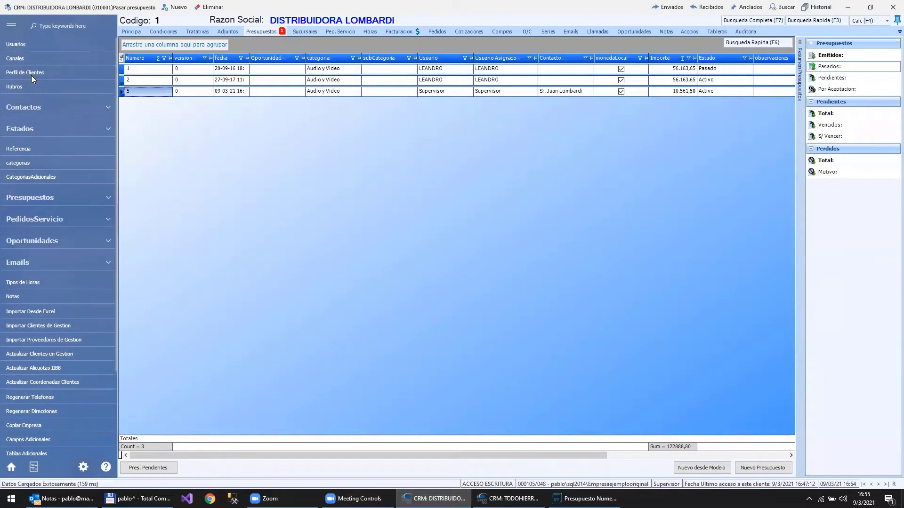
- Set the Supervisor user's Ctrl de Precios to Estricto with a limit of 5
{"action": "left_click", "coordinate": [33, 44]}
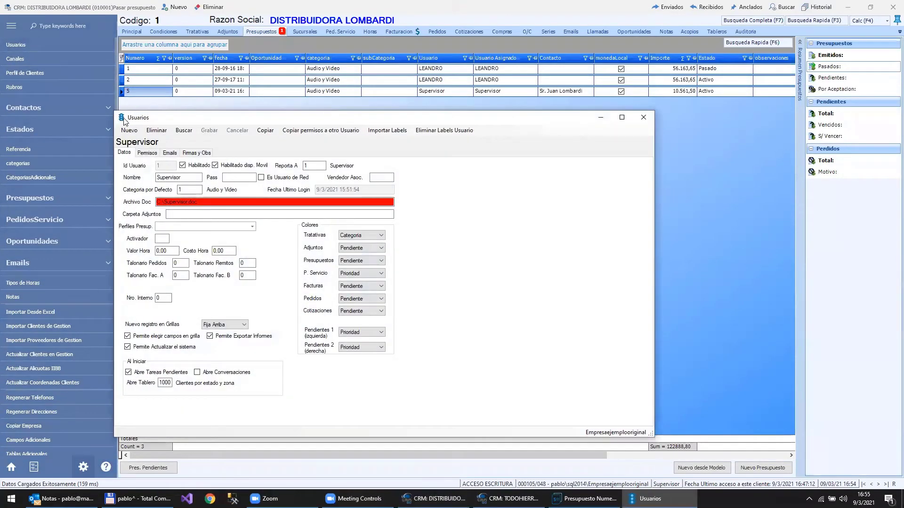
{"action": "left_click", "coordinate": [143, 156]}
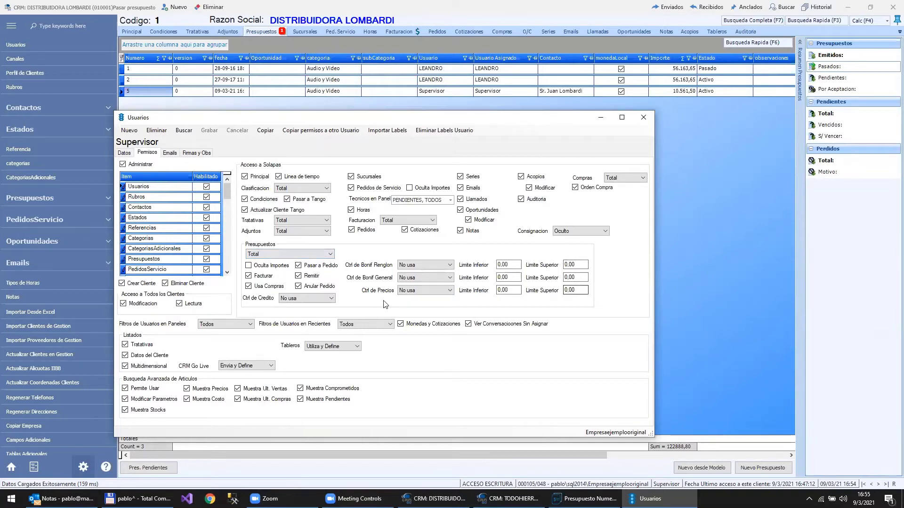
{"action": "left_click", "coordinate": [444, 291]}
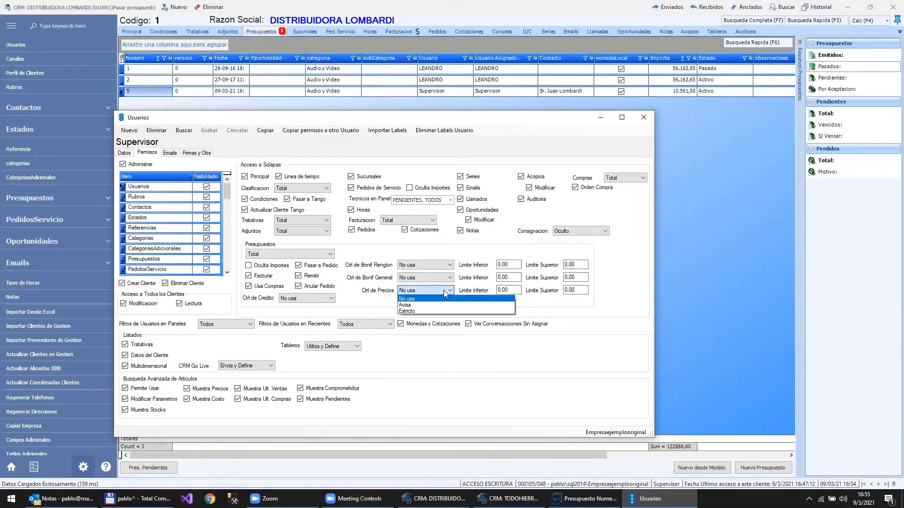
{"action": "left_click", "coordinate": [407, 311]}
{"action": "key", "text": "Tab"}
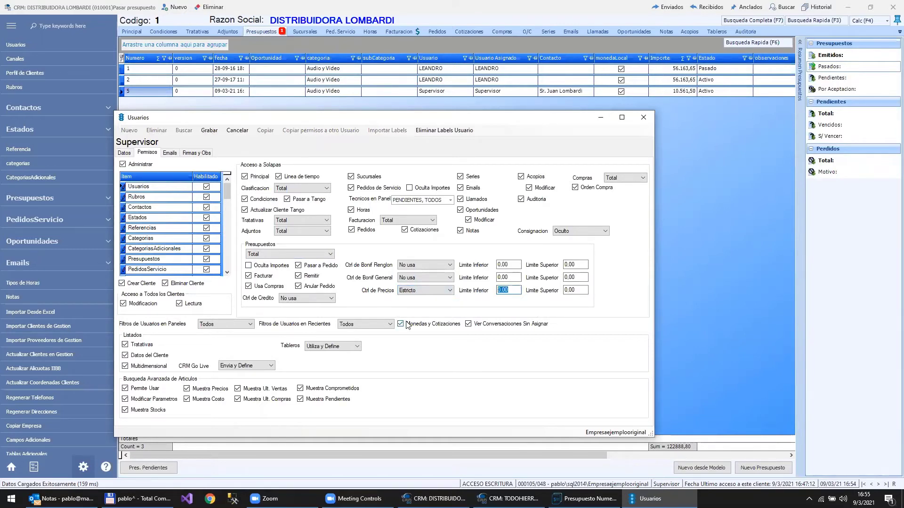
{"action": "type", "text": "5"}
- Enter an upper limit of 50, then cancel the permission changes and minimise user settings
{"action": "left_click", "coordinate": [582, 291]}
{"action": "type", "text": "50"}
{"action": "left_click", "coordinate": [505, 277]}
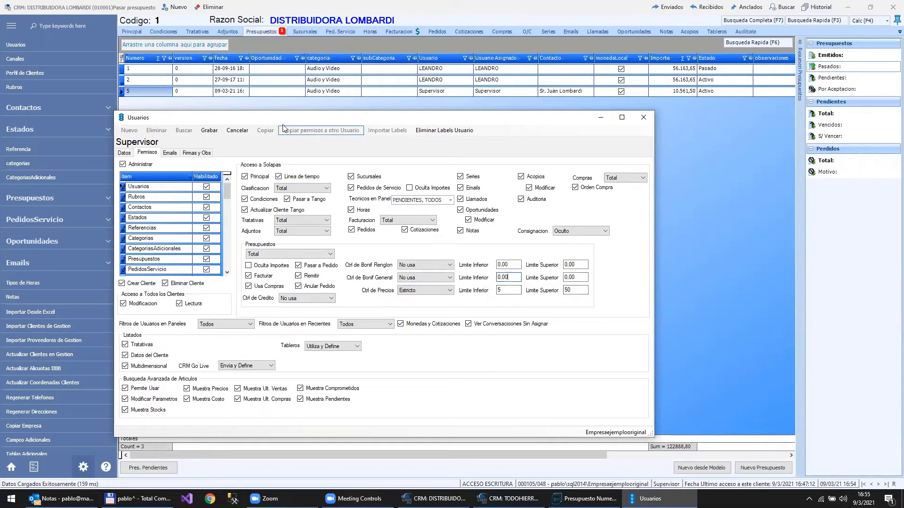
{"action": "left_click", "coordinate": [245, 133]}
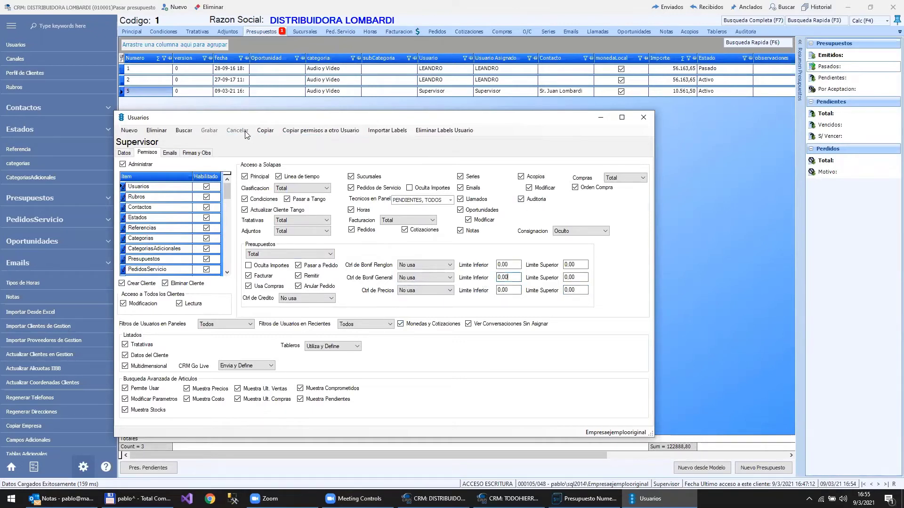
{"action": "left_click", "coordinate": [600, 121]}
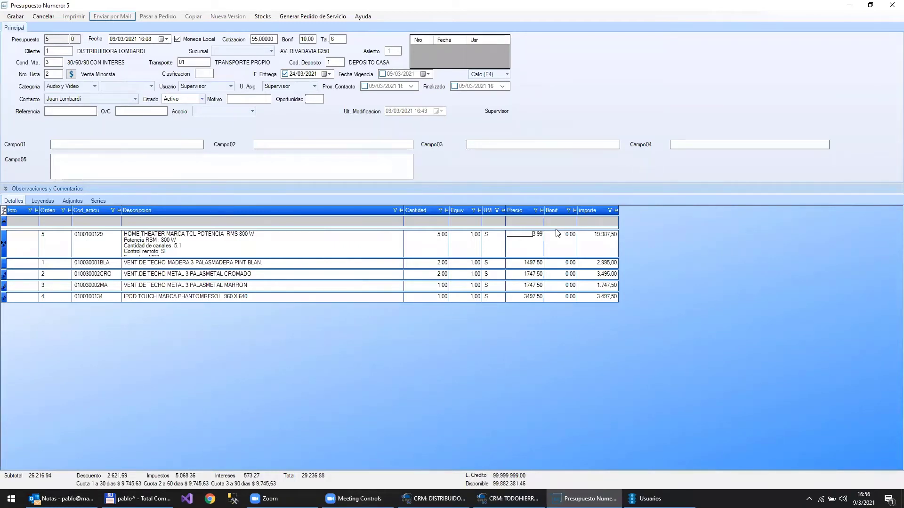
- Give the HOME THEATER line a 10 discount, bringing its amount to 17,988.75, and save quotation 5
{"action": "left_click", "coordinate": [557, 240]}
{"action": "type", "text": "10"}
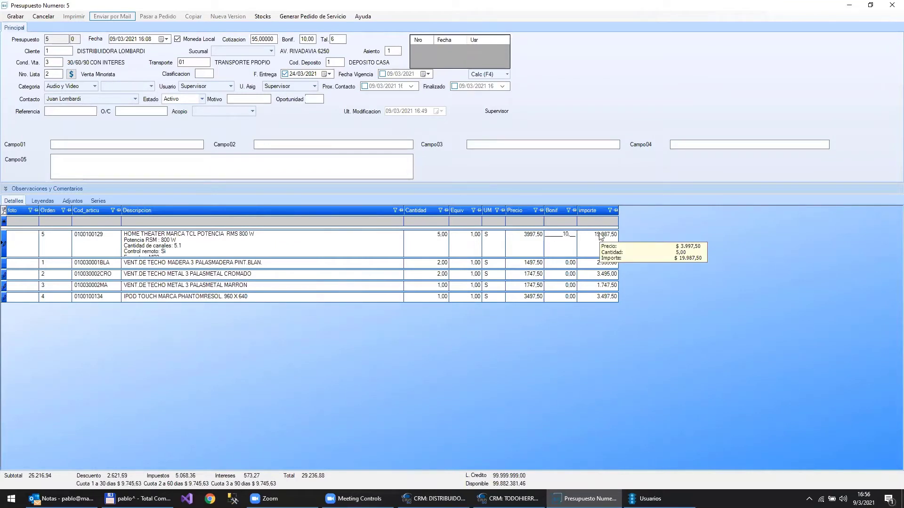
{"action": "key", "text": "Down"}
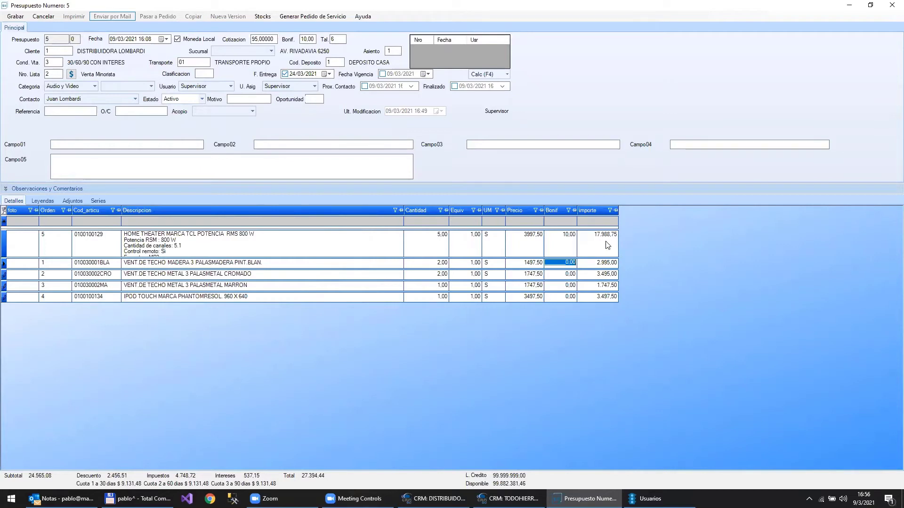
{"action": "mouse_move", "coordinate": [607, 244]}
{"action": "left_click", "coordinate": [11, 21]}
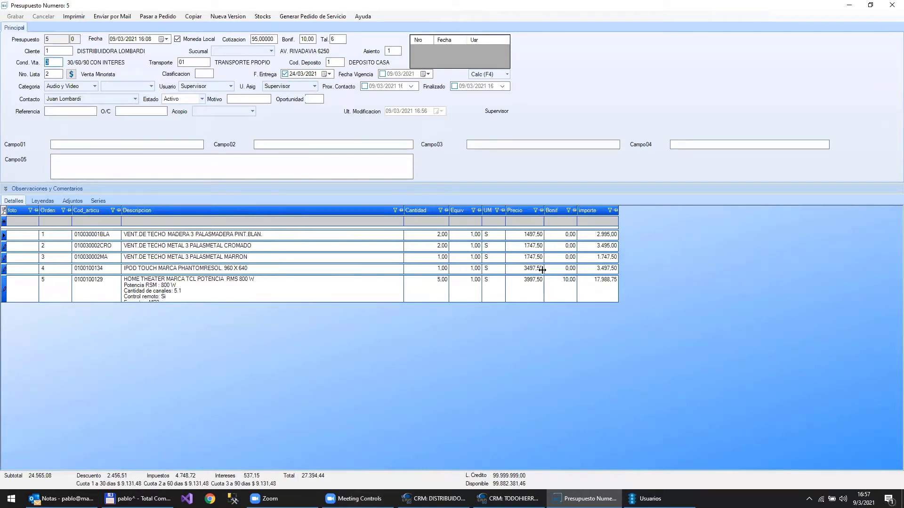
- Raise the unit prices of the first three quote lines by 10%
{"action": "left_click", "coordinate": [536, 235]}
{"action": "left_click", "coordinate": [528, 259], "text": "shift"}
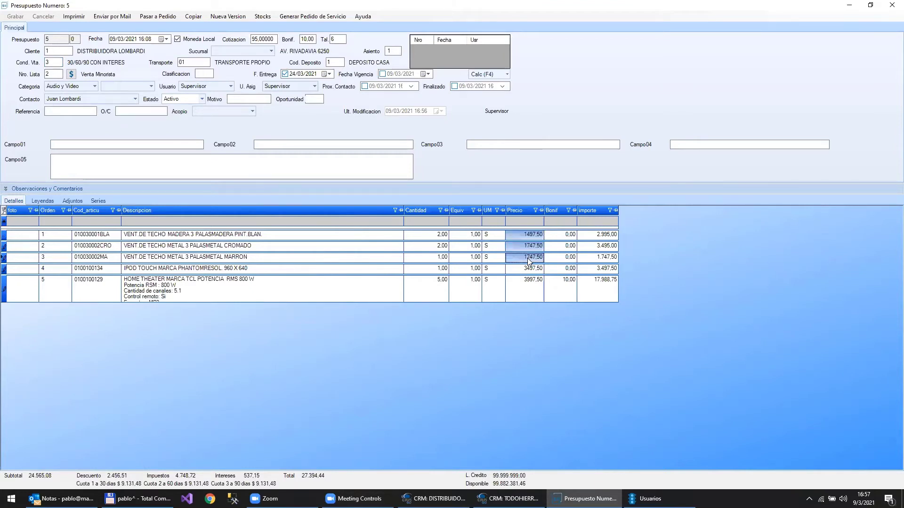
{"action": "right_click", "coordinate": [529, 262]}
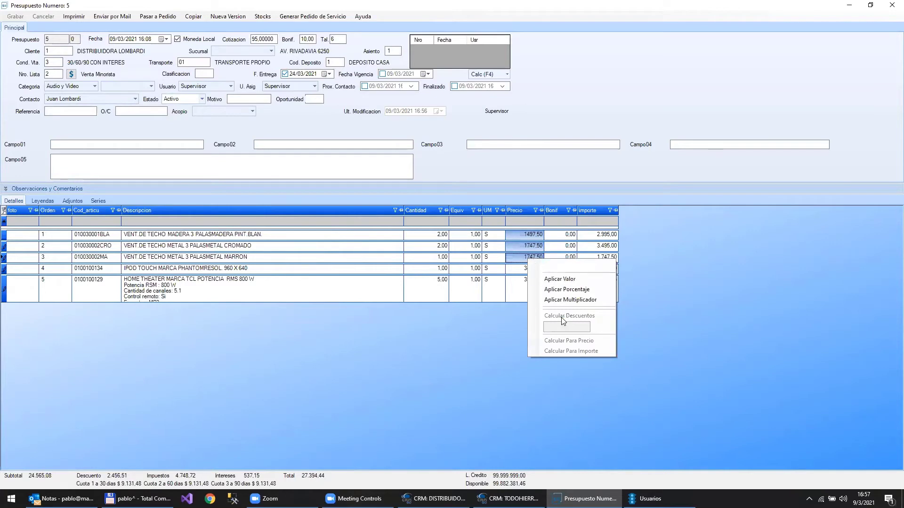
{"action": "left_click", "coordinate": [563, 266]}
{"action": "type", "text": "10"}
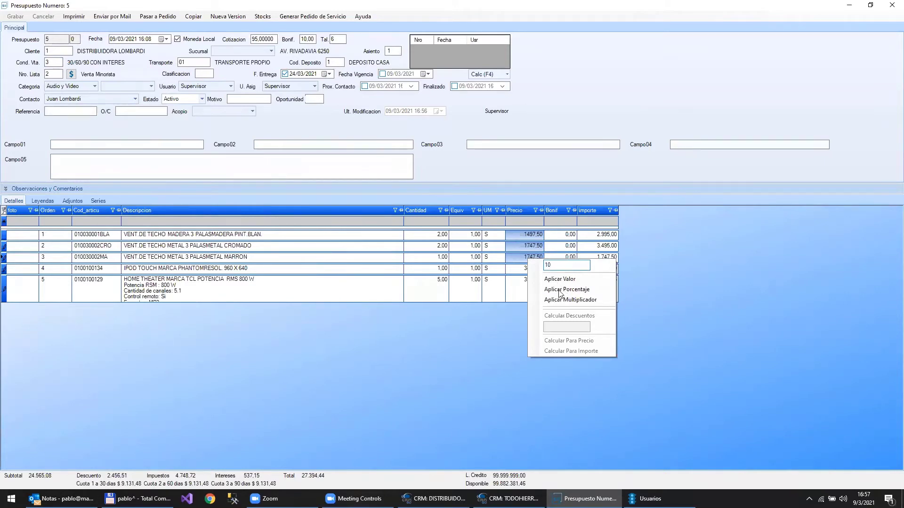
- Double those three prices to 3294.50, 3844.50 and 3844.50
{"action": "right_click", "coordinate": [527, 264]}
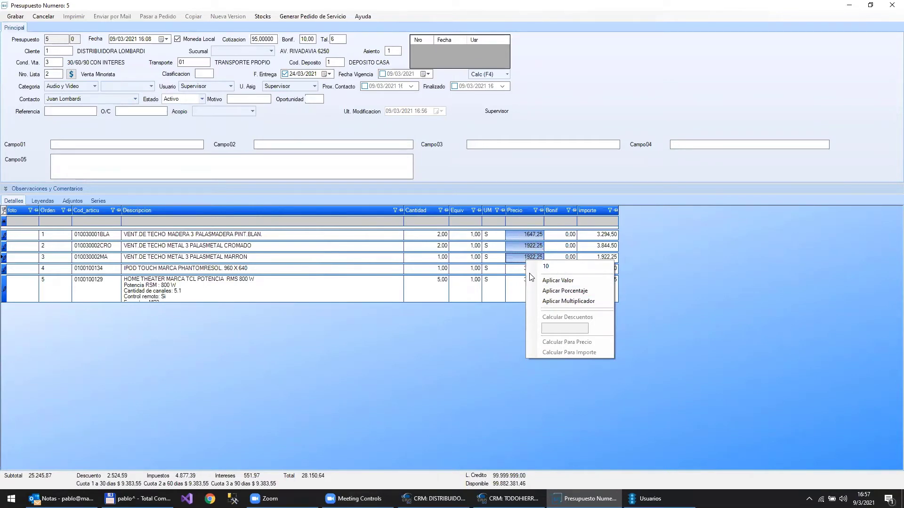
{"action": "left_click", "coordinate": [573, 271]}
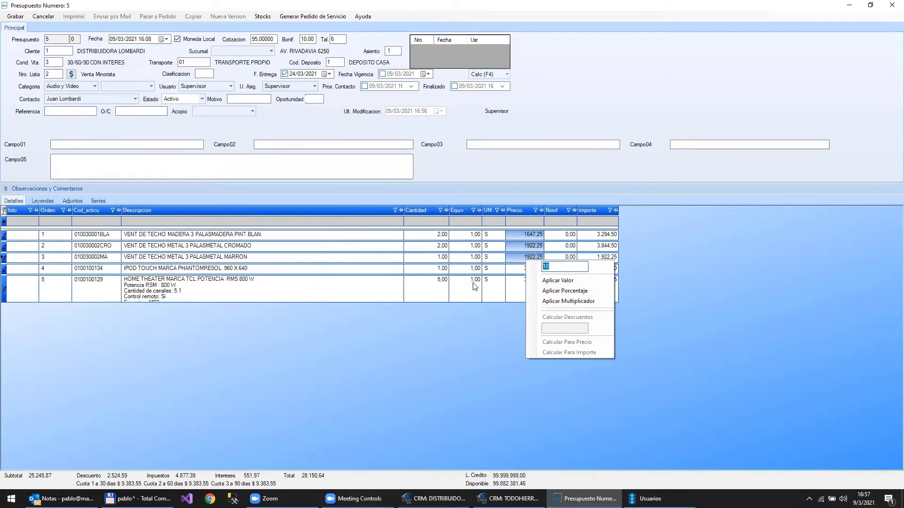
{"action": "type", "text": "2"}
{"action": "left_click", "coordinate": [575, 301]}
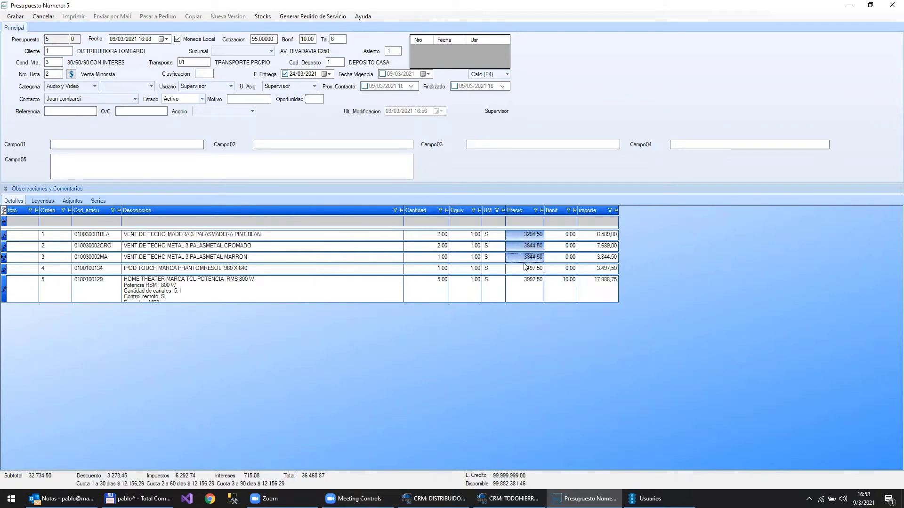
- Set a 5 discount on quote lines 1 to 4, bringing the total to 35,474.54
{"action": "left_click", "coordinate": [566, 236]}
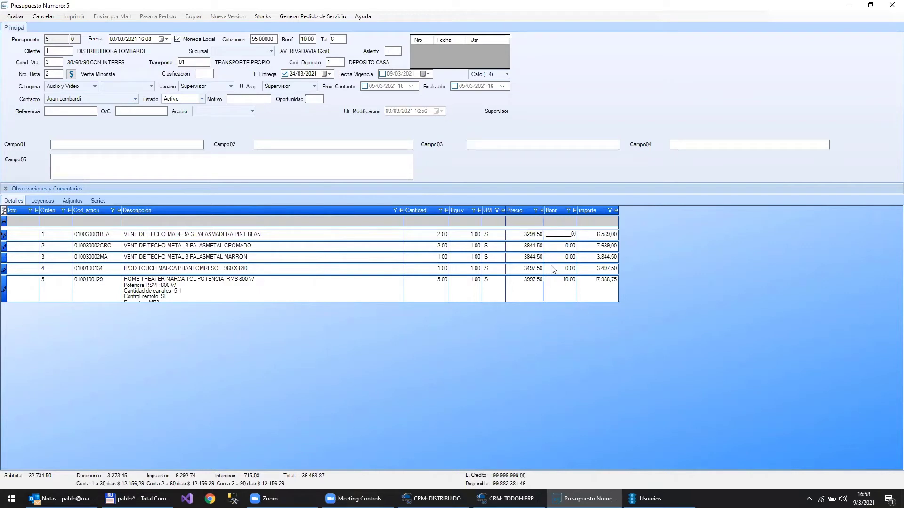
{"action": "left_click", "coordinate": [566, 269], "text": "shift"}
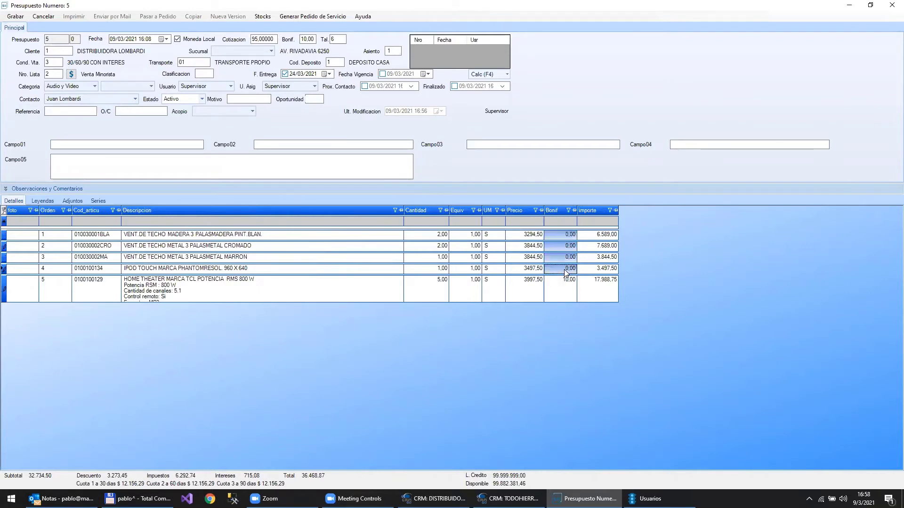
{"action": "right_click", "coordinate": [567, 272]}
{"action": "type", "text": "5"}
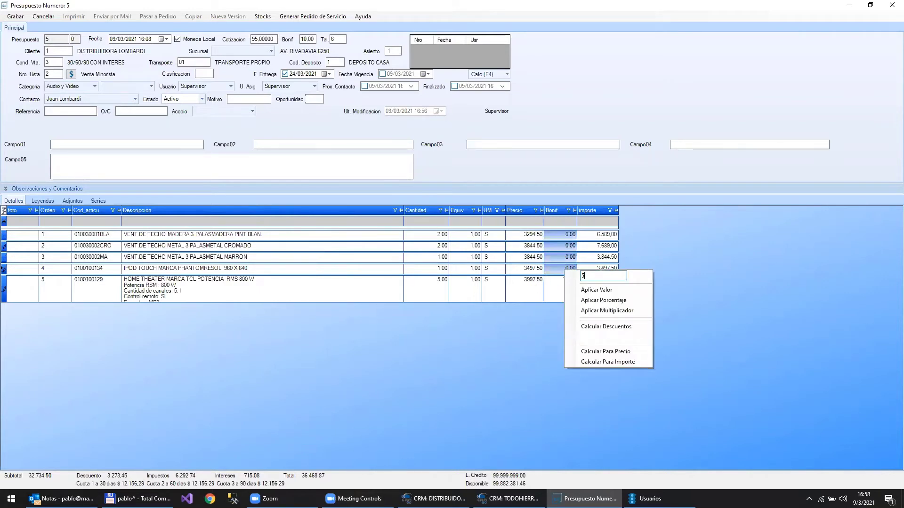
{"action": "left_click", "coordinate": [608, 293]}
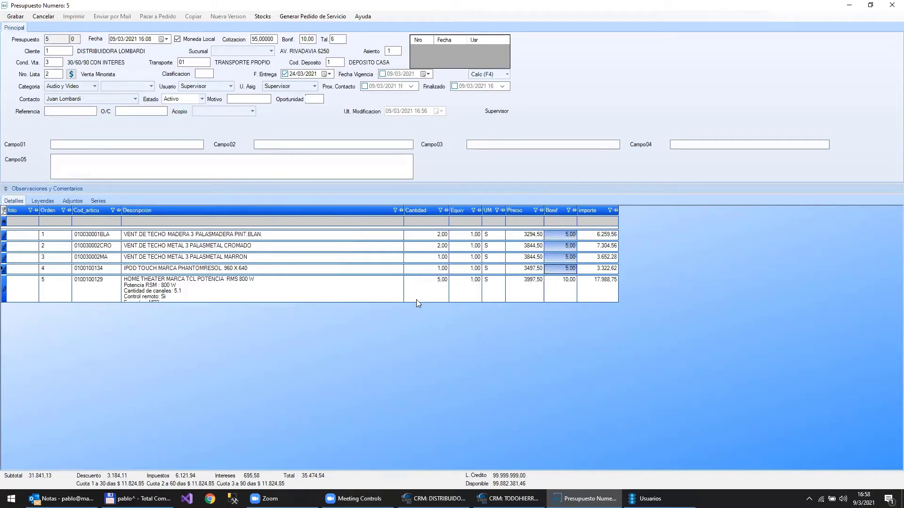
- Select the quantities of lines 1 to 5 and bring up their bulk value options
{"action": "left_click", "coordinate": [428, 234]}
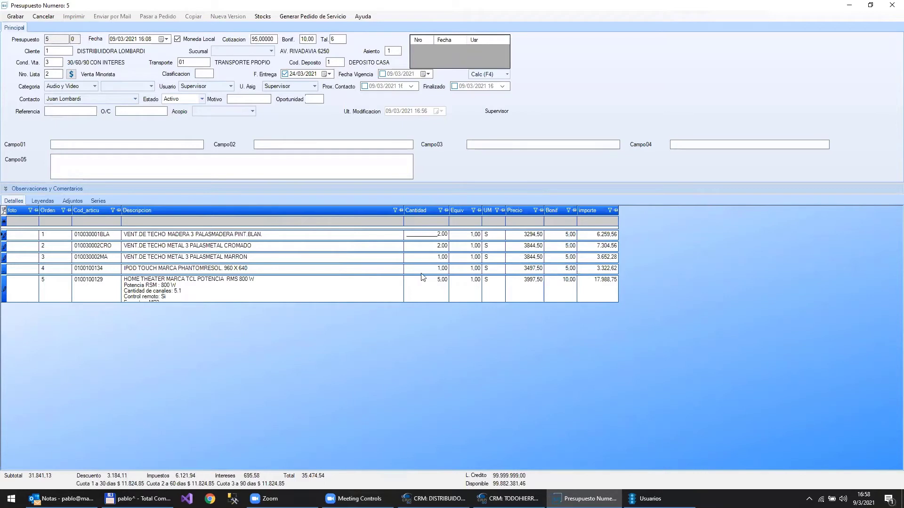
{"action": "left_click", "coordinate": [420, 289], "text": "shift"}
{"action": "right_click", "coordinate": [420, 289]}
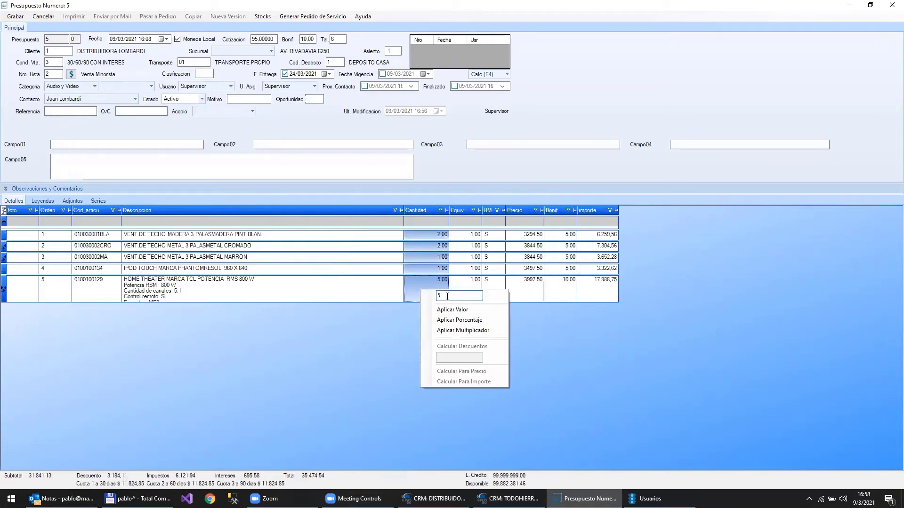
- Dismiss the quantity options and the unhandled error, then bring up line 2's discount calculation options
{"action": "left_click", "coordinate": [601, 236]}
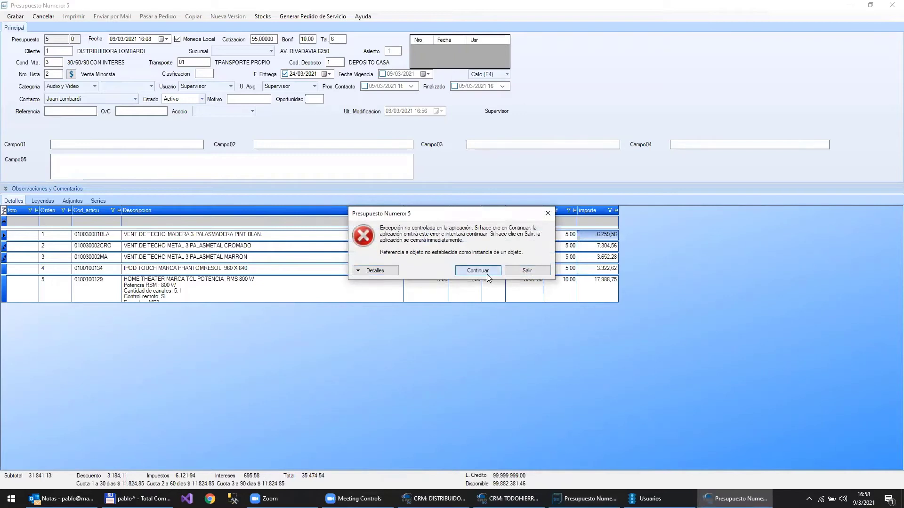
{"action": "left_click", "coordinate": [478, 270]}
{"action": "left_click", "coordinate": [571, 246]}
{"action": "right_click", "coordinate": [571, 249]}
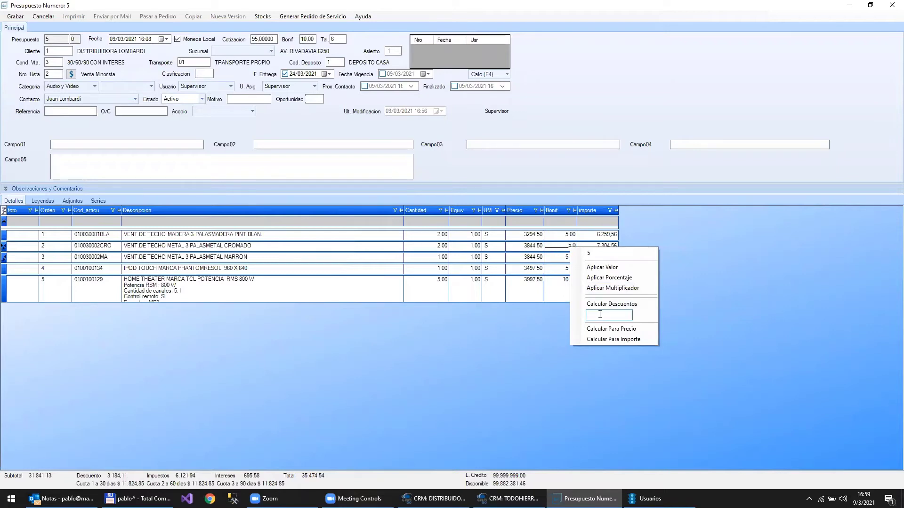
- Calculate line 2's discount for a 3500 net unit price, giving 8.96 and amount 7,000.06
{"action": "left_click", "coordinate": [600, 314]}
{"action": "type", "text": "3500"}
{"action": "left_click", "coordinate": [636, 329]}
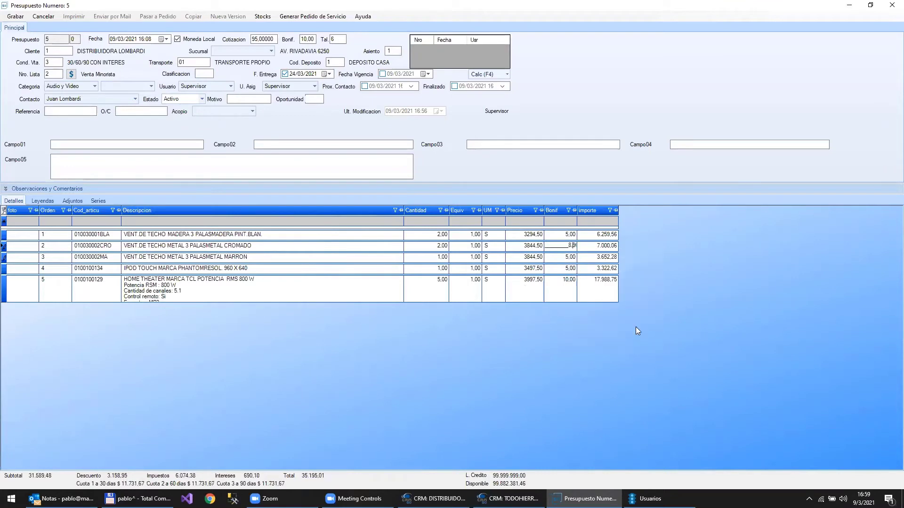
{"action": "left_click", "coordinate": [599, 258]}
{"action": "mouse_move", "coordinate": [594, 248]}
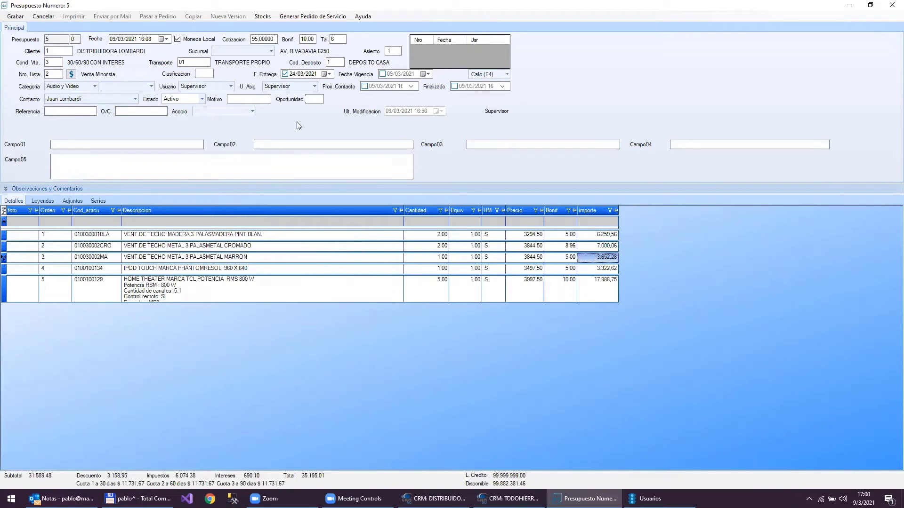
- Save quotation 5 and go back to the CRM: DISTRIBUIDORA LOMBARDI window's quotation list
{"action": "left_click", "coordinate": [13, 17]}
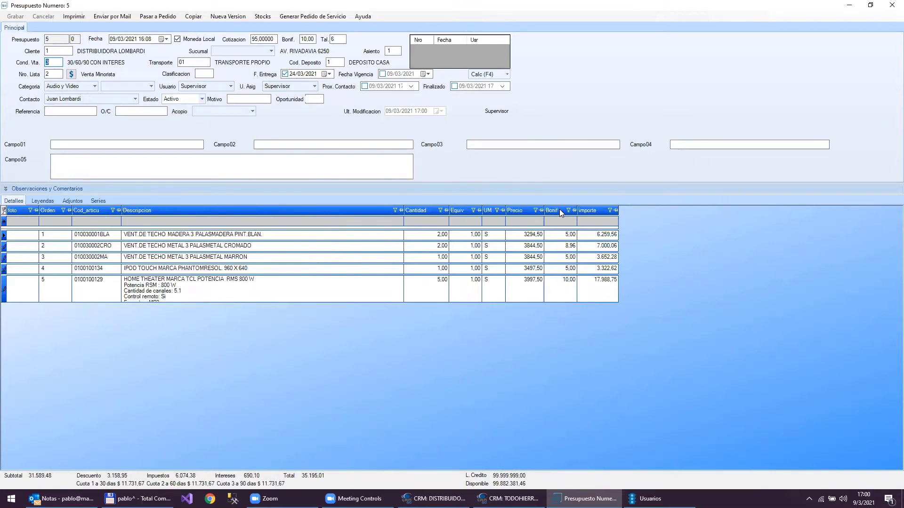
{"action": "left_click", "coordinate": [447, 498]}
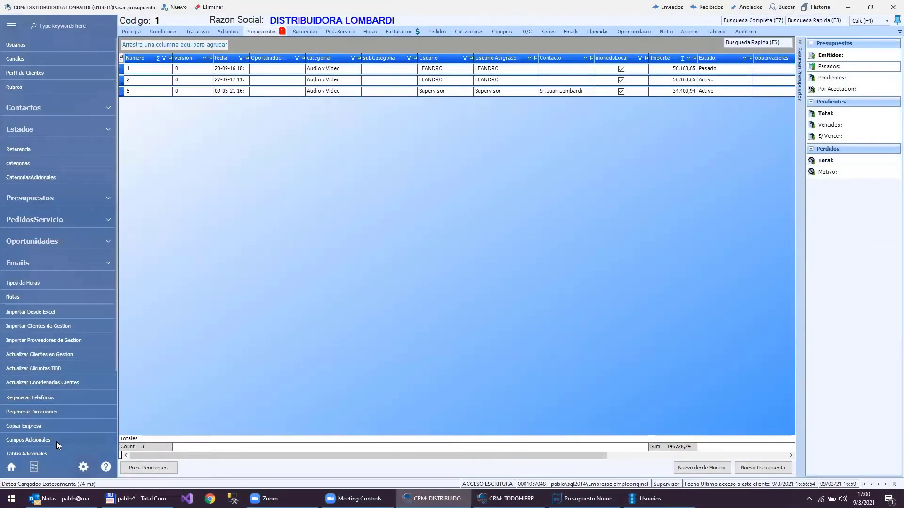
- Find the UTILIZADESCUENTOSENCASCADA parameter by searching 'cas', change its value from N to S, and save
{"action": "scroll", "coordinate": [57, 442], "scroll_direction": "down", "scroll_amount": 5}
{"action": "left_click", "coordinate": [37, 446]}
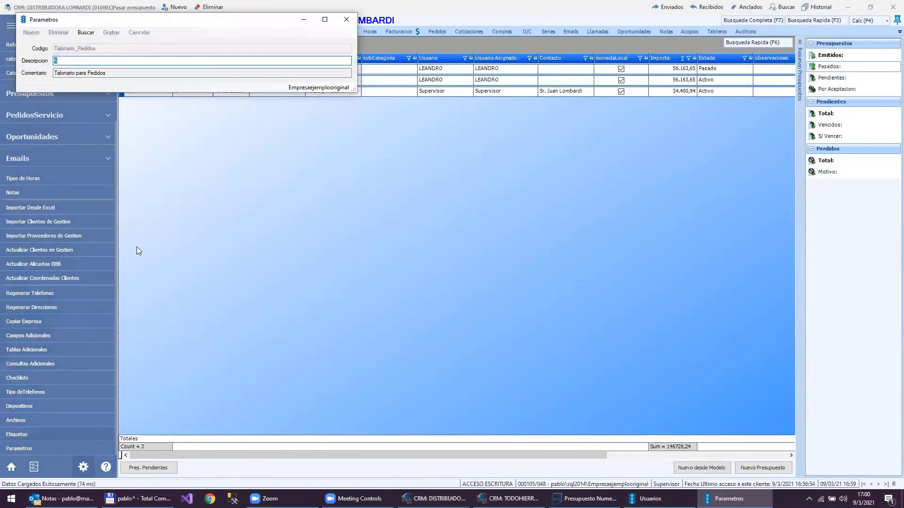
{"action": "left_click", "coordinate": [84, 33]}
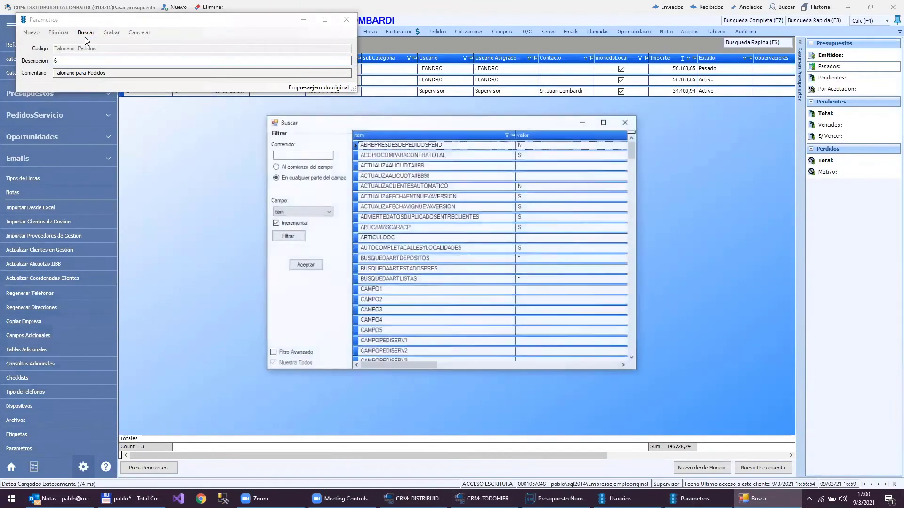
{"action": "type", "text": "cas"}
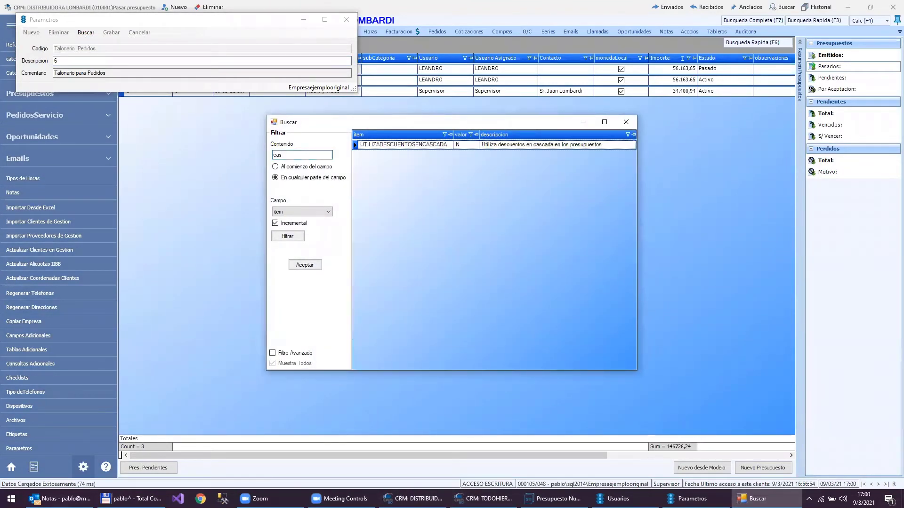
{"action": "key", "text": "Return"}
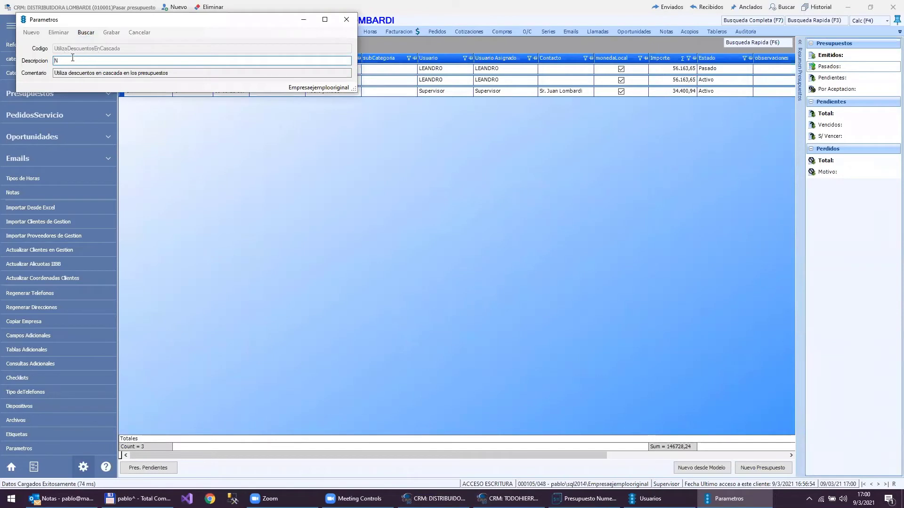
{"action": "left_click_drag", "start_coordinate": [69, 60], "coordinate": [33, 65]}
{"action": "type", "text": "S"}
{"action": "left_click", "coordinate": [111, 32]}
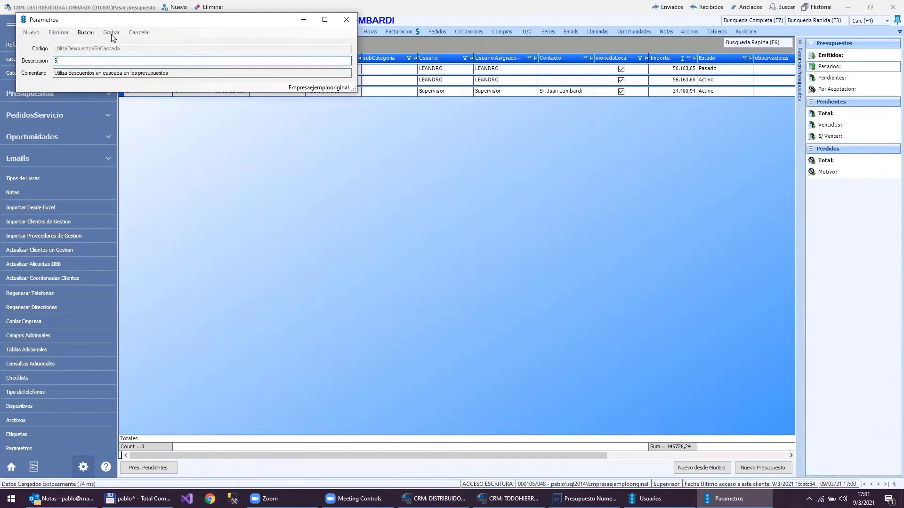
{"action": "left_click", "coordinate": [347, 19]}
{"action": "key", "text": "Return"}
{"action": "key", "text": "Return"}
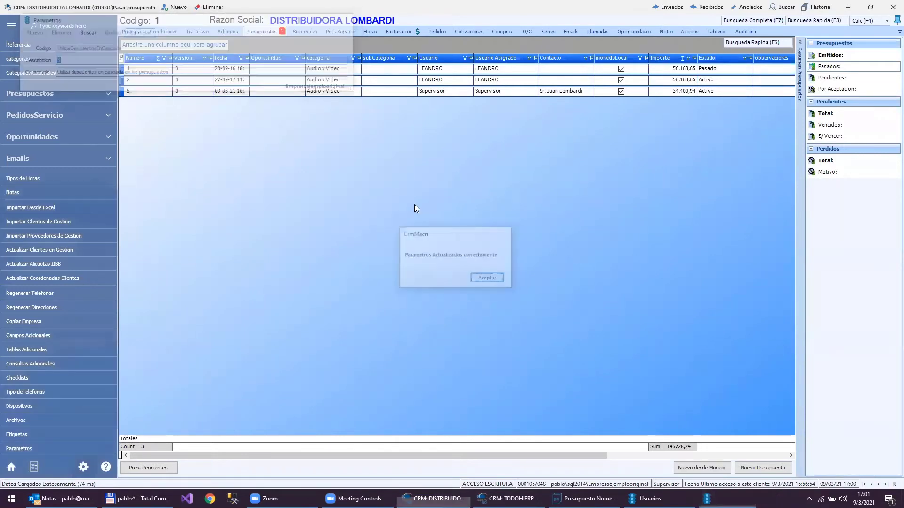
{"action": "left_click", "coordinate": [156, 91]}
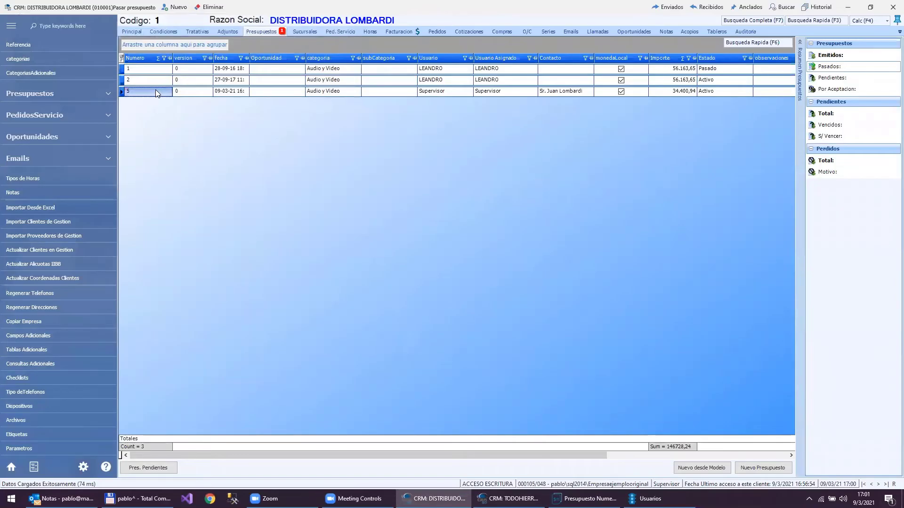
- Open quotation 5 and re-enter line 2's first discount of 10
{"action": "double_click", "coordinate": [156, 89]}
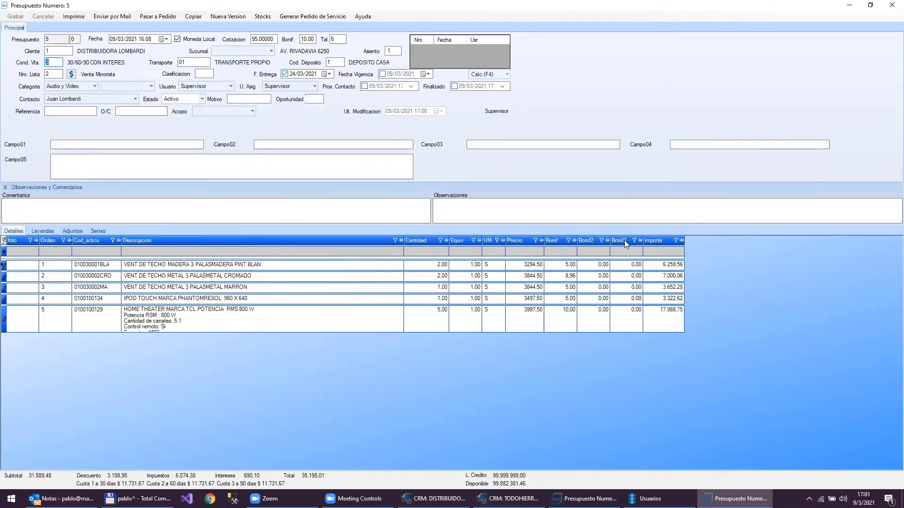
{"action": "mouse_move", "coordinate": [624, 240]}
{"action": "left_mouse_down"}
{"action": "mouse_move", "coordinate": [563, 186]}
{"action": "mouse_move", "coordinate": [618, 237]}
{"action": "left_mouse_up"}
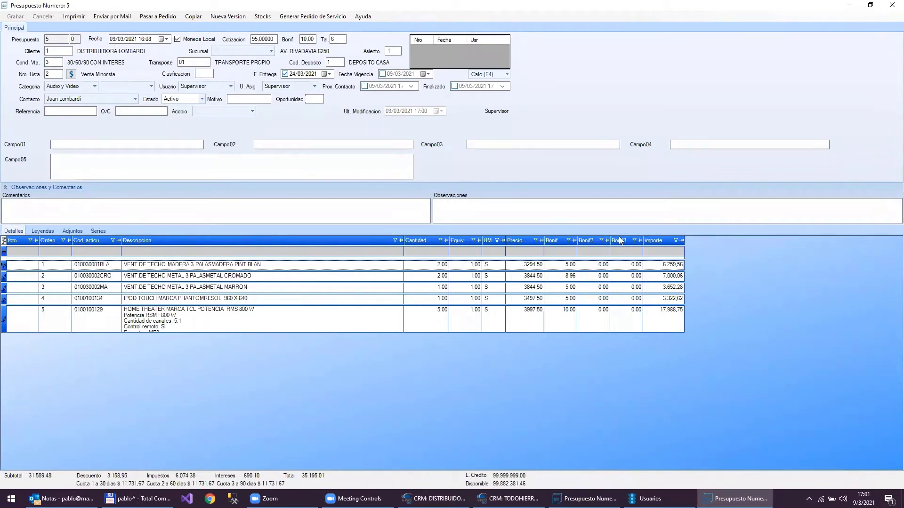
{"action": "left_click", "coordinate": [566, 278]}
{"action": "left_click", "coordinate": [567, 276]}
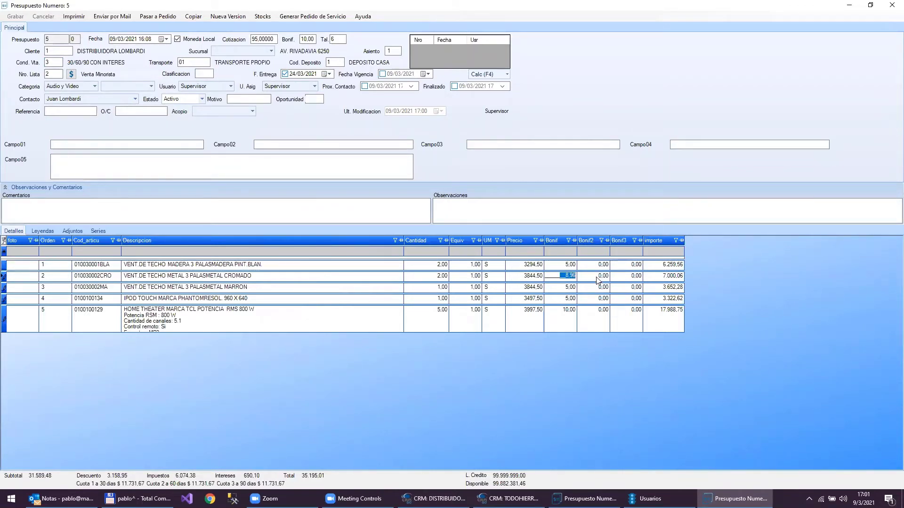
{"action": "type", "text": "10"}
{"action": "key", "text": "Return"}
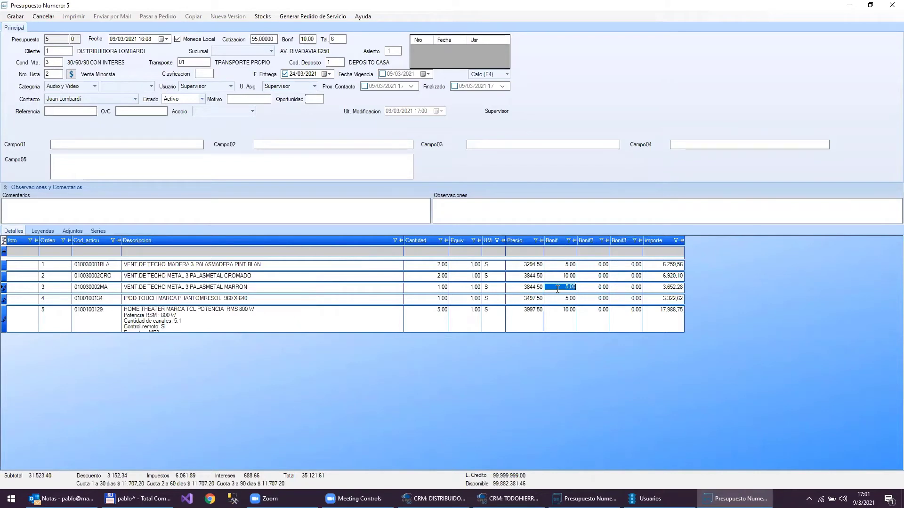
- Add line 2's second discount of 5 and third discount of 3, making its amount 6,376.88
{"action": "key", "text": "Up"}
{"action": "key", "text": "Tab"}
{"action": "type", "text": "5"}
{"action": "key", "text": "Tab"}
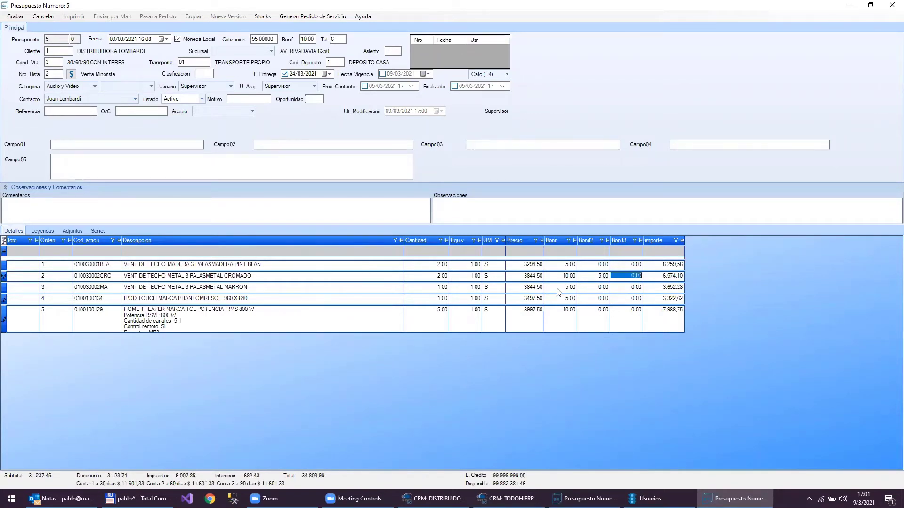
{"action": "type", "text": "3"}
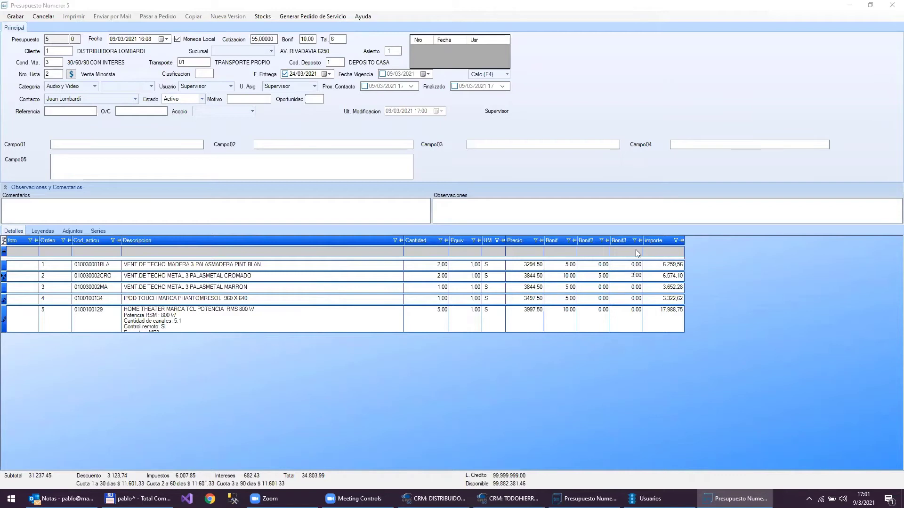
{"action": "left_click", "coordinate": [658, 280]}
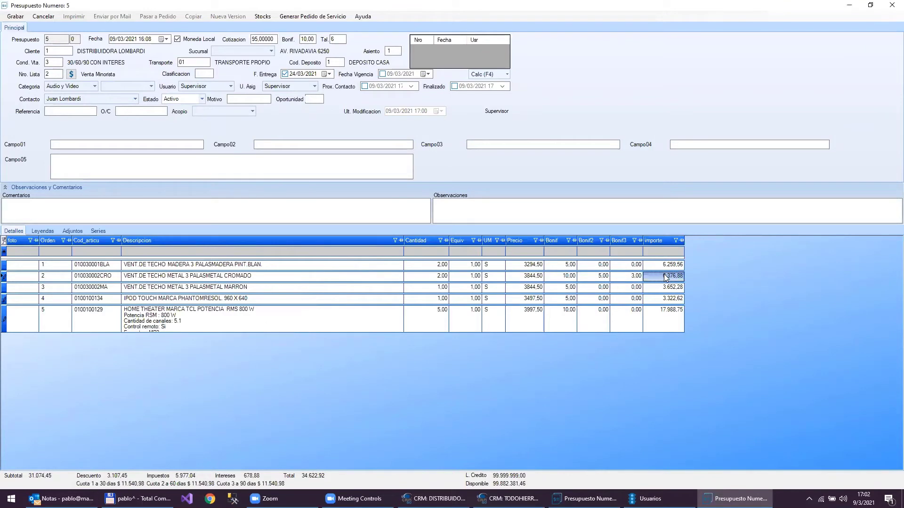
{"action": "mouse_move", "coordinate": [665, 275]}
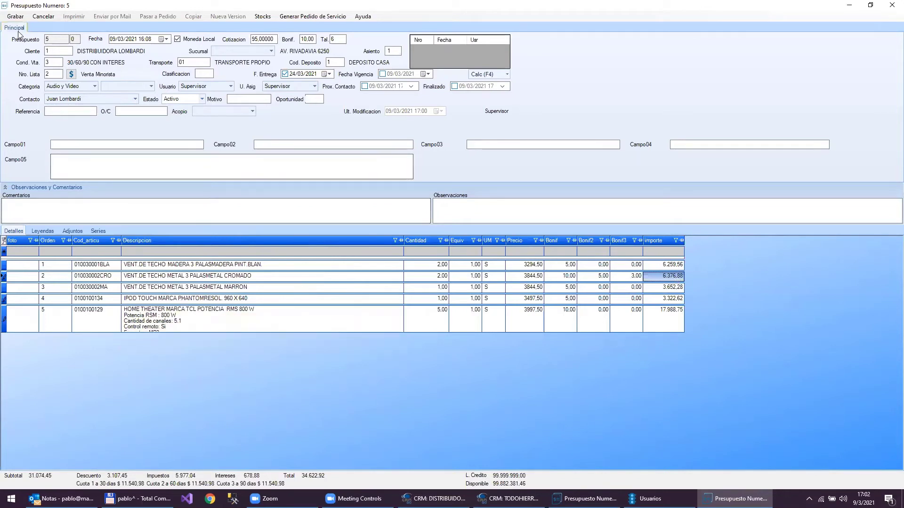
- Save quotation 5 and expand the HOME THEATER line's Descripcion cell for editing
{"action": "left_click", "coordinate": [15, 16]}
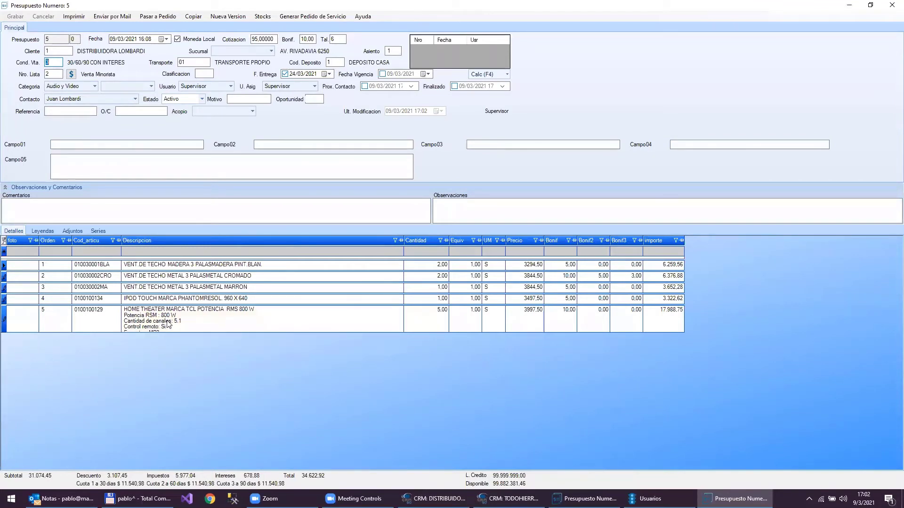
{"action": "double_click", "coordinate": [168, 322]}
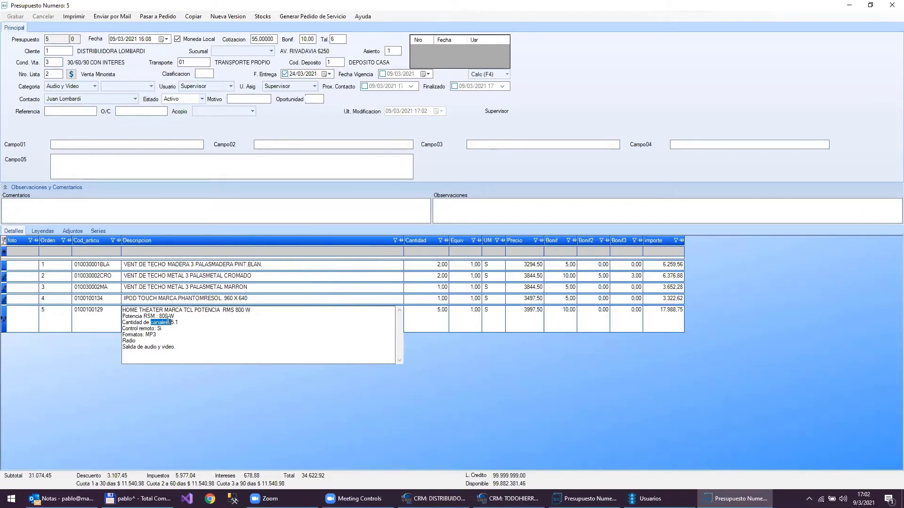
- Open the HOME THEATER description in the Editor de Texto, maximized to full screen
{"action": "double_click", "coordinate": [167, 322]}
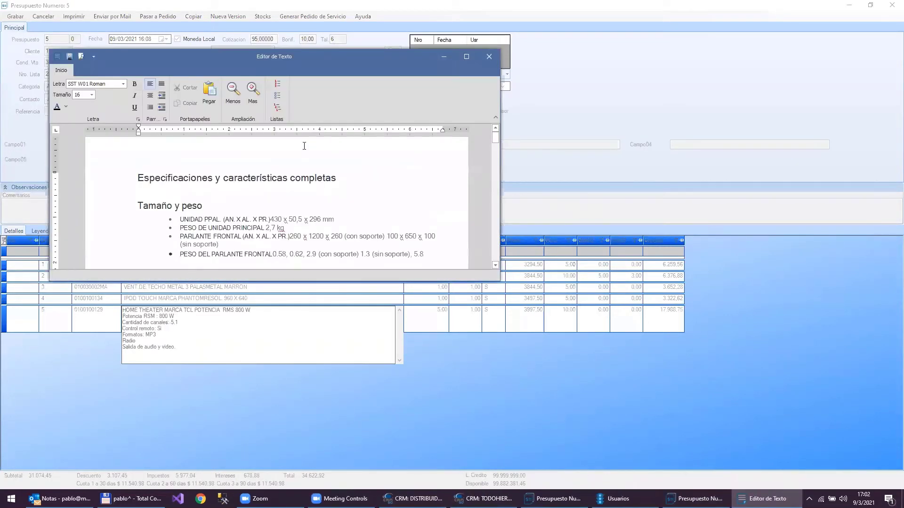
{"action": "double_click", "coordinate": [377, 57]}
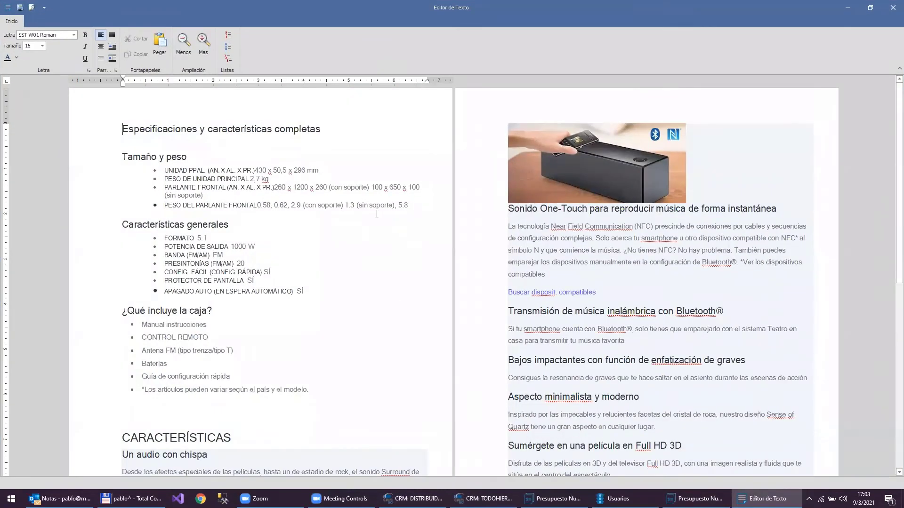
{"action": "scroll", "coordinate": [376, 213], "scroll_direction": "down", "scroll_amount": 9}
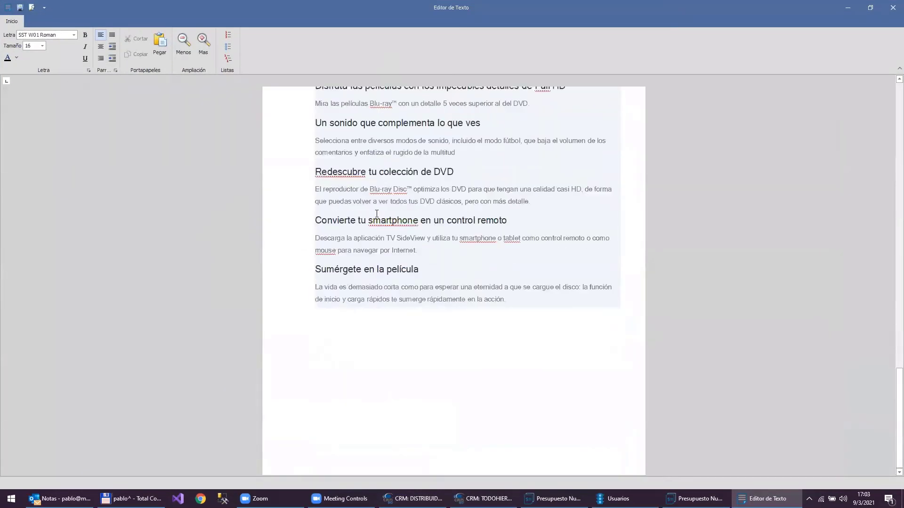
{"action": "scroll", "coordinate": [376, 214], "scroll_direction": "up", "scroll_amount": 9}
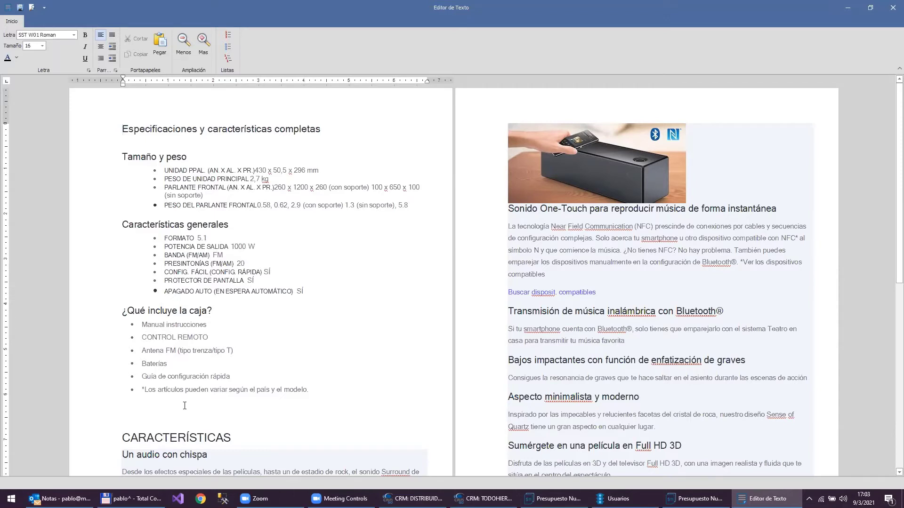
{"action": "scroll", "coordinate": [755, 315], "scroll_direction": "down", "scroll_amount": 10}
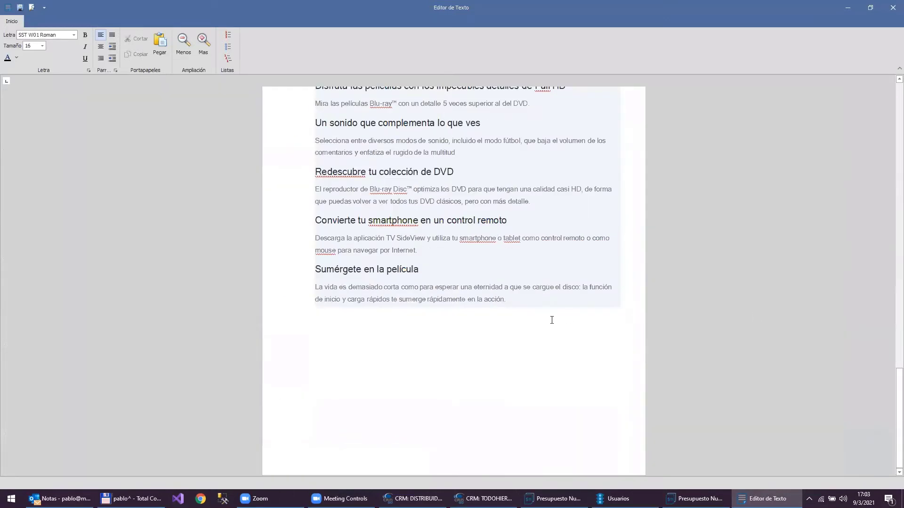
- Replace the old description with the pasted specification list, removing the trailing empty bullet
{"action": "key", "text": "ctrl+a"}
{"action": "key", "text": "Delete"}
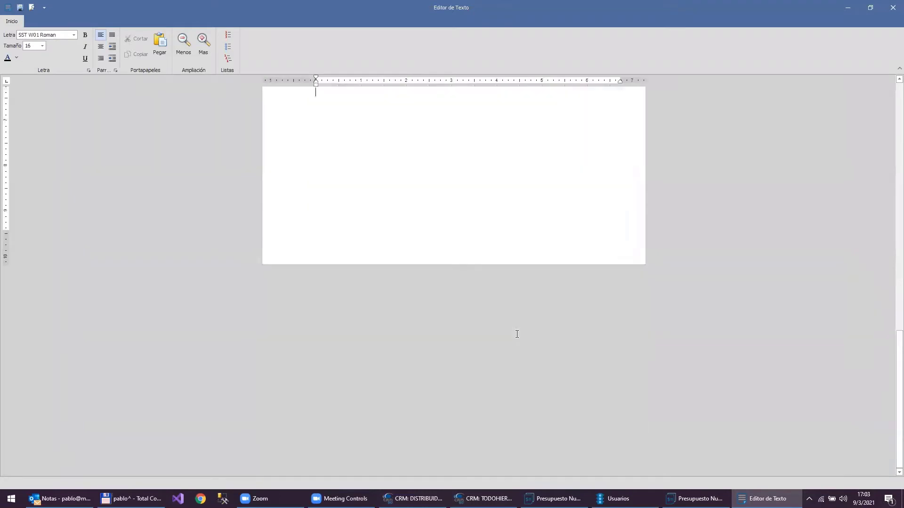
{"action": "key", "text": "ctrl+v"}
{"action": "left_click", "coordinate": [475, 243]}
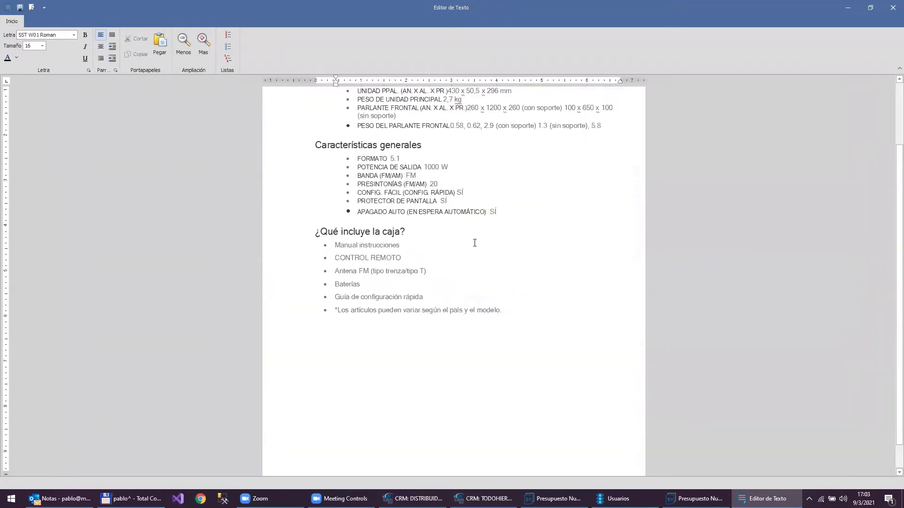
{"action": "key", "text": "BackSpace"}
{"action": "key", "text": "BackSpace"}
{"action": "key", "text": "BackSpace"}
{"action": "scroll", "coordinate": [474, 243], "scroll_direction": "up", "scroll_amount": 3}
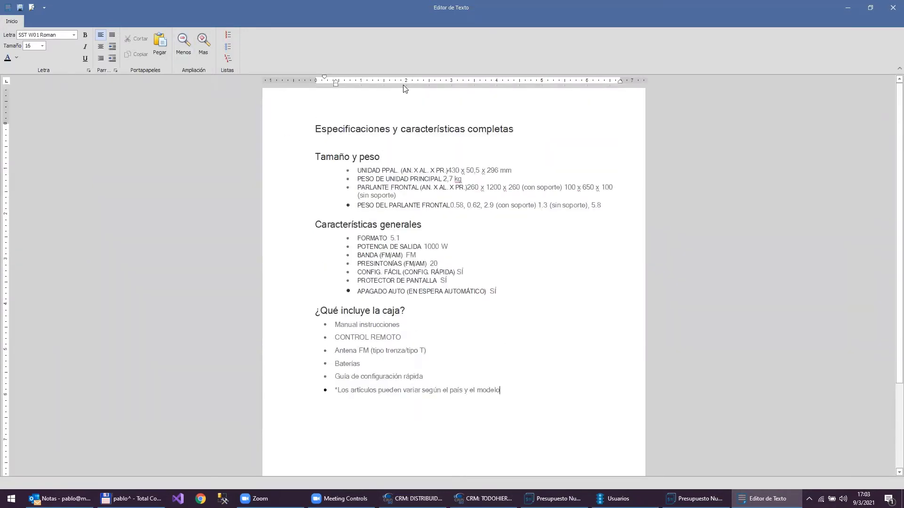
- Format the specifications title as red, bold, size 28 and centred
{"action": "left_click", "coordinate": [282, 132]}
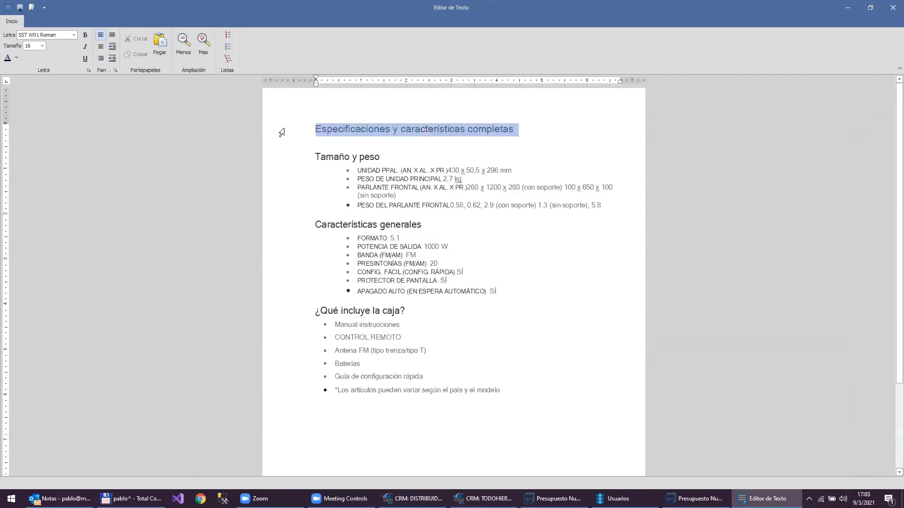
{"action": "left_click", "coordinate": [18, 58]}
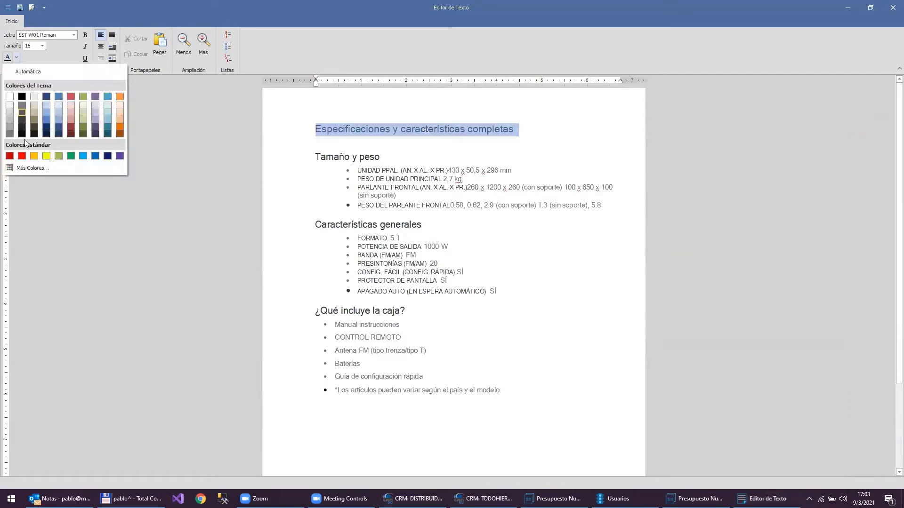
{"action": "left_click", "coordinate": [18, 156]}
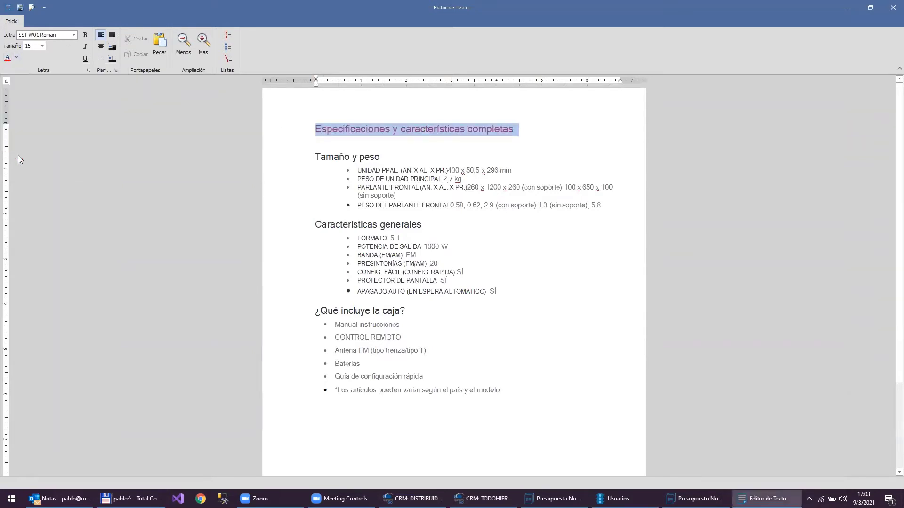
{"action": "left_click", "coordinate": [85, 36]}
{"action": "left_click", "coordinate": [42, 45]}
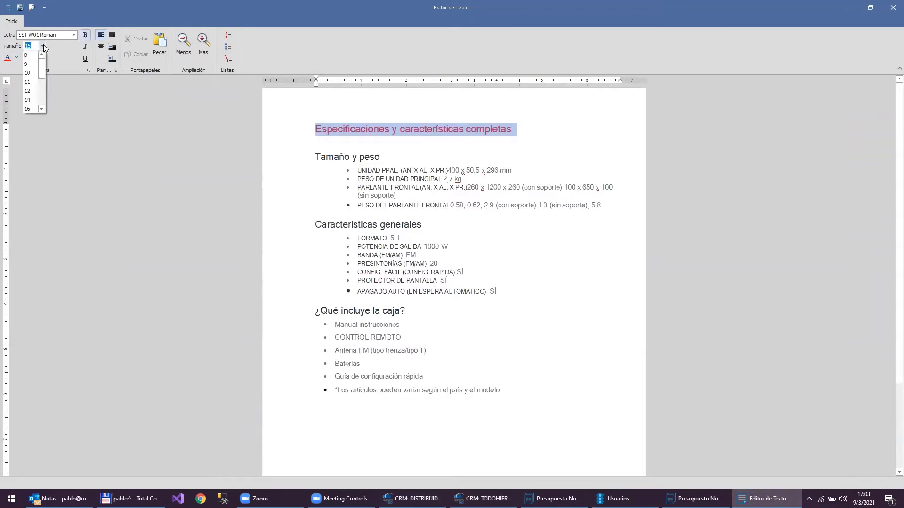
{"action": "left_click", "coordinate": [42, 97]}
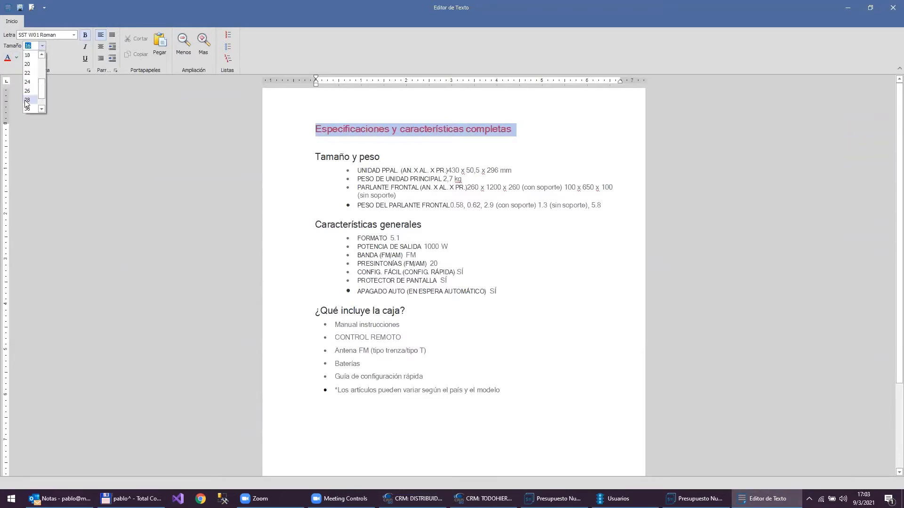
{"action": "left_click", "coordinate": [29, 100]}
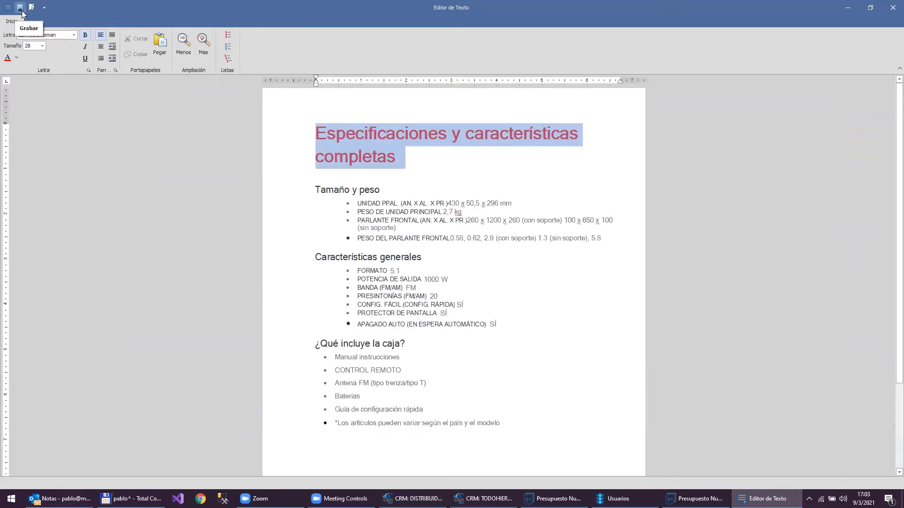
{"action": "left_click", "coordinate": [101, 48]}
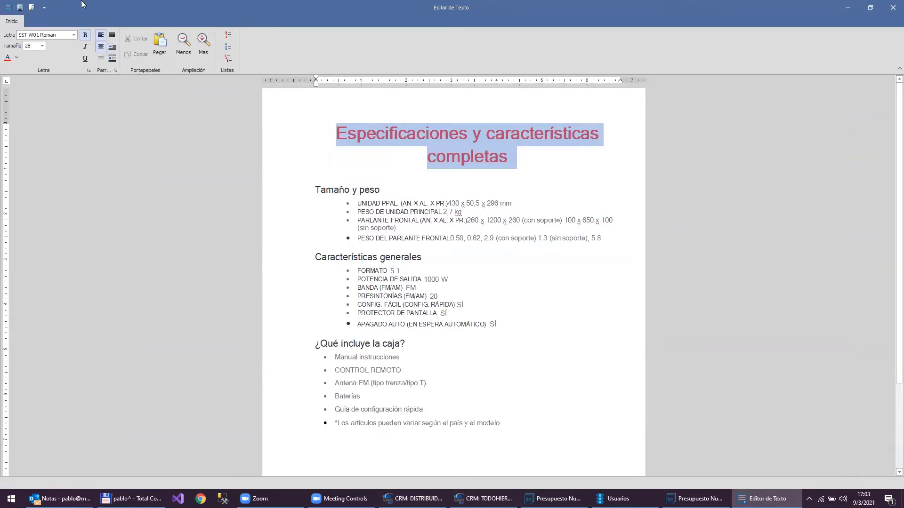
- Save the formatted description to the HOME THEATER line 5 and return to the line
{"action": "left_click", "coordinate": [20, 8]}
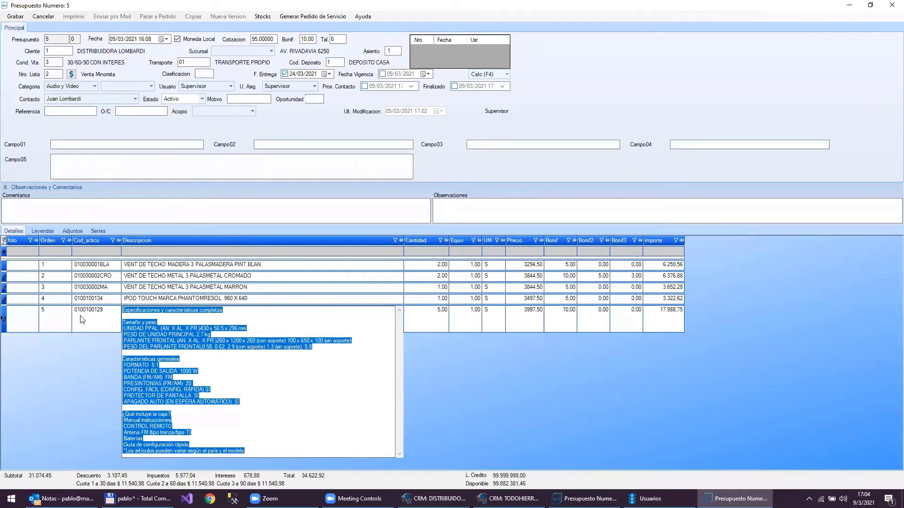
{"action": "left_click", "coordinate": [137, 303]}
{"action": "left_click", "coordinate": [109, 324]}
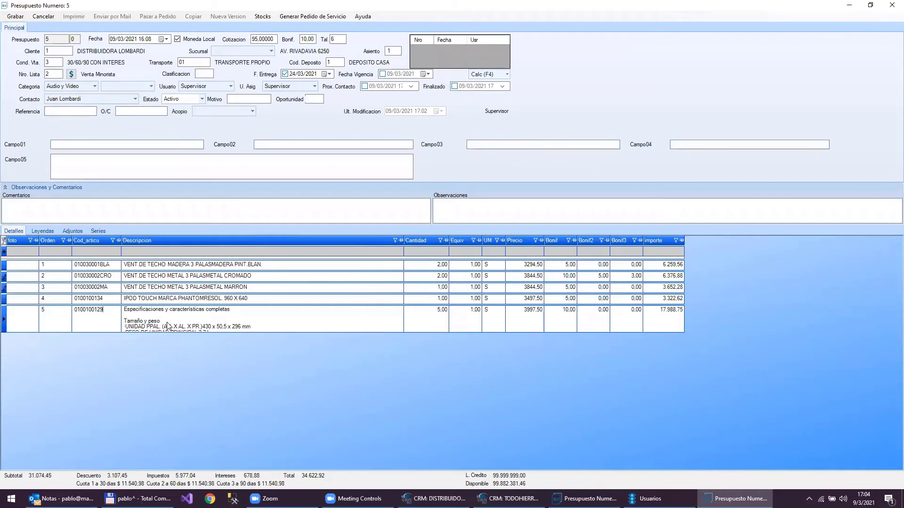
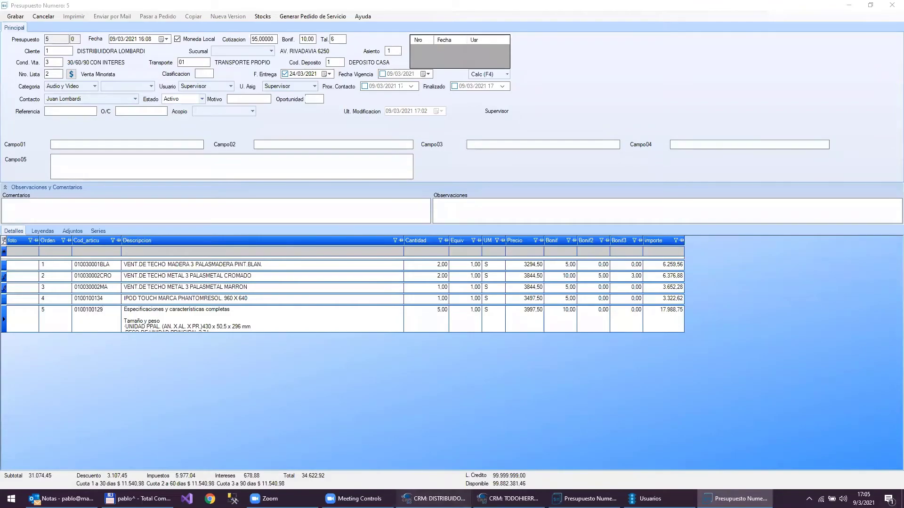
- Find the CopiaDescripcionRTFADescr parameter in Parametros, change it from S to N and save it
{"action": "left_click", "coordinate": [433, 499]}
{"action": "left_click", "coordinate": [24, 450]}
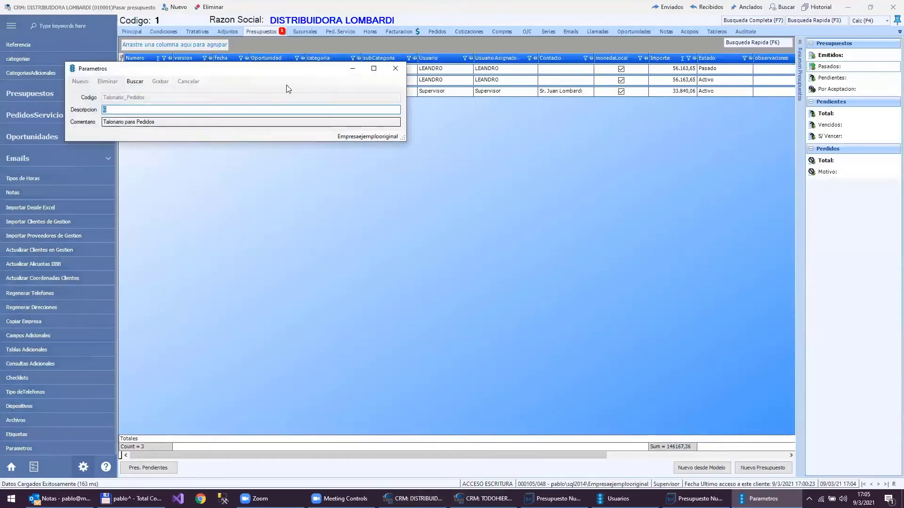
{"action": "left_click", "coordinate": [134, 82]}
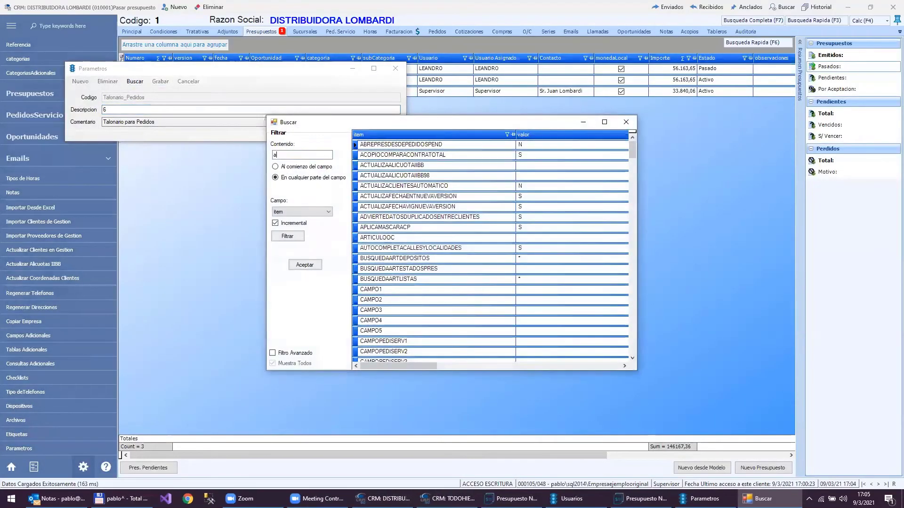
{"action": "type", "text": "rtf"}
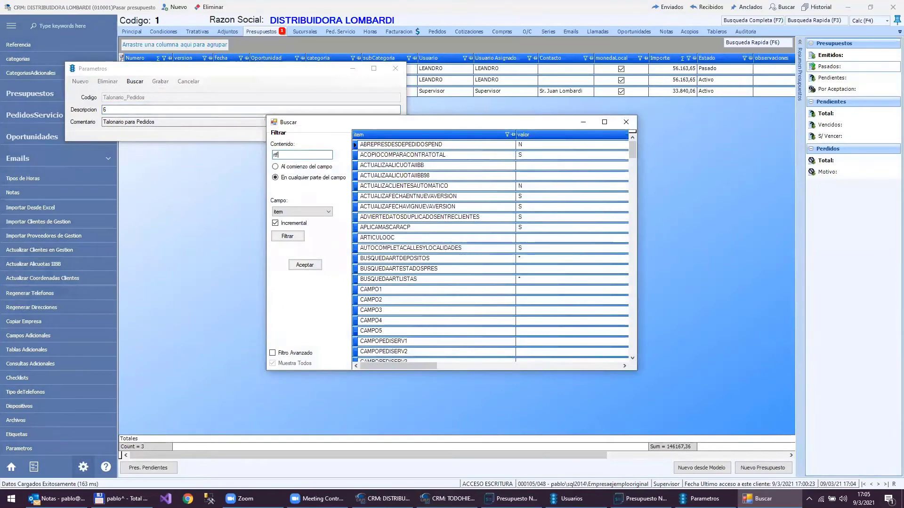
{"action": "key", "text": "Return"}
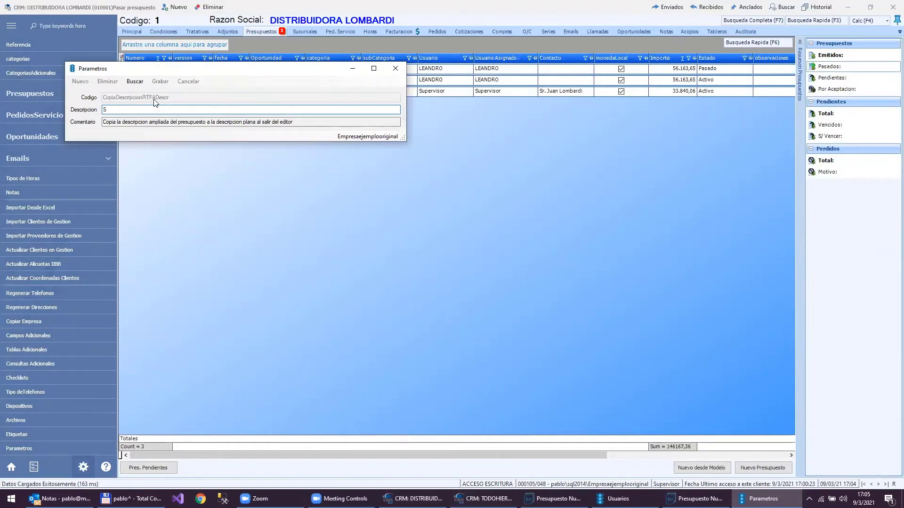
{"action": "left_click_drag", "start_coordinate": [123, 110], "coordinate": [1, 178]}
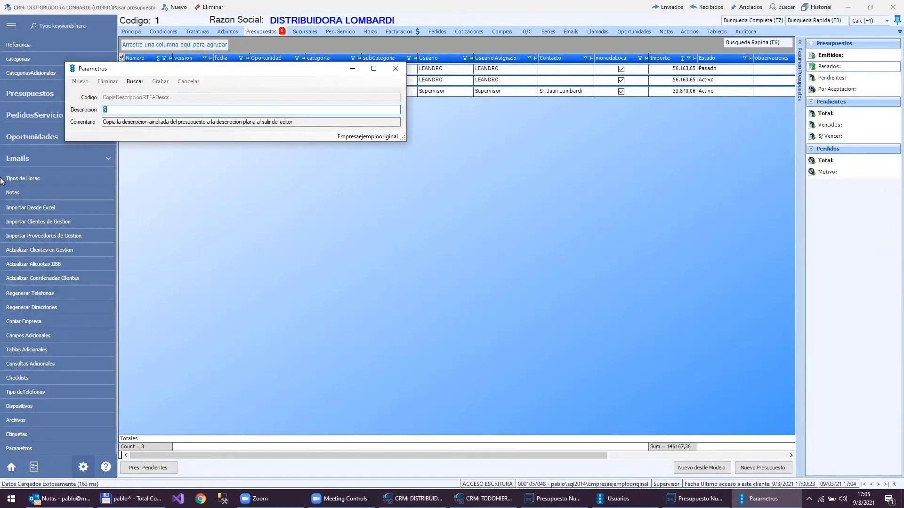
{"action": "type", "text": "N"}
{"action": "left_click", "coordinate": [165, 83]}
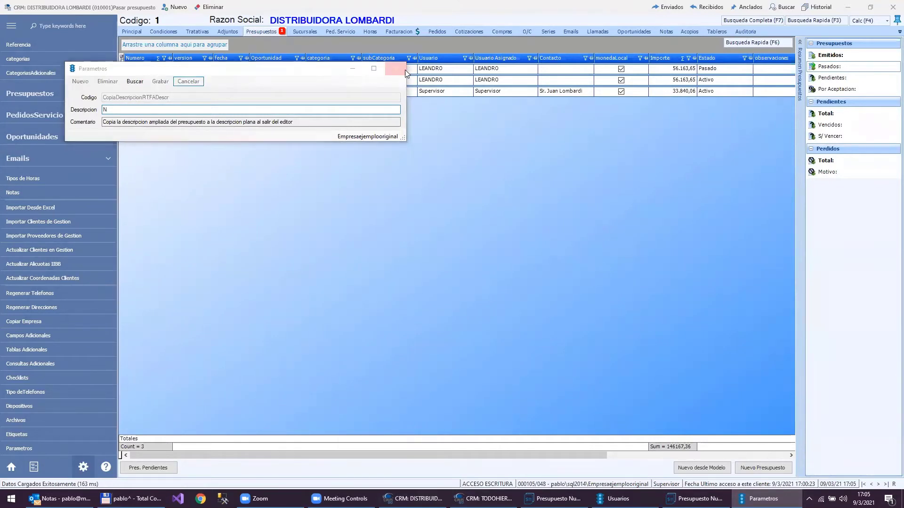
{"action": "key", "text": "Return"}
{"action": "key", "text": "Return"}
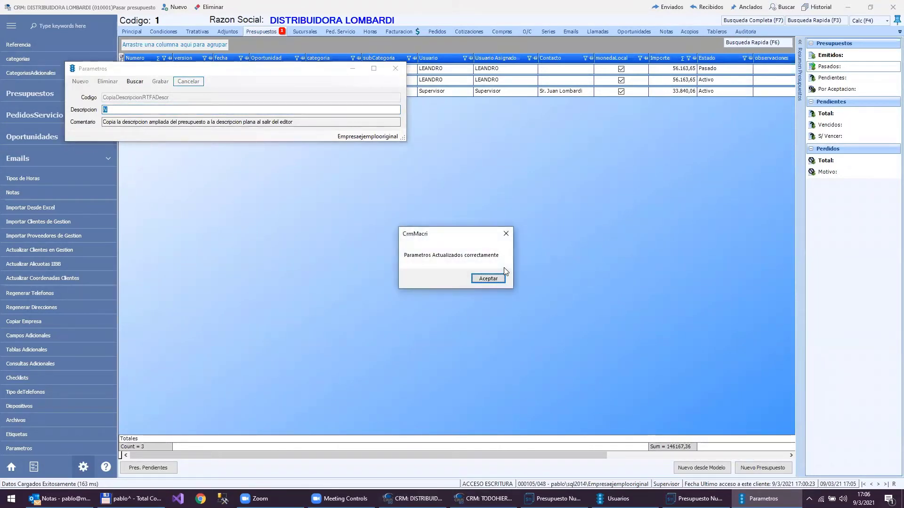
{"action": "key", "text": "Escape"}
{"action": "left_click", "coordinate": [847, 7]}
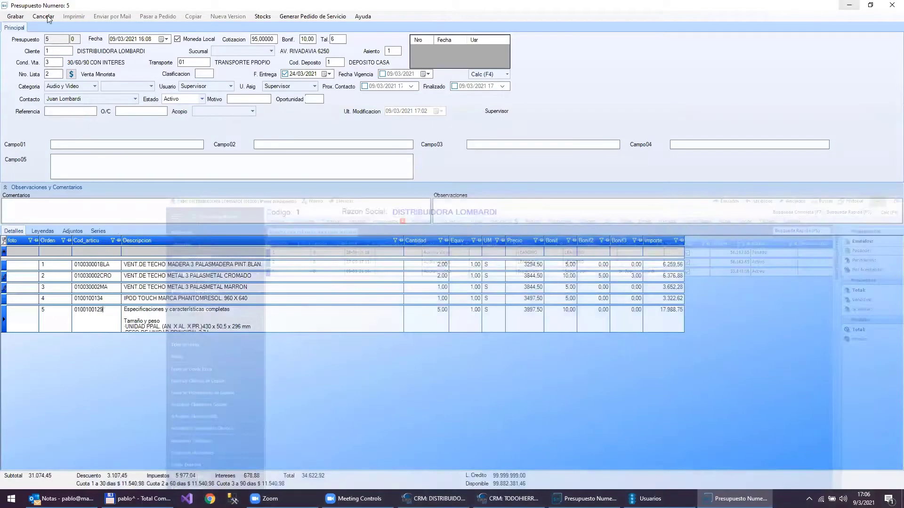
- Discard the unsaved quotation 5 edits, close its windows and reopen quotation 5 from the customer's list
{"action": "left_click", "coordinate": [44, 16]}
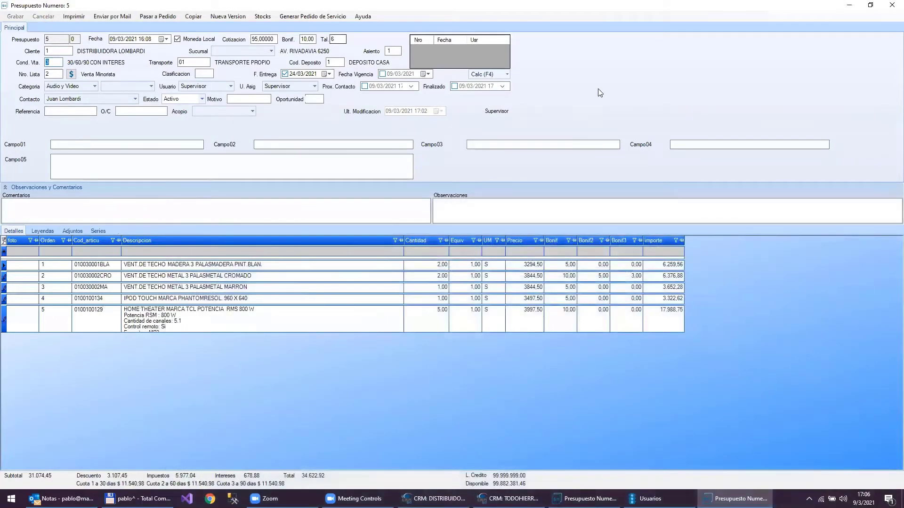
{"action": "left_click", "coordinate": [891, 4]}
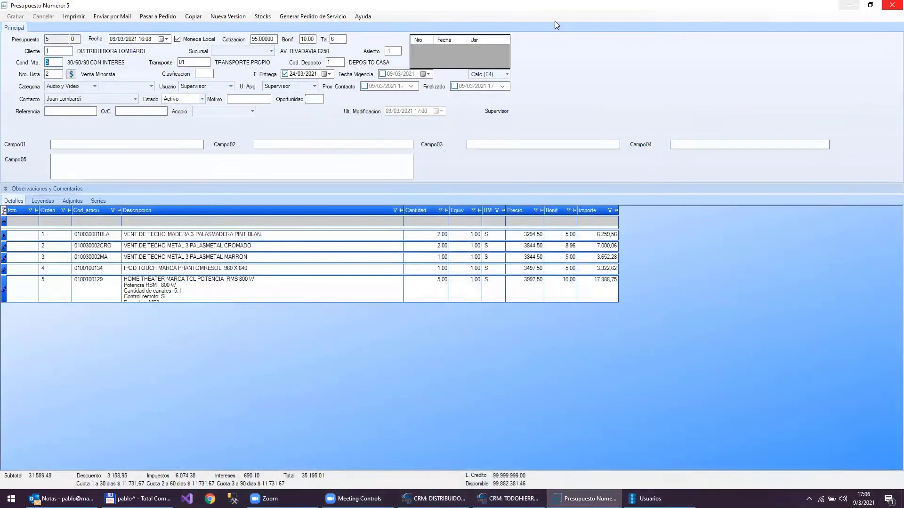
{"action": "left_click", "coordinate": [891, 4]}
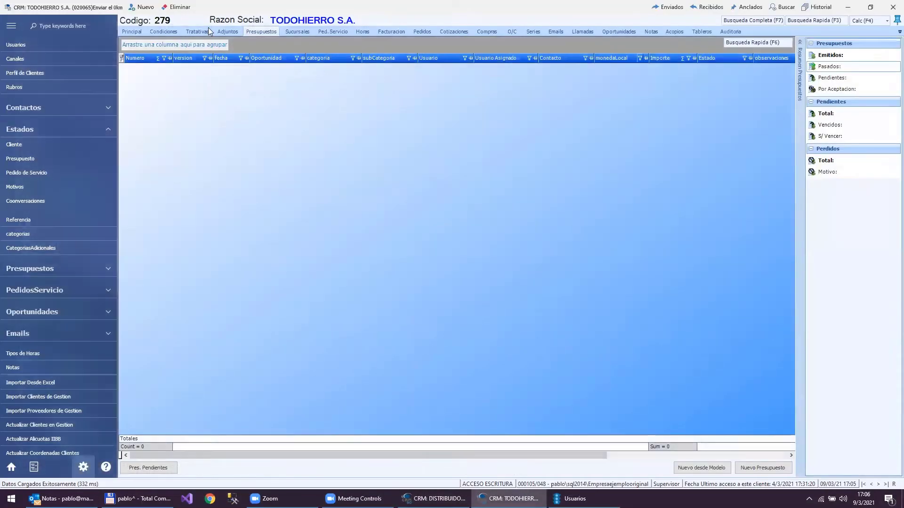
{"action": "left_click", "coordinate": [435, 498]}
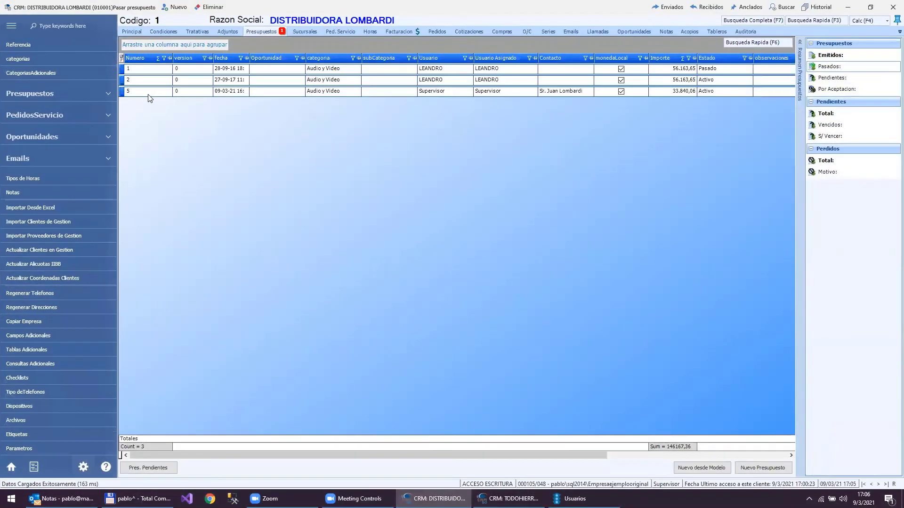
{"action": "left_click", "coordinate": [147, 93]}
{"action": "double_click", "coordinate": [147, 94]}
- Open line 5's description in the text editor and make the specifications heading red, size 36
{"action": "left_click", "coordinate": [170, 291]}
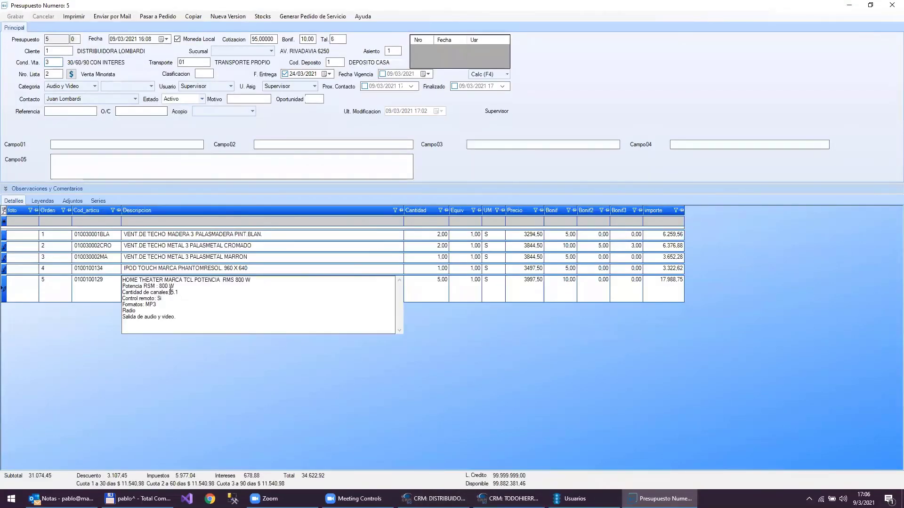
{"action": "double_click", "coordinate": [170, 291]}
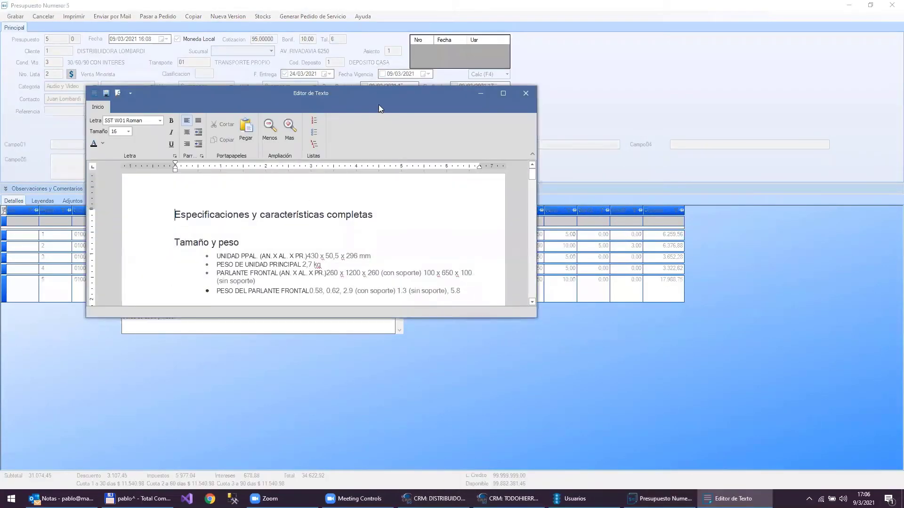
{"action": "left_click", "coordinate": [152, 221]}
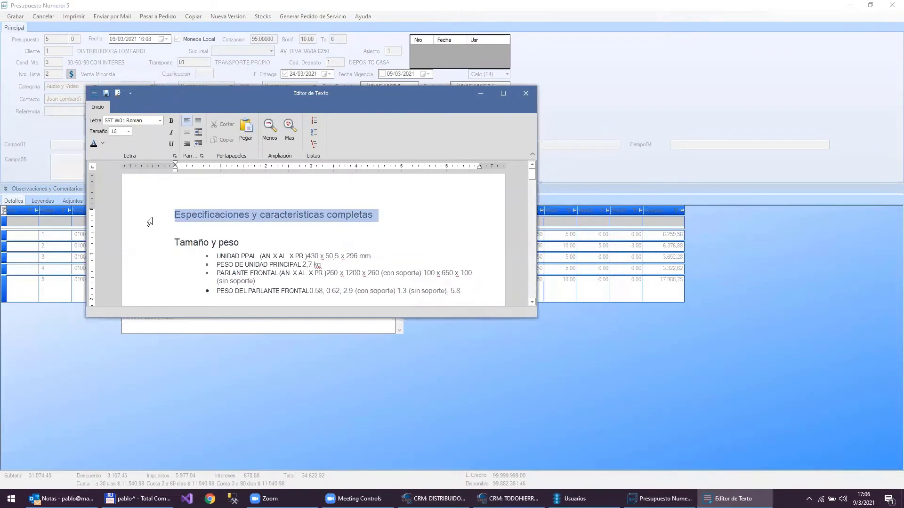
{"action": "left_click", "coordinate": [127, 133]}
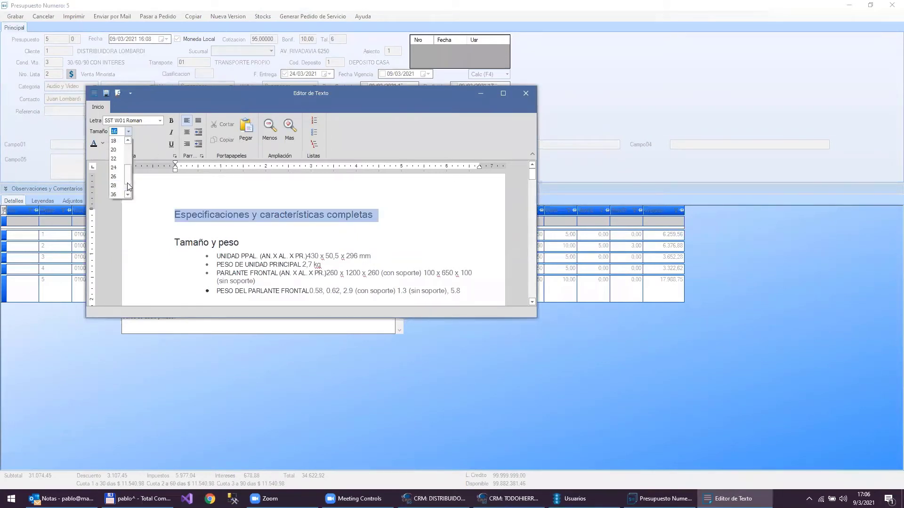
{"action": "left_click", "coordinate": [114, 194]}
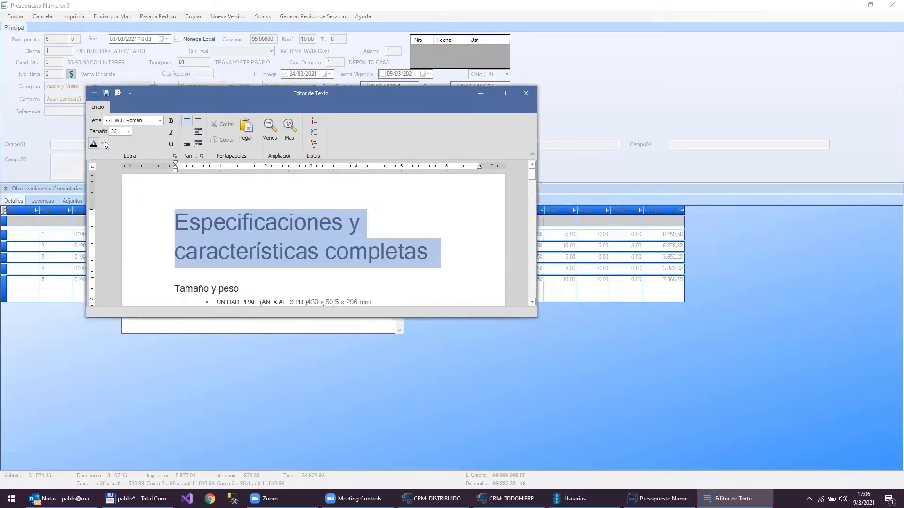
{"action": "left_click", "coordinate": [102, 143]}
{"action": "left_click", "coordinate": [108, 241]}
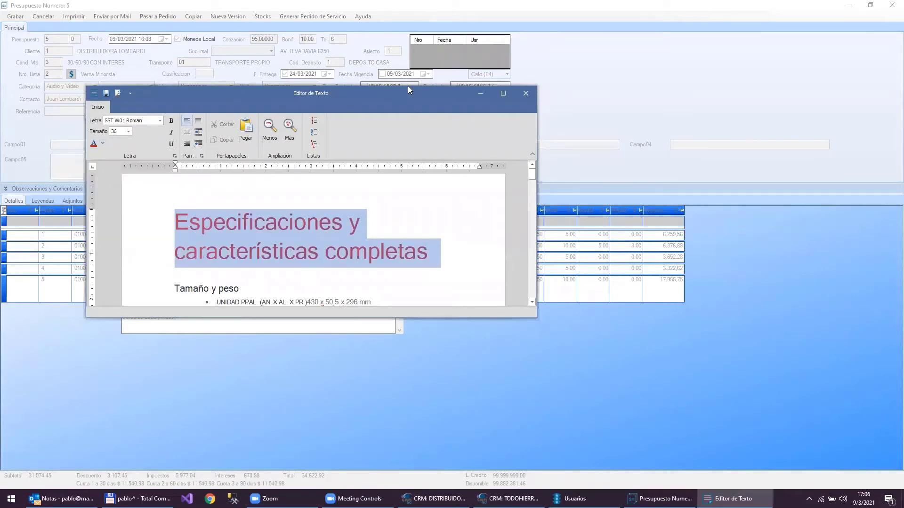
- Delete the extra pages after the last bullet and save the specification text
{"action": "double_click", "coordinate": [387, 94]}
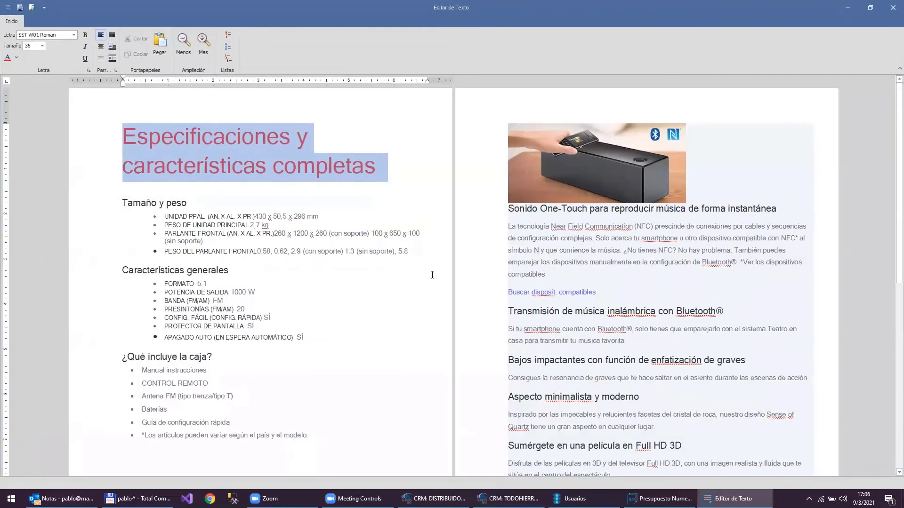
{"action": "left_click", "coordinate": [208, 436]}
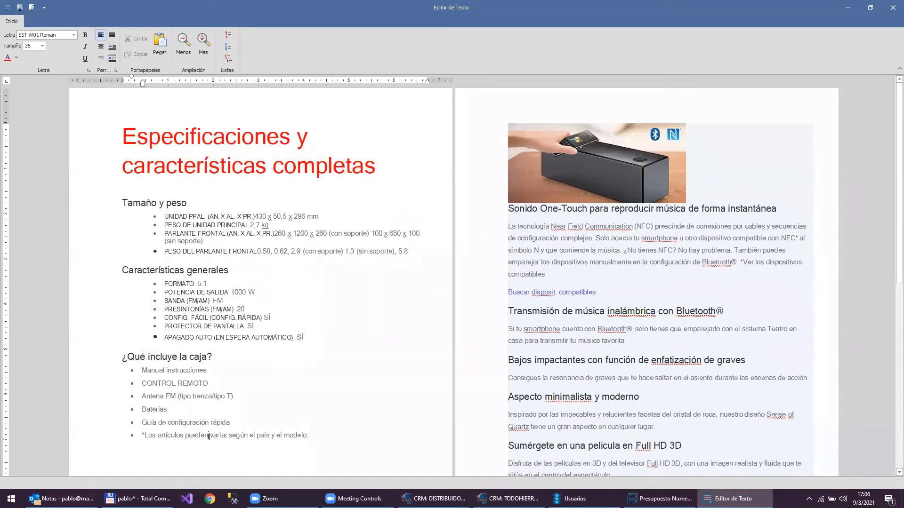
{"action": "key", "text": "ctrl+shift+End"}
{"action": "key", "text": "Delete"}
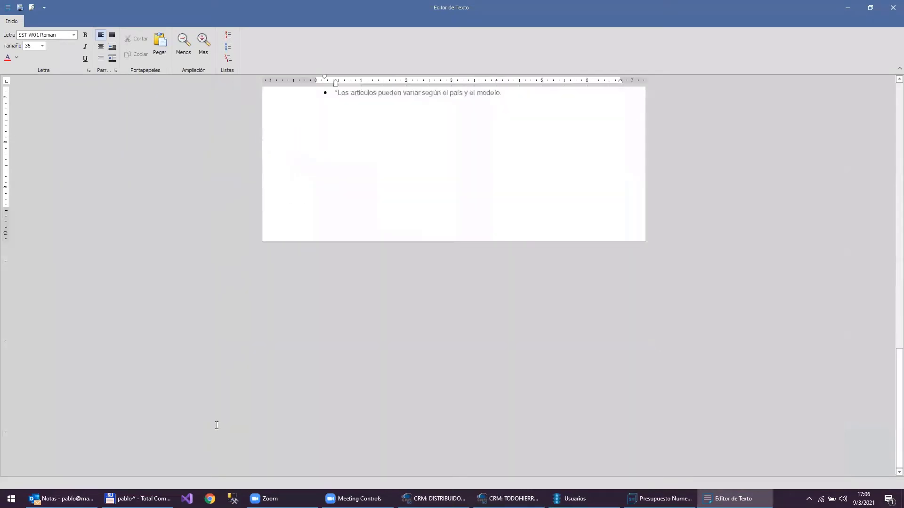
{"action": "scroll", "coordinate": [464, 259], "scroll_direction": "up", "scroll_amount": 5}
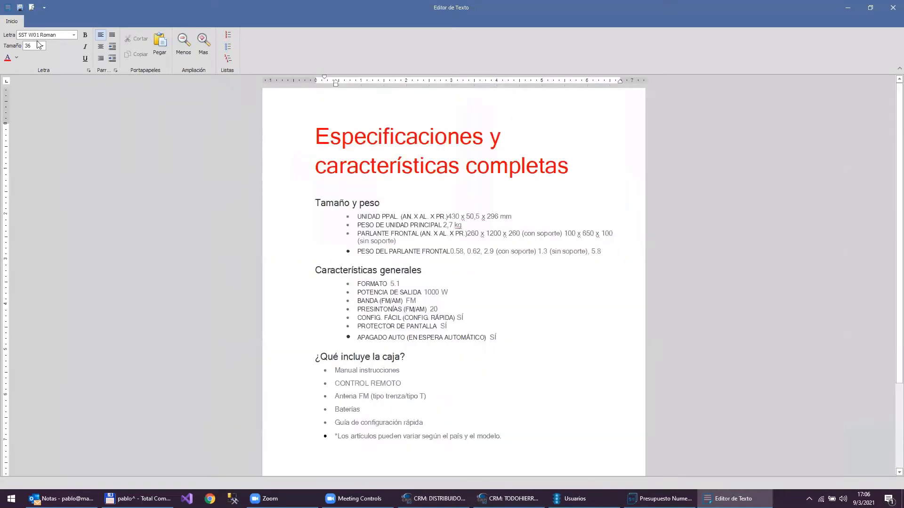
{"action": "left_click", "coordinate": [19, 10]}
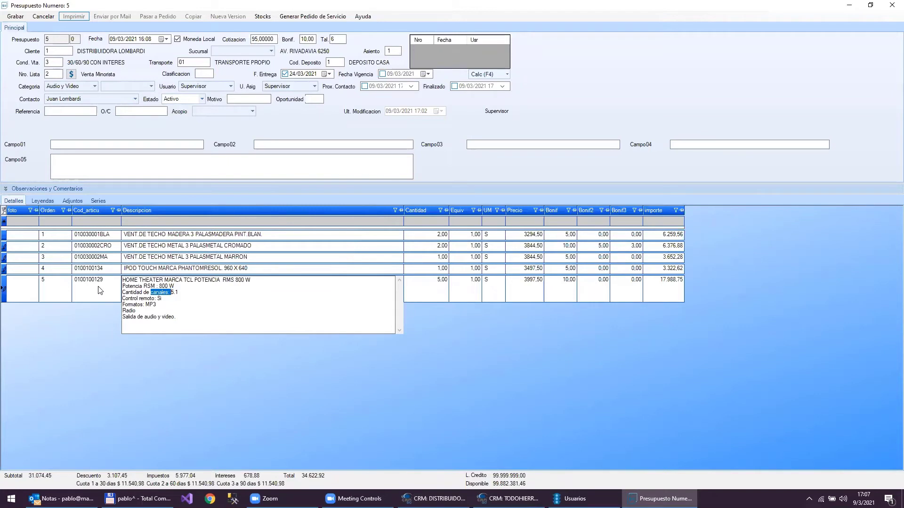
- Close the home theater line's description editor by clicking into row 4's description
{"action": "left_click", "coordinate": [171, 270]}
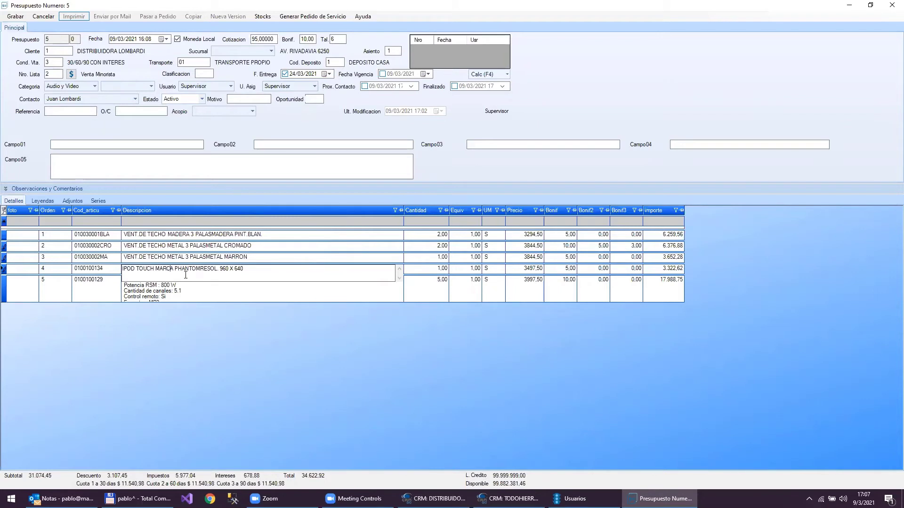
- Save quotation 5 with its five item lines totalling 34,622.92
{"action": "left_click", "coordinate": [14, 18]}
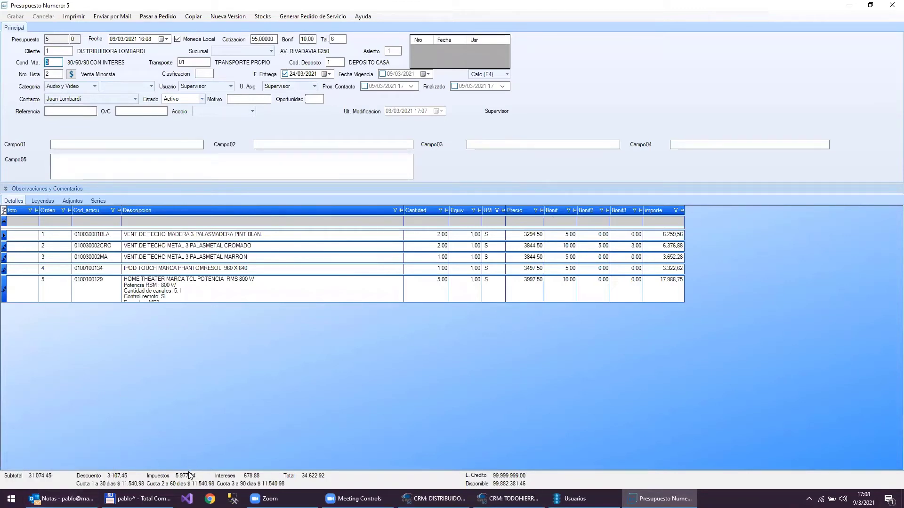
- Set the sale condition to 2 (30 / 60 DIAS) after briefly trying condition 3
{"action": "mouse_move", "coordinate": [185, 476]}
{"action": "type", "text": "2"}
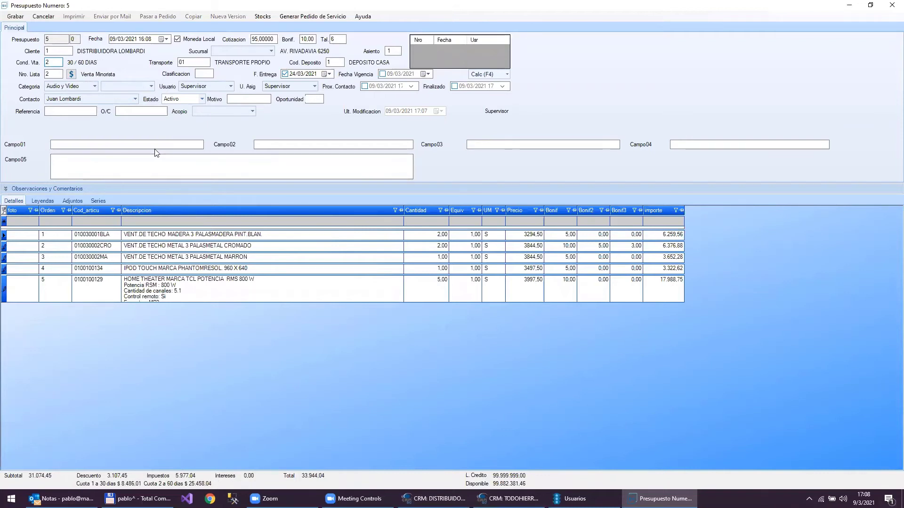
{"action": "key", "text": "BackSpace"}
{"action": "type", "text": "3"}
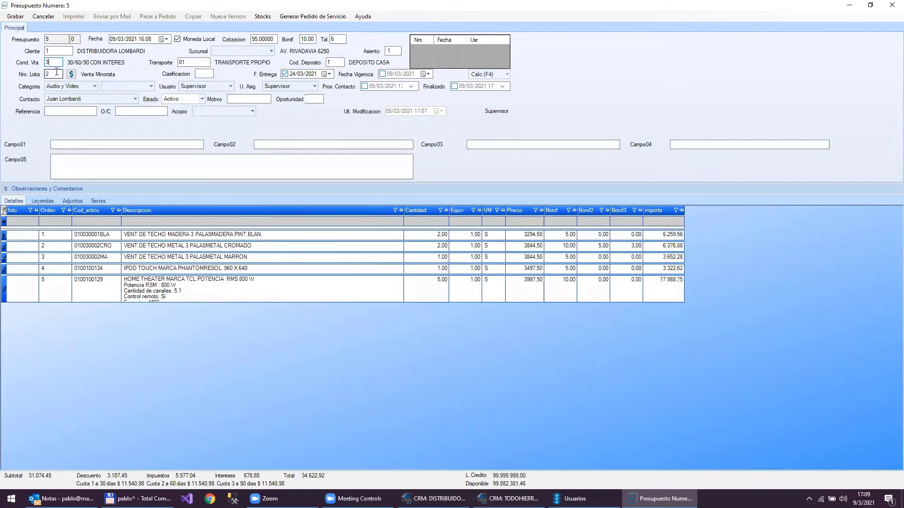
{"action": "key", "text": "BackSpace"}
{"action": "type", "text": "2"}
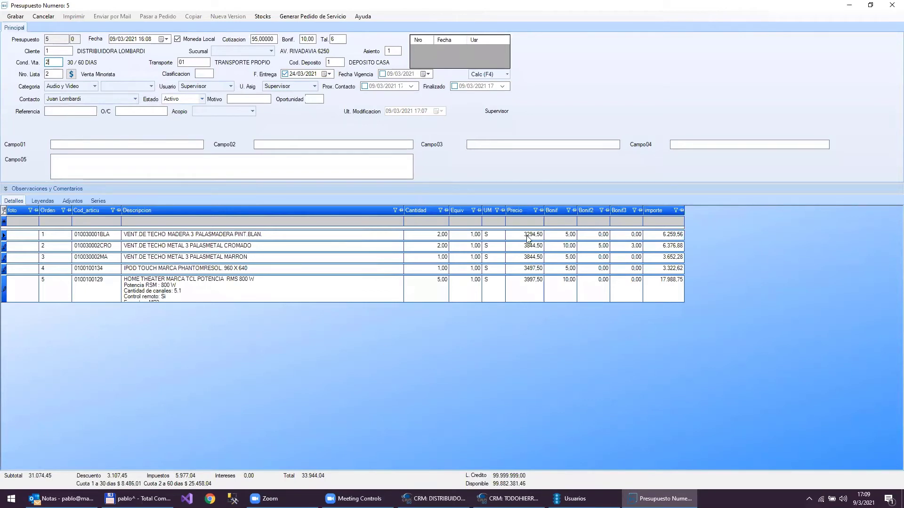
{"action": "left_click", "coordinate": [55, 74]}
- Enter price list 1 (Venta Mayorista) and reprice the lines, bringing the total to 27,530.20
{"action": "type", "text": "1"}
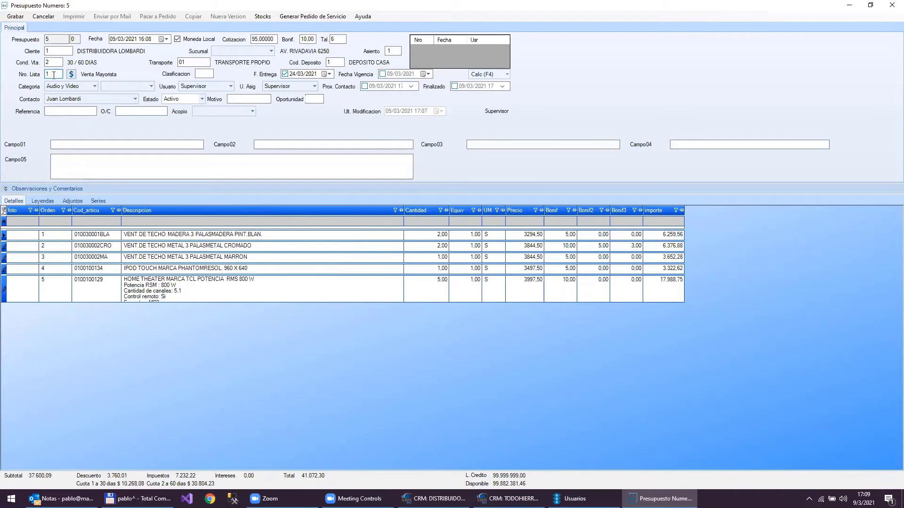
{"action": "left_click_drag", "start_coordinate": [55, 75], "coordinate": [40, 80]}
{"action": "left_click", "coordinate": [70, 74]}
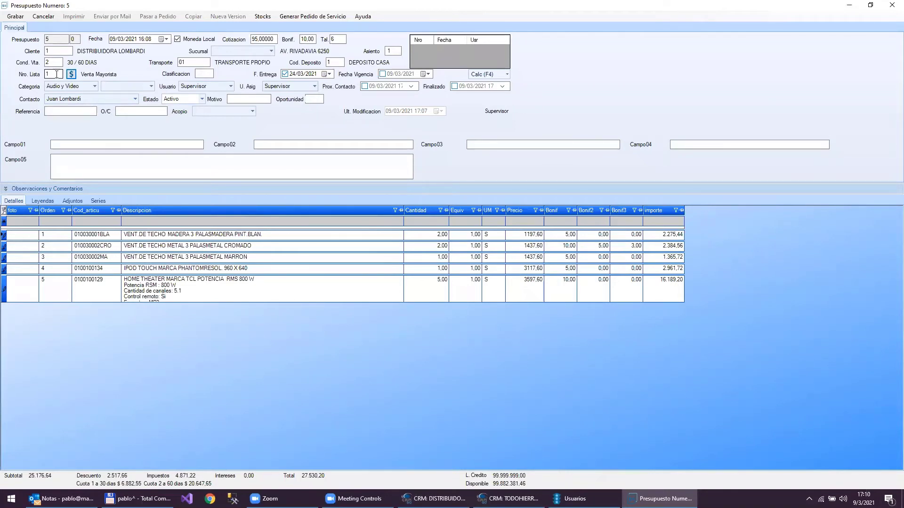
{"action": "left_click_drag", "start_coordinate": [57, 74], "coordinate": [21, 74]}
{"action": "type", "text": "2"}
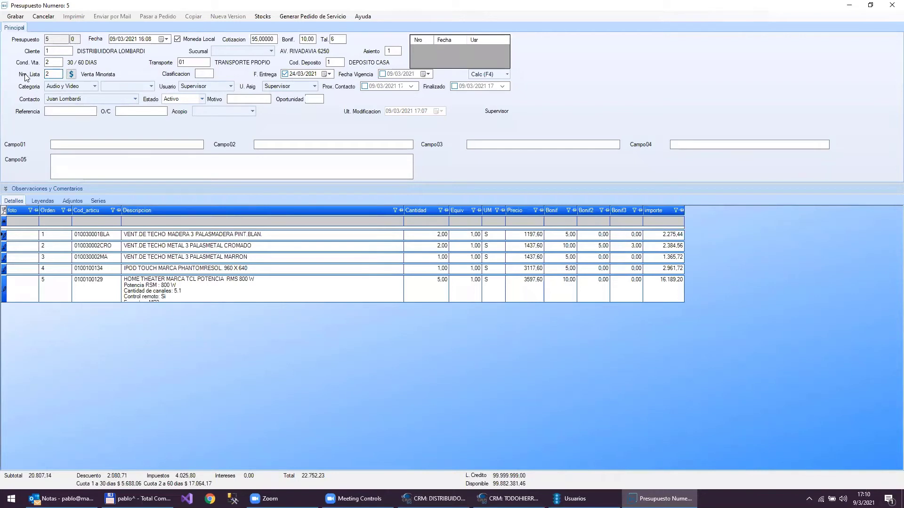
{"action": "left_click", "coordinate": [74, 73]}
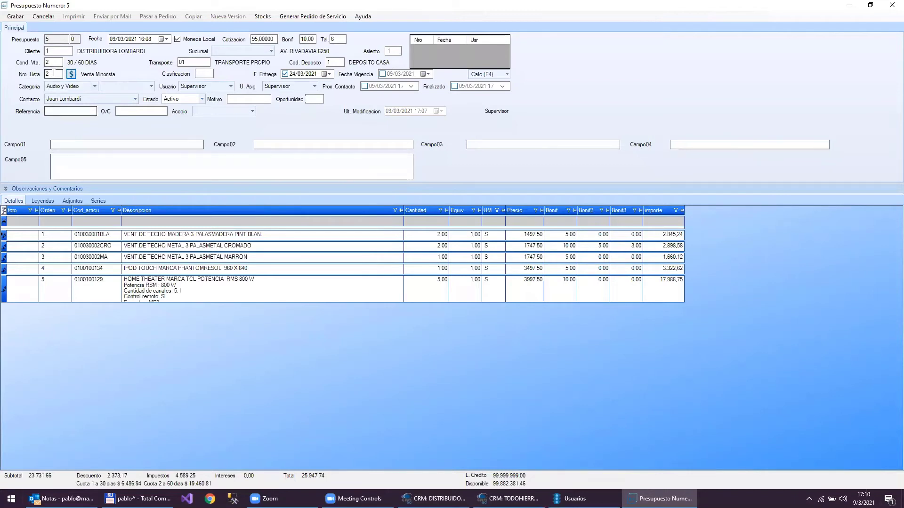
{"action": "left_click_drag", "start_coordinate": [55, 74], "coordinate": [38, 76]}
{"action": "type", "text": "1"}
{"action": "left_click", "coordinate": [71, 74]}
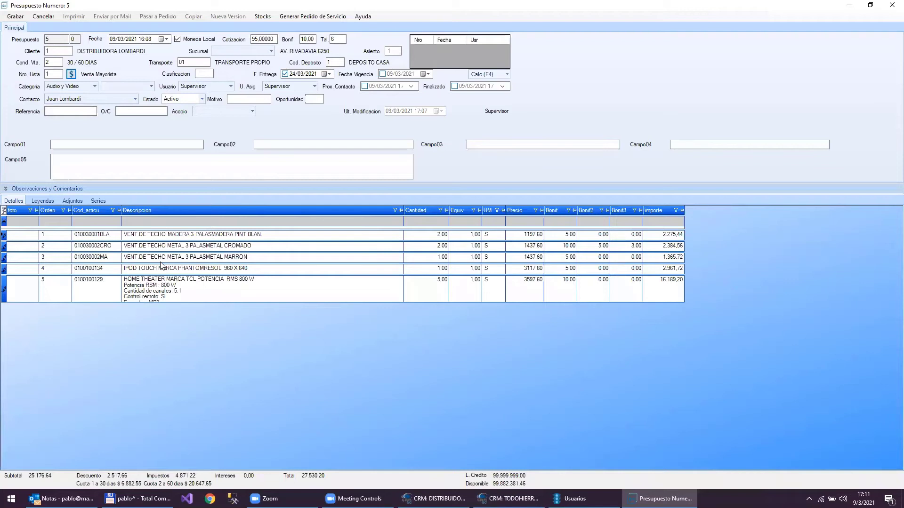
- Save quotation 5 on price list 1 with 30 / 60 DIAS terms and total 27,530.20
{"action": "left_click", "coordinate": [11, 17]}
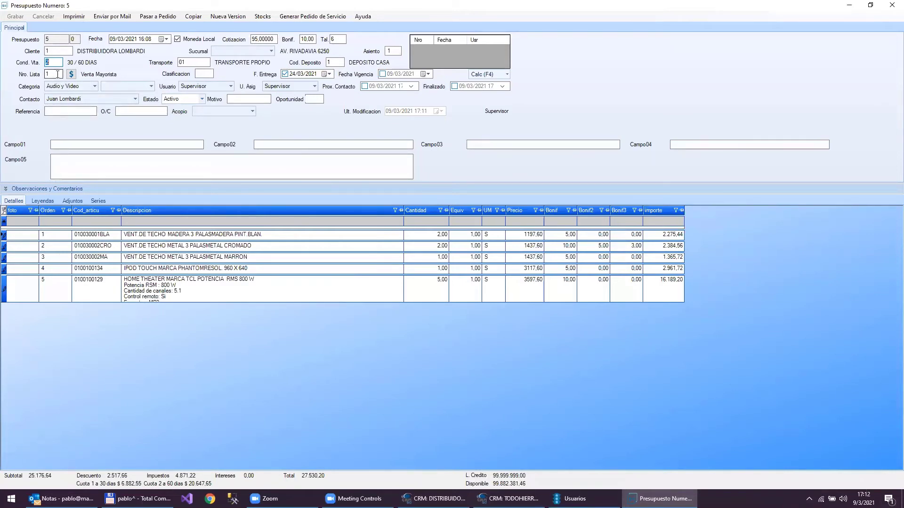
- Change the price list number to 2 (Venta Minorista), recalculating the total to 22,752.23
{"action": "left_click", "coordinate": [57, 75]}
{"action": "key", "text": "BackSpace"}
{"action": "key", "text": "Return"}
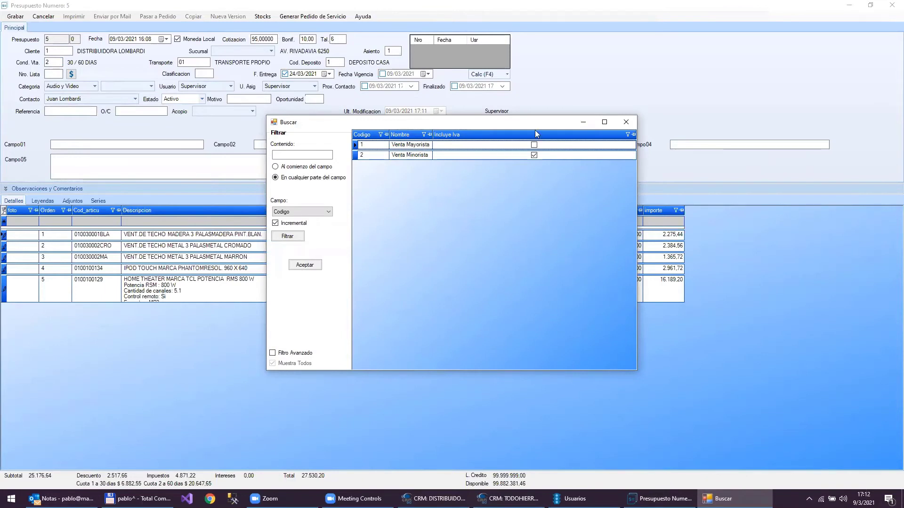
{"action": "left_click", "coordinate": [626, 122]}
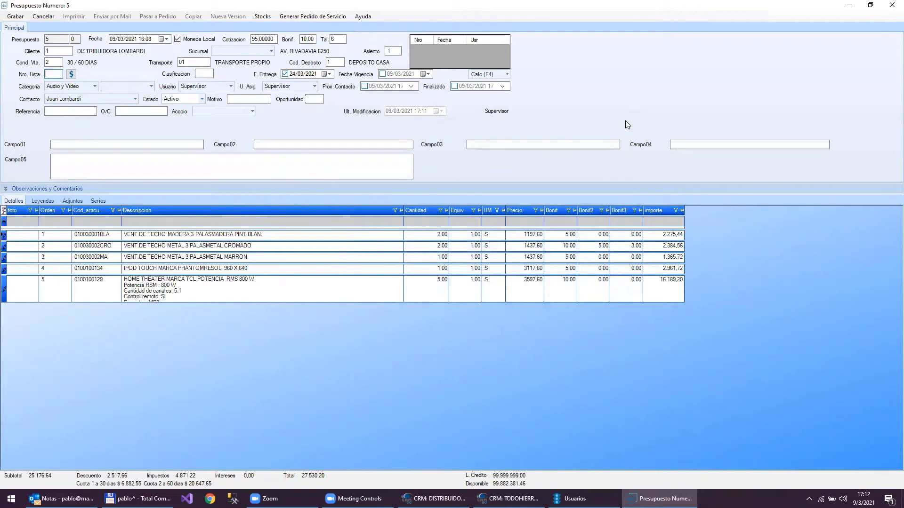
{"action": "type", "text": "1"}
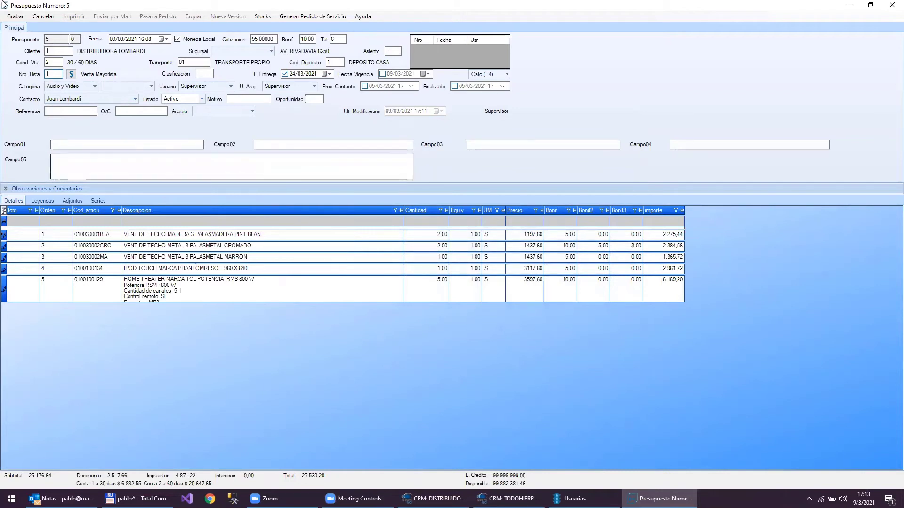
{"action": "key", "text": "BackSpace"}
{"action": "type", "text": "2"}
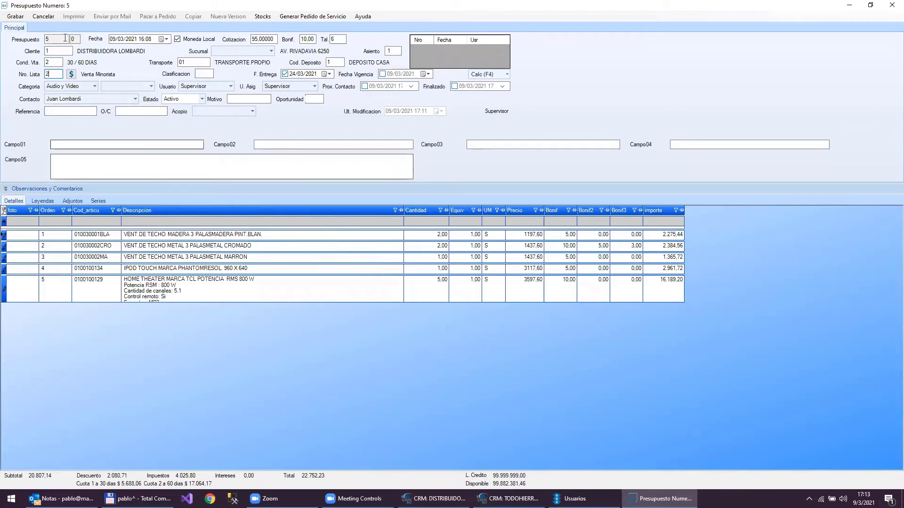
- Cancel the unsaved change, reverting to price list 1 (Venta Mayorista) at 27,530.20
{"action": "left_click", "coordinate": [41, 17]}
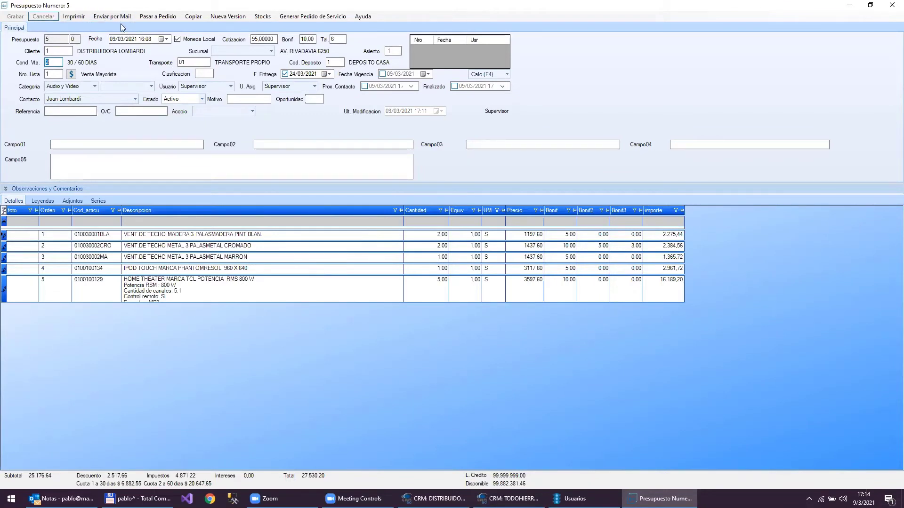
{"action": "mouse_move", "coordinate": [126, 42]}
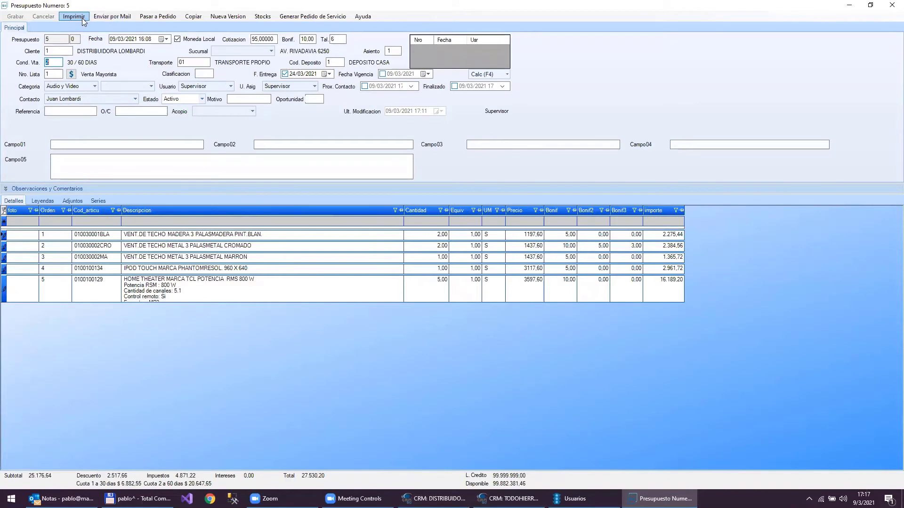
- Print quotation 5 as a report and maximize the Presupuesto N 5 preview window
{"action": "left_click", "coordinate": [82, 18]}
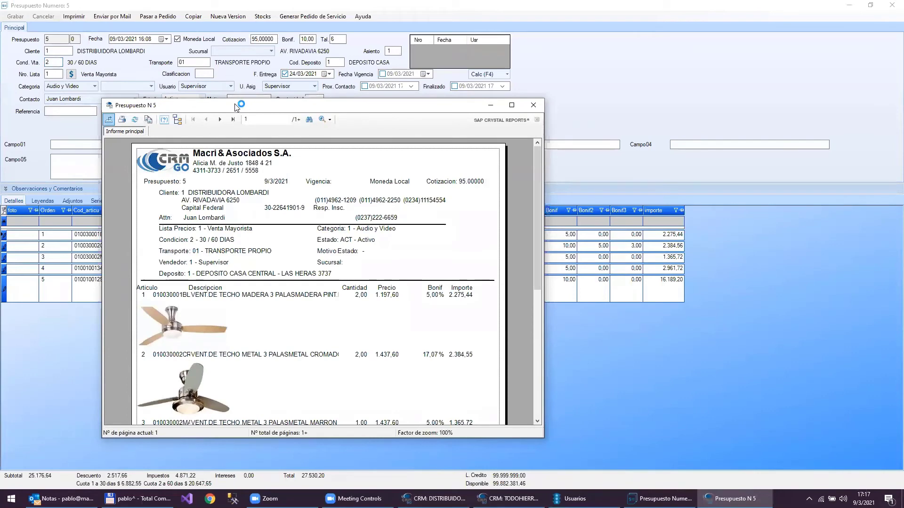
{"action": "double_click", "coordinate": [234, 104]}
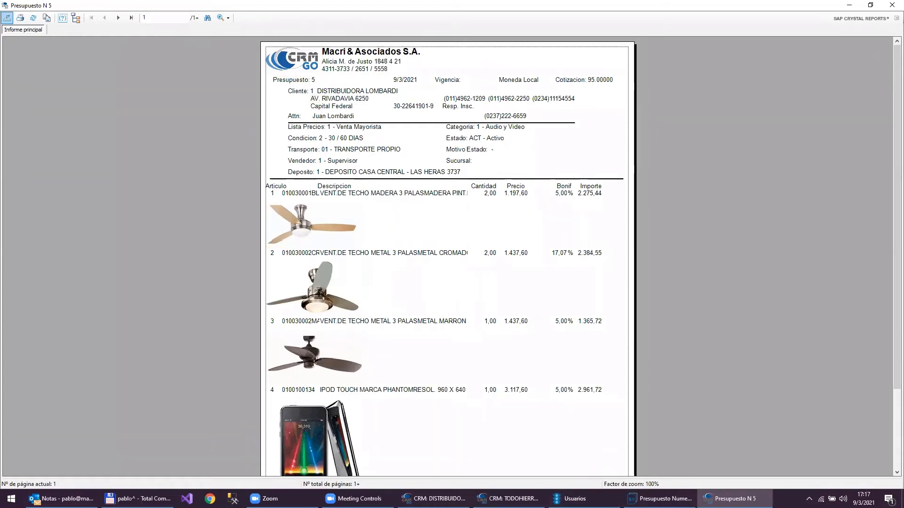
- Adjust a background app from the notification area, then scroll down the quotation 5 preview
{"action": "left_click", "coordinate": [808, 498]}
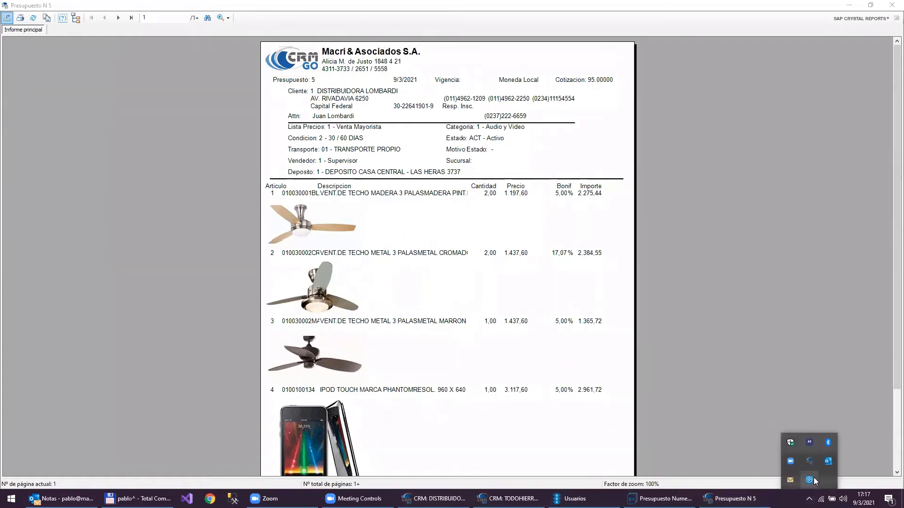
{"action": "right_click", "coordinate": [814, 478]}
{"action": "left_click", "coordinate": [828, 470]}
{"action": "left_click", "coordinate": [649, 140]}
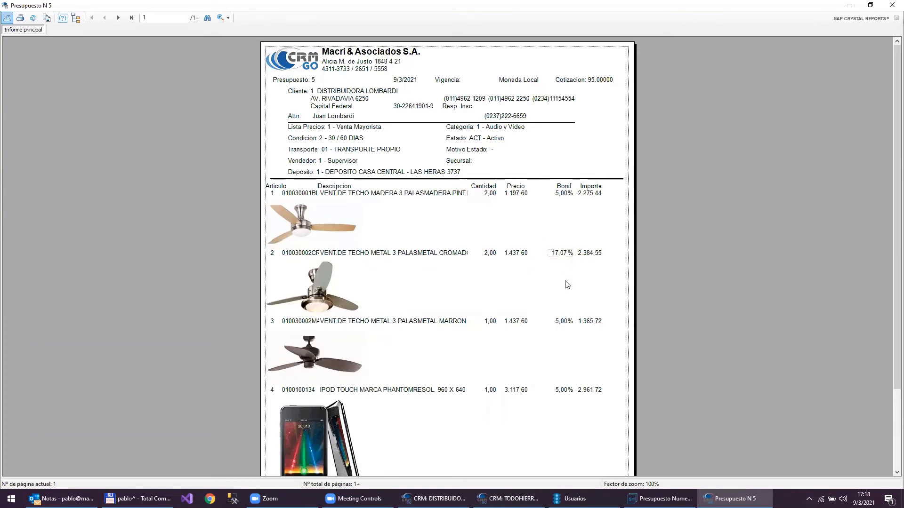
{"action": "scroll", "coordinate": [564, 300], "scroll_direction": "down", "scroll_amount": 3}
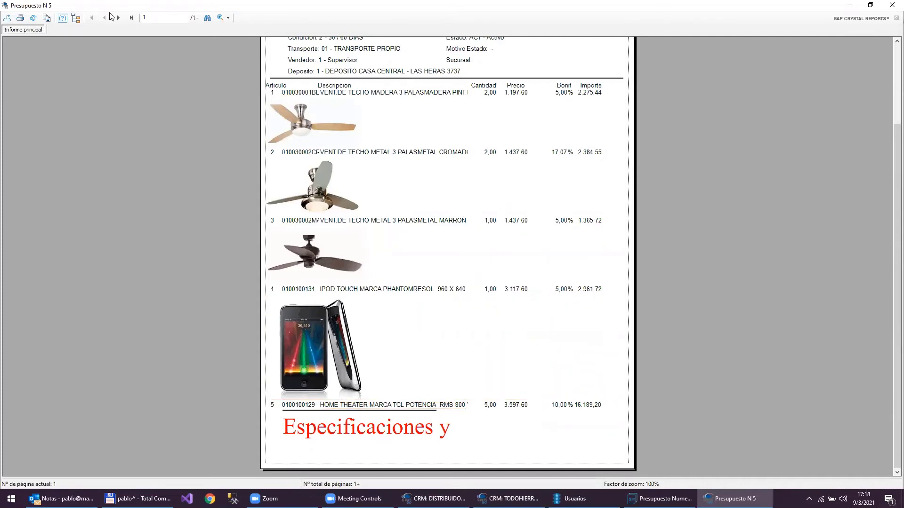
{"action": "left_click", "coordinate": [117, 18]}
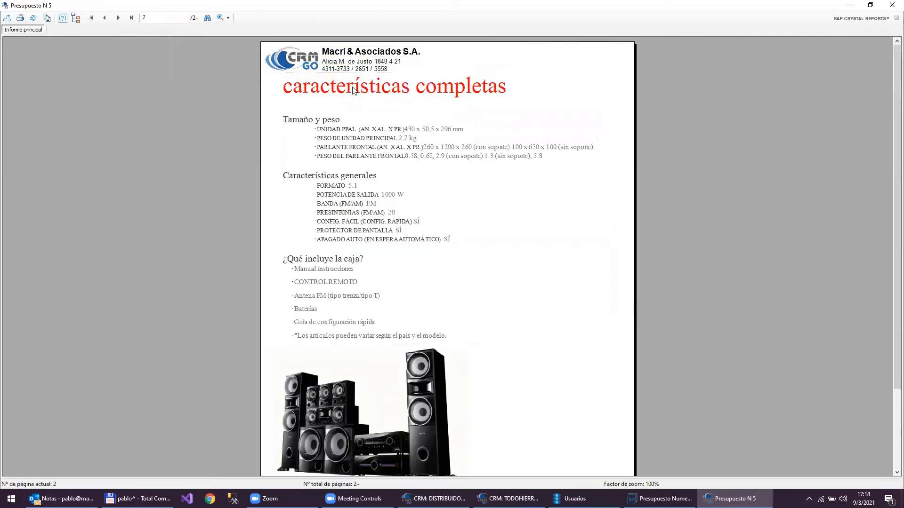
{"action": "scroll", "coordinate": [398, 320], "scroll_direction": "down", "scroll_amount": 3}
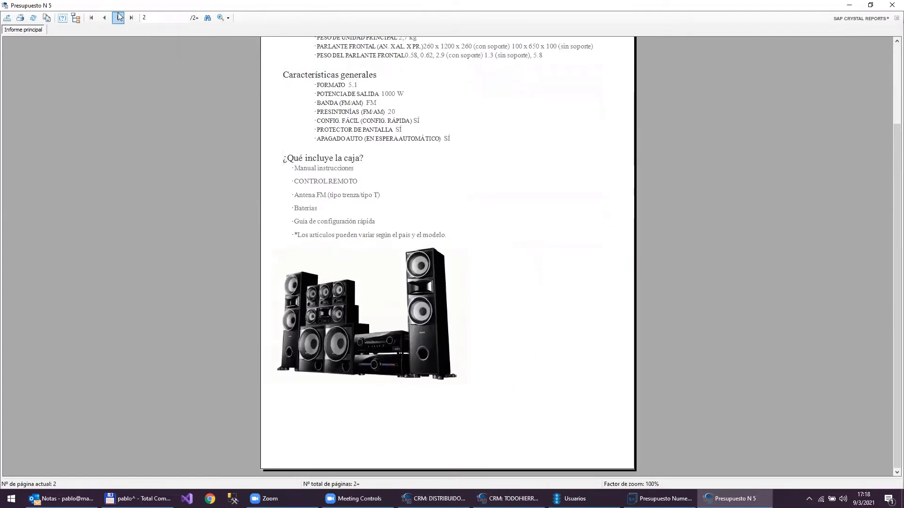
{"action": "left_click", "coordinate": [118, 16]}
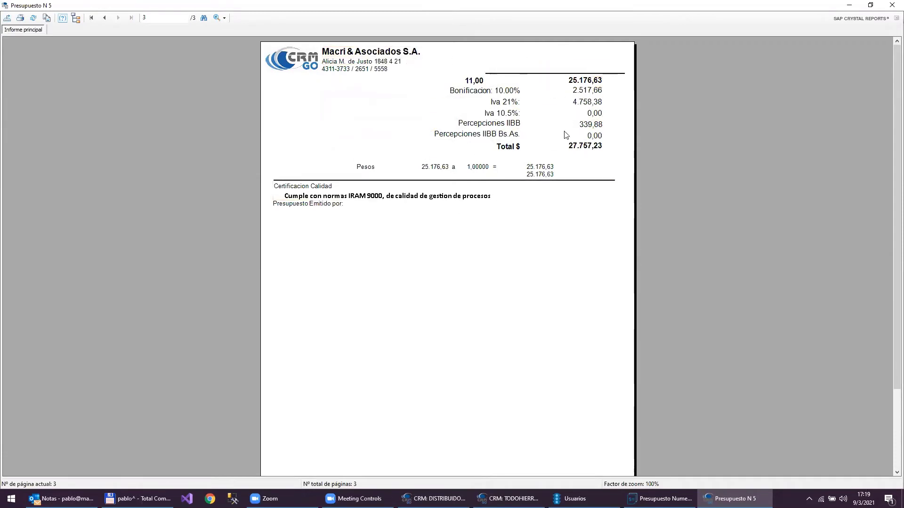
{"action": "left_click", "coordinate": [105, 18]}
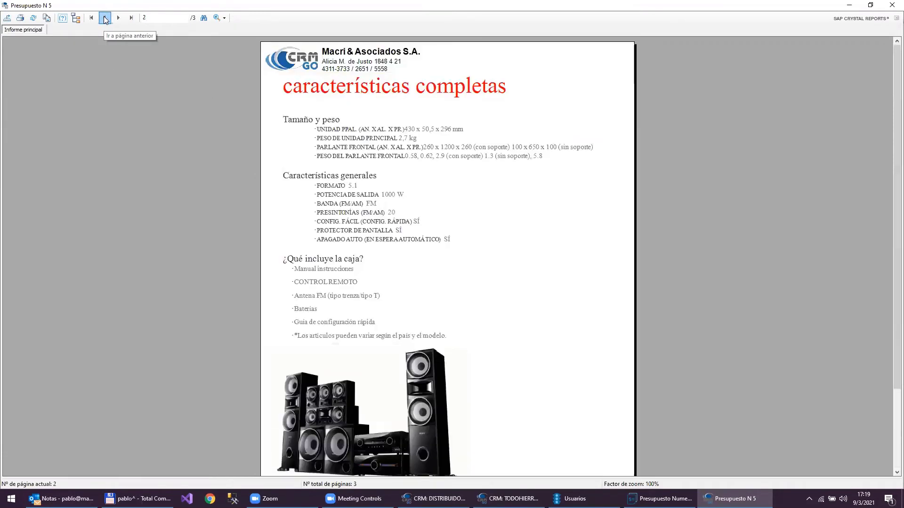
{"action": "left_click", "coordinate": [105, 18]}
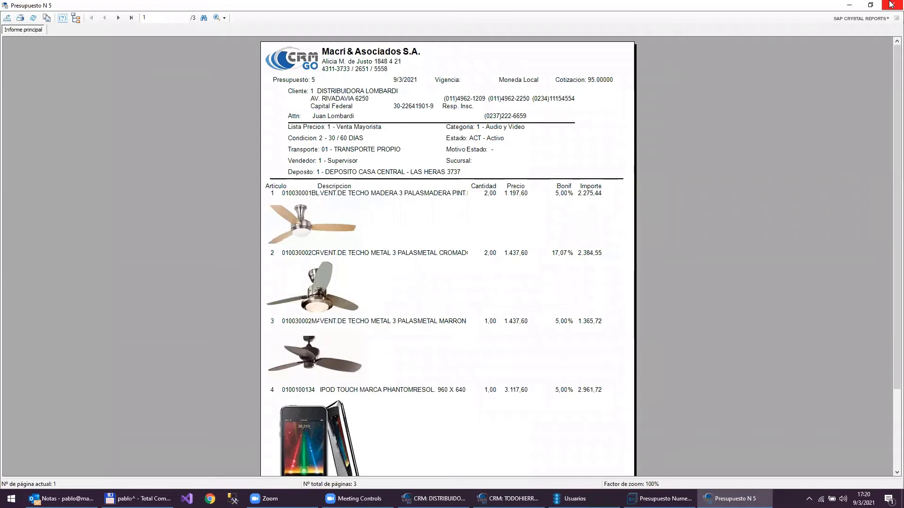
- Close the quotation 5 report preview to return to the quotation form
{"action": "left_click", "coordinate": [891, 4]}
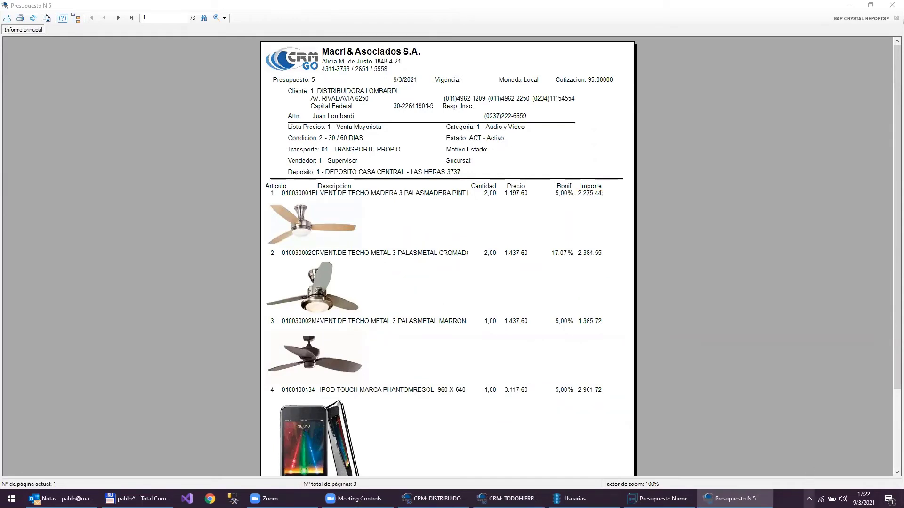
{"action": "left_click", "coordinate": [809, 498]}
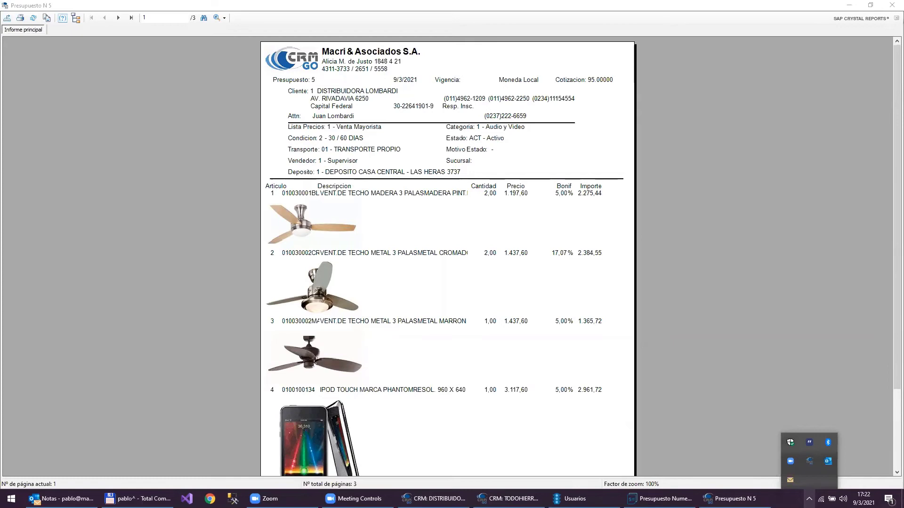
{"action": "left_click", "coordinate": [891, 5]}
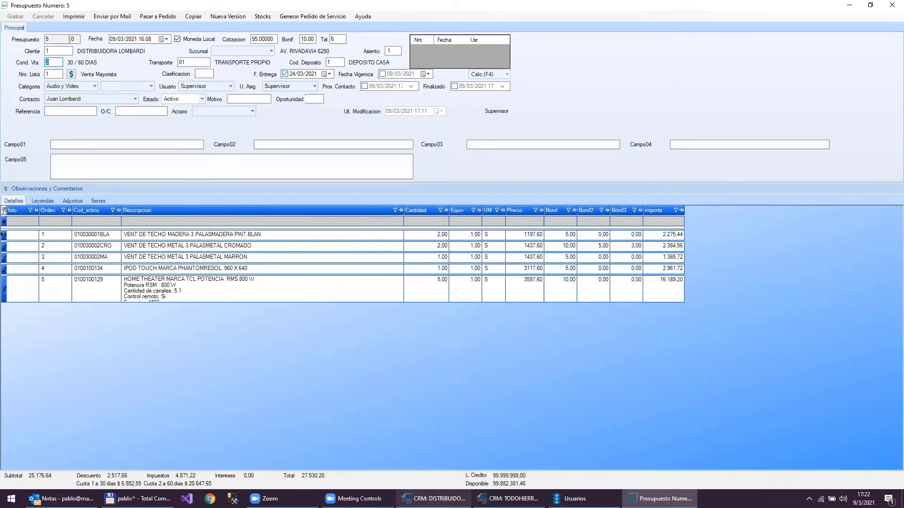
- Bring up the CRM taskbar jump list and the Curso shortcut's actions
{"action": "left_click", "coordinate": [433, 498]}
{"action": "right_click", "coordinate": [433, 498]}
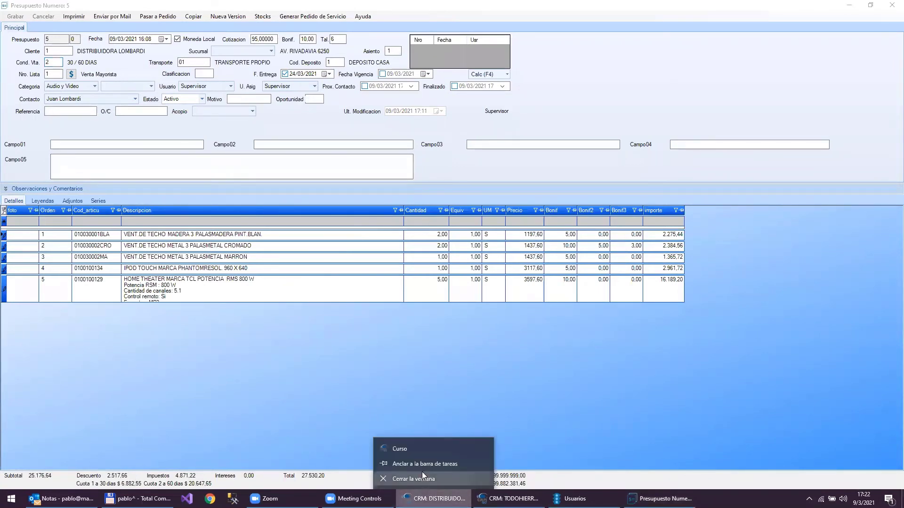
{"action": "right_click", "coordinate": [431, 452]}
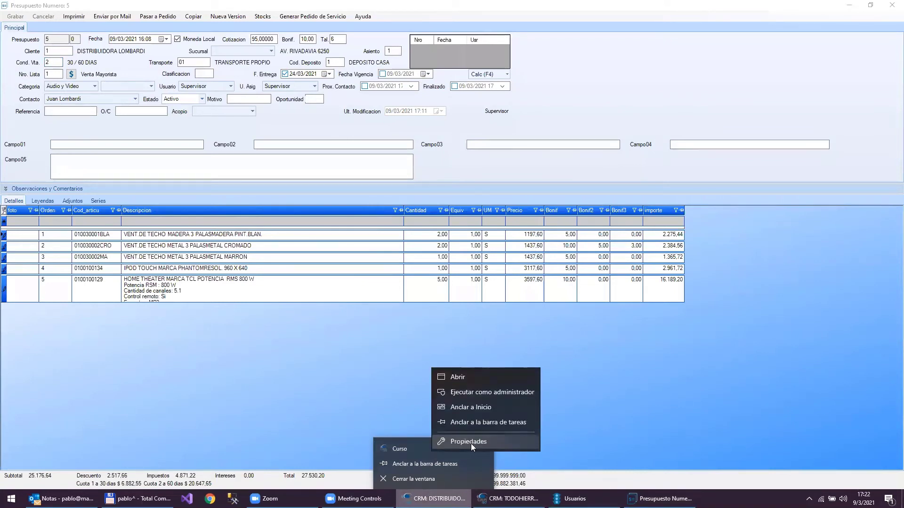
- Open the CRM Go program folder from the Curso shortcut properties and jump to its rpt files
{"action": "left_click", "coordinate": [471, 442]}
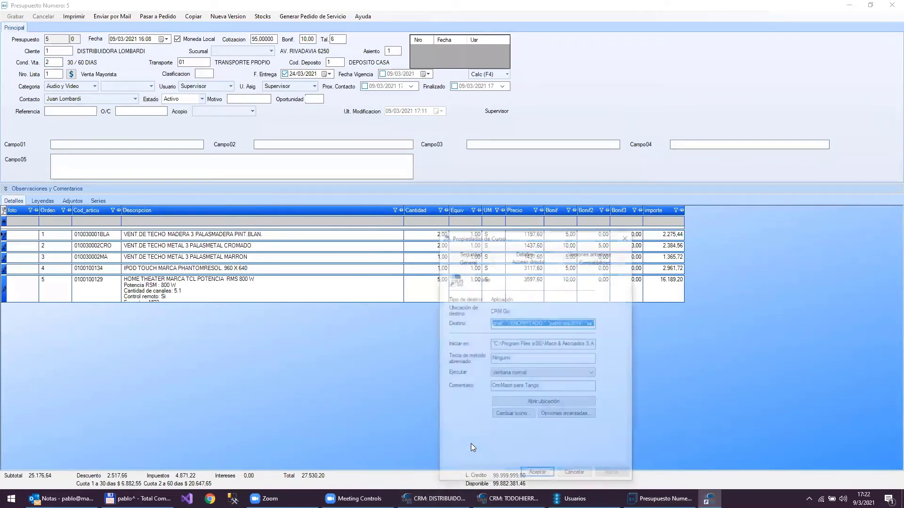
{"action": "left_click", "coordinate": [535, 403]}
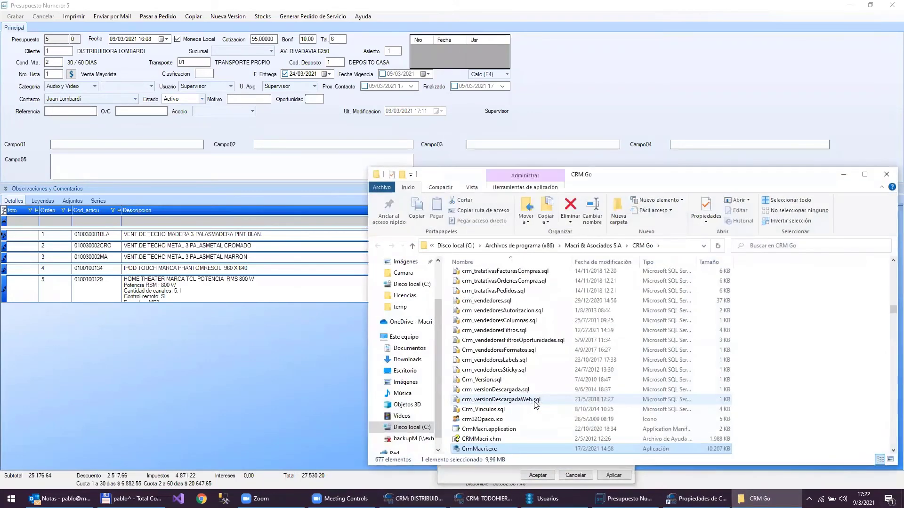
{"action": "left_click", "coordinate": [500, 303]}
{"action": "type", "text": "rpt"}
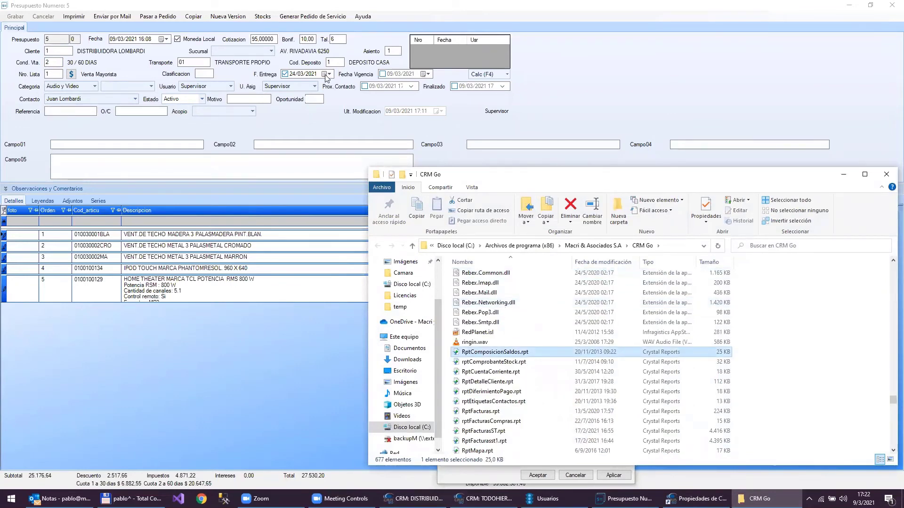
- Move the folder window aside and expand quotation 5's observations and comments section
{"action": "left_click_drag", "start_coordinate": [533, 172], "coordinate": [294, 70]}
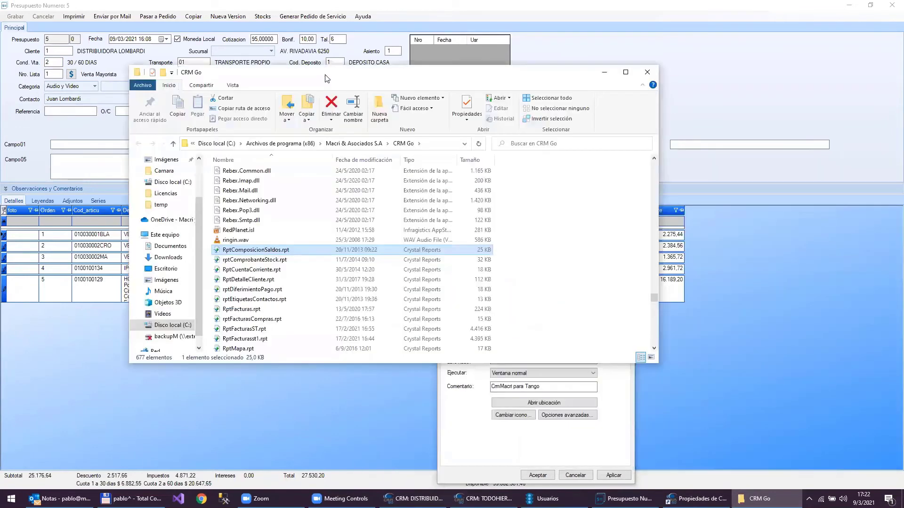
{"action": "left_click", "coordinate": [712, 70]}
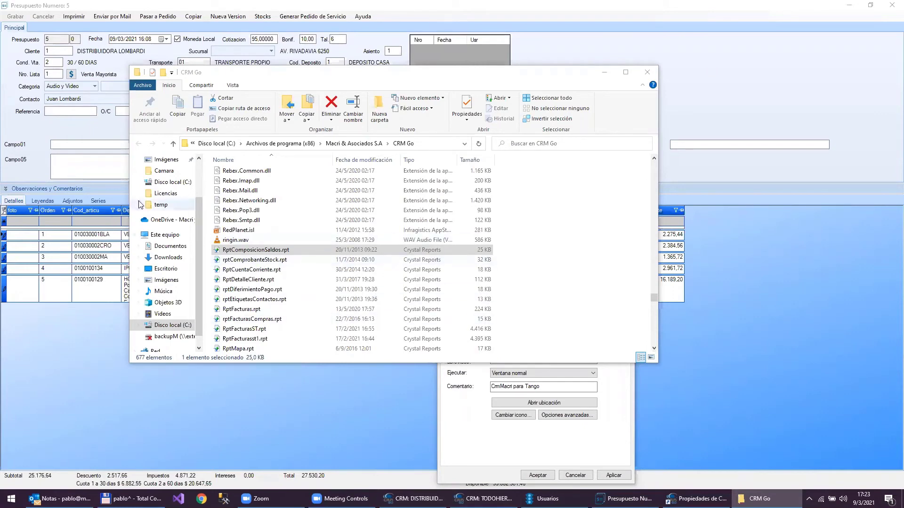
{"action": "left_click", "coordinate": [18, 192]}
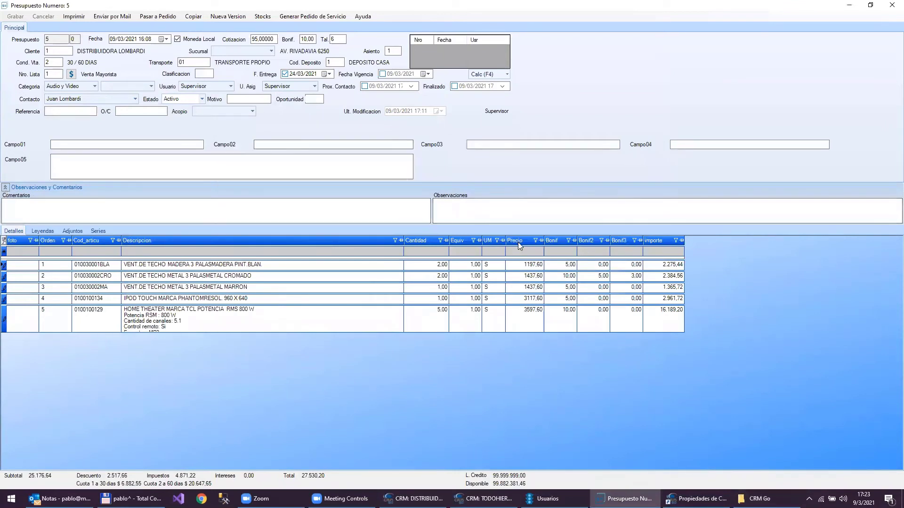
- Bring the Curso shortcut properties forward and open its file location again
{"action": "left_click", "coordinate": [697, 498]}
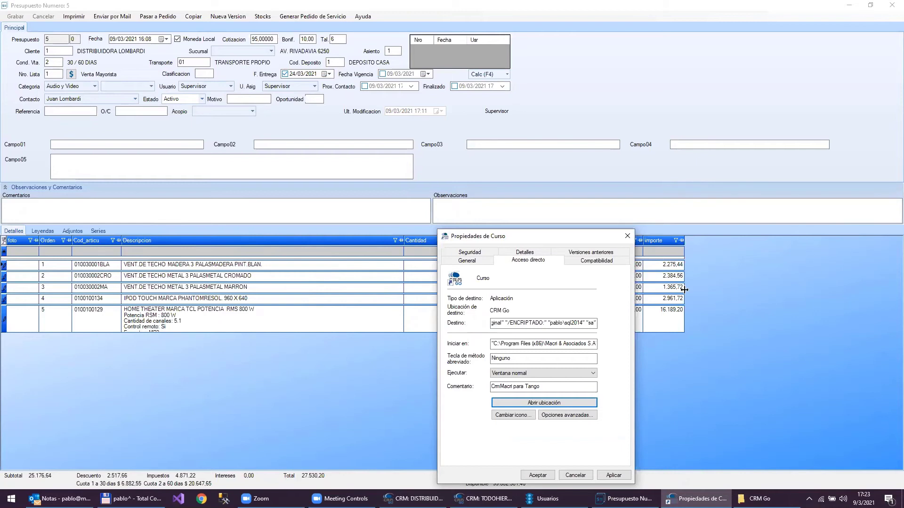
{"action": "key", "text": "Return"}
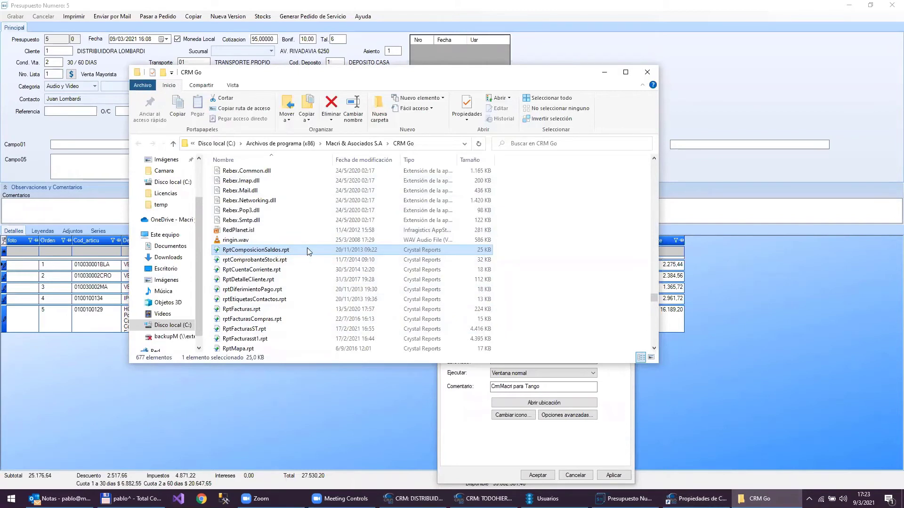
- Select RptPresupuestos.rpt among the Crystal report files in the CRM Go folder
{"action": "left_click", "coordinate": [243, 329]}
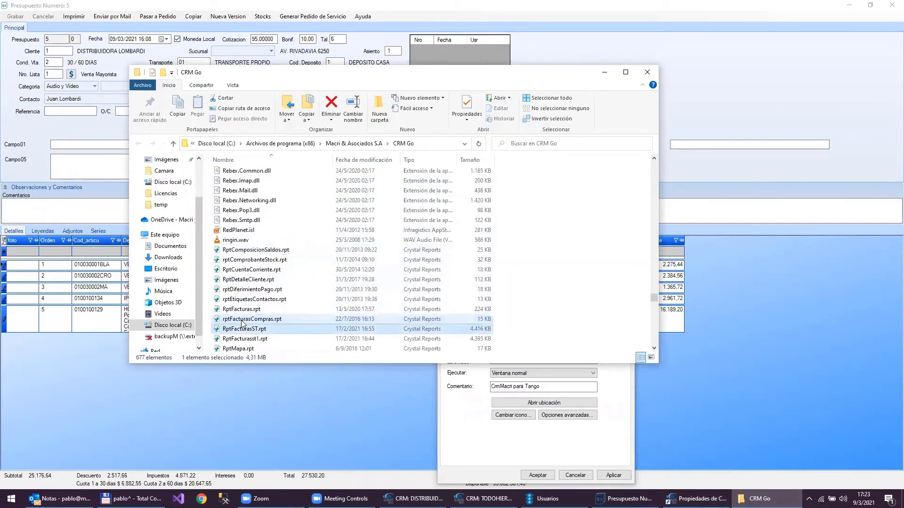
{"action": "key", "text": "Down"}
{"action": "key", "text": "Down"}
{"action": "key", "text": "Down"}
{"action": "key", "text": "Down"}
{"action": "key", "text": "Down"}
{"action": "key", "text": "Down"}
{"action": "key", "text": "Down"}
{"action": "key", "text": "Down"}
{"action": "key", "text": "Down"}
{"action": "key", "text": "Down"}
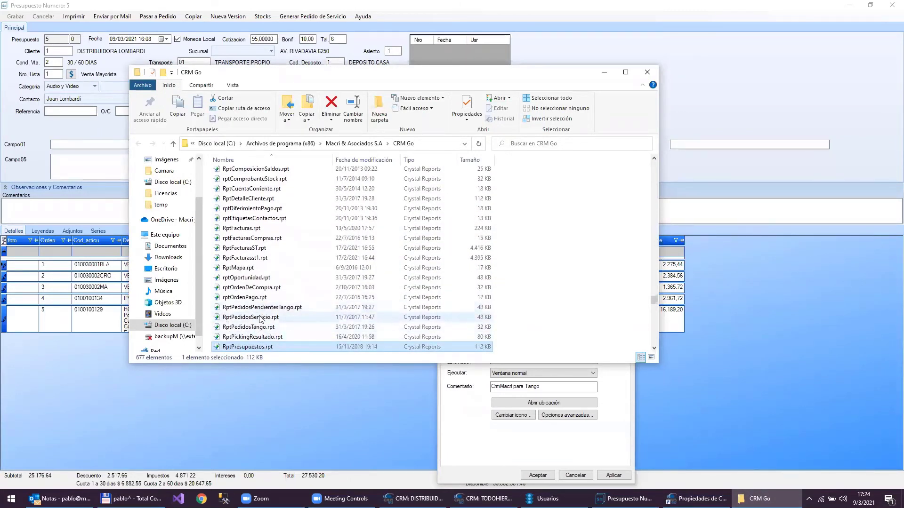
{"action": "scroll", "coordinate": [246, 351], "scroll_direction": "down", "scroll_amount": 1}
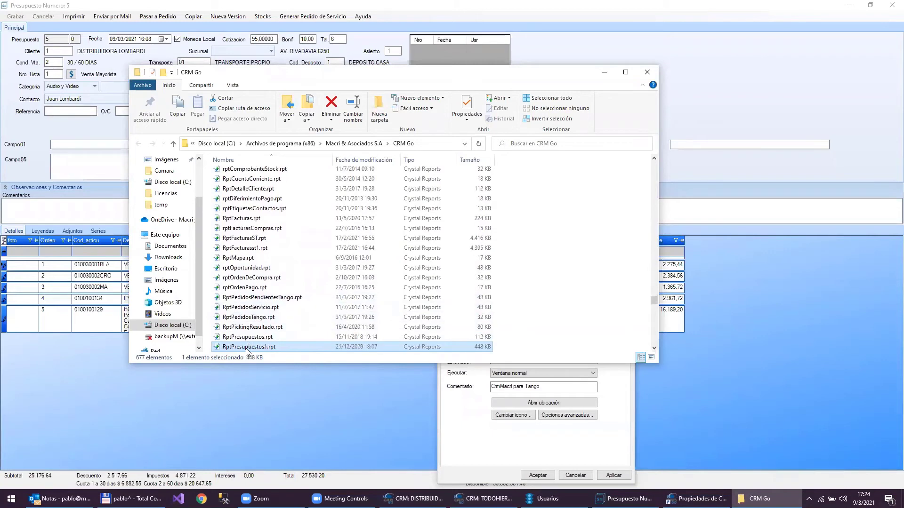
{"action": "key", "text": "Up"}
{"action": "key", "text": "Up"}
{"action": "key", "text": "Up"}
{"action": "key", "text": "Up"}
{"action": "key", "text": "Down"}
{"action": "key", "text": "Down"}
{"action": "key", "text": "Down"}
{"action": "key", "text": "Down"}
{"action": "key", "text": "Down"}
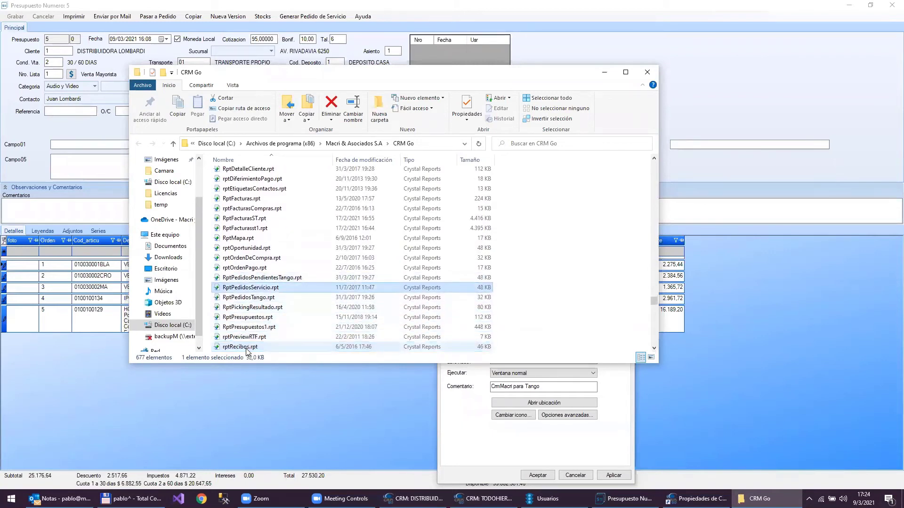
{"action": "key", "text": "Up"}
{"action": "key", "text": "Up"}
{"action": "key", "text": "Down"}
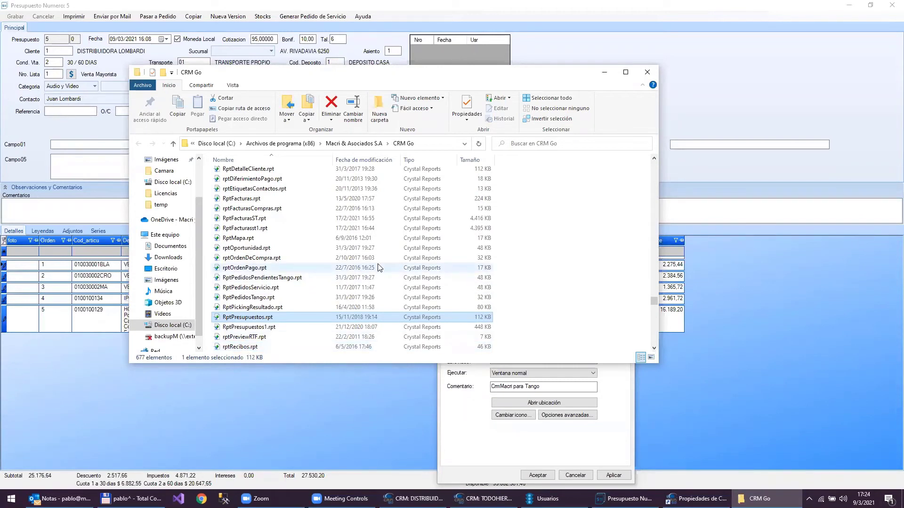
- Copy and paste RptPresupuestos.rpt within the CRM Go folder, granting admin permission
{"action": "key", "text": "ctrl+c"}
{"action": "key", "text": "ctrl+v"}
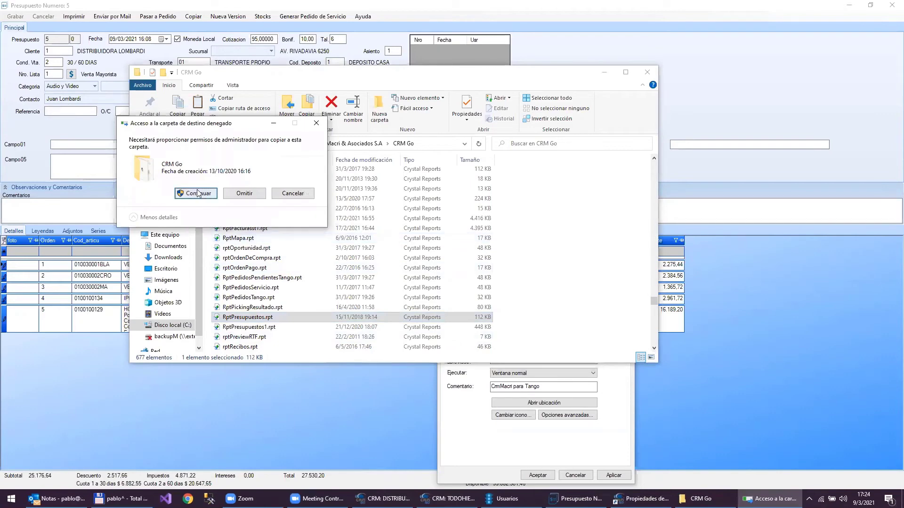
{"action": "left_click", "coordinate": [196, 193]}
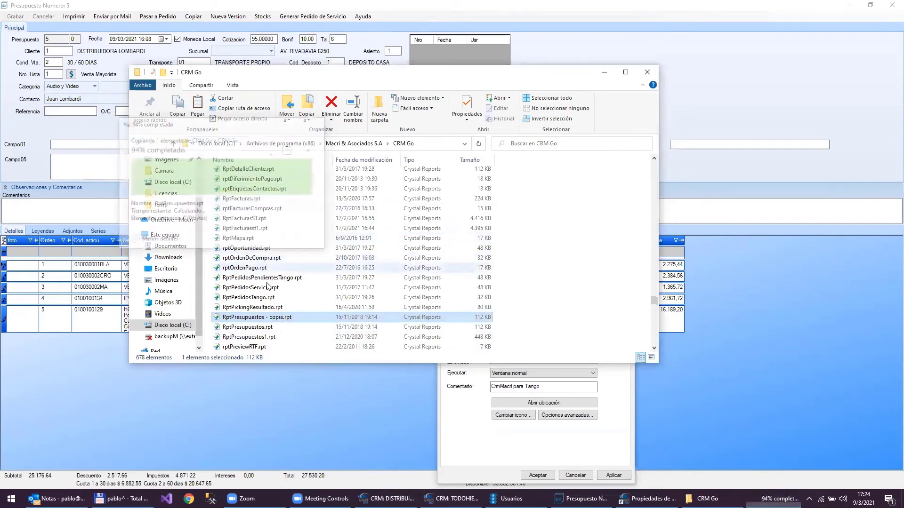
- Rename the copy to RptPresupuestosSinBonificacion.rpt, granting admin permission
{"action": "left_click", "coordinate": [268, 317]}
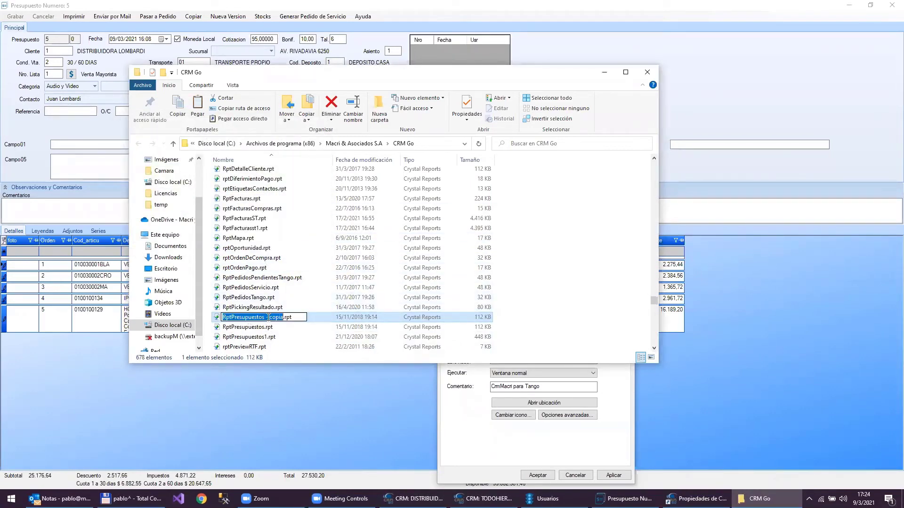
{"action": "left_click", "coordinate": [268, 318]}
{"action": "key", "text": "shift+Right"}
{"action": "key", "text": "shift+Right"}
{"action": "key", "text": "shift+Right"}
{"action": "key", "text": "shift+Right"}
{"action": "key", "text": "shift+Right"}
{"action": "key", "text": "shift+Right"}
{"action": "key", "text": "shift+Right"}
{"action": "key", "text": "shift+Right"}
{"action": "type", "text": "SinBonificacion"}
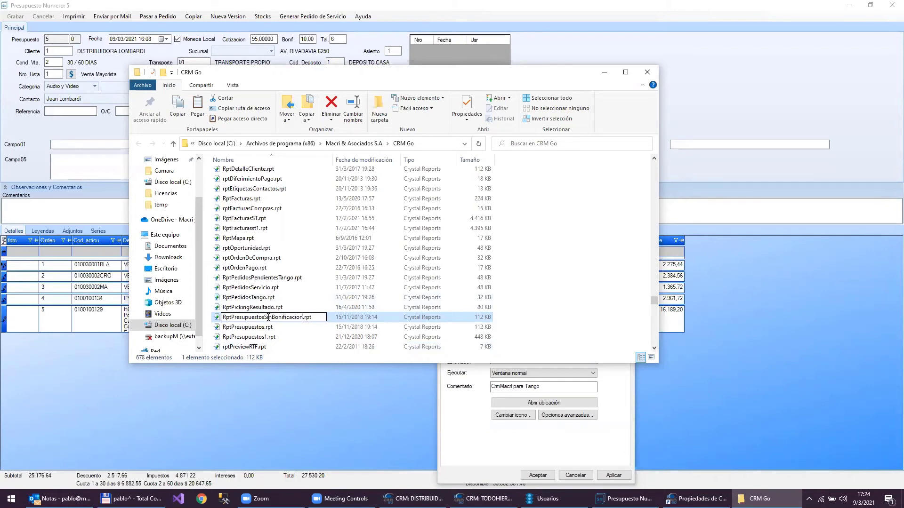
{"action": "key", "text": "Return"}
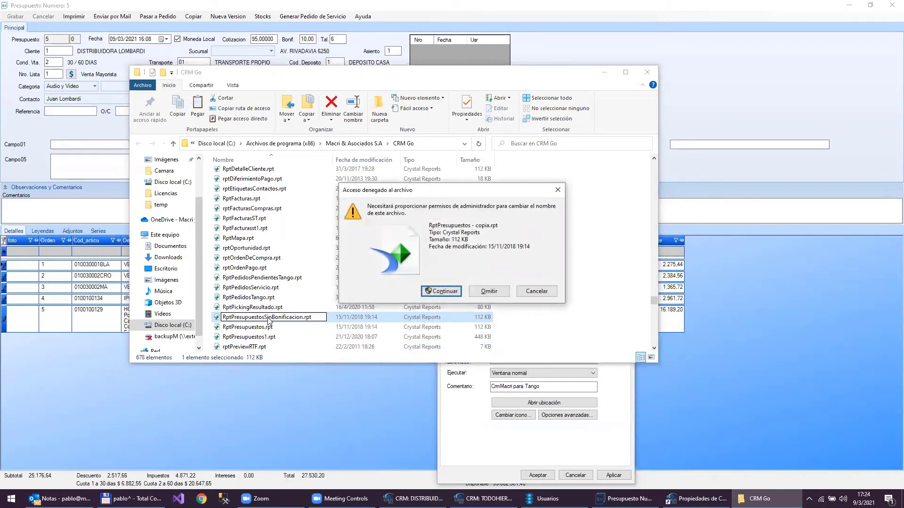
{"action": "left_click", "coordinate": [445, 291]}
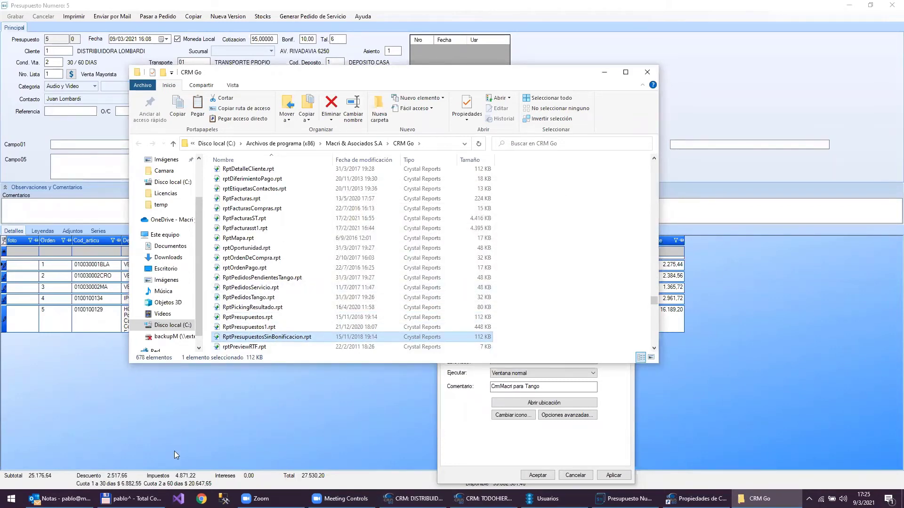
- Start Visual Studio 2019 without code and browse Total Commander to Program Files (x86)\Macri & Asociados S.A\CRM Go
{"action": "left_click", "coordinate": [178, 499]}
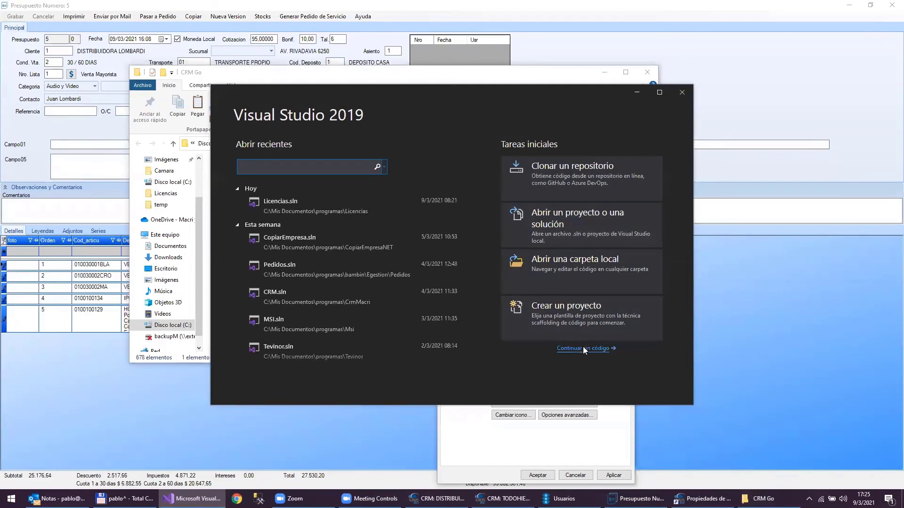
{"action": "left_click", "coordinate": [583, 348]}
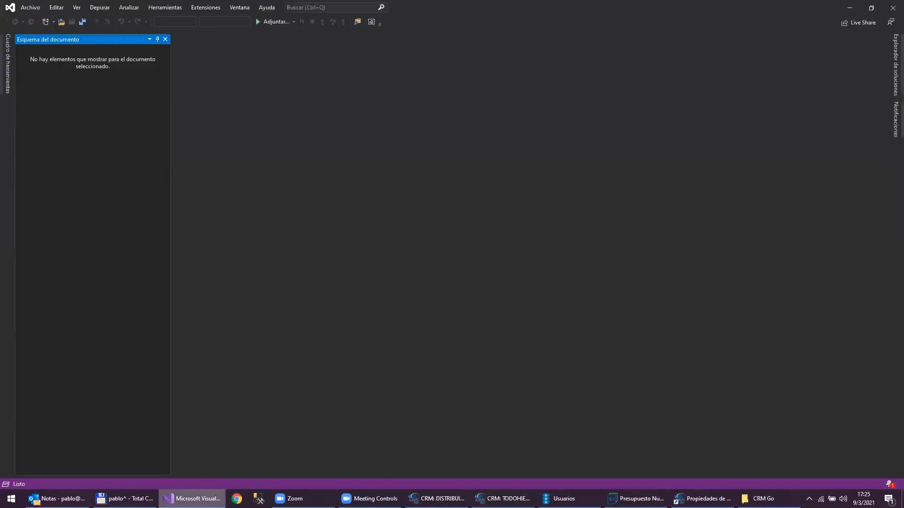
{"action": "left_click", "coordinate": [124, 498]}
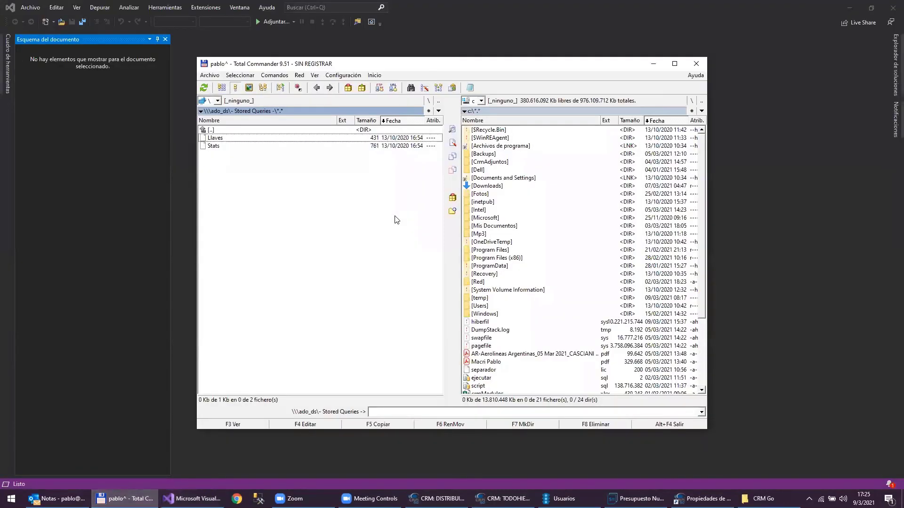
{"action": "left_click", "coordinate": [507, 226]}
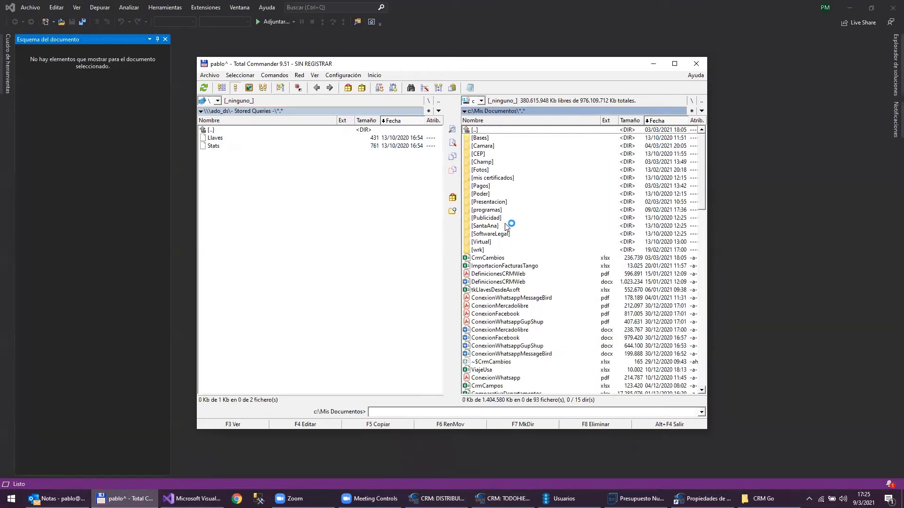
{"action": "key", "text": "BackSpace"}
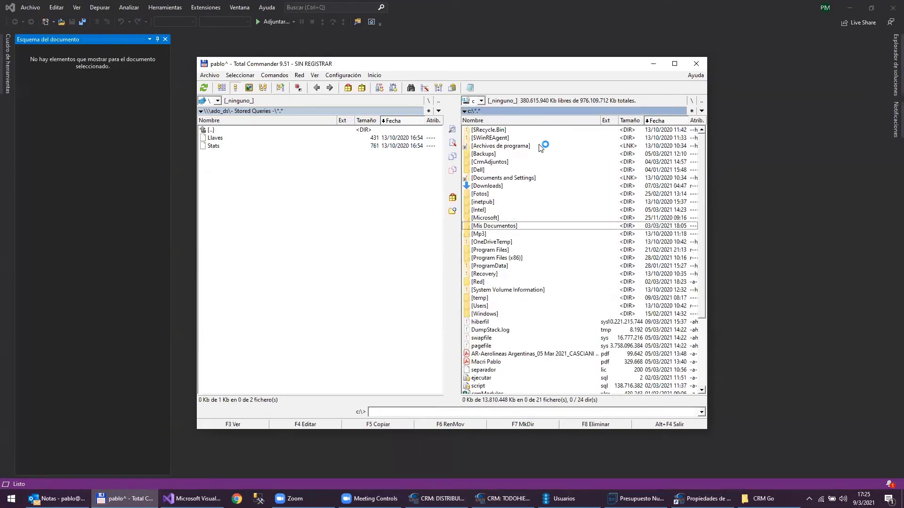
{"action": "double_click", "coordinate": [499, 258]}
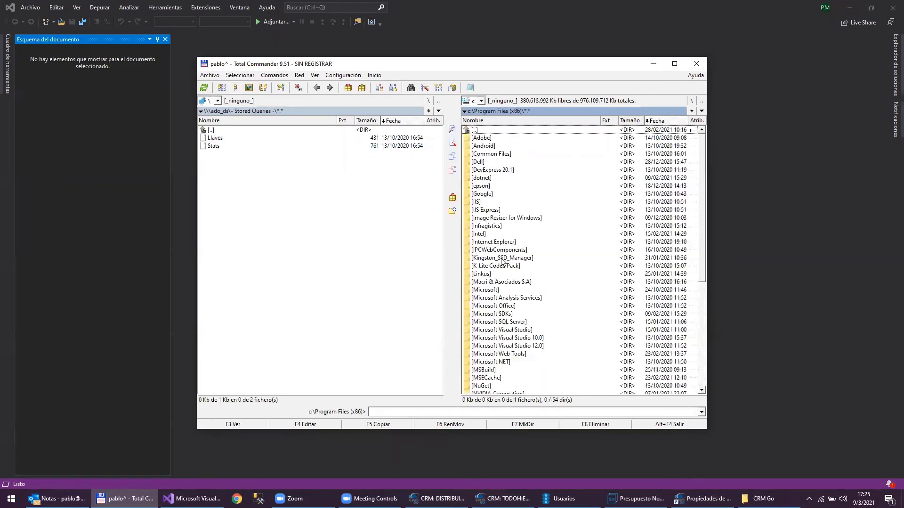
{"action": "type", "text": "m"}
{"action": "key", "text": "Return"}
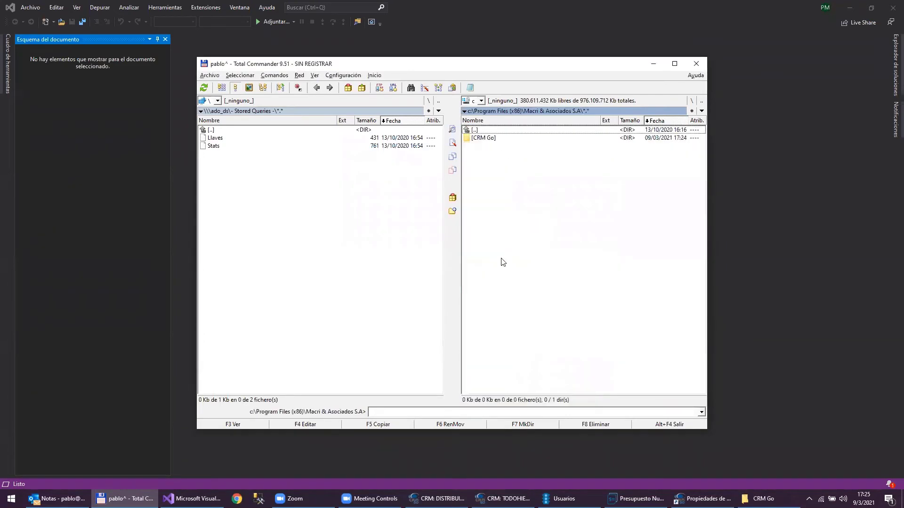
{"action": "key", "text": "Down"}
{"action": "key", "text": "Return"}
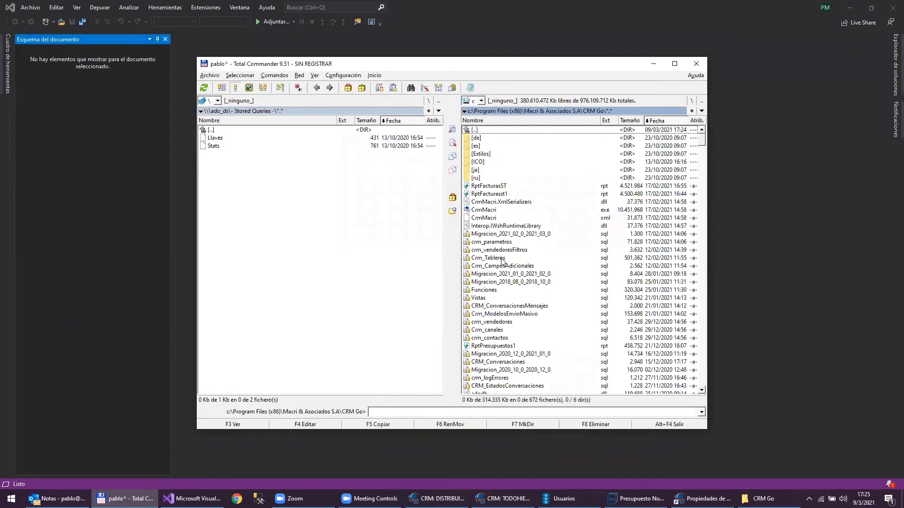
- Locate RptPresupuestosSinBonificacion among the CRM Go report files sorted by name
{"action": "type", "text": "rptpre"}
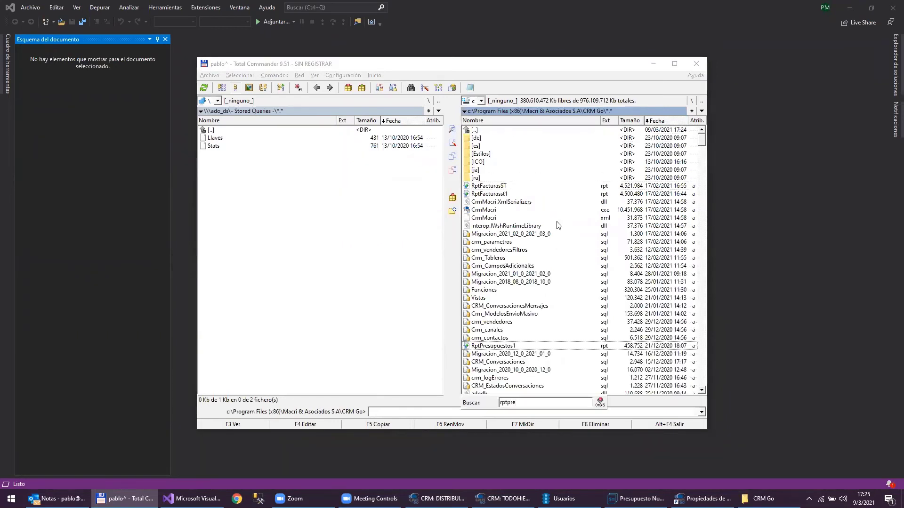
{"action": "left_click", "coordinate": [551, 121]}
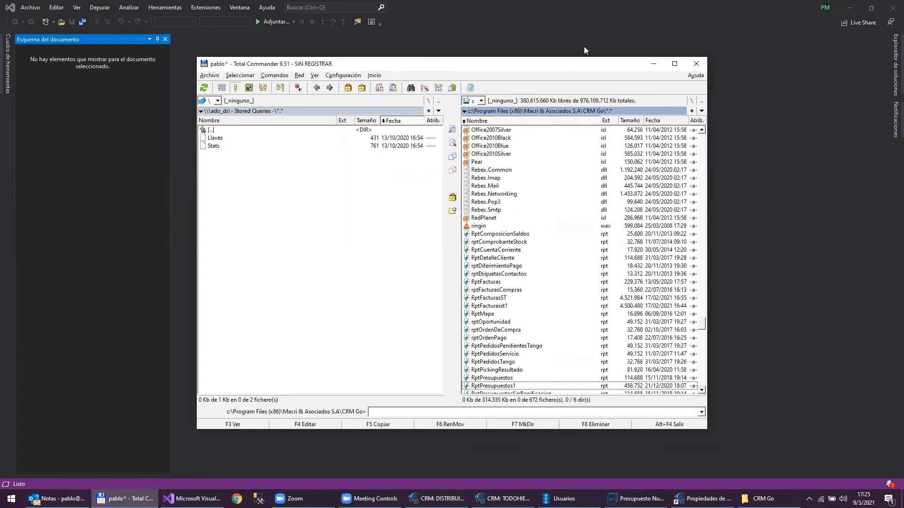
{"action": "left_click_drag", "start_coordinate": [575, 68], "coordinate": [596, 34]}
{"action": "key", "text": "Down"}
{"action": "key", "text": "Down"}
{"action": "key", "text": "Down"}
{"action": "key", "text": "Up"}
{"action": "key", "text": "Up"}
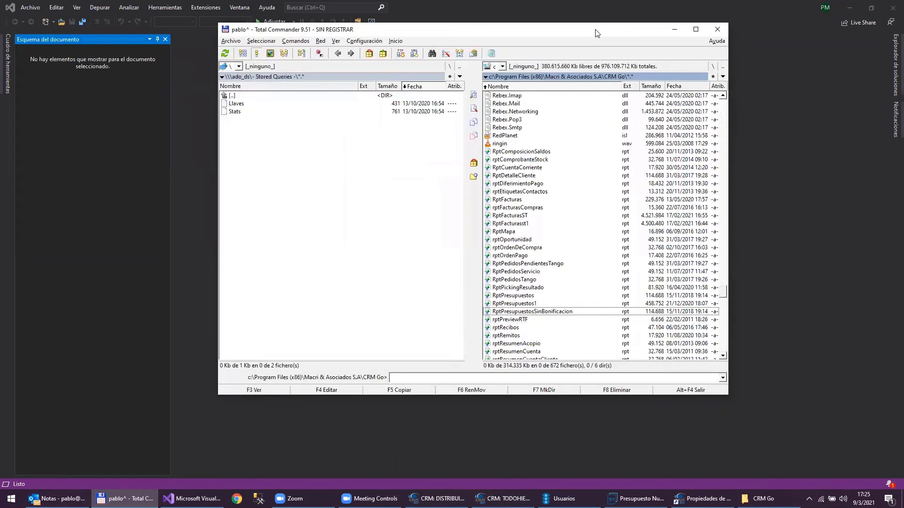
{"action": "key", "text": "Tab"}
- Open c:\temp in the left panel and drag RptPresupuestosSinBonificacion.rpt into Visual Studio
{"action": "key", "text": "alt+F1"}
{"action": "key", "text": "c"}
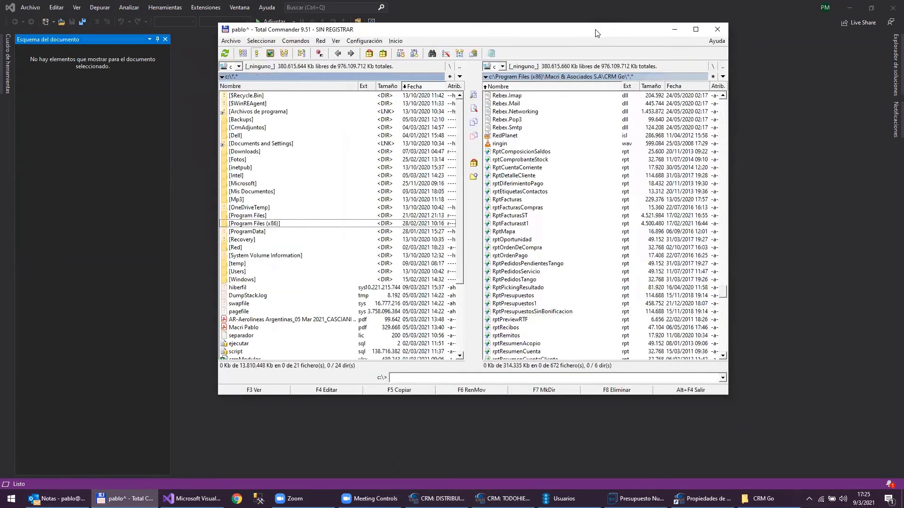
{"action": "key", "text": "Down"}
{"action": "key", "text": "Down"}
{"action": "key", "text": "Down"}
{"action": "key", "text": "Down"}
{"action": "key", "text": "Down"}
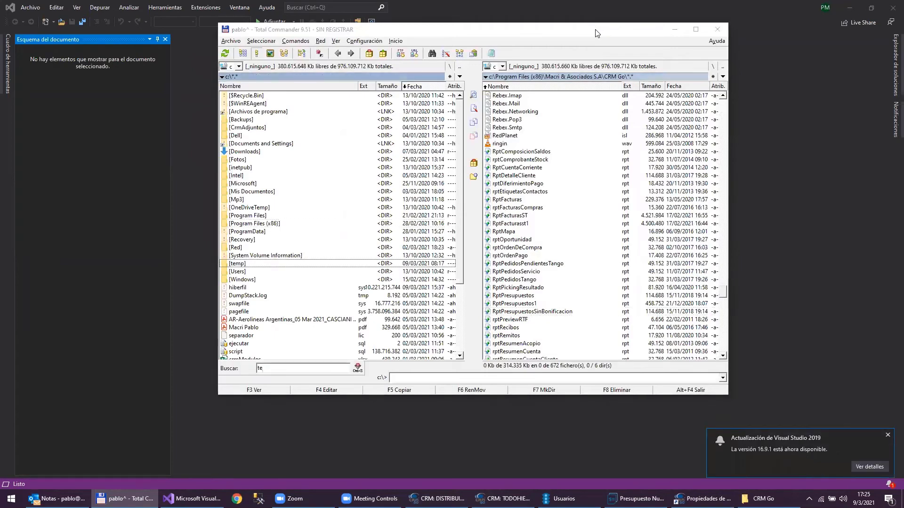
{"action": "key", "text": "Return"}
{"action": "key", "text": "Tab"}
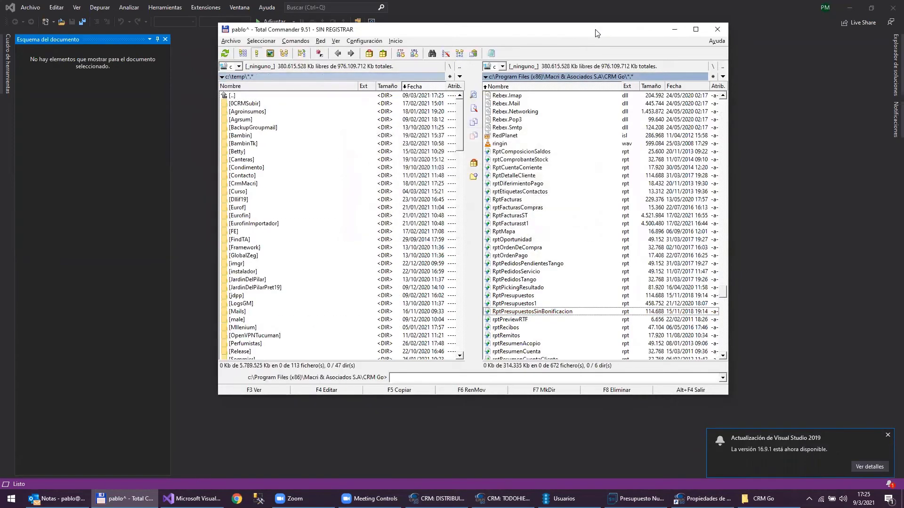
{"action": "left_click", "coordinate": [323, 218]}
{"action": "type", "text": "rptpre"}
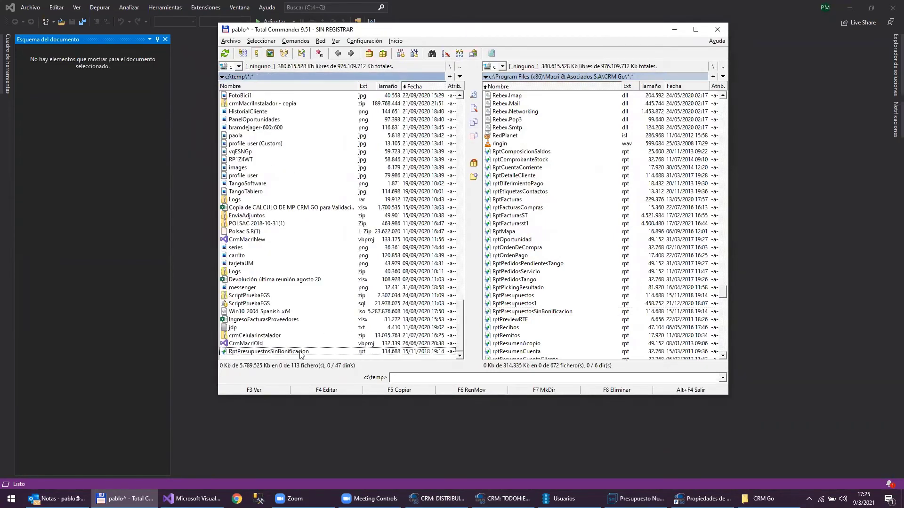
{"action": "left_click_drag", "start_coordinate": [305, 353], "coordinate": [191, 267]}
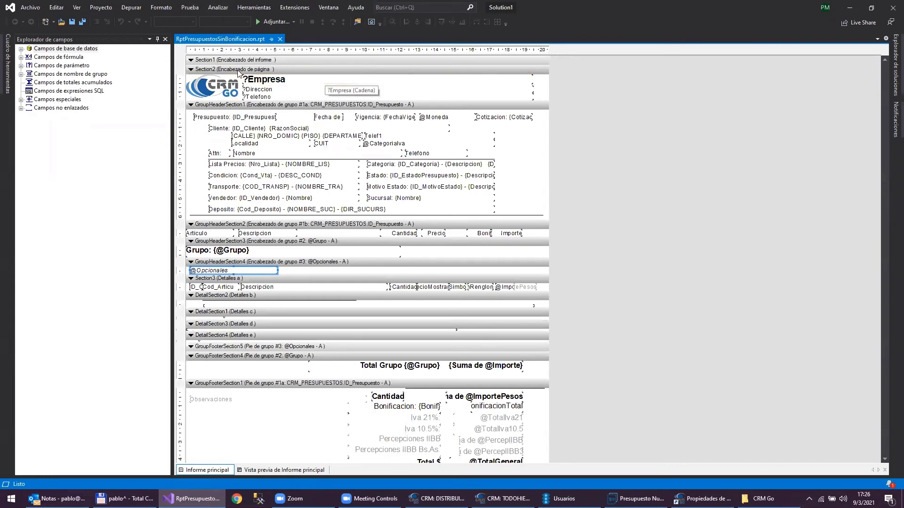
- Delete the header logo and change the Presupuesto label to Cotizacion
{"action": "left_click", "coordinate": [206, 88]}
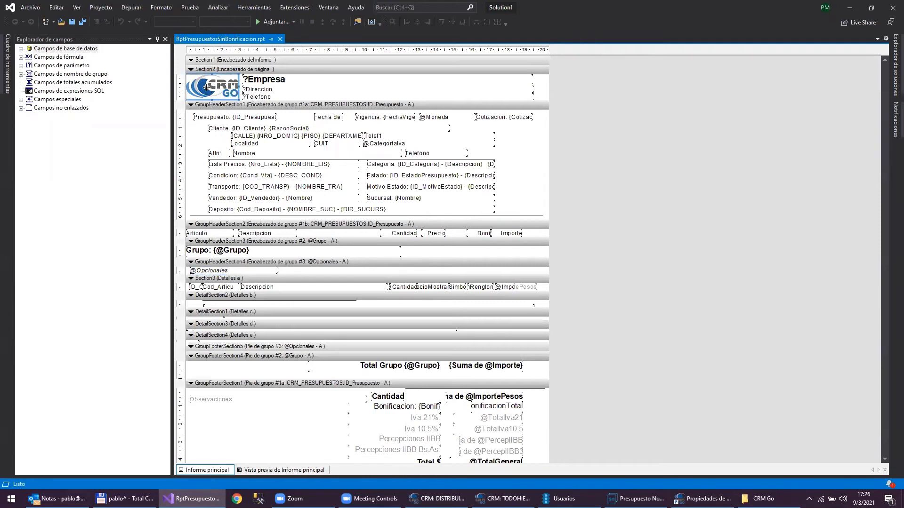
{"action": "key", "text": "Delete"}
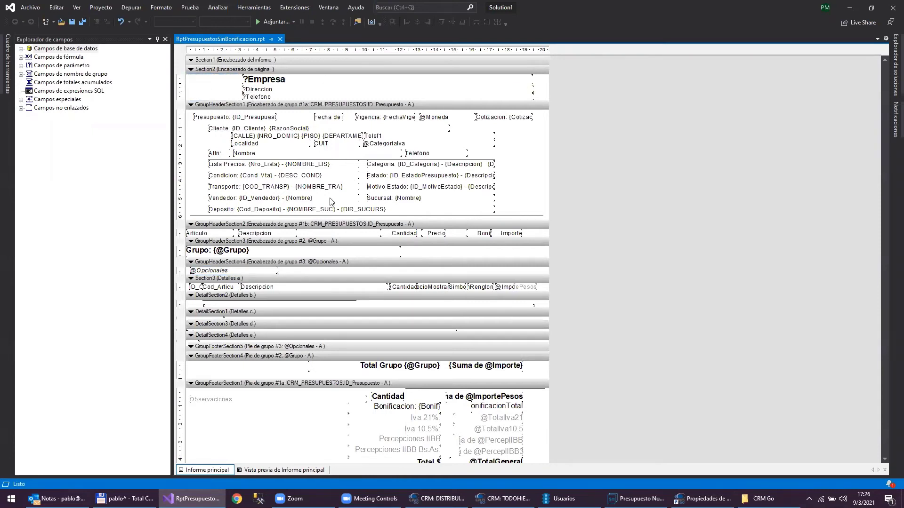
{"action": "left_click", "coordinate": [214, 116]}
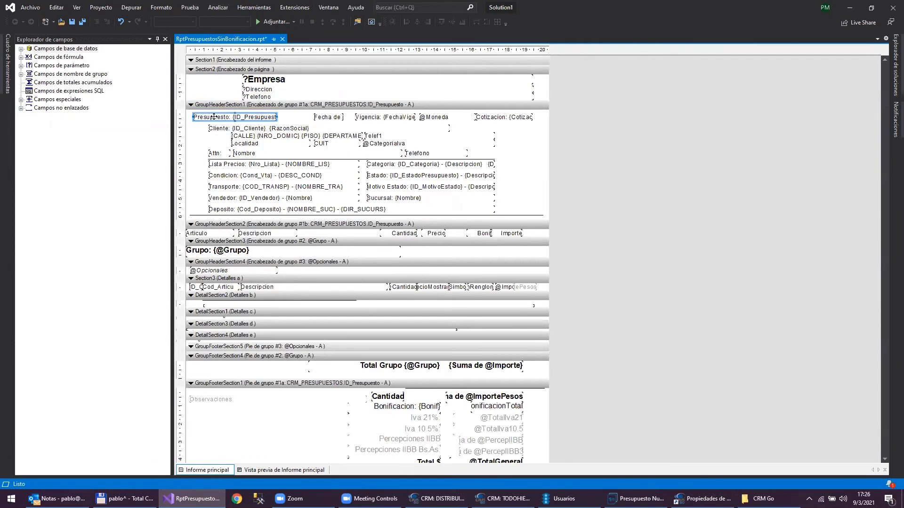
{"action": "double_click", "coordinate": [214, 117]}
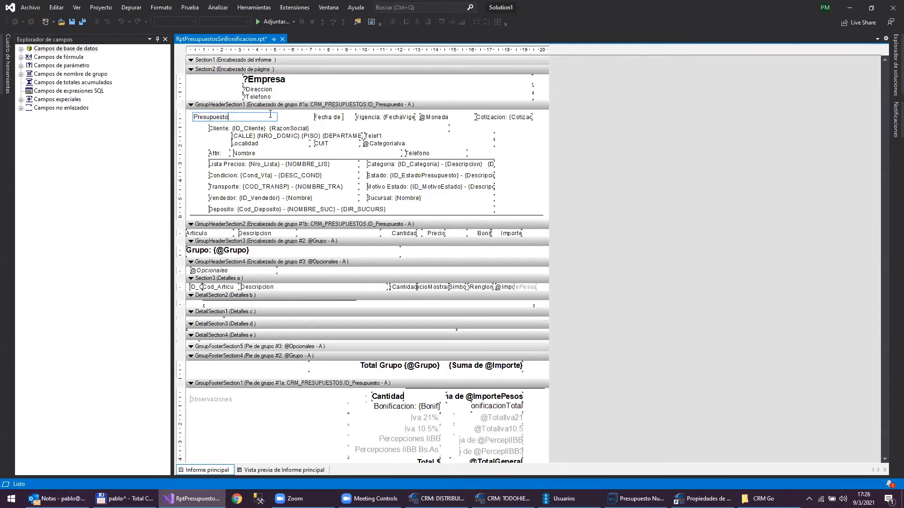
{"action": "key", "text": "shift+Left"}
{"action": "key", "text": "shift+Left"}
{"action": "key", "text": "shift+Left"}
{"action": "key", "text": "shift+Left"}
{"action": "key", "text": "shift+Left"}
{"action": "key", "text": "shift+Left"}
{"action": "key", "text": "shift+Left"}
{"action": "key", "text": "shift+Left"}
{"action": "key", "text": "shift+Left"}
{"action": "key", "text": "shift+Left"}
{"action": "key", "text": "shift+Left"}
{"action": "key", "text": "BackSpace"}
{"action": "type", "text": "Cotizacion"}
{"action": "left_click", "coordinate": [206, 149]}
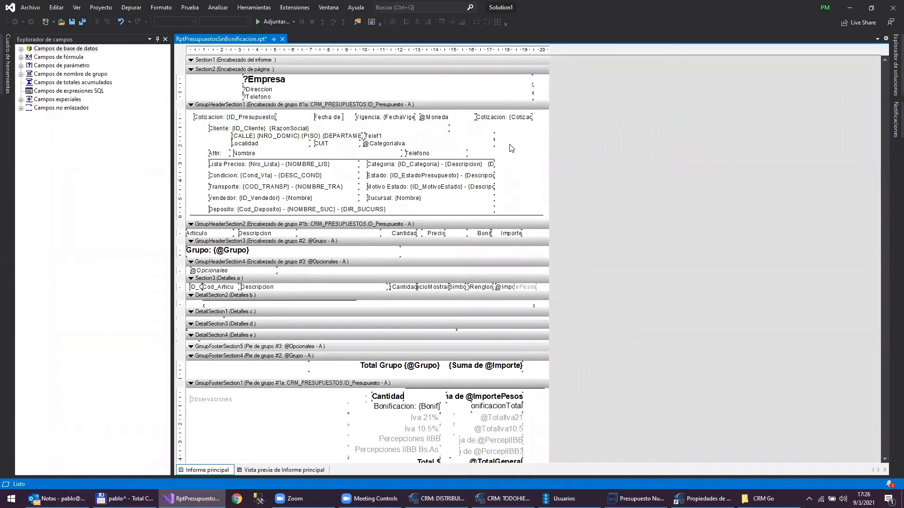
{"action": "left_click_drag", "start_coordinate": [506, 144], "coordinate": [219, 145]}
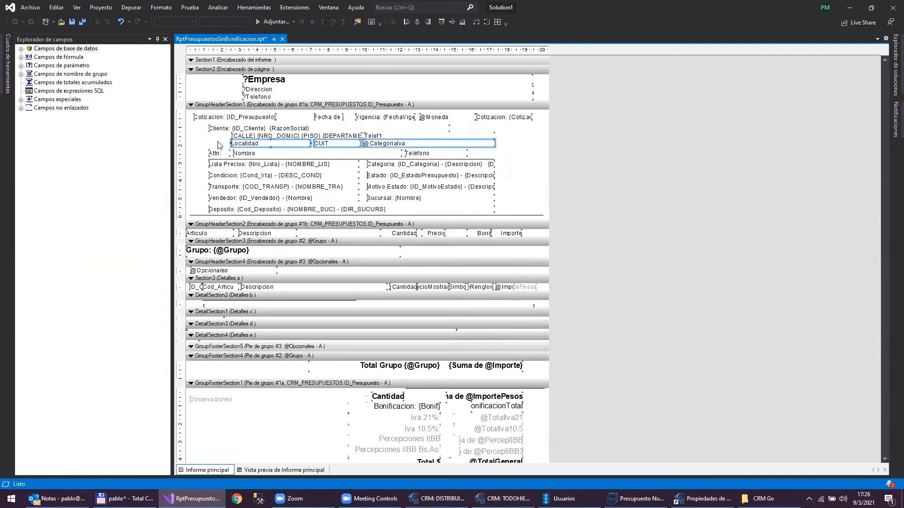
{"action": "key", "text": "Delete"}
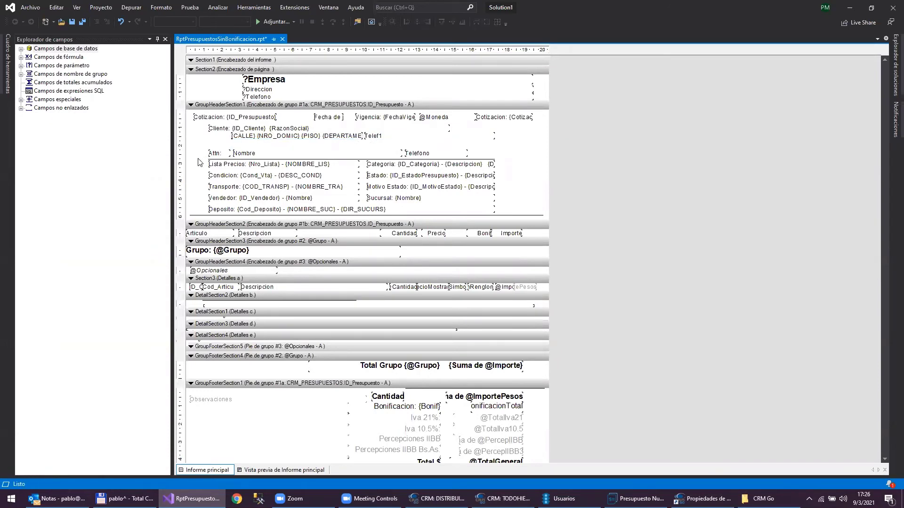
{"action": "left_click_drag", "start_coordinate": [196, 174], "coordinate": [555, 200]}
{"action": "key", "text": "Delete"}
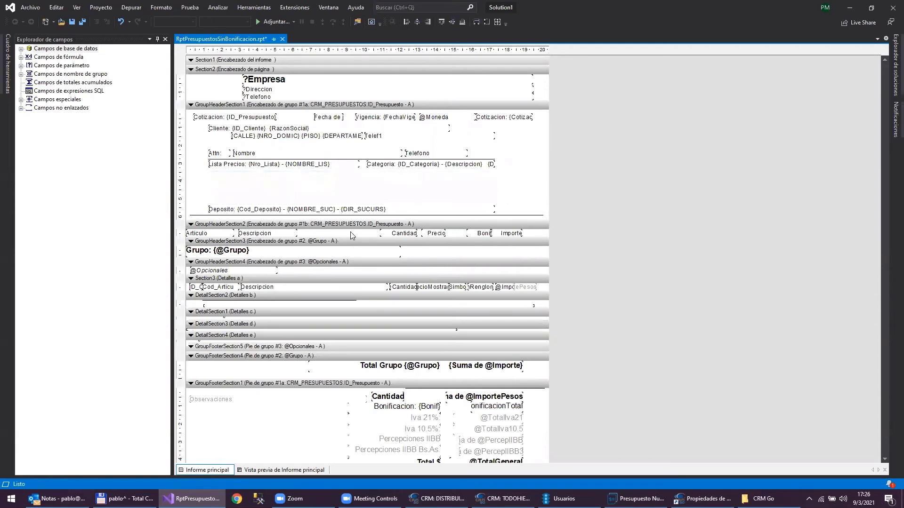
- Move Deposito, the divider line and the group header border up to close the gap
{"action": "left_click_drag", "start_coordinate": [335, 212], "coordinate": [332, 174]}
{"action": "left_click", "coordinate": [327, 215]}
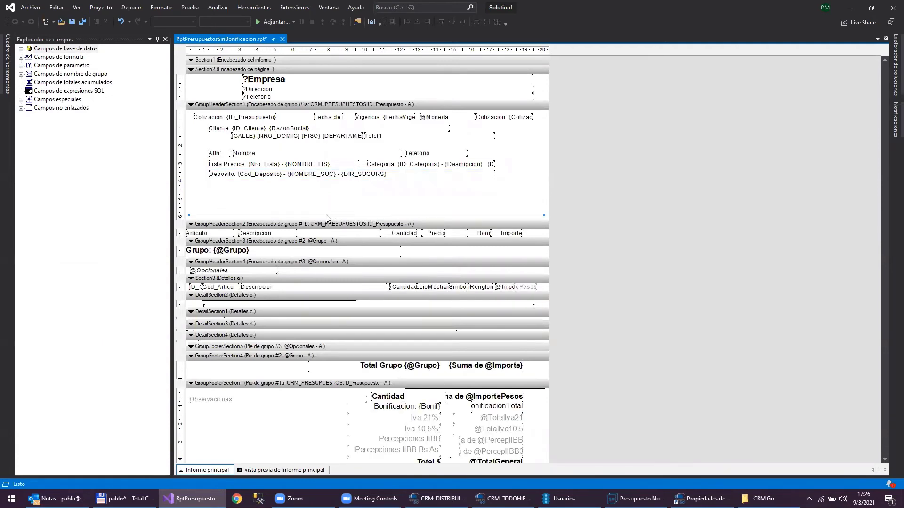
{"action": "left_click_drag", "start_coordinate": [326, 215], "coordinate": [327, 180]}
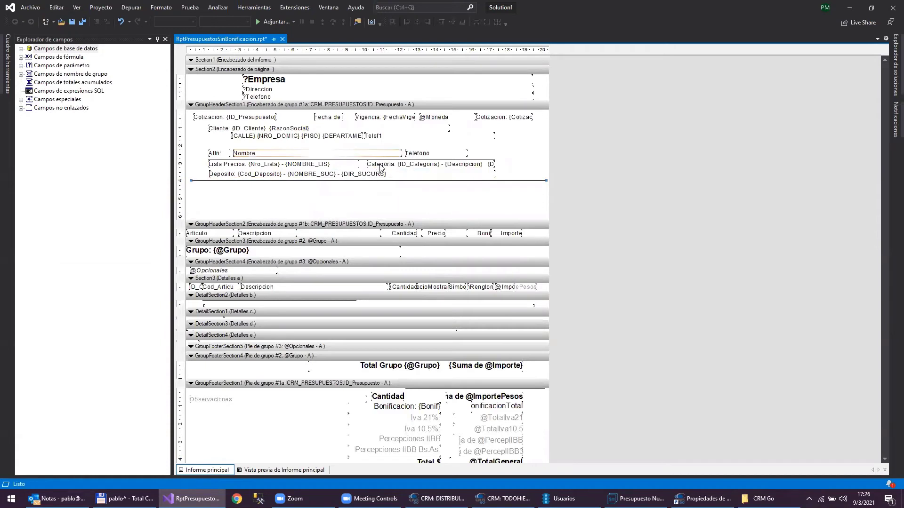
{"action": "mouse_move", "coordinate": [360, 220]}
{"action": "left_mouse_down"}
{"action": "mouse_move", "coordinate": [415, 166]}
{"action": "mouse_move", "coordinate": [411, 185]}
{"action": "left_mouse_up"}
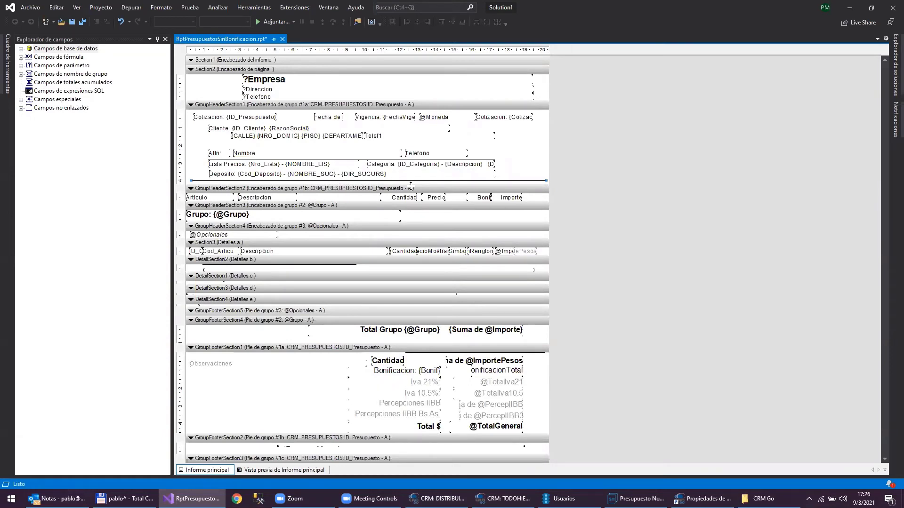
- Delete the Bonif column heading and the Renglon detail field, then save the report
{"action": "left_click", "coordinate": [479, 199]}
{"action": "key", "text": "Delete"}
{"action": "left_click", "coordinate": [482, 252]}
{"action": "key", "text": "Delete"}
{"action": "left_click", "coordinate": [71, 23]}
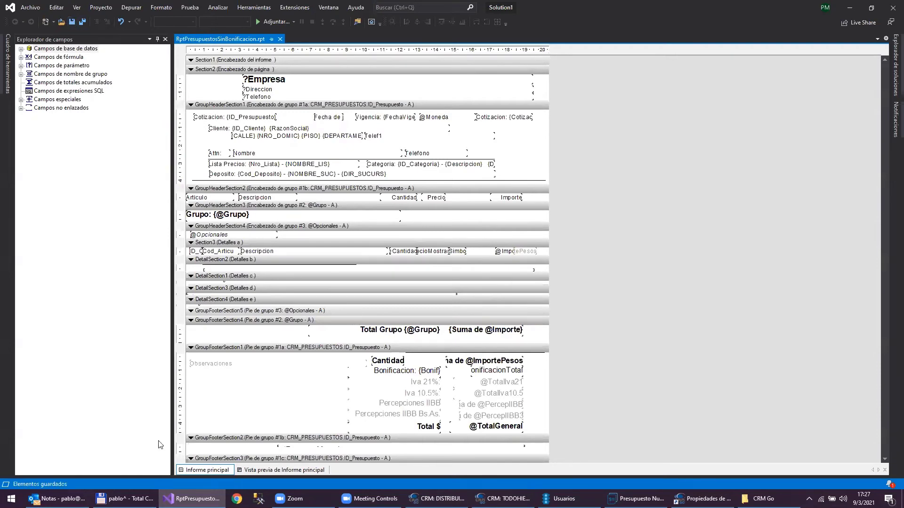
- Copy the edited RptPresupuestosSinBonificacion.rpt into the CRM Go folder and bring quotation 5 forward
{"action": "key", "text": "alt+Tab"}
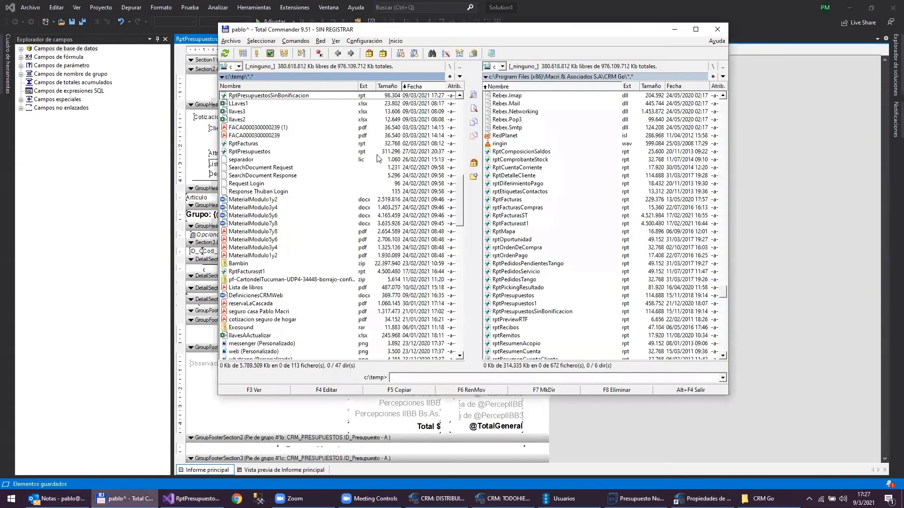
{"action": "key", "text": "Return"}
{"action": "mouse_move", "coordinate": [704, 498]}
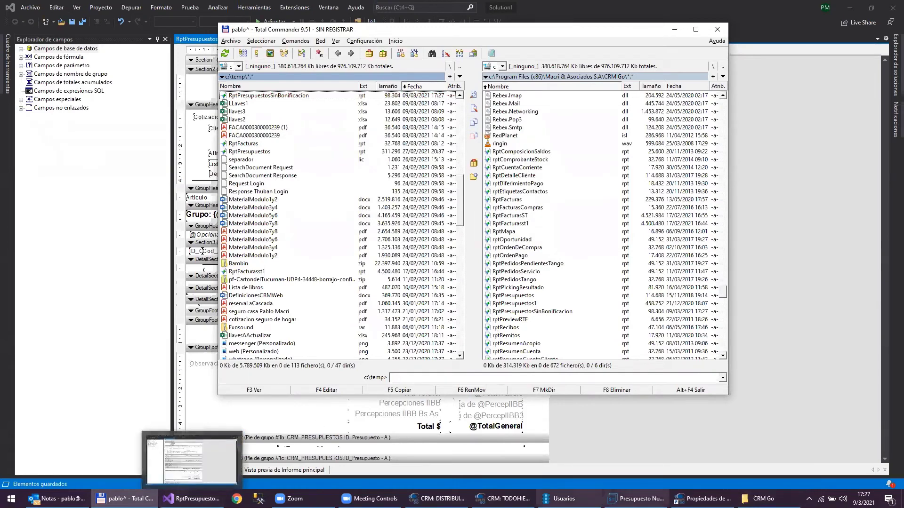
{"action": "mouse_move", "coordinate": [437, 499]}
{"action": "left_click", "coordinate": [386, 459]}
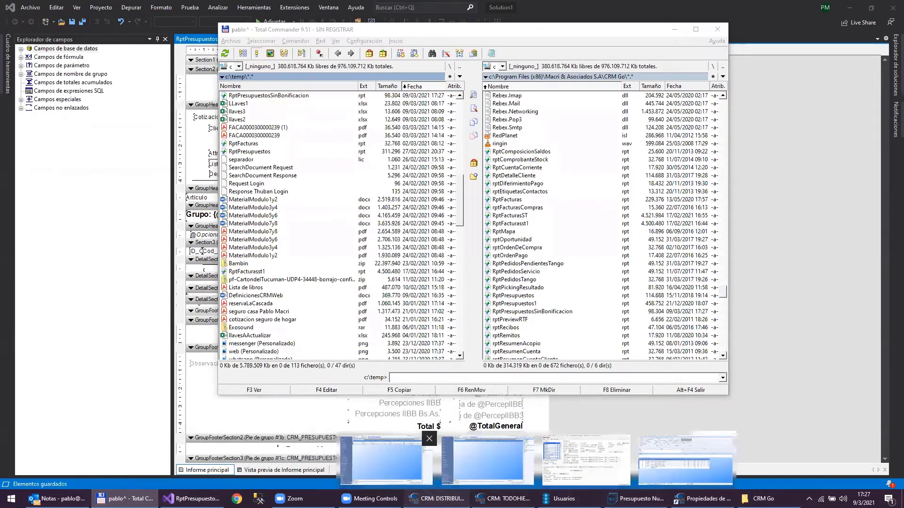
{"action": "left_click", "coordinate": [637, 498]}
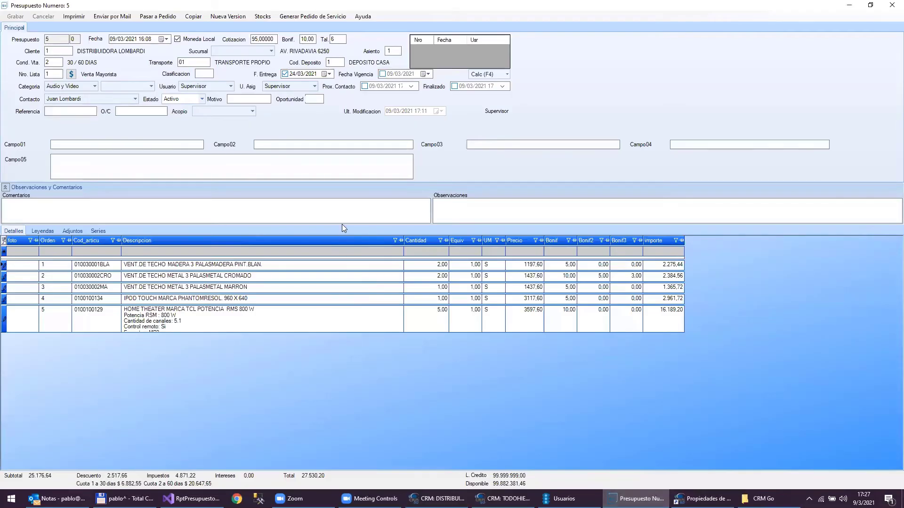
- Preview and close a quotation 5 printout, then reopen the print list showing SINBONIFICACION
{"action": "left_click", "coordinate": [71, 17]}
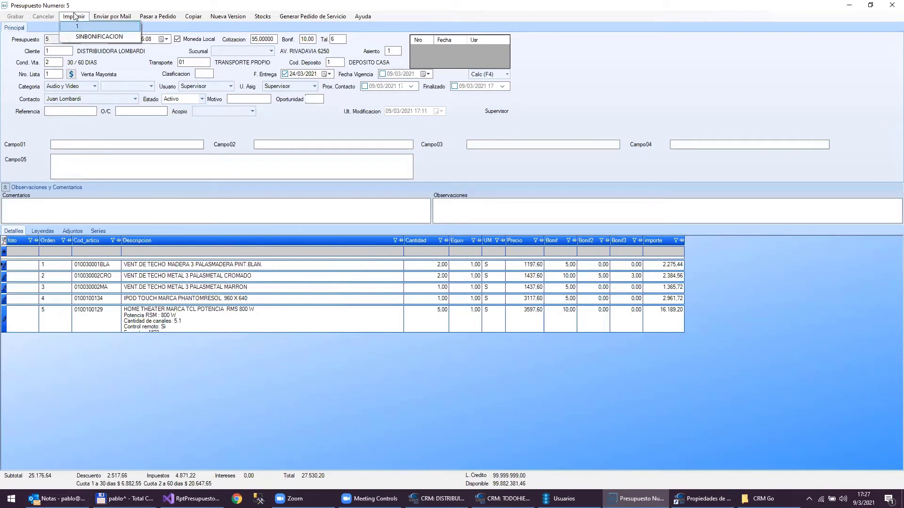
{"action": "left_click", "coordinate": [96, 4]}
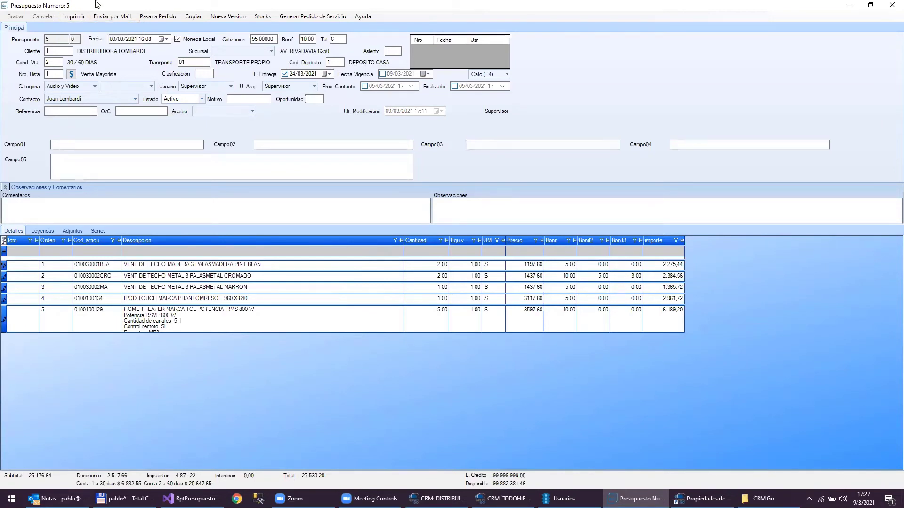
{"action": "left_click", "coordinate": [77, 14]}
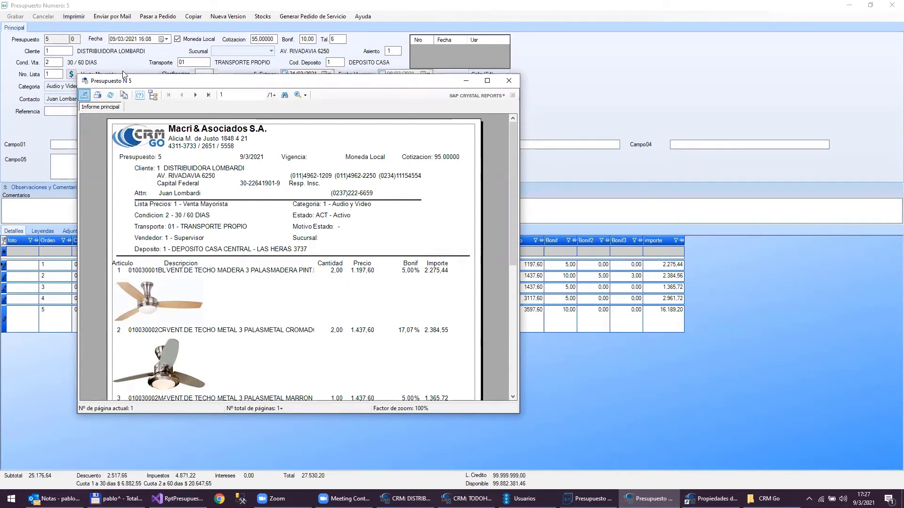
{"action": "left_click", "coordinate": [508, 83]}
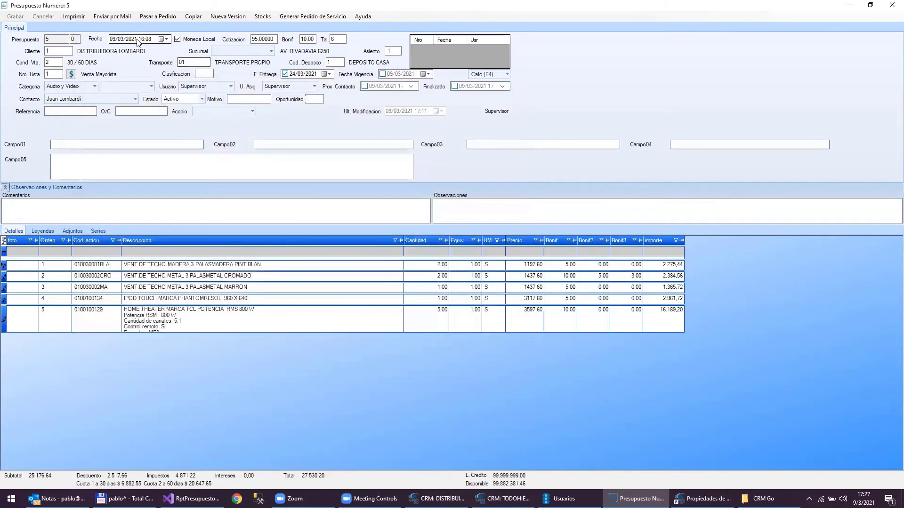
{"action": "left_click", "coordinate": [77, 19]}
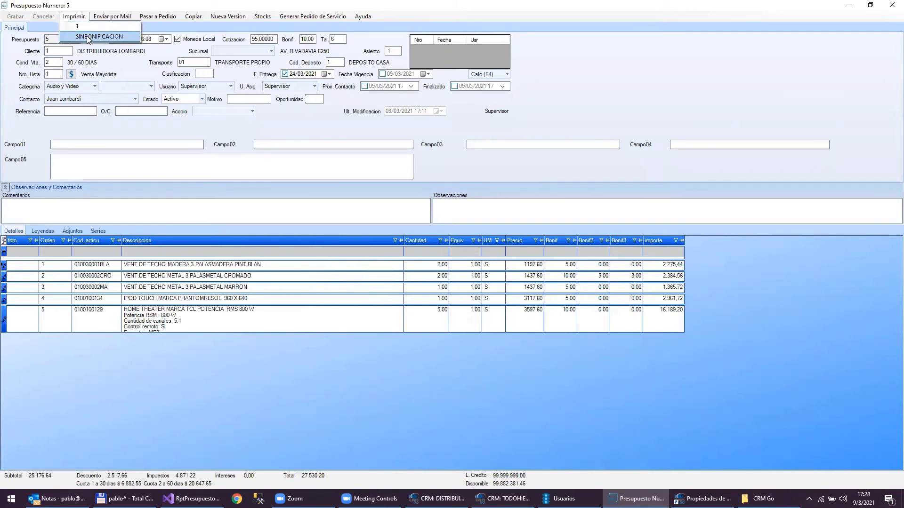
- Print quotation 5 with SINBONIFICACION, view the preview maximized, then close it
{"action": "left_click", "coordinate": [88, 37]}
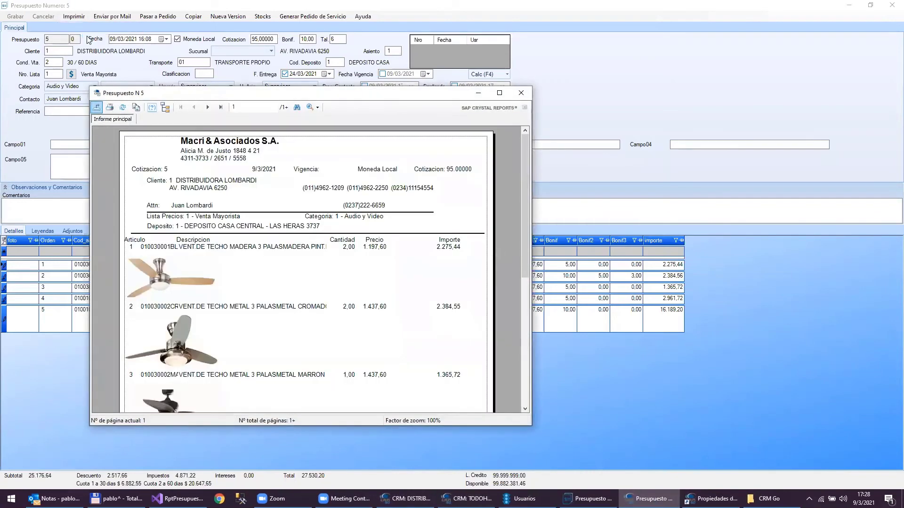
{"action": "double_click", "coordinate": [197, 97]}
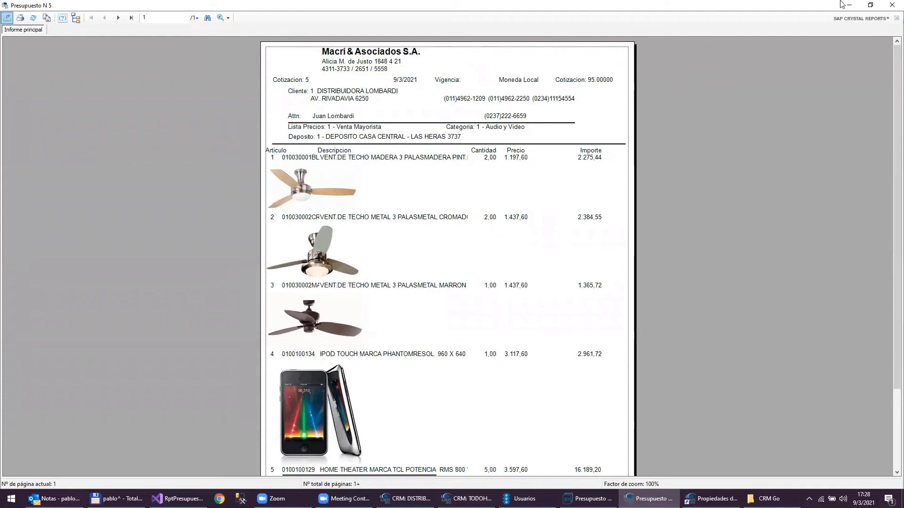
{"action": "left_click", "coordinate": [891, 5]}
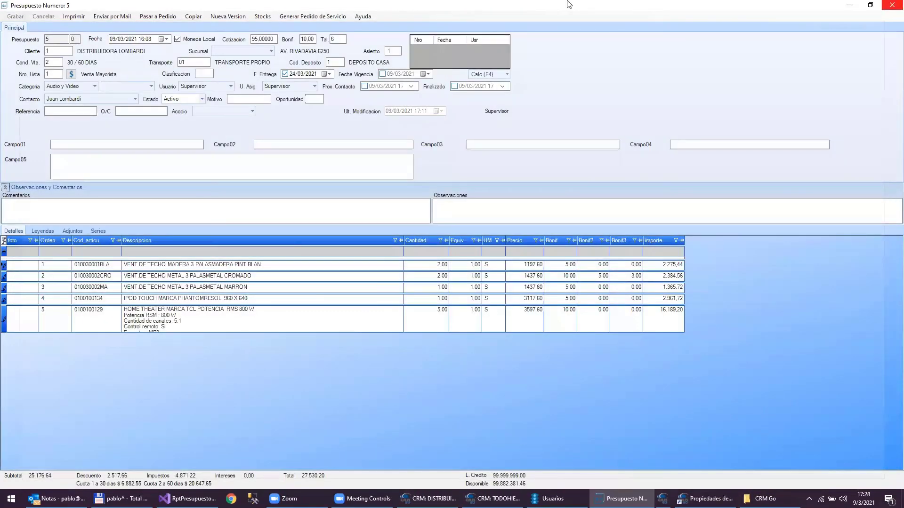
- Restore the Presupuesto Numero 5 form to a smaller window
{"action": "double_click", "coordinate": [569, 5]}
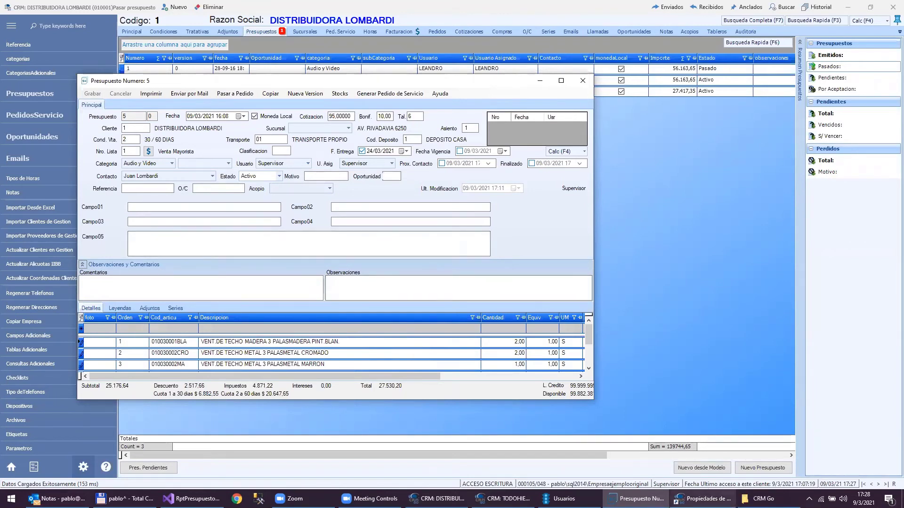
{"action": "mouse_move", "coordinate": [708, 498]}
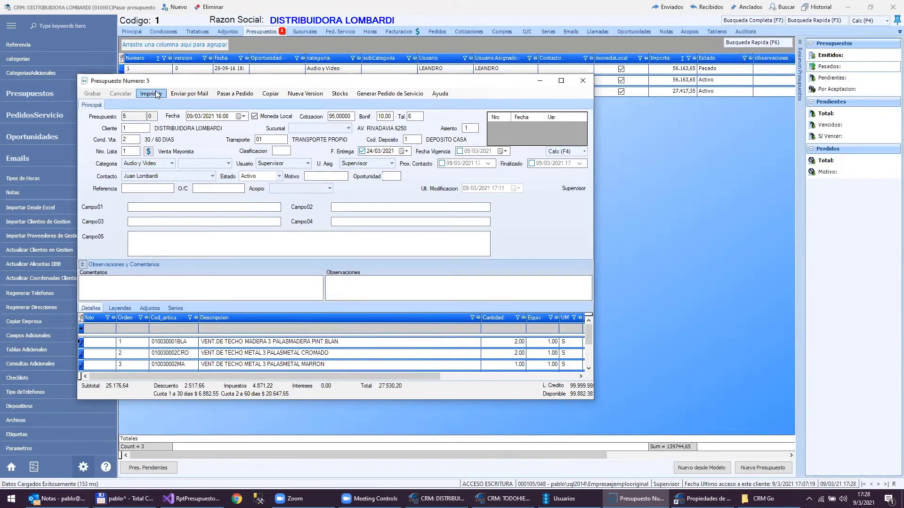
- Pick SINBONIFICACION for mailing, tick Copia on both TITULAR rows and CCO on both COMPRAS rows
{"action": "left_click", "coordinate": [196, 93]}
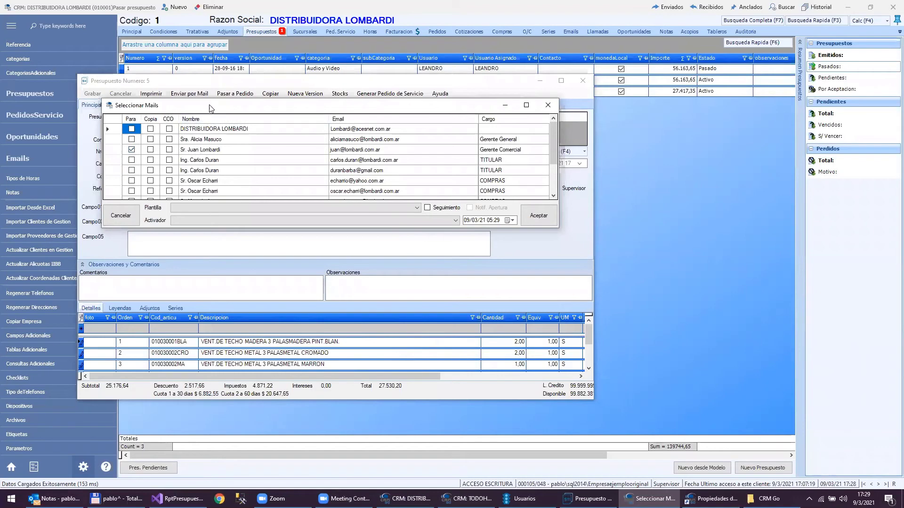
{"action": "left_click_drag", "start_coordinate": [210, 104], "coordinate": [362, 81]}
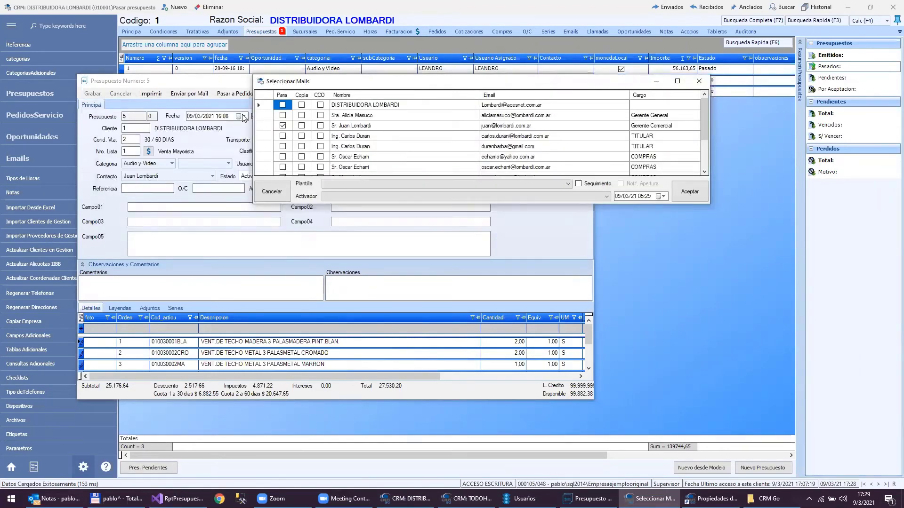
{"action": "left_click", "coordinate": [301, 136]}
{"action": "left_click", "coordinate": [301, 146]}
{"action": "left_click", "coordinate": [320, 156]}
{"action": "left_click", "coordinate": [320, 166]}
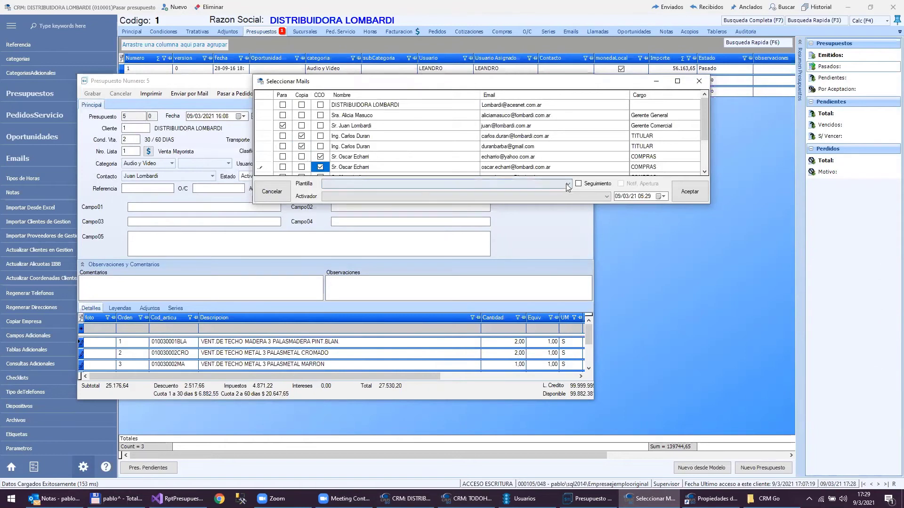
- Accept the recipients with Seguimiento off and no Plantilla, generating the email with Presupuesto_5.pdf
{"action": "left_click", "coordinate": [602, 184]}
{"action": "left_click", "coordinate": [603, 188]}
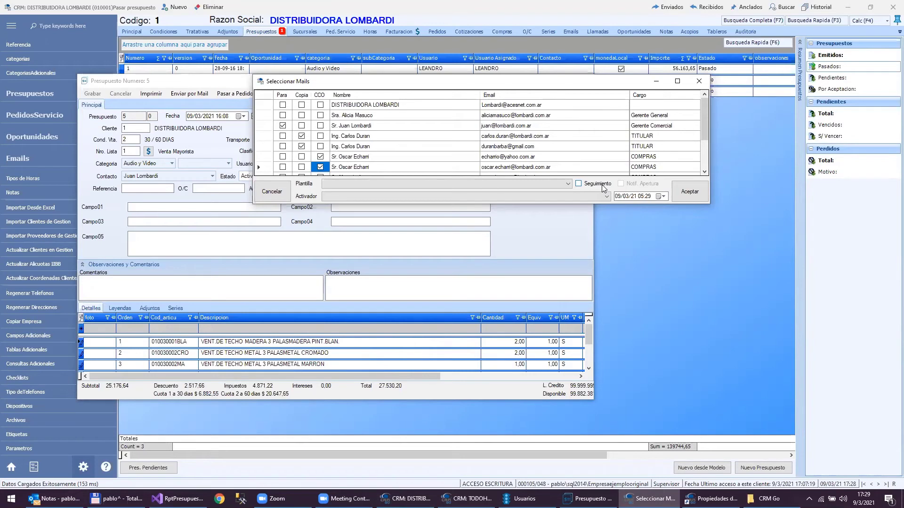
{"action": "left_click", "coordinate": [603, 187]}
{"action": "left_click", "coordinate": [583, 183]}
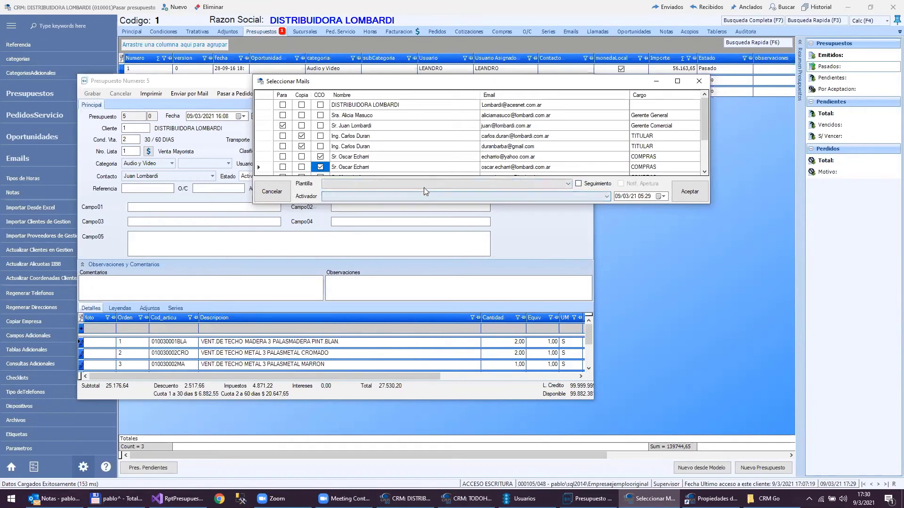
{"action": "left_click", "coordinate": [504, 183]}
{"action": "left_click", "coordinate": [503, 183]}
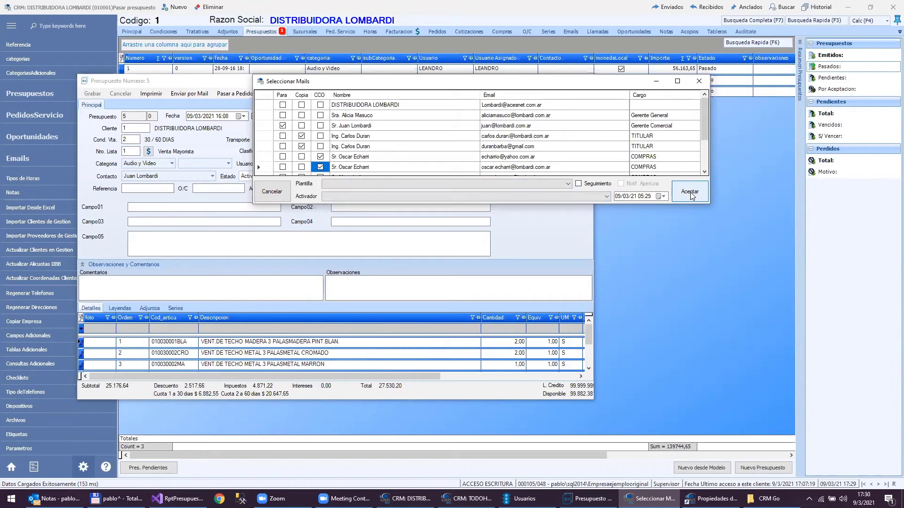
{"action": "left_click", "coordinate": [691, 196]}
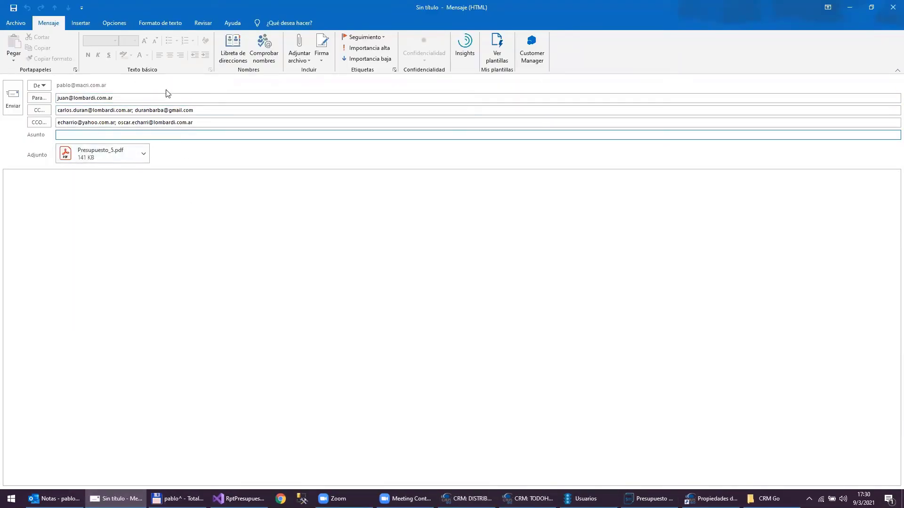
- Open the Presupuesto_5.pdf attachment, page through all three pages, then close Acrobat Reader
{"action": "left_click", "coordinate": [109, 153]}
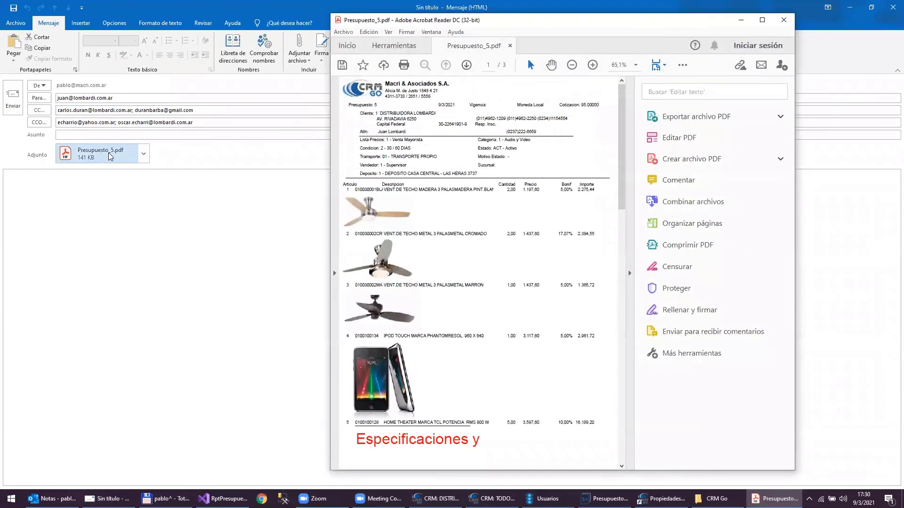
{"action": "left_click", "coordinate": [470, 69]}
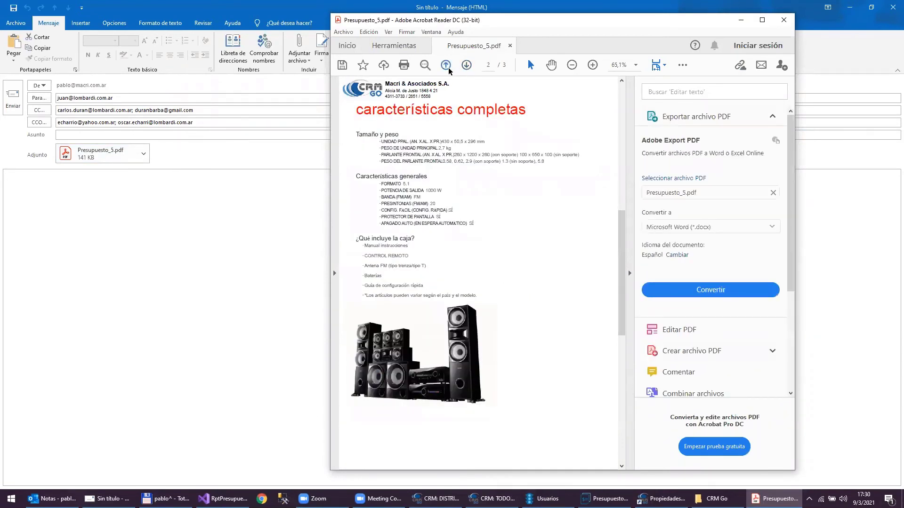
{"action": "left_click", "coordinate": [447, 69]}
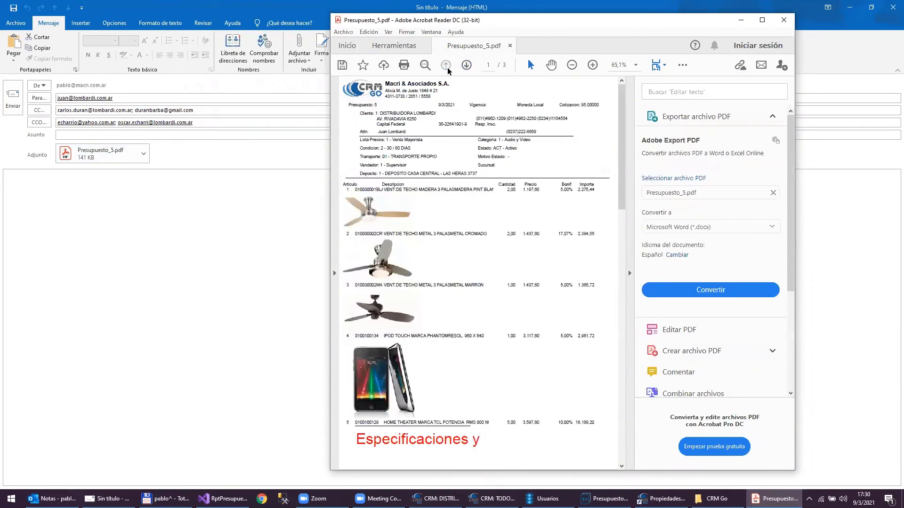
{"action": "left_click", "coordinate": [462, 68]}
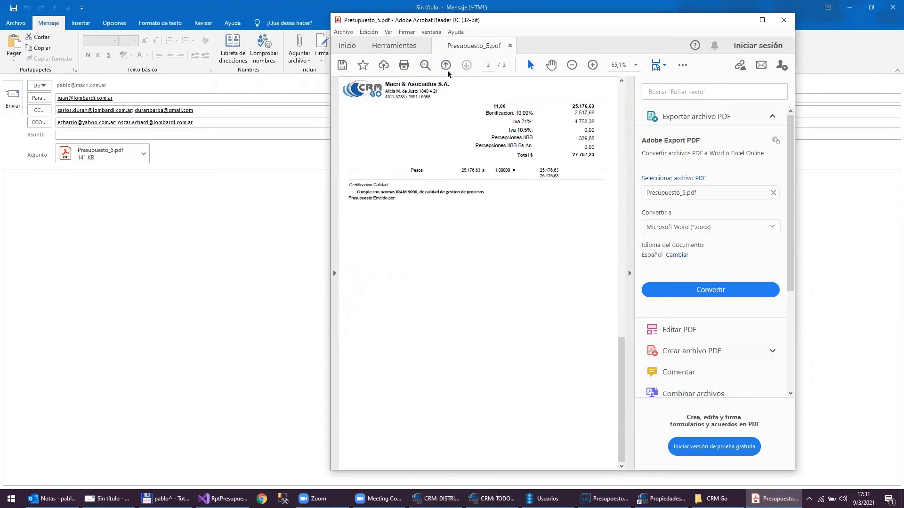
{"action": "left_click", "coordinate": [445, 66]}
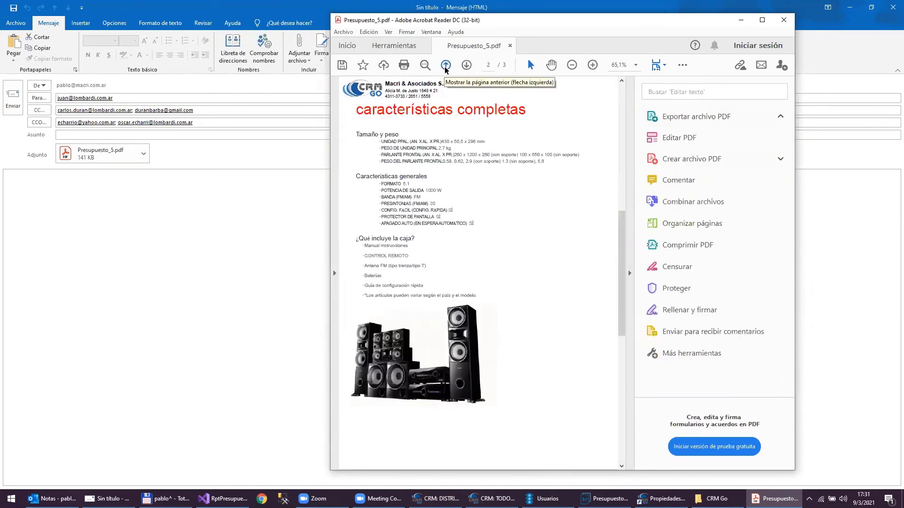
{"action": "left_click", "coordinate": [445, 66]}
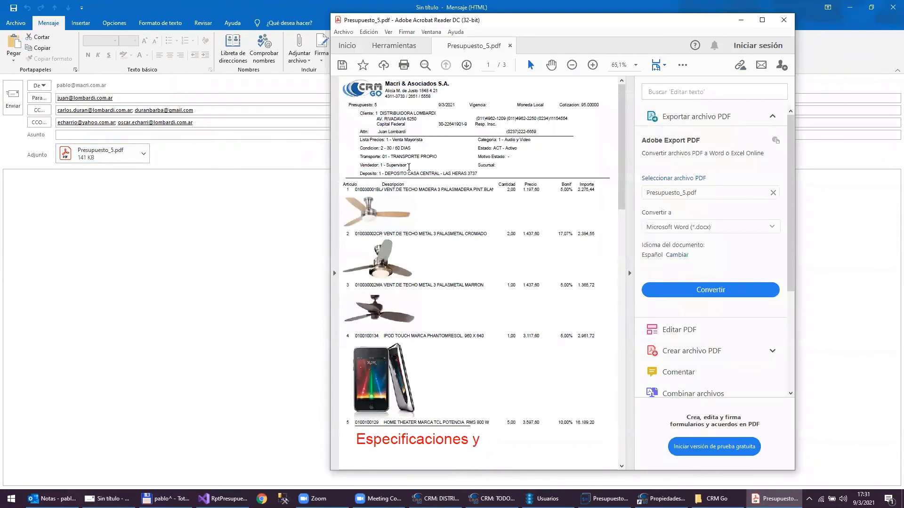
{"action": "left_click", "coordinate": [782, 20]}
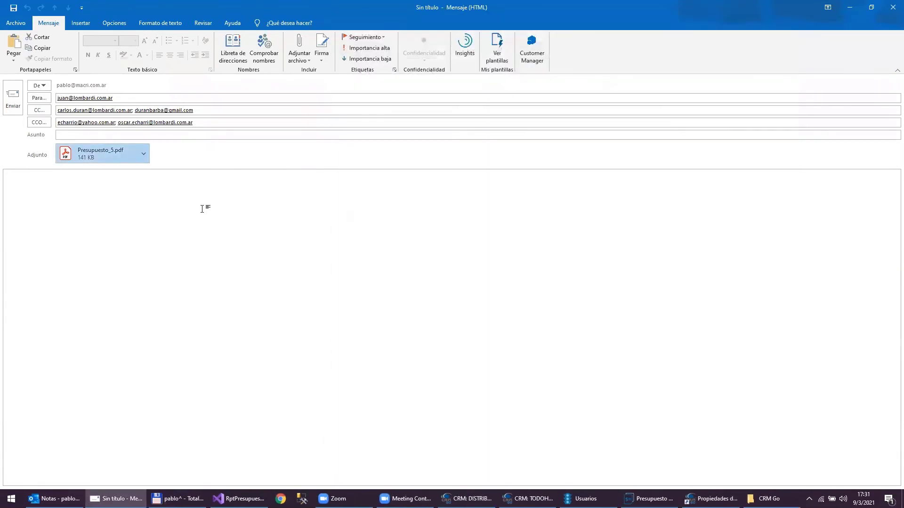
- Type test lines 'Djs dfjs', 'F sd' and 'F sdfsf' in the body, then close the draft
{"action": "left_click", "coordinate": [202, 209]}
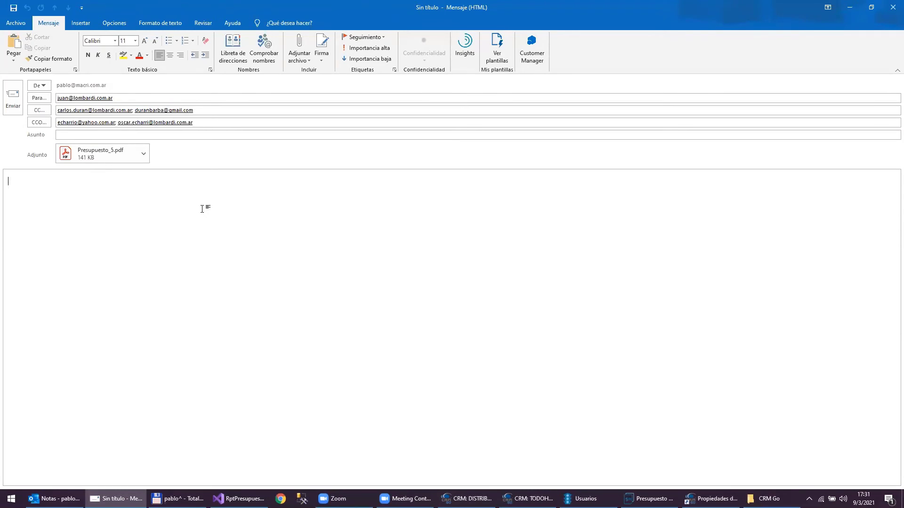
{"action": "type", "text": "Djs dfjs"}
{"action": "key", "text": "Return"}
{"action": "type", "text": "F sd"}
{"action": "key", "text": "Return"}
{"action": "type", "text": "F sd"}
{"action": "key", "text": "Return"}
{"action": "type", "text": "fsf"}
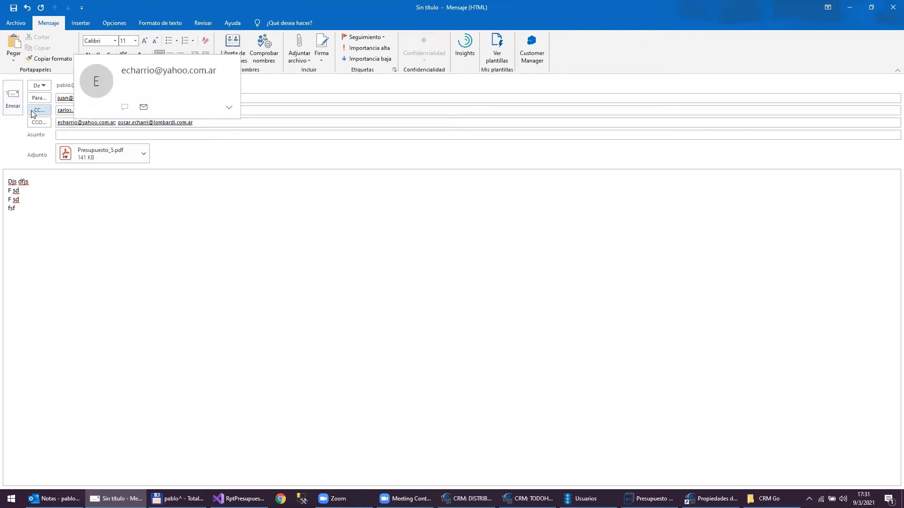
{"action": "left_click", "coordinate": [893, 7]}
- Discard the email draft unsaved and maximize the Presupuesto Numero 5 form
{"action": "left_click", "coordinate": [455, 276]}
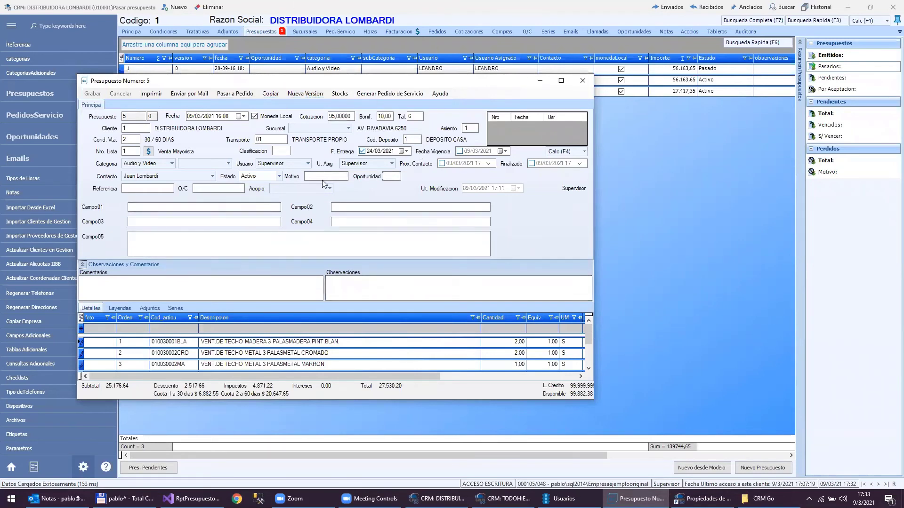
{"action": "double_click", "coordinate": [493, 81]}
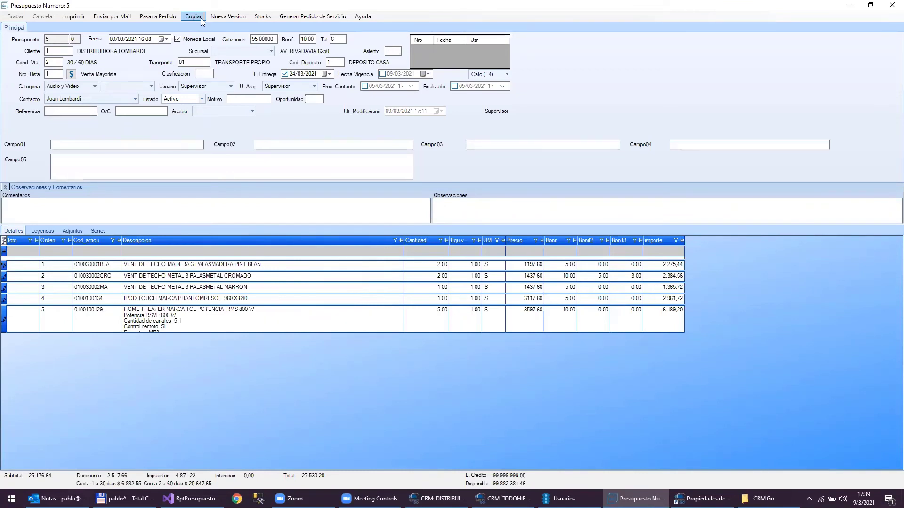
- Copy quote 5 into a new quote and clear its client
{"action": "left_click", "coordinate": [200, 17]}
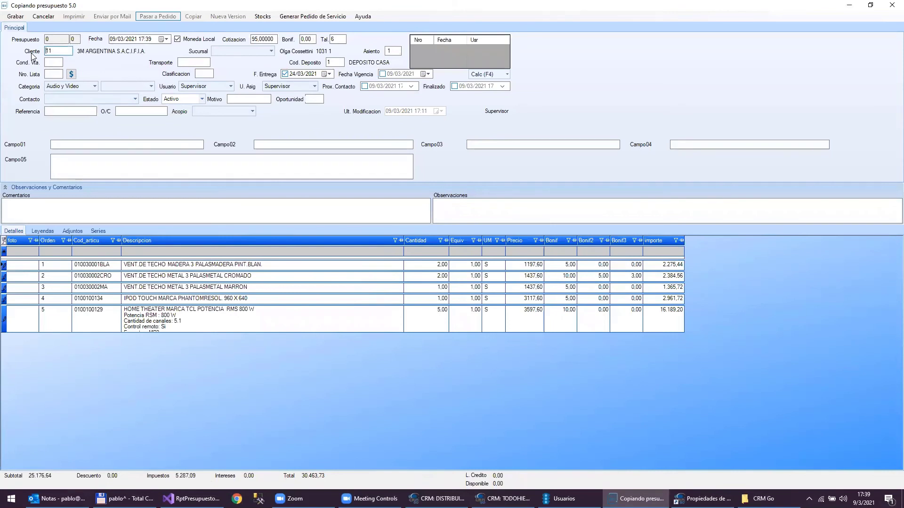
{"action": "key", "text": "Delete"}
{"action": "key", "text": "Delete"}
{"action": "left_click", "coordinate": [32, 53]}
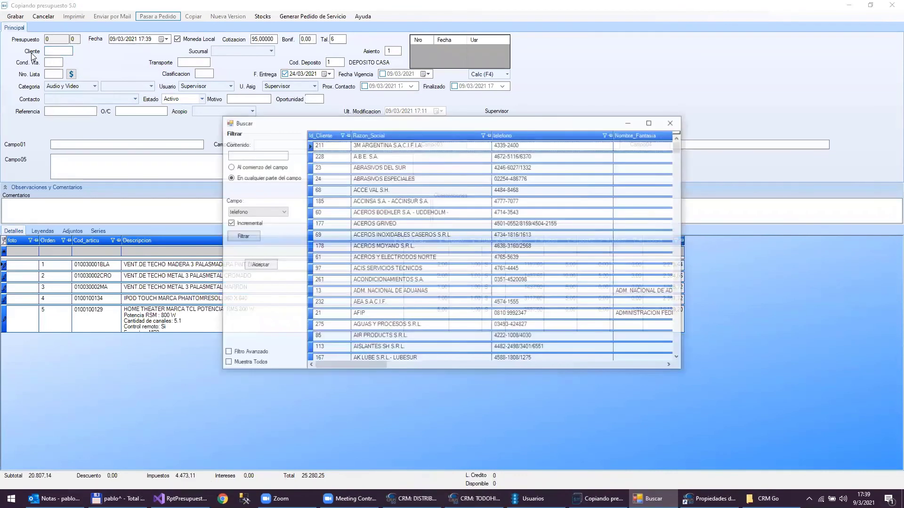
{"action": "type", "text": "tod"}
{"action": "key", "text": "BackSpace"}
{"action": "key", "text": "BackSpace"}
{"action": "key", "text": "BackSpace"}
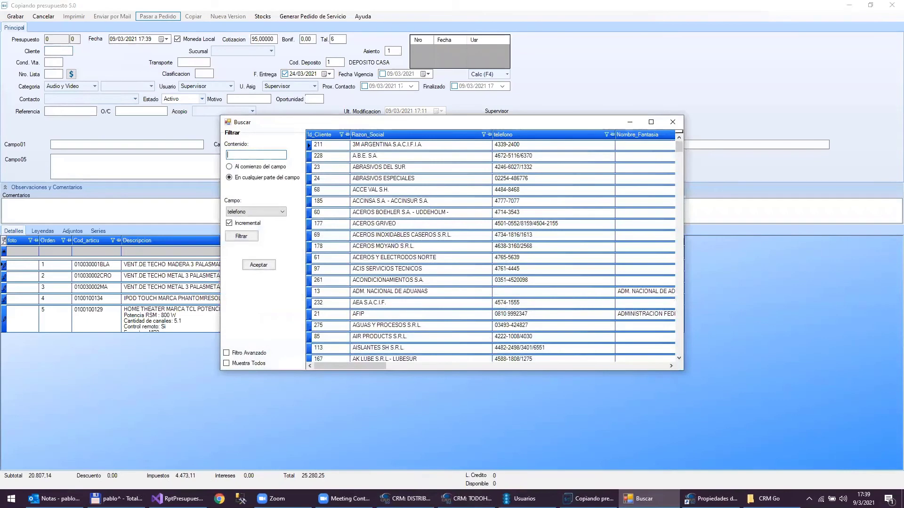
- Search clients by Razon_Social for 'todo' and pick TODOHIERRO S.A. as the client
{"action": "left_click", "coordinate": [282, 211]}
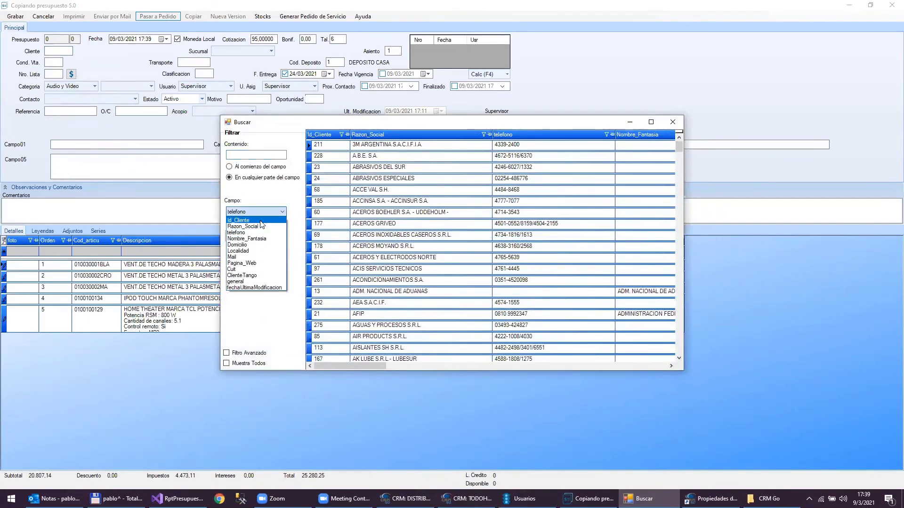
{"action": "left_click", "coordinate": [254, 226]}
{"action": "left_click", "coordinate": [256, 154]}
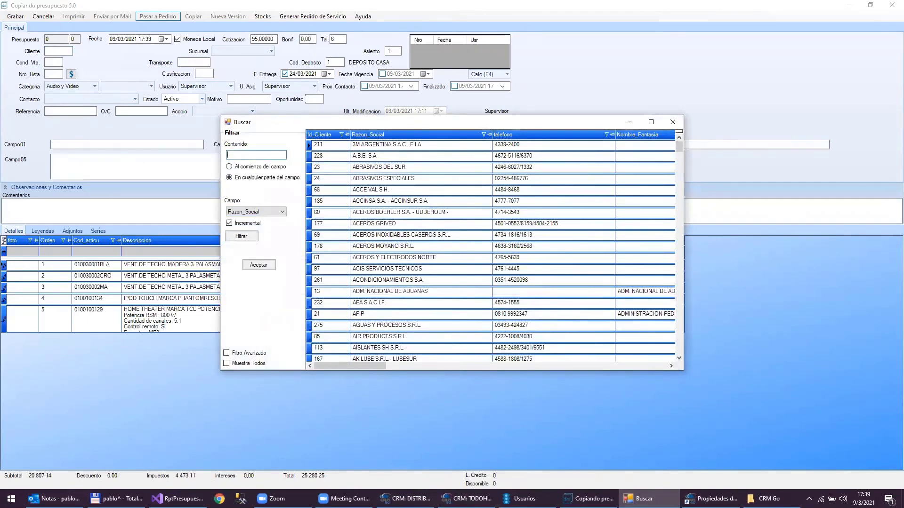
{"action": "type", "text": "todo"}
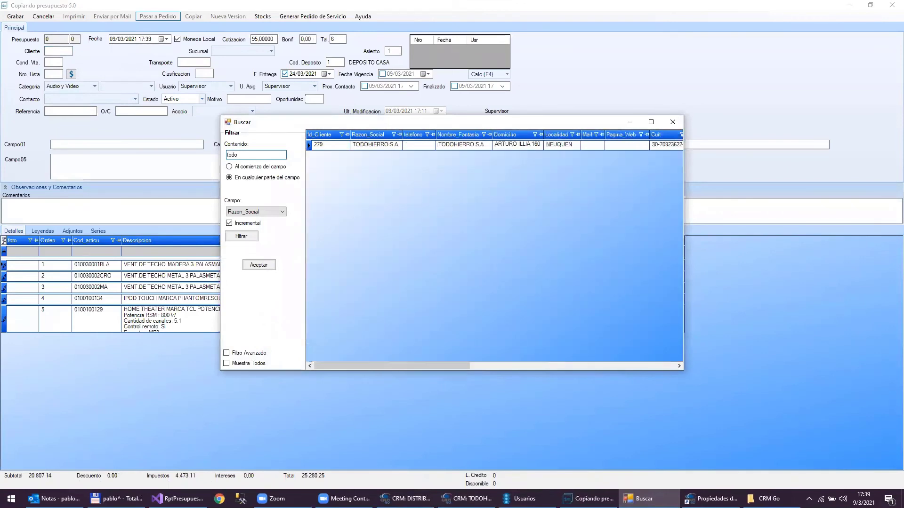
{"action": "double_click", "coordinate": [363, 144]}
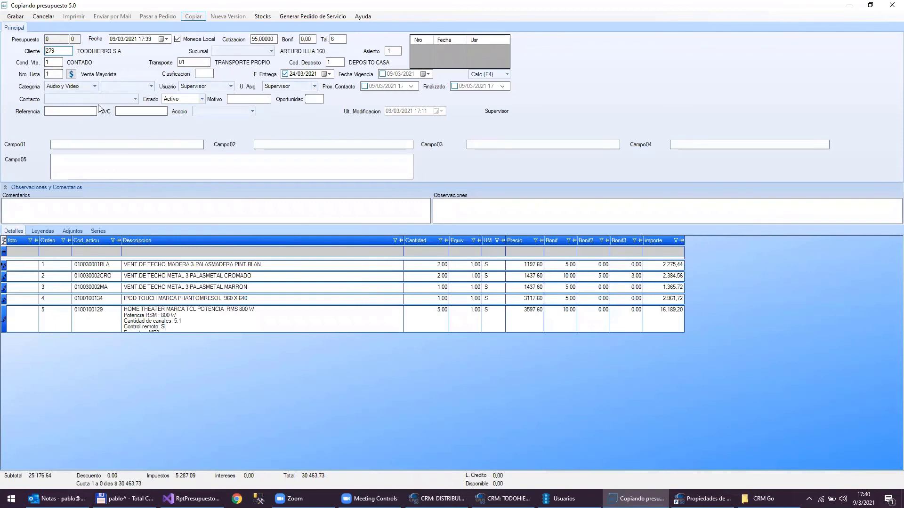
- Save the copy as Presupuesto 6 for client 279 TODOHIERRO S.A. and restore the window
{"action": "left_click", "coordinate": [15, 26]}
{"action": "left_click", "coordinate": [16, 17]}
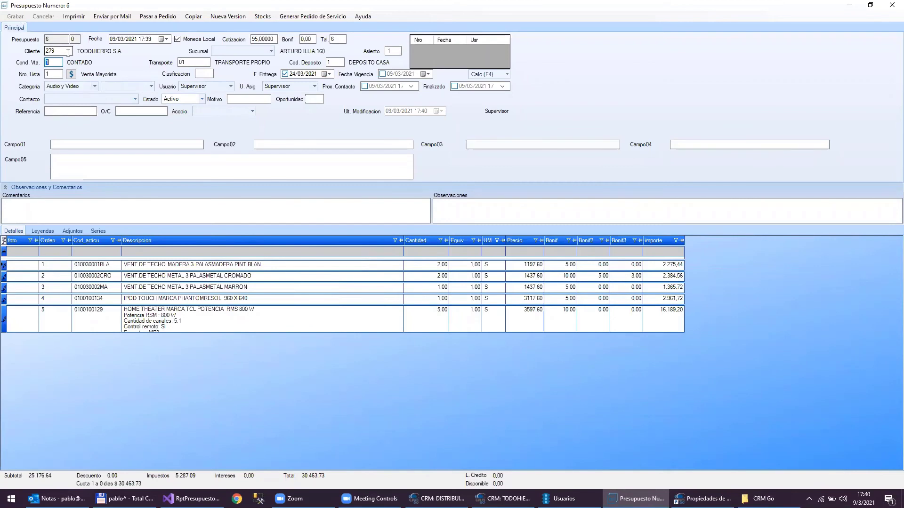
{"action": "double_click", "coordinate": [245, 4]}
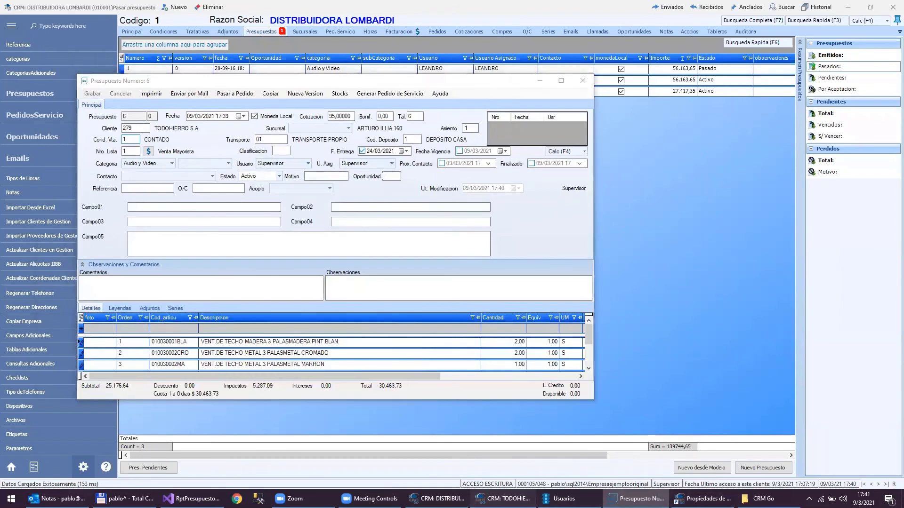
- Give client TODOHIERRO S.A. a 5 Bonificación in its Condiciones and save it
{"action": "left_click", "coordinate": [502, 499]}
{"action": "left_click", "coordinate": [164, 32]}
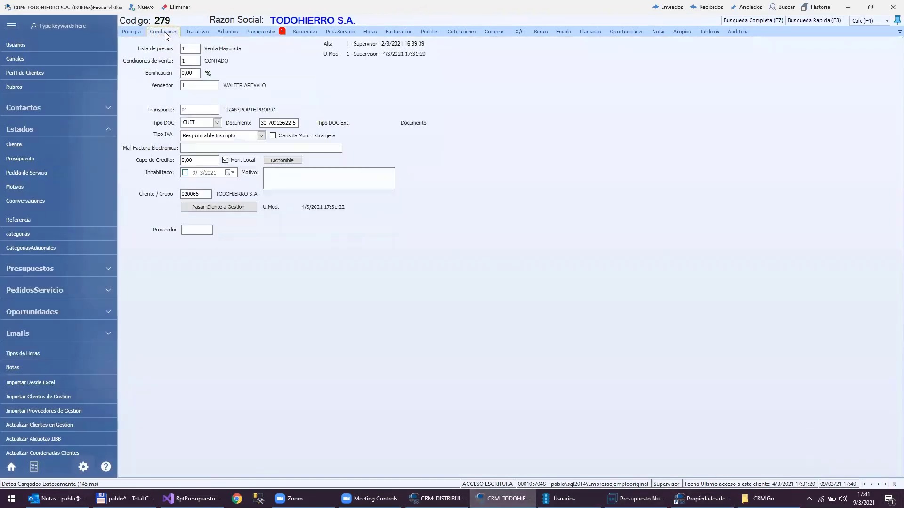
{"action": "left_click", "coordinate": [195, 74]}
{"action": "type", "text": "5"}
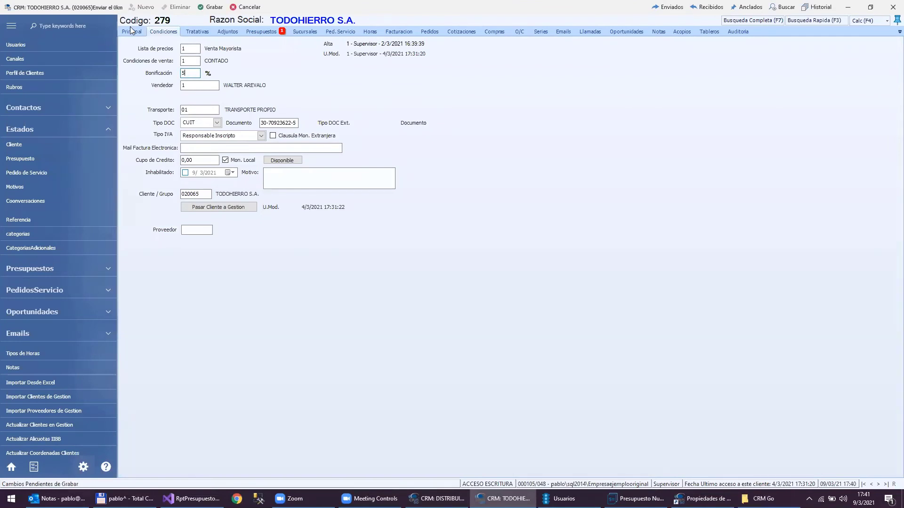
{"action": "left_click", "coordinate": [212, 8]}
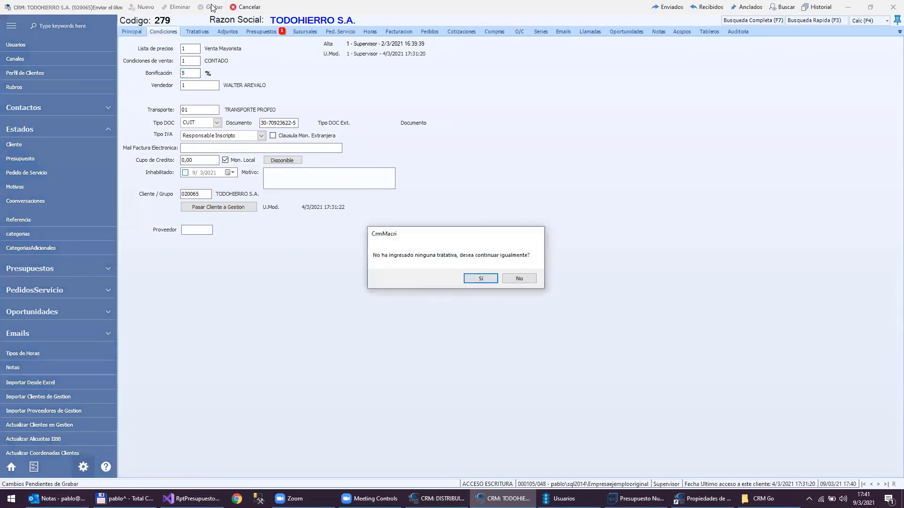
{"action": "key", "text": "Return"}
{"action": "key", "text": "Return"}
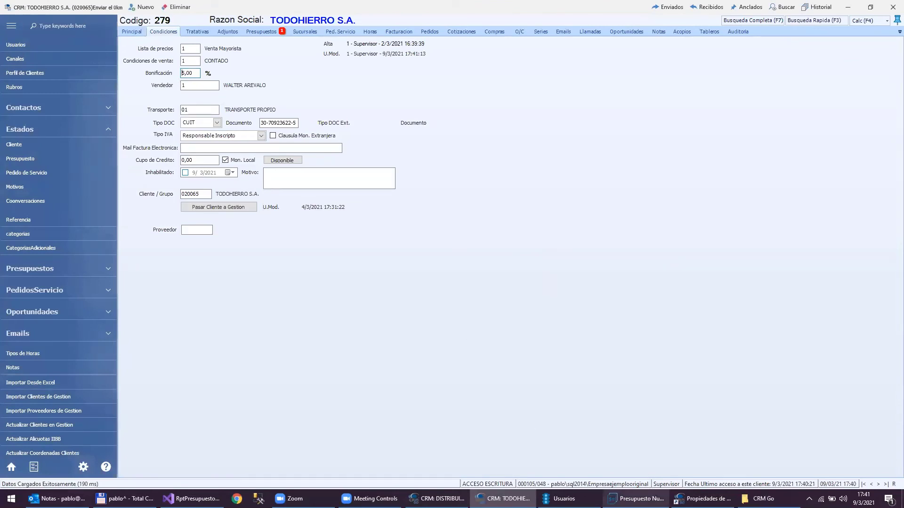
- Re-enter client 279 on quote 6 so it picks up the 5% discount, and save
{"action": "mouse_move", "coordinate": [635, 499]}
{"action": "left_click", "coordinate": [685, 462]}
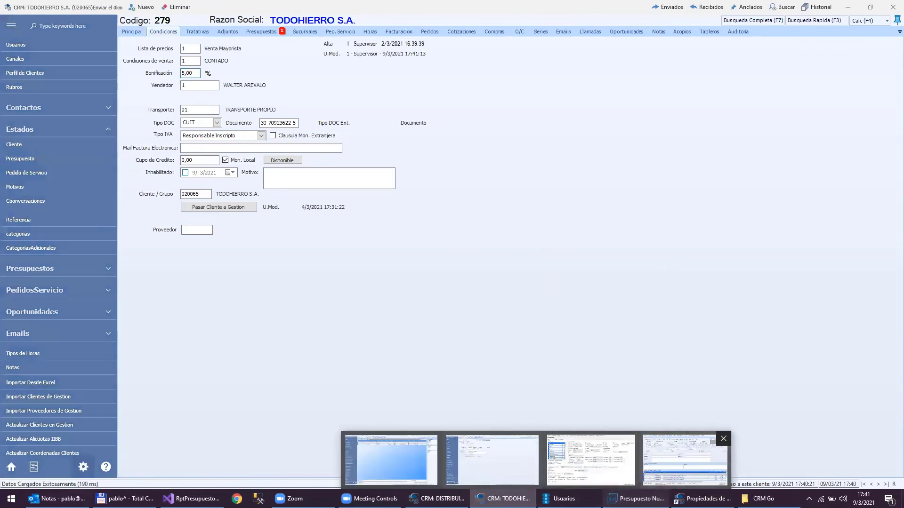
{"action": "left_click", "coordinate": [144, 128]}
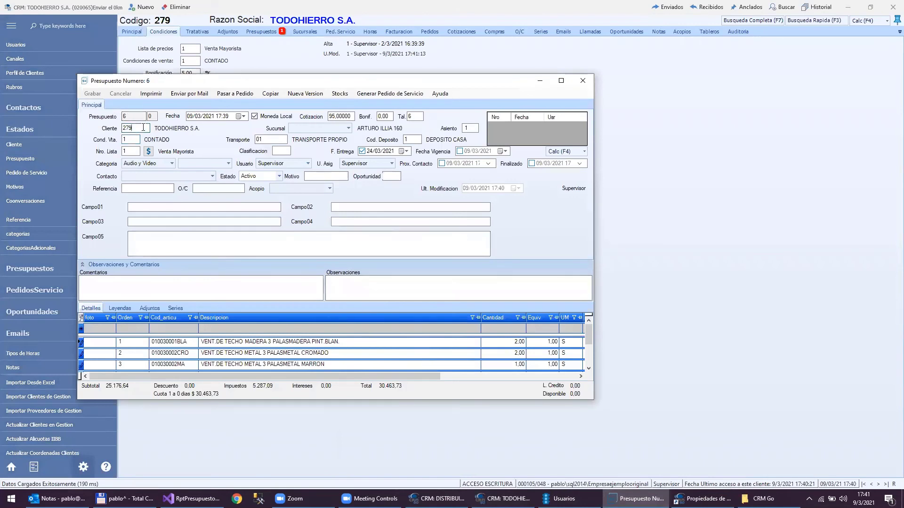
{"action": "key", "text": "BackSpace"}
{"action": "key", "text": "BackSpace"}
{"action": "key", "text": "BackSpace"}
{"action": "type", "text": "9"}
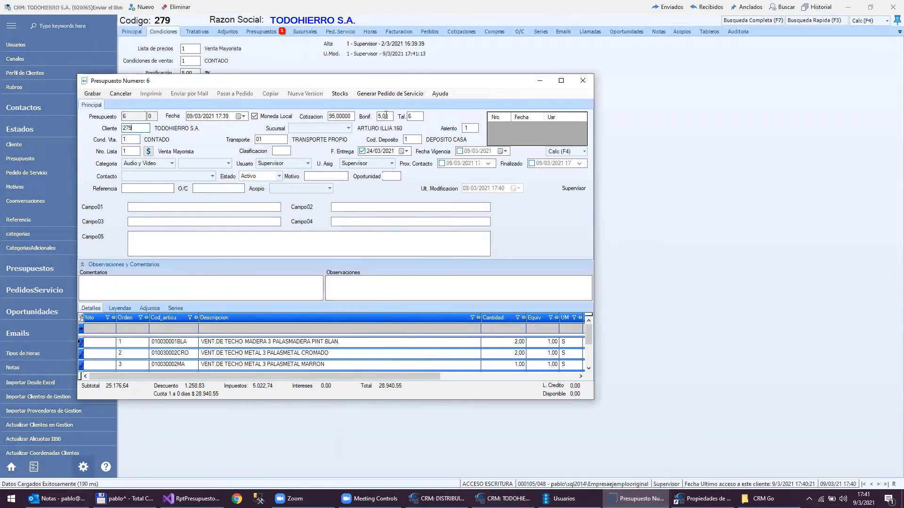
{"action": "left_click", "coordinate": [92, 94]}
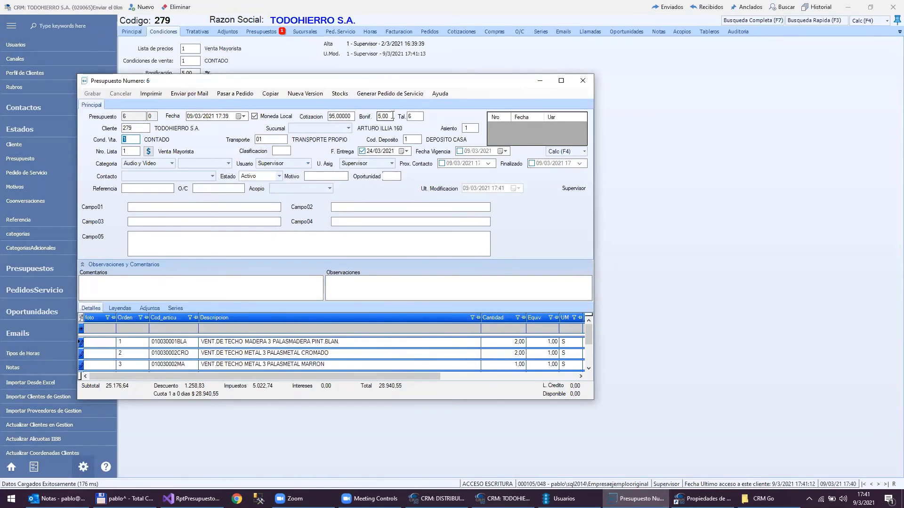
- Set quote 6's Bonif. to 10 and save it
{"action": "left_click", "coordinate": [393, 115]}
{"action": "type", "text": "10"}
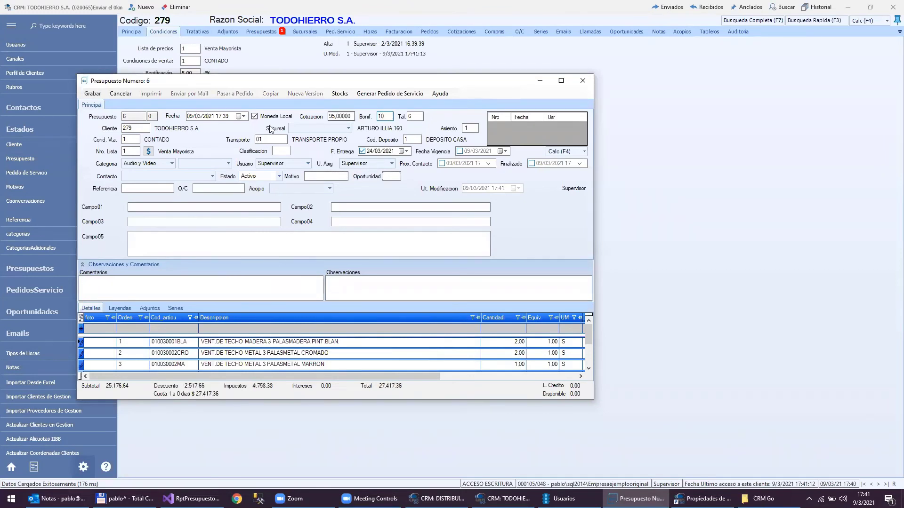
{"action": "left_click", "coordinate": [91, 94]}
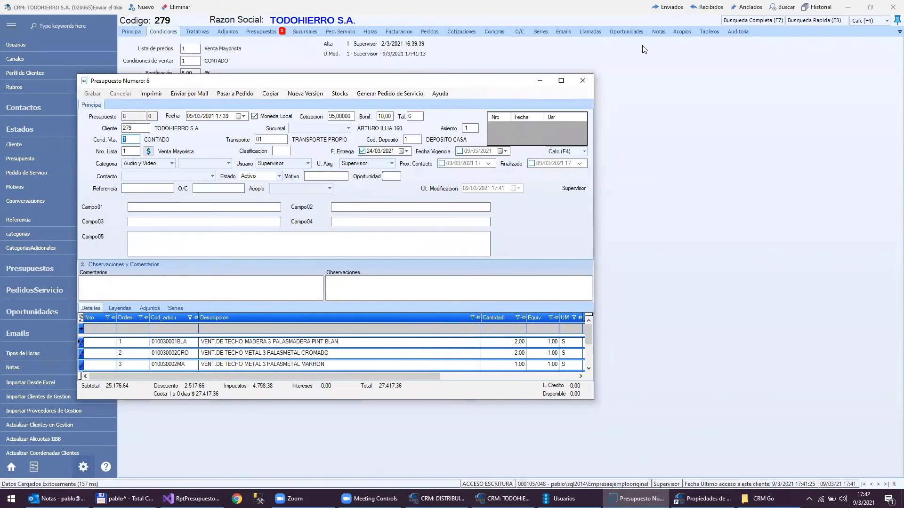
{"action": "left_click", "coordinate": [850, 7]}
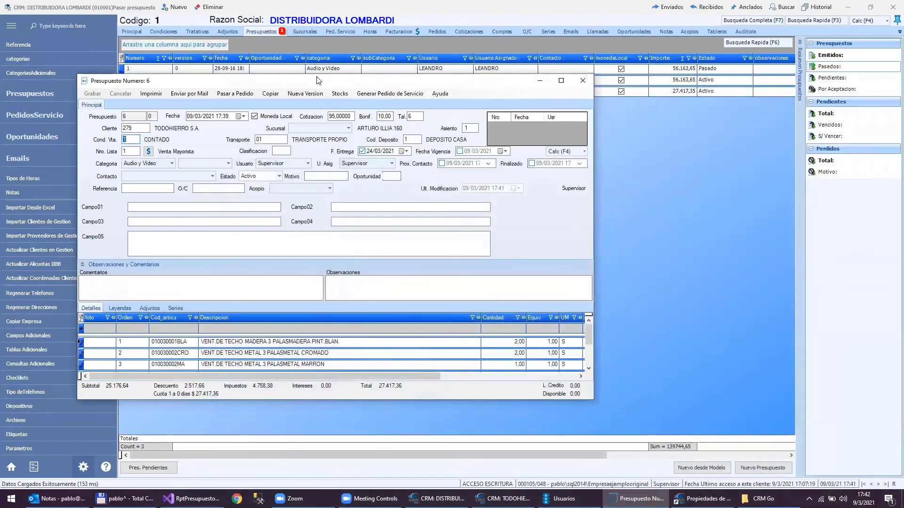
- Switch quote 6 to price list 2, reprice all lines, and save it
{"action": "double_click", "coordinate": [316, 80]}
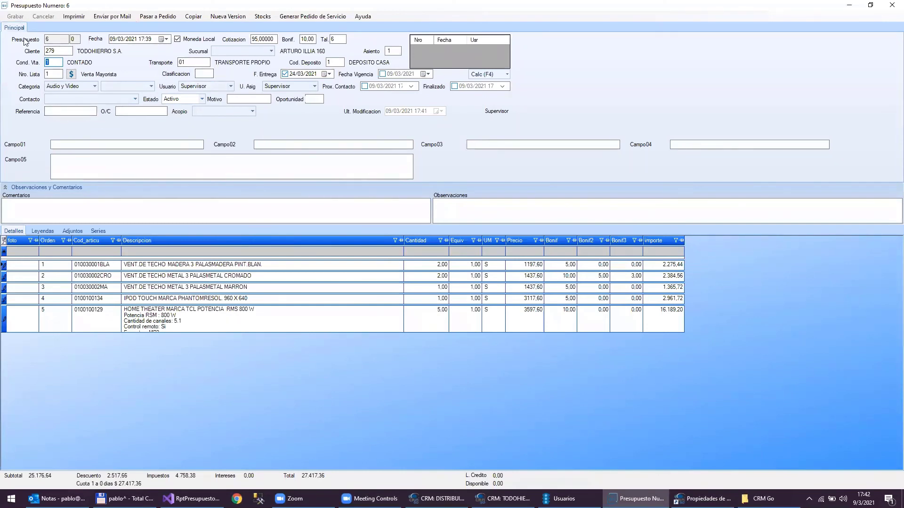
{"action": "left_click", "coordinate": [58, 75]}
{"action": "type", "text": "2"}
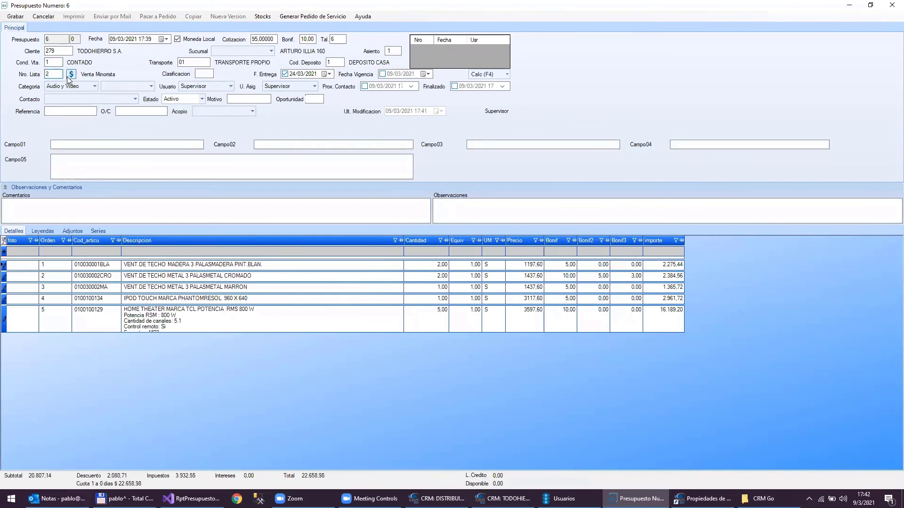
{"action": "left_click", "coordinate": [70, 75]}
{"action": "left_click", "coordinate": [17, 16]}
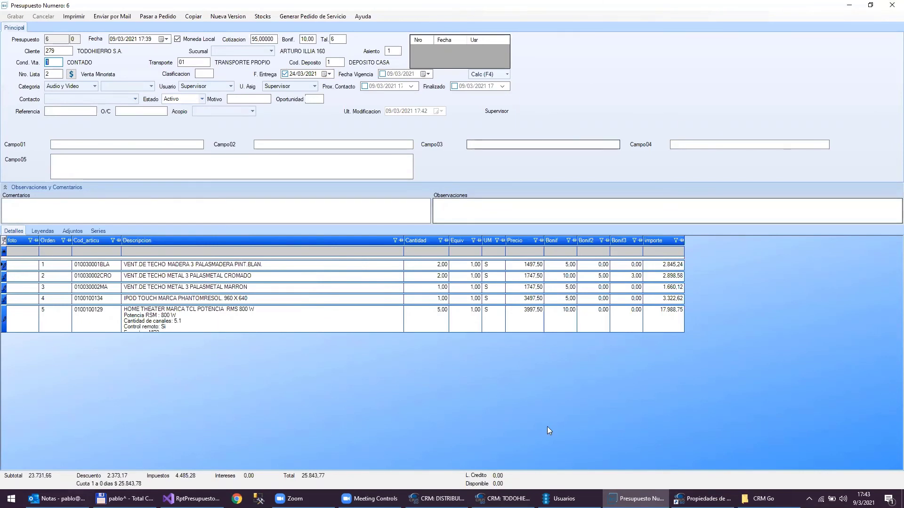
- Change the first line's Cantidad to 5
{"action": "left_click", "coordinate": [428, 265]}
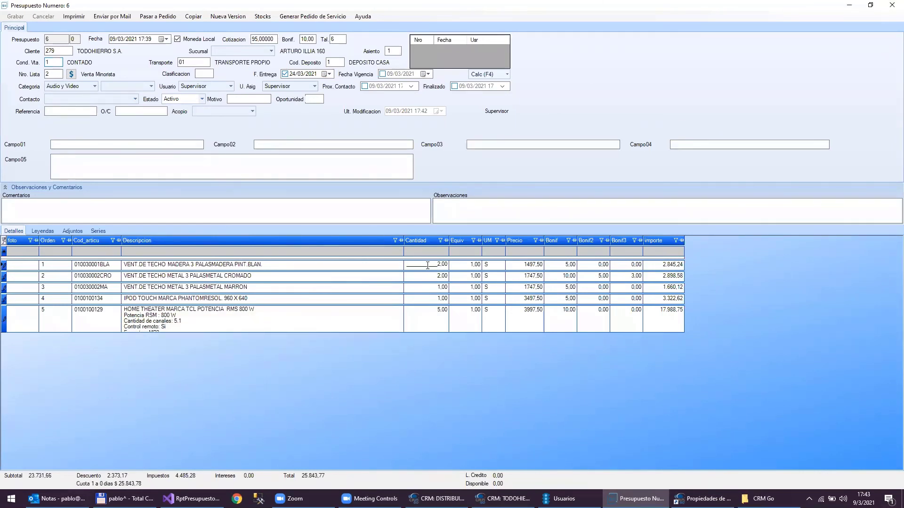
{"action": "double_click", "coordinate": [427, 265]}
{"action": "type", "text": "5"}
{"action": "key", "text": "Down"}
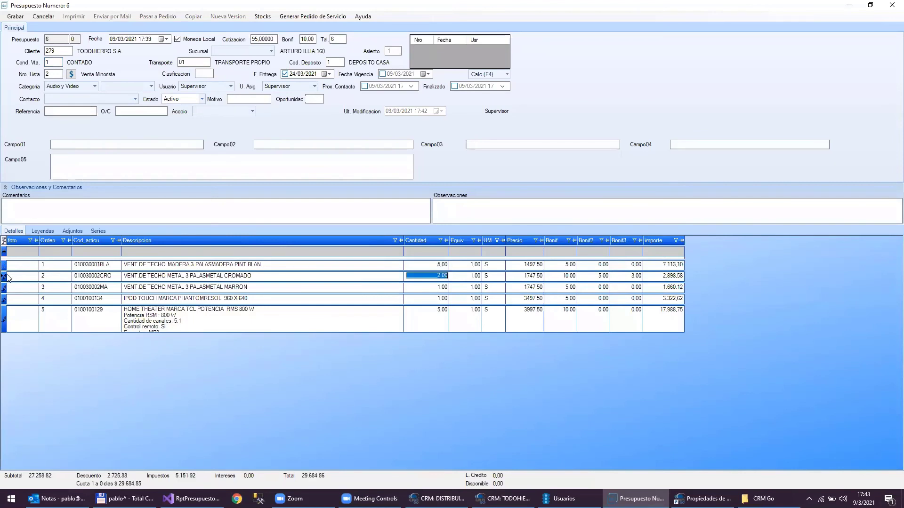
- Delete the 010030002CRO chrome fan line and save quote 6
{"action": "left_click", "coordinate": [8, 278]}
{"action": "left_click", "coordinate": [4, 278]}
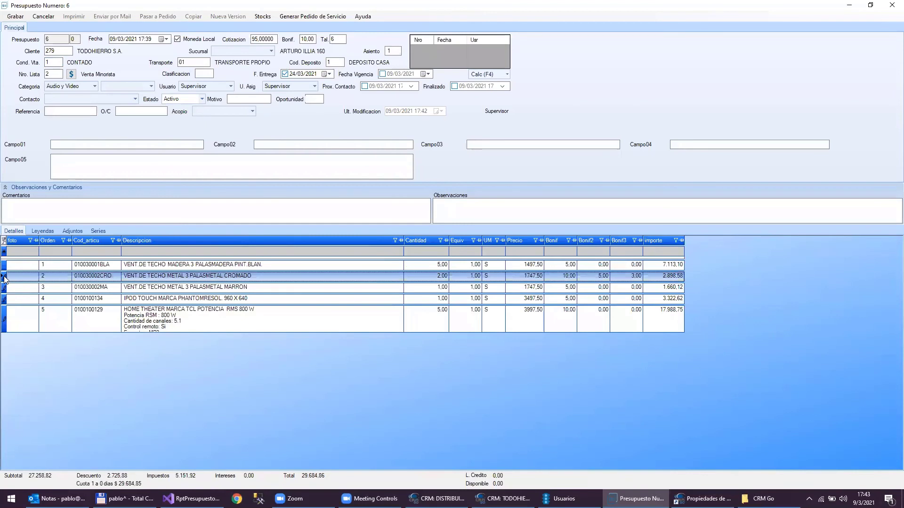
{"action": "key", "text": "Delete"}
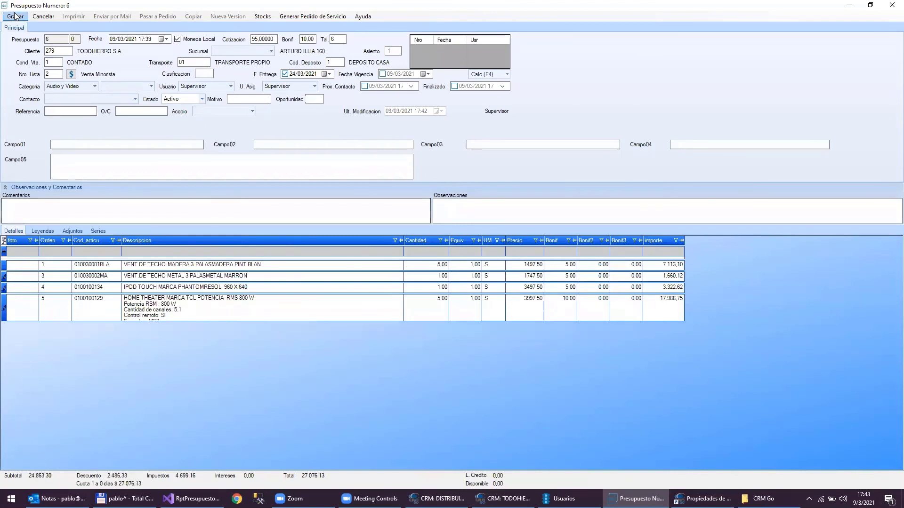
{"action": "left_click", "coordinate": [14, 18]}
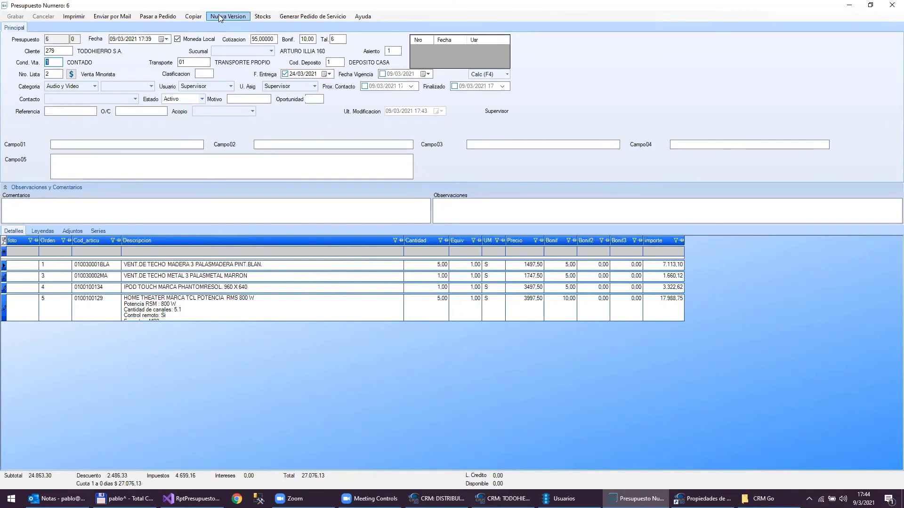
- Create a new version of quote 6 and add a CONSOLA DE VIDEOJUEGOS line
{"action": "left_click", "coordinate": [220, 18]}
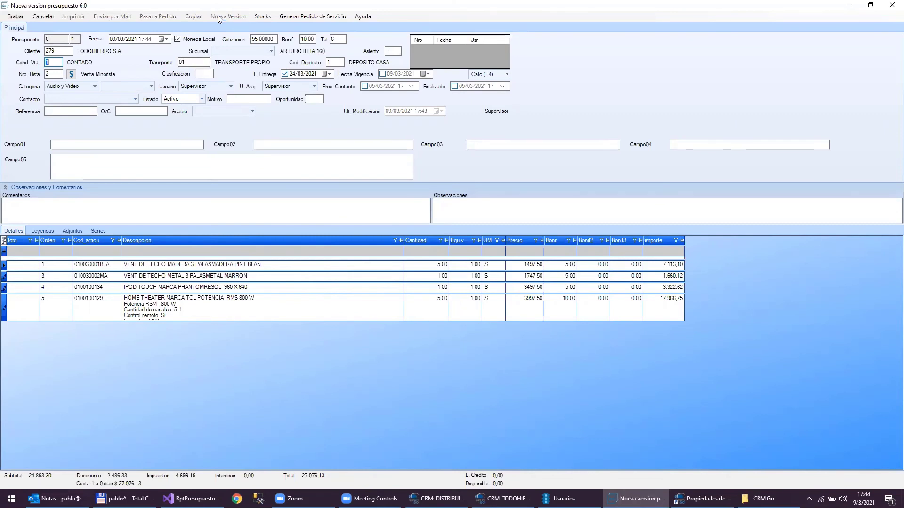
{"action": "left_click", "coordinate": [48, 39]}
{"action": "double_click", "coordinate": [87, 249]}
{"action": "key", "text": "Up"}
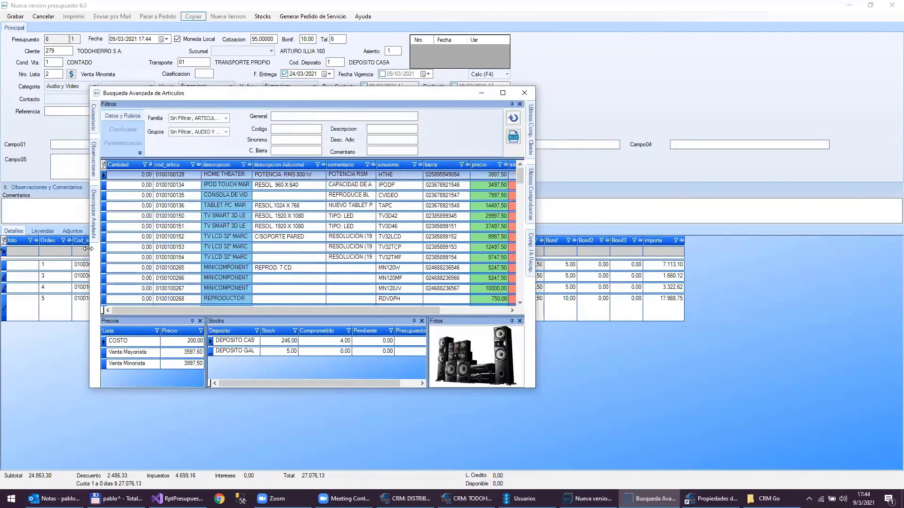
{"action": "key", "text": "Down"}
{"action": "key", "text": "Down"}
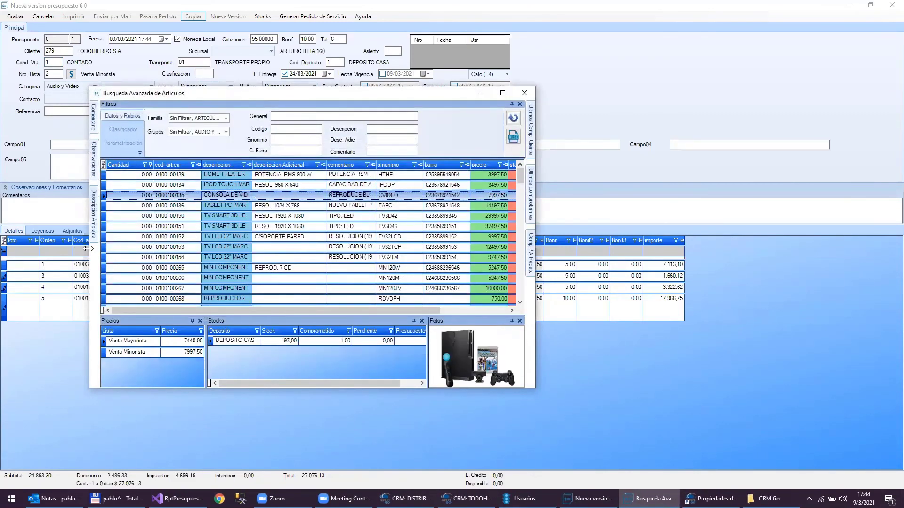
{"action": "key", "text": "Return"}
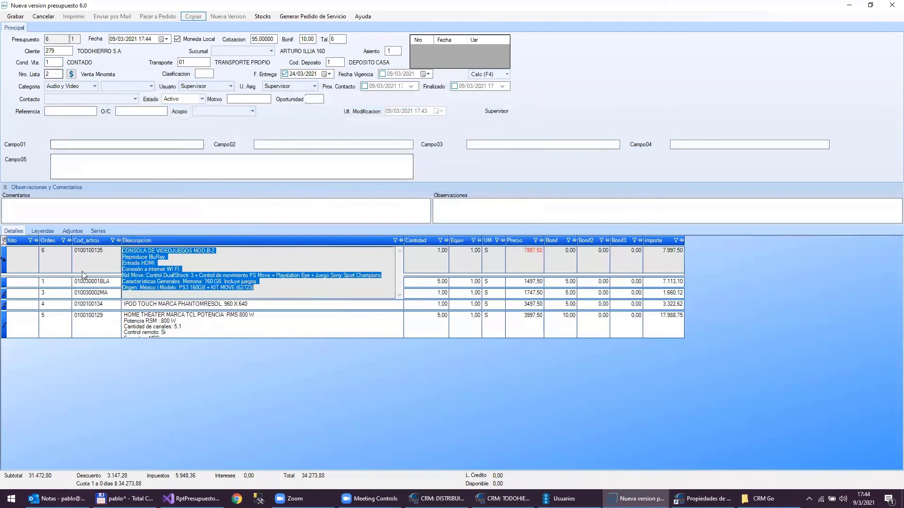
{"action": "left_click", "coordinate": [86, 334]}
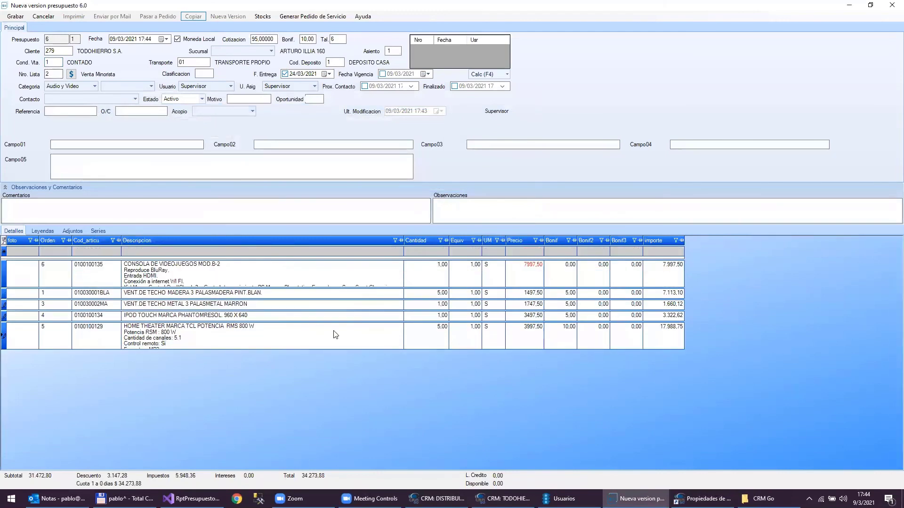
- Set the HOME THEATER quantity to 10 and save the new version
{"action": "left_click", "coordinate": [433, 332]}
{"action": "type", "text": "10"}
{"action": "key", "text": "Up"}
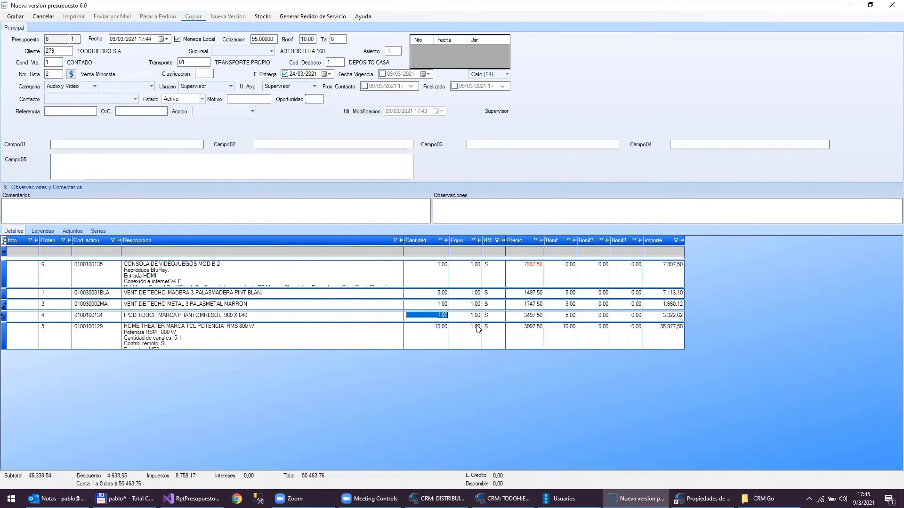
{"action": "left_click", "coordinate": [15, 17]}
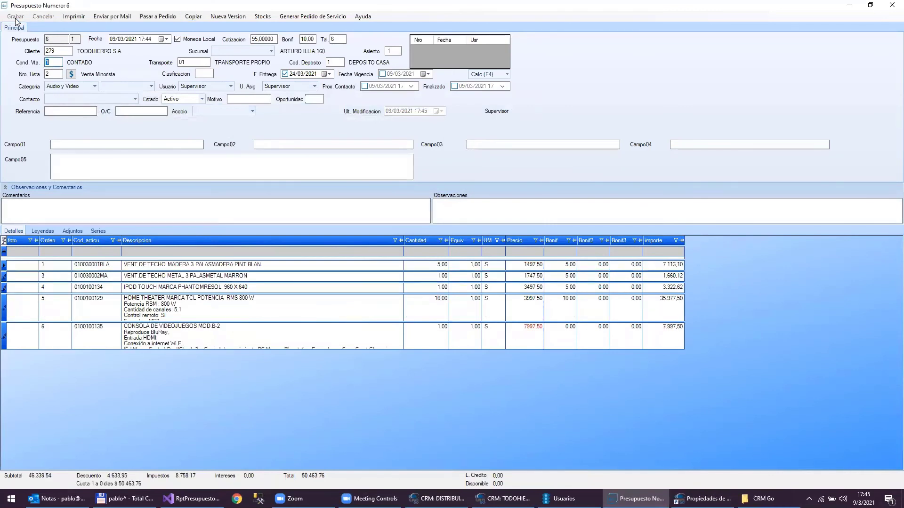
- Close the quotation and show TODOHIERRO S.A.'s Presupuestos list
{"action": "left_click", "coordinate": [891, 5]}
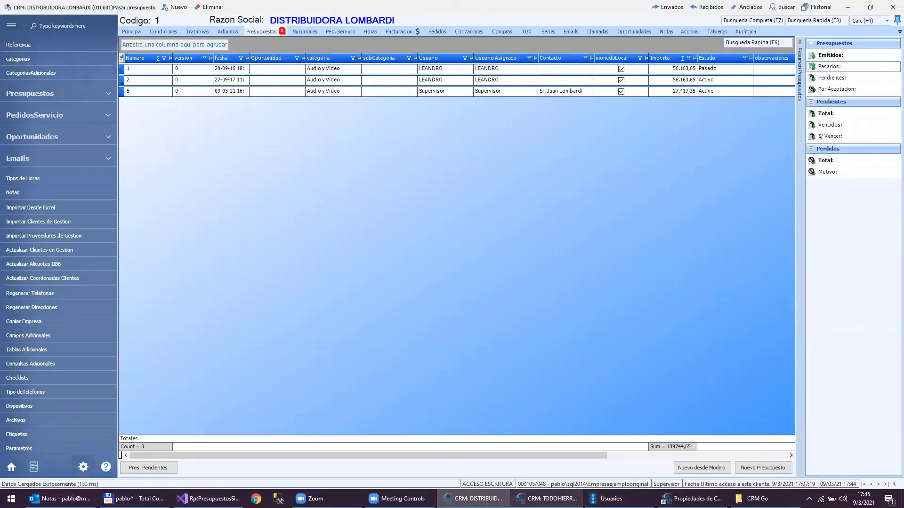
{"action": "left_click", "coordinate": [546, 499]}
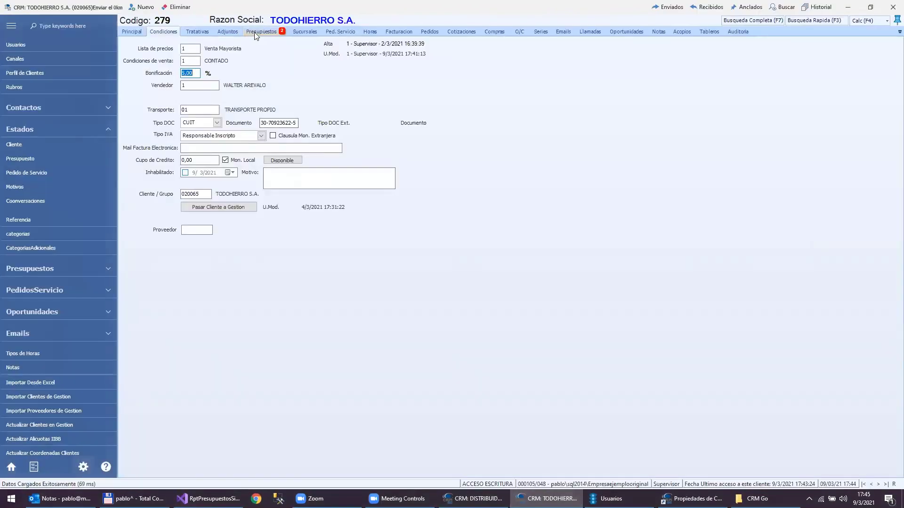
{"action": "left_click", "coordinate": [255, 34]}
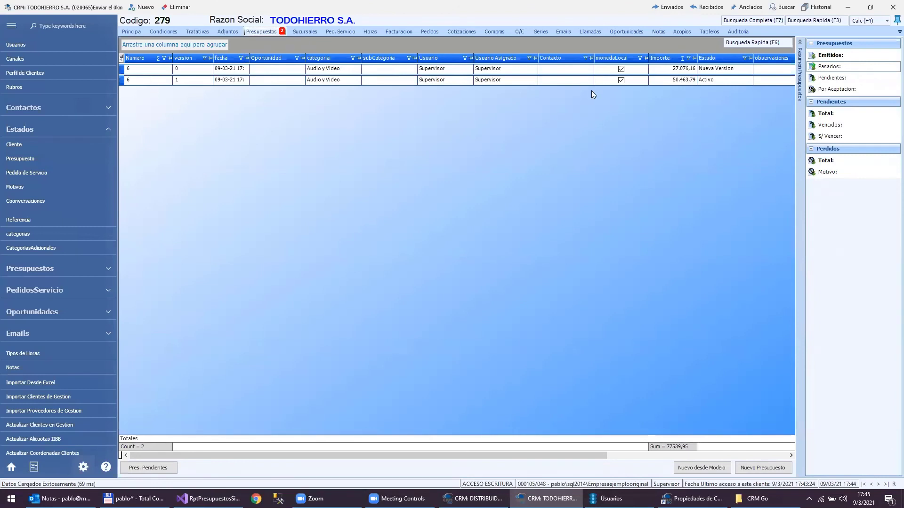
{"action": "left_click", "coordinate": [709, 80]}
{"action": "left_click", "coordinate": [715, 69]}
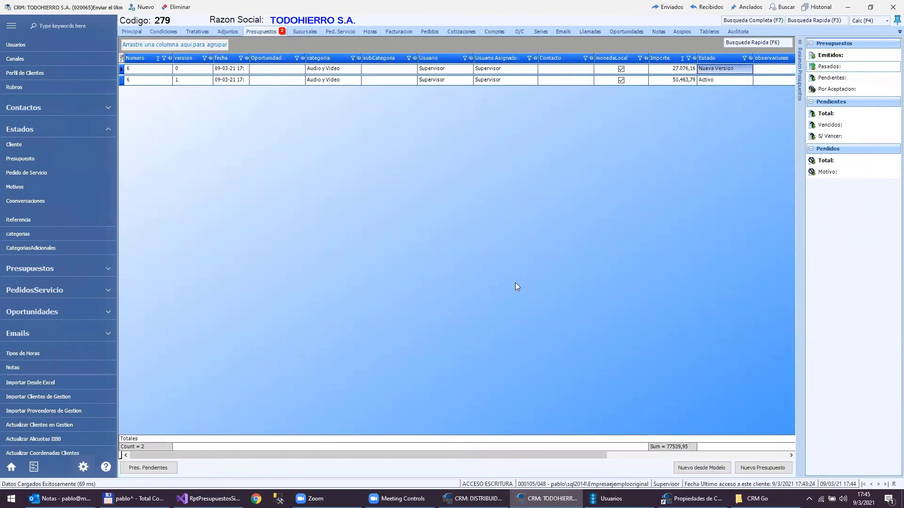
{"action": "left_click_drag", "start_coordinate": [439, 456], "coordinate": [511, 445]}
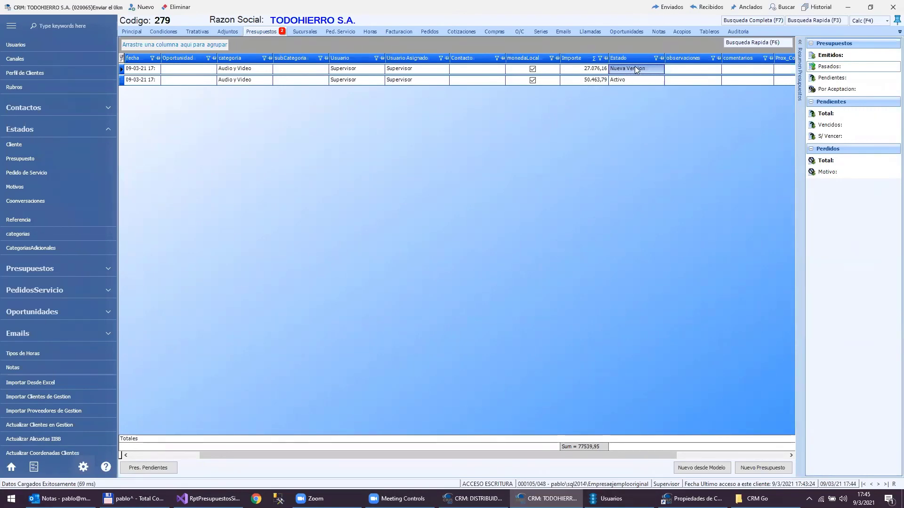
{"action": "double_click", "coordinate": [636, 70]}
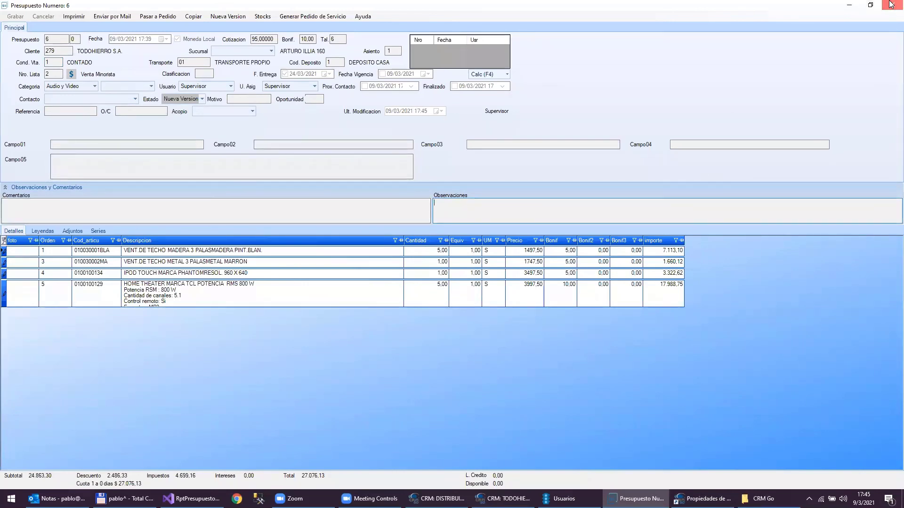
{"action": "key", "text": "Escape"}
{"action": "left_click", "coordinate": [598, 77]}
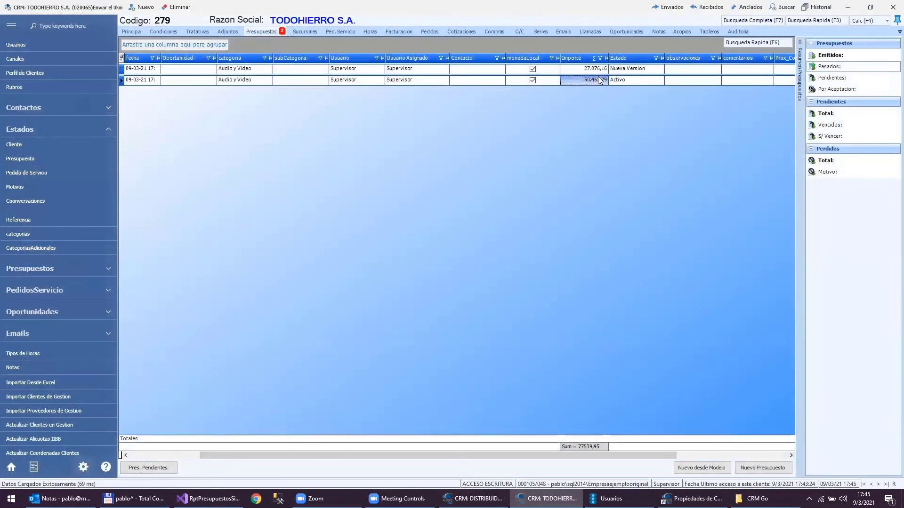
{"action": "double_click", "coordinate": [599, 80]}
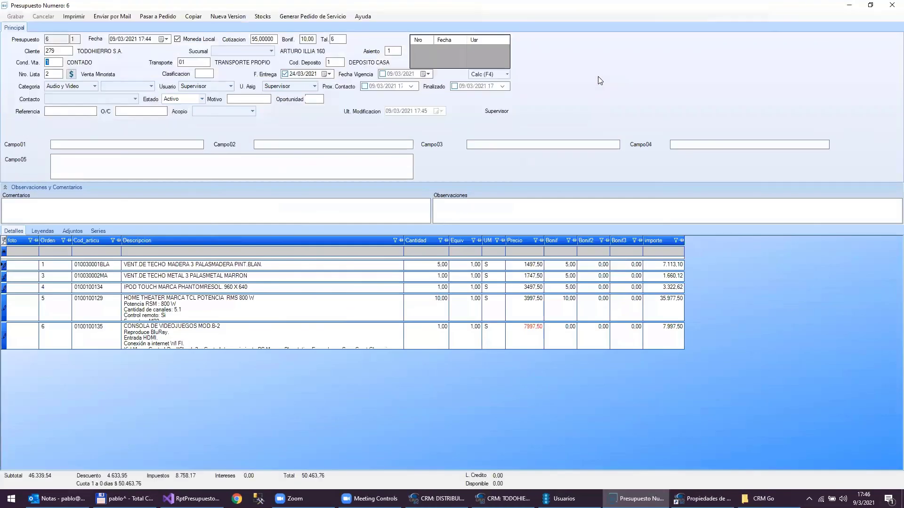
{"action": "left_click", "coordinate": [891, 4]}
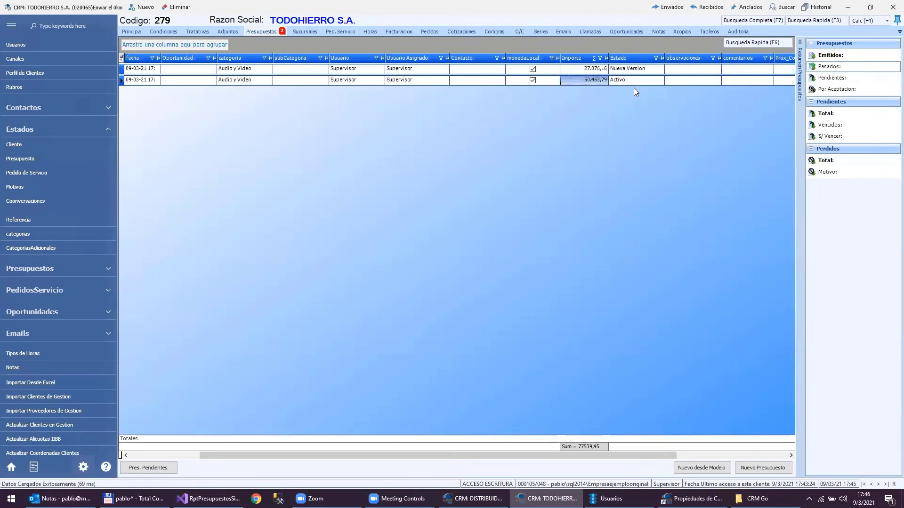
{"action": "left_click", "coordinate": [614, 71]}
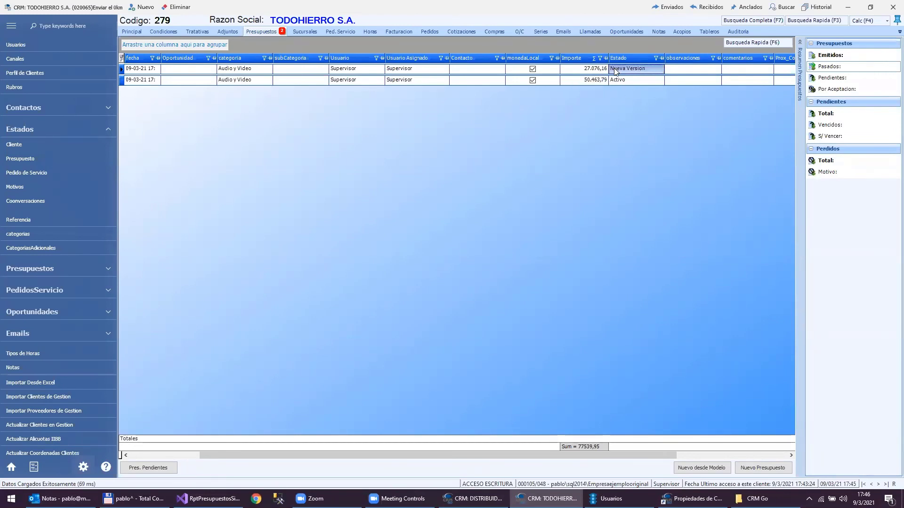
{"action": "double_click", "coordinate": [615, 71]}
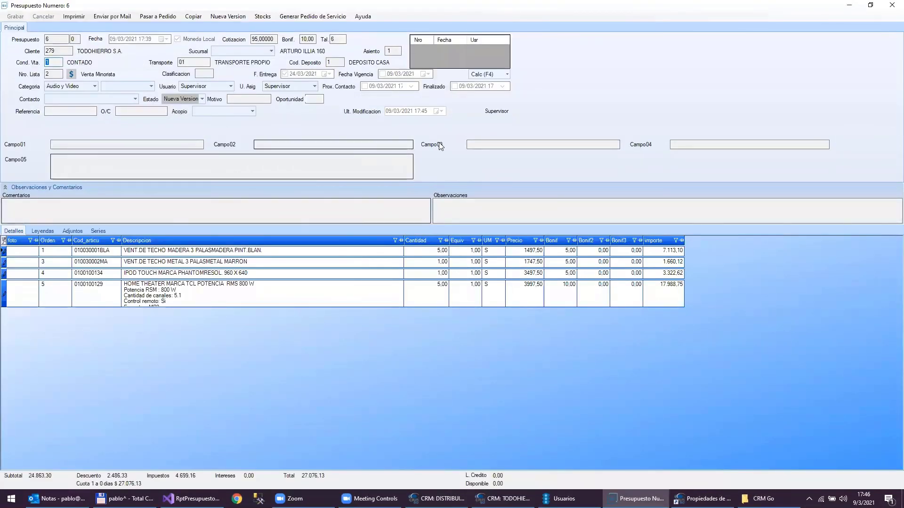
{"action": "left_click", "coordinate": [891, 5]}
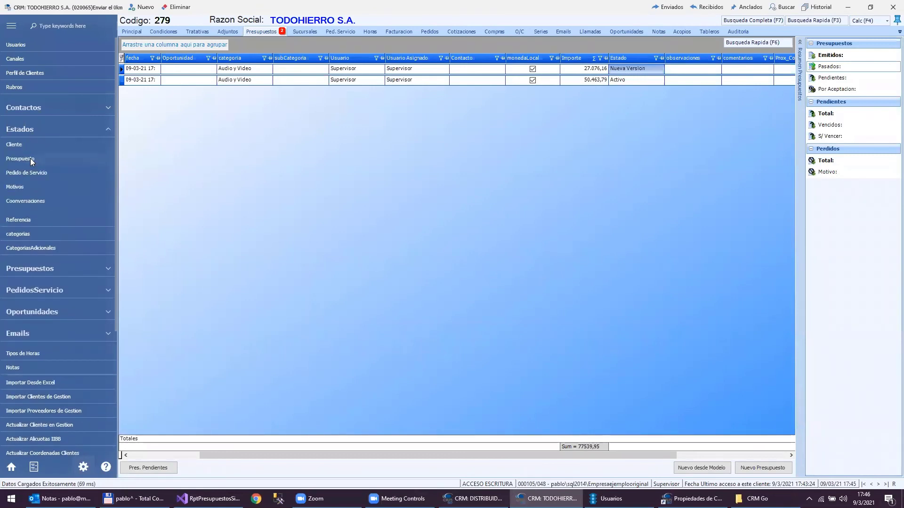
- Load the VER 'Nueva Version' status in the Estados > Presupuesto settings
{"action": "left_click", "coordinate": [30, 158]}
{"action": "left_click", "coordinate": [98, 45]}
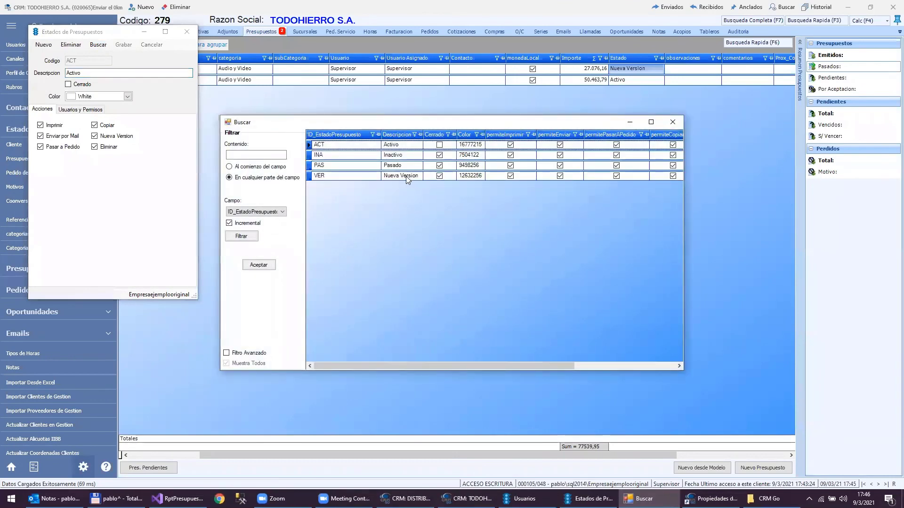
{"action": "double_click", "coordinate": [416, 176]}
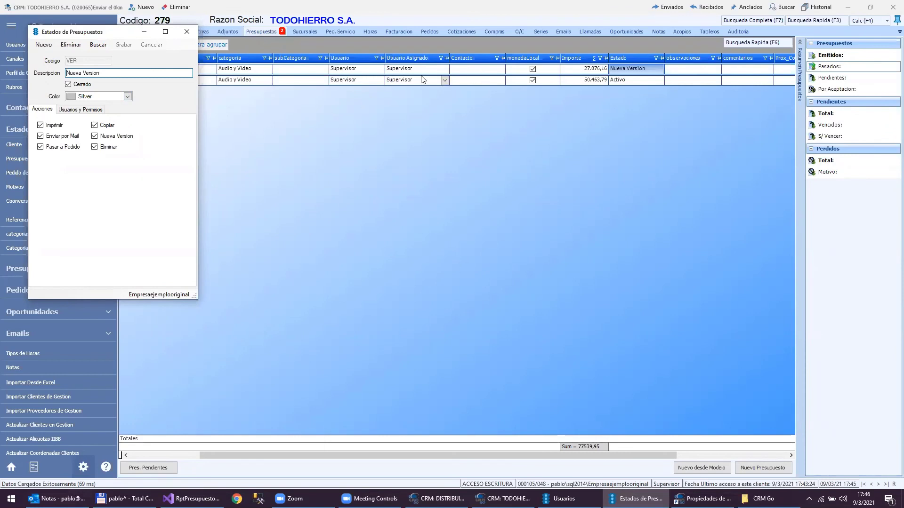
{"action": "left_click", "coordinate": [12, 51]}
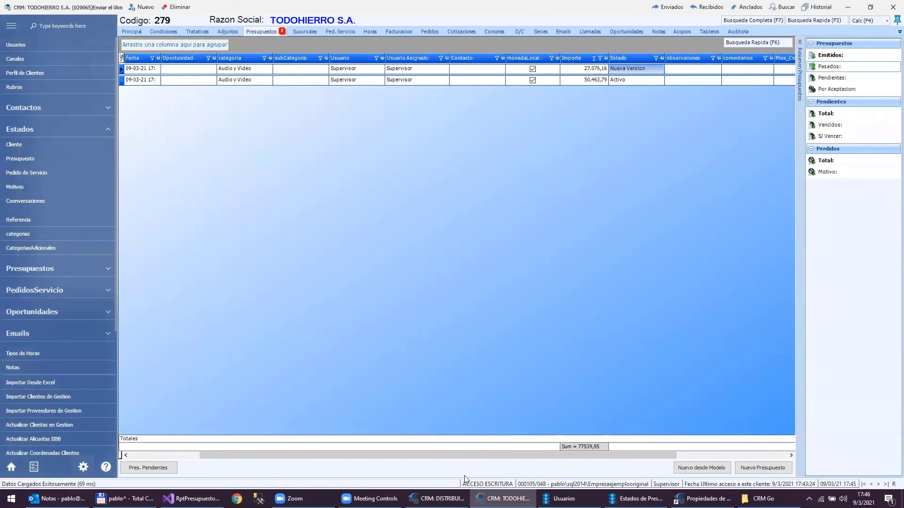
- Set the Supervisor user's Presupuestos colouring to Estado and save the user settings
{"action": "left_click", "coordinate": [560, 498]}
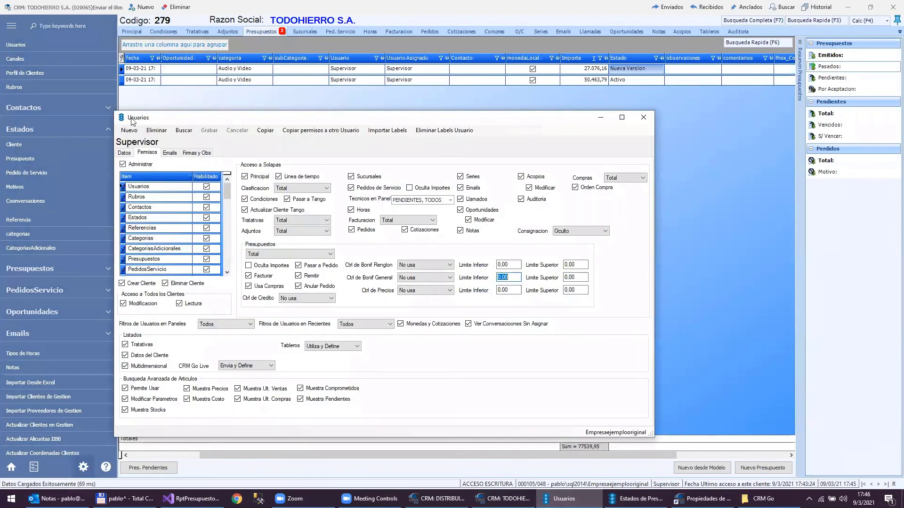
{"action": "left_click", "coordinate": [124, 152]}
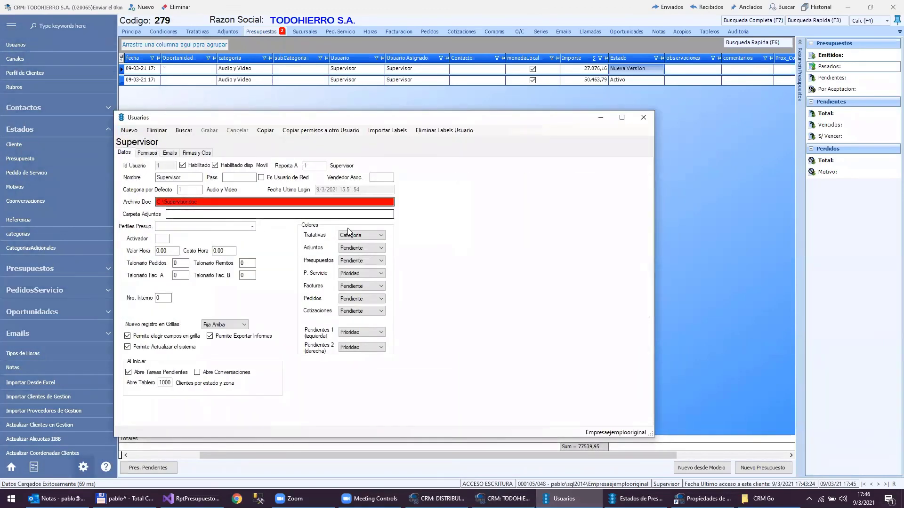
{"action": "left_click", "coordinate": [373, 263]}
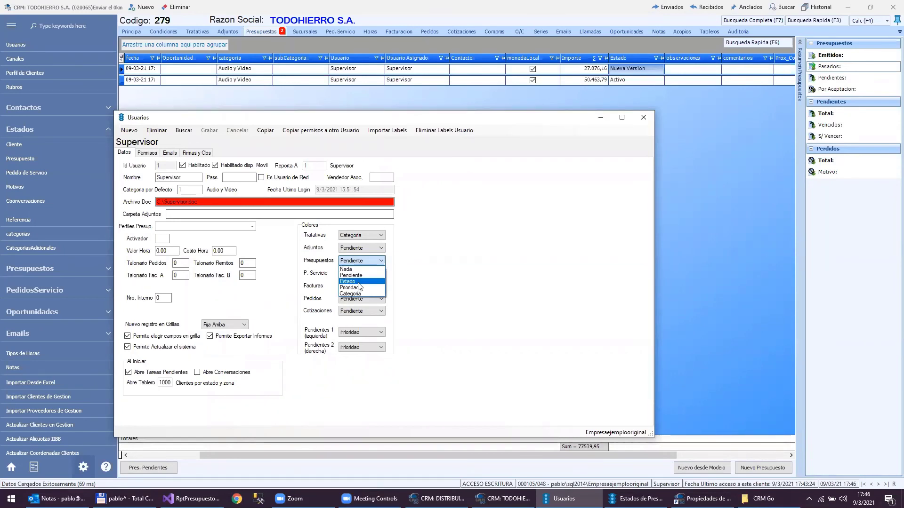
{"action": "left_click", "coordinate": [361, 282]}
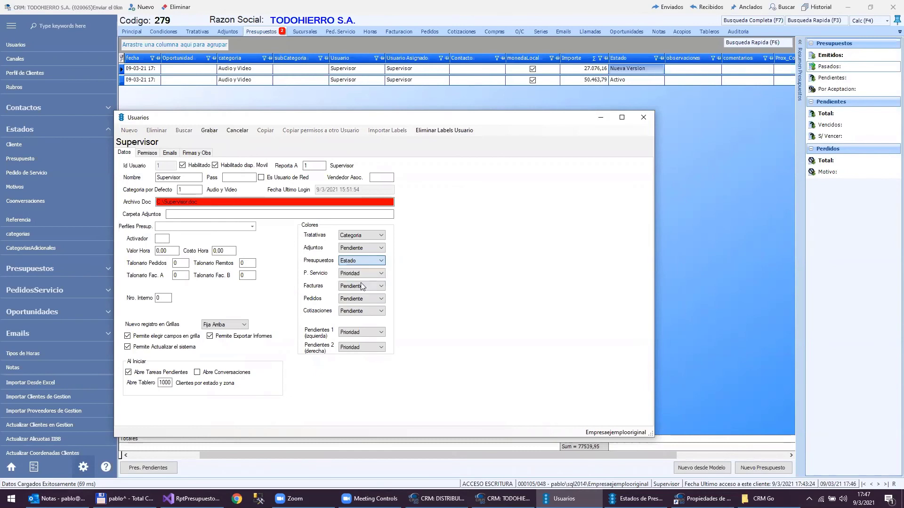
{"action": "left_click", "coordinate": [209, 130]}
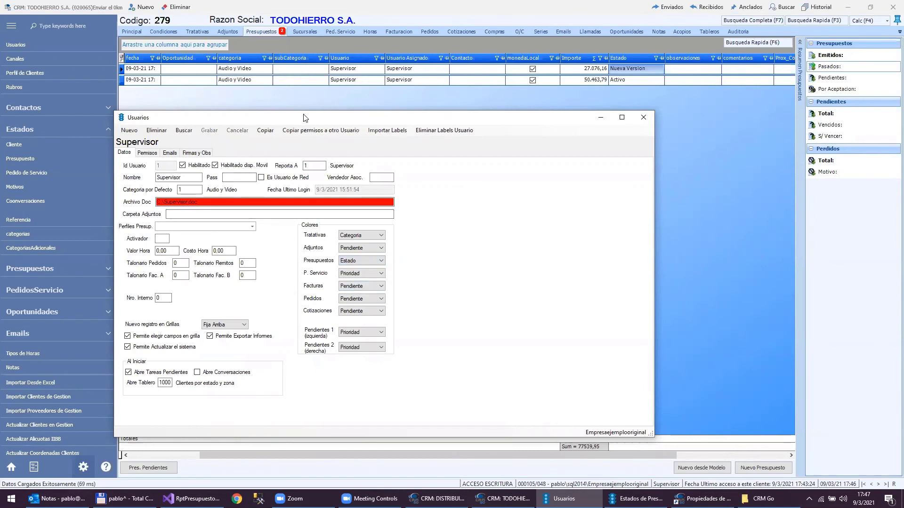
{"action": "left_click", "coordinate": [643, 119]}
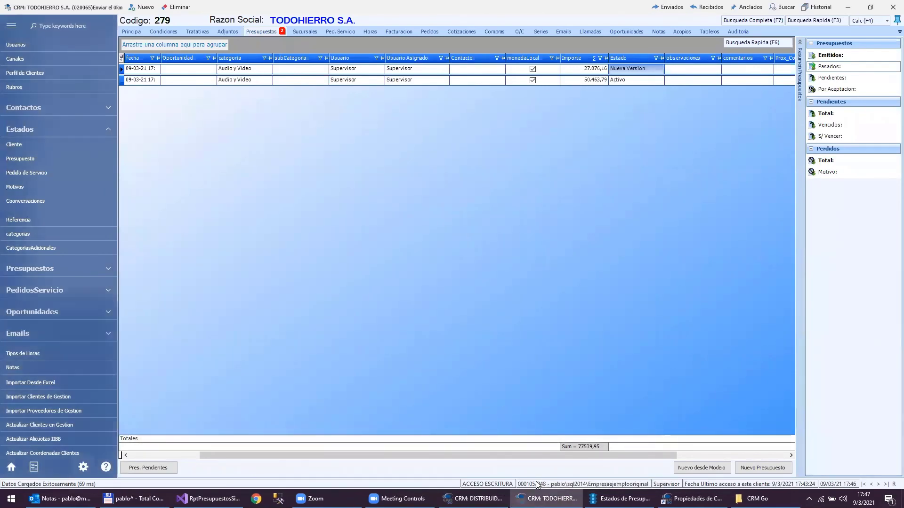
- Reconnect to the data server and add the ultimaVersion column to the quotes grid
{"action": "left_click", "coordinate": [565, 484]}
{"action": "key", "text": "Return"}
{"action": "key", "text": "Return"}
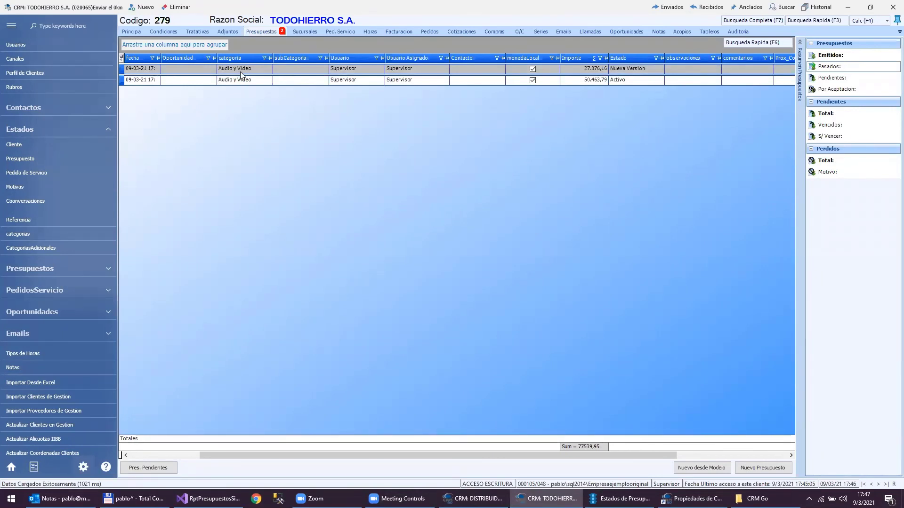
{"action": "left_click", "coordinate": [310, 83]}
{"action": "left_click_drag", "start_coordinate": [238, 455], "coordinate": [126, 451]}
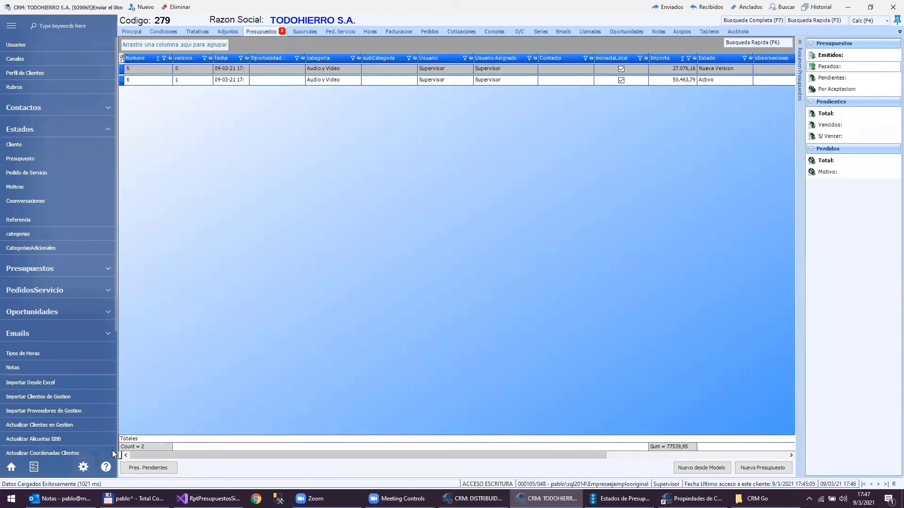
{"action": "left_click", "coordinate": [121, 57]}
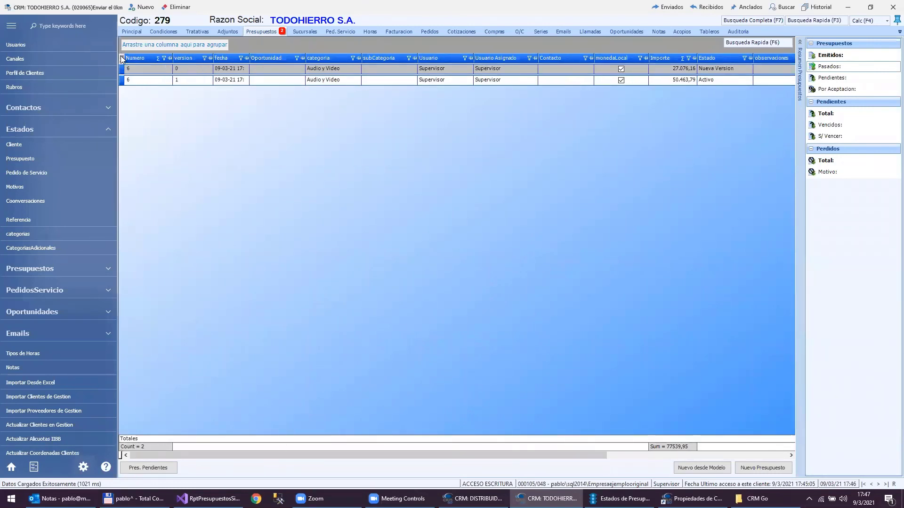
{"action": "left_click_drag", "start_coordinate": [115, 74], "coordinate": [112, 106]}
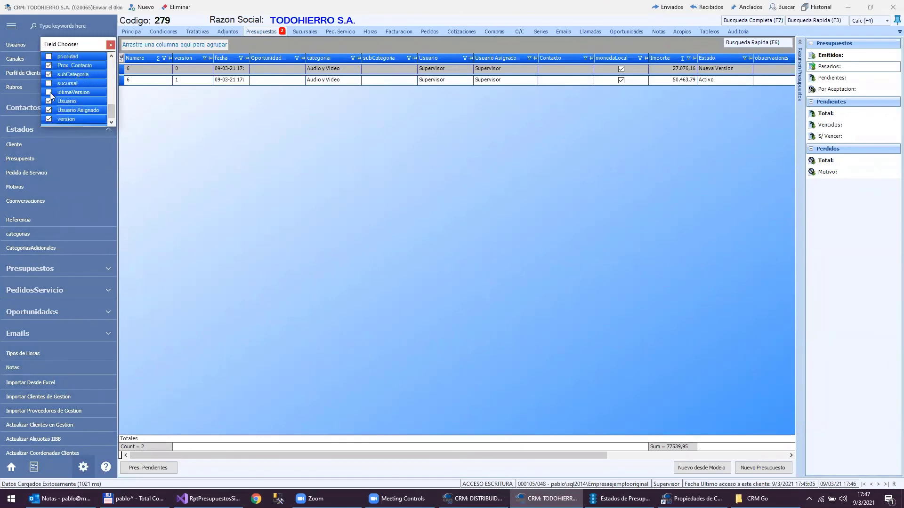
{"action": "left_click", "coordinate": [48, 93]}
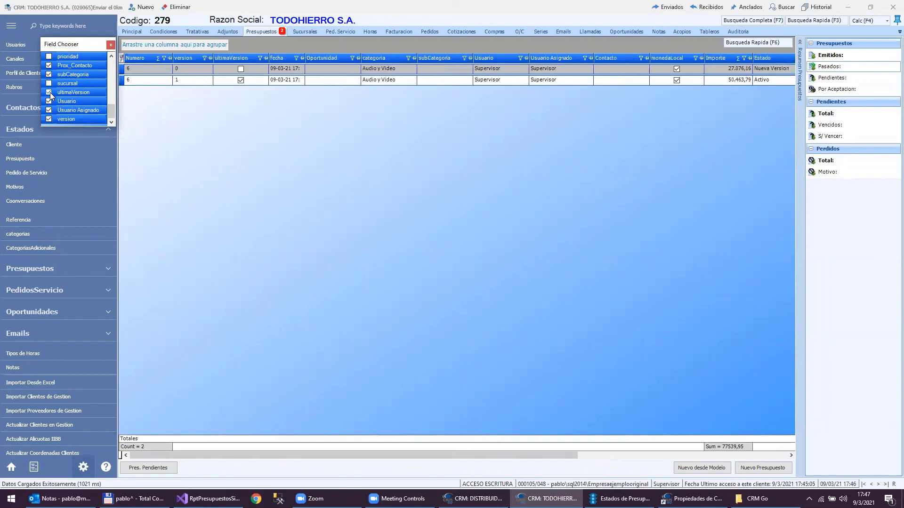
{"action": "left_click", "coordinate": [111, 45]}
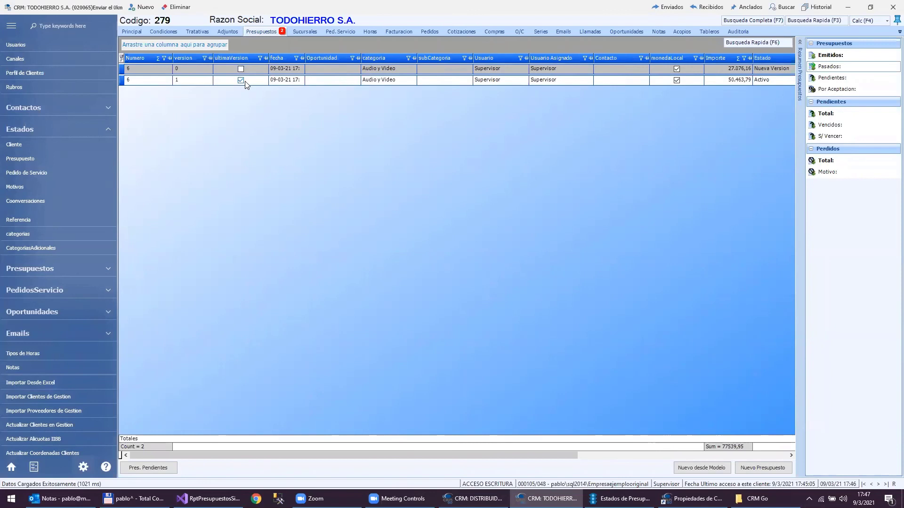
- Filter ultimaVersion to Verdadero, clear the filter, and select version 1 of quote 6
{"action": "left_click", "coordinate": [260, 58]}
{"action": "left_click", "coordinate": [229, 102]}
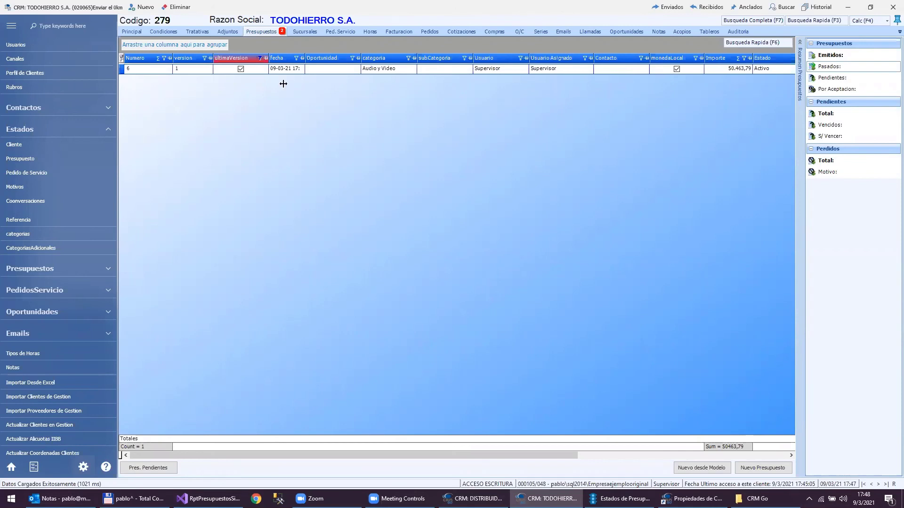
{"action": "left_click", "coordinate": [259, 58]}
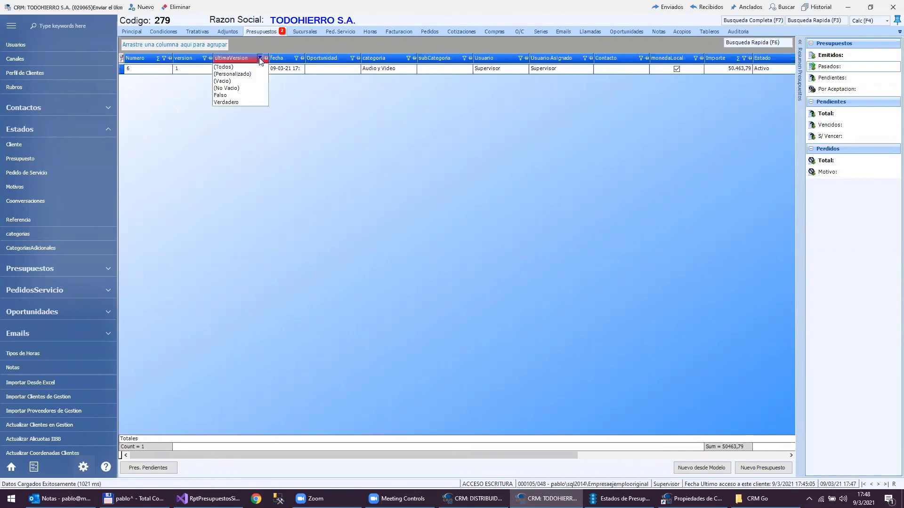
{"action": "left_click", "coordinate": [233, 66]}
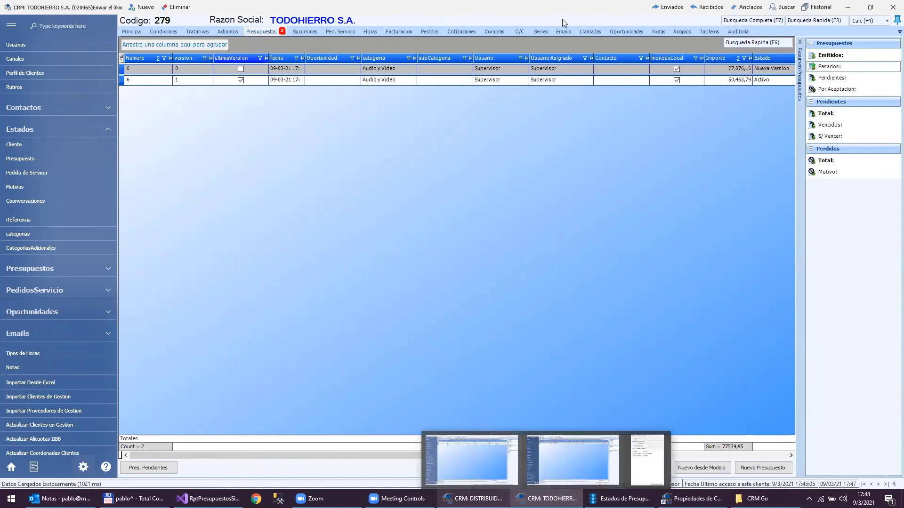
{"action": "left_click", "coordinate": [189, 84]}
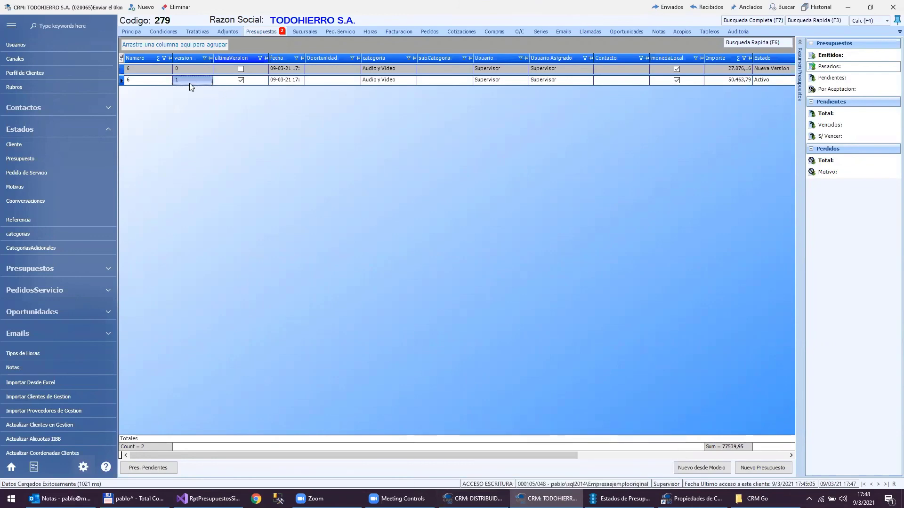
- Open version 1 of quote 6 and start Pasar a Pedido
{"action": "double_click", "coordinate": [189, 84]}
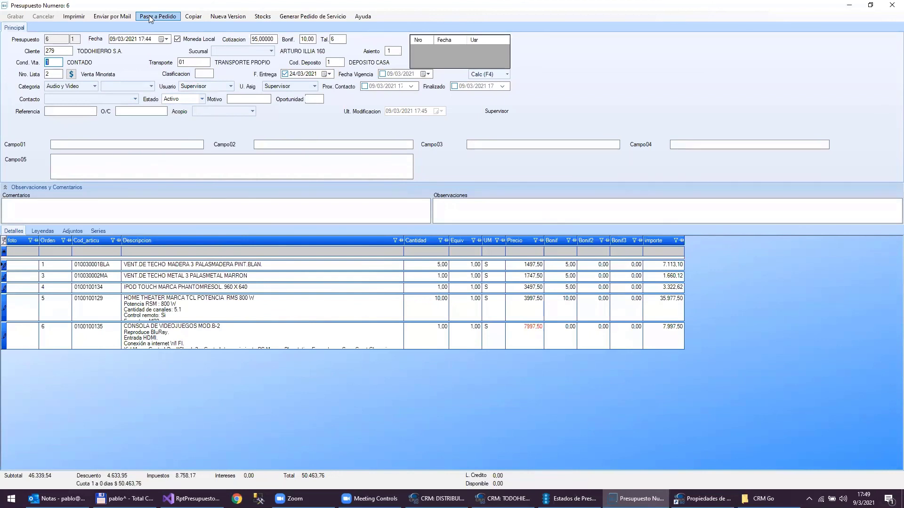
{"action": "left_click", "coordinate": [149, 16]}
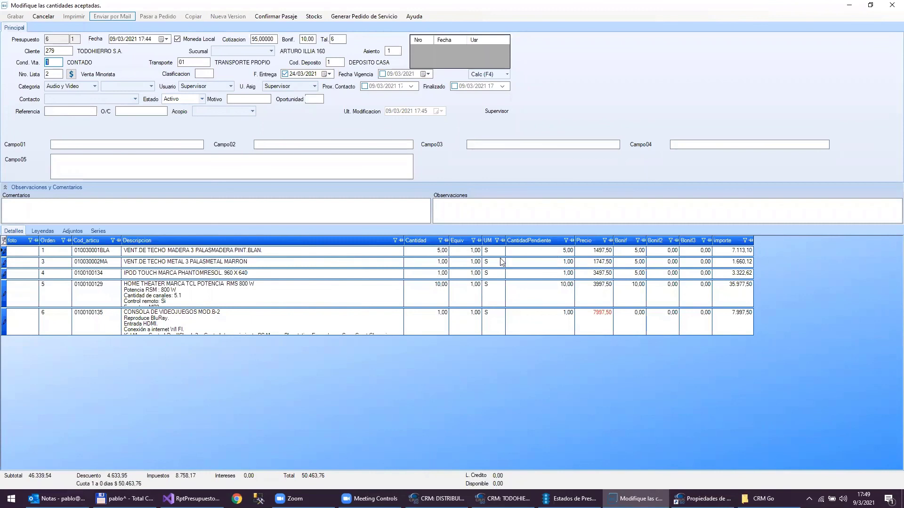
- Enter accepted quantities 2, 0, 1 and 7 on the quote lines and confirm the transfer
{"action": "left_click", "coordinate": [432, 253]}
{"action": "left_click_drag", "start_coordinate": [432, 253], "coordinate": [456, 253]}
{"action": "type", "text": "2,"}
{"action": "key", "text": "Return"}
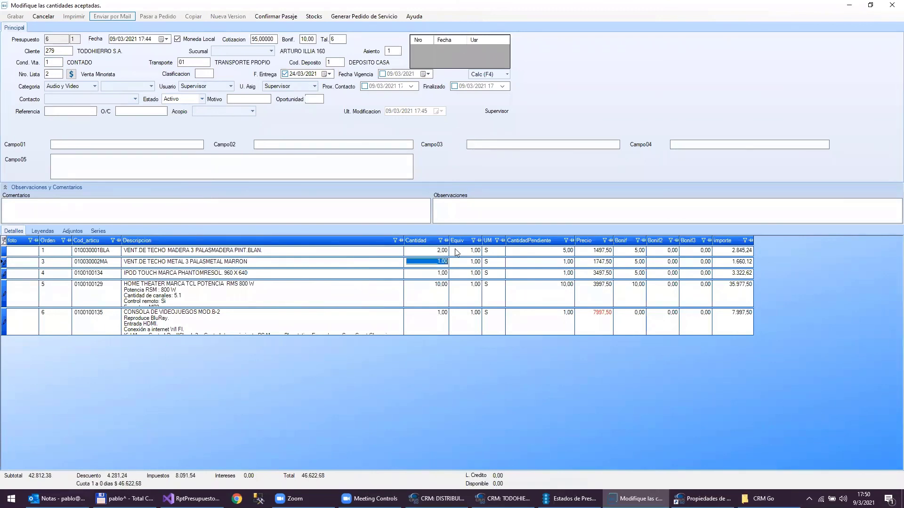
{"action": "type", "text": "0"}
{"action": "key", "text": "Return"}
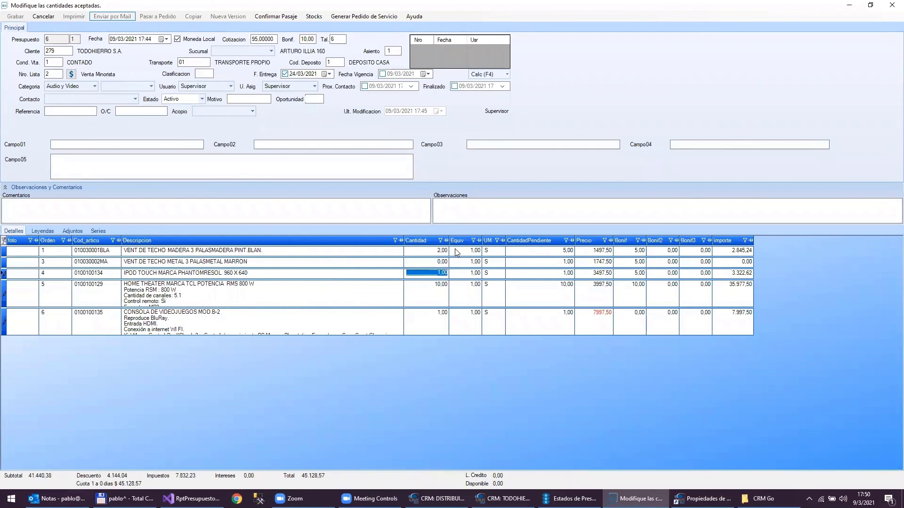
{"action": "key", "text": "Return"}
{"action": "type", "text": "7"}
{"action": "key", "text": "Return"}
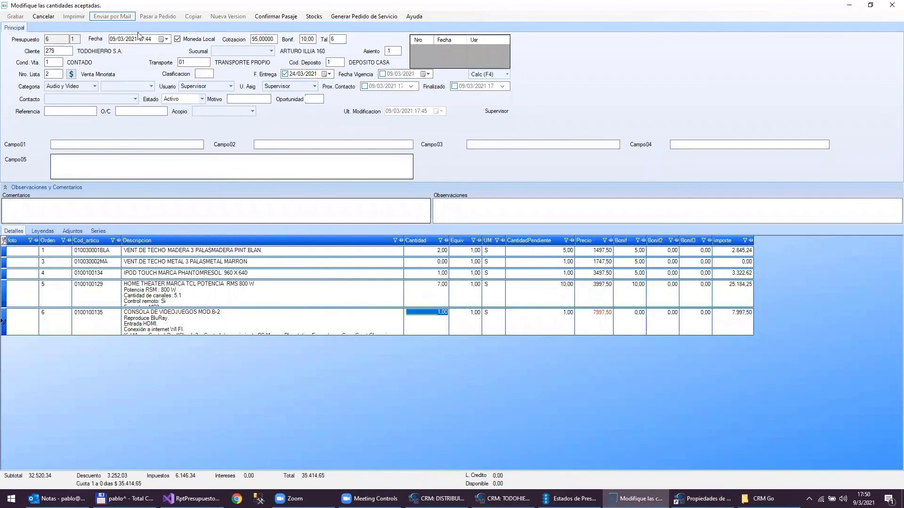
{"action": "left_click", "coordinate": [277, 17]}
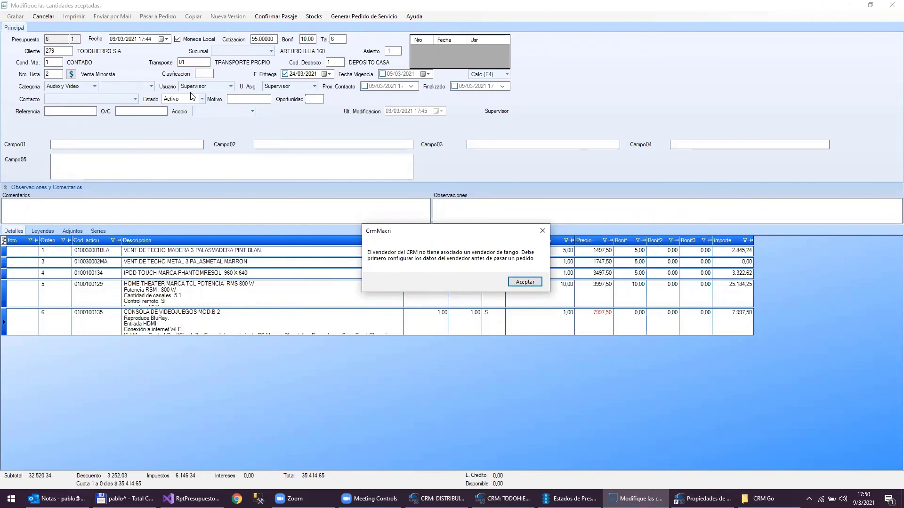
- Dismiss the missing Tango seller warning and switch to the DISTRIBUIDORA LOMBARDI window
{"action": "key", "text": "Return"}
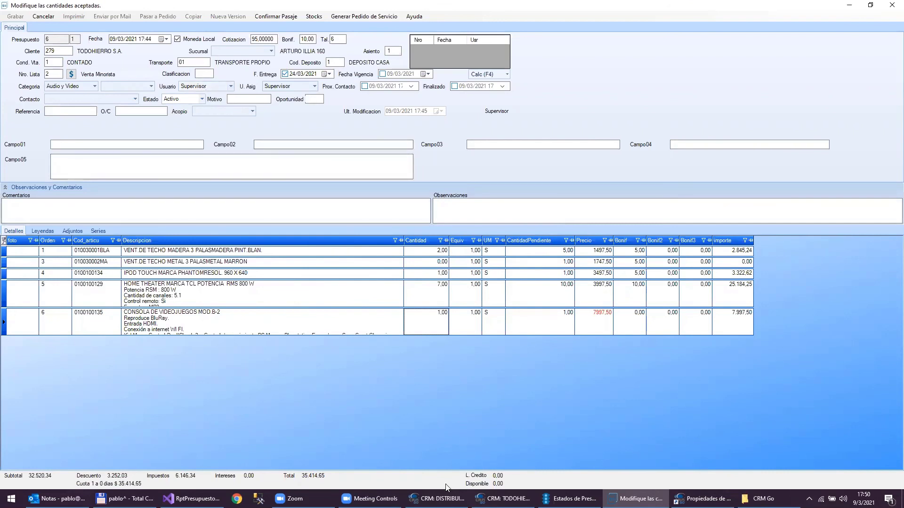
{"action": "mouse_move", "coordinate": [440, 498]}
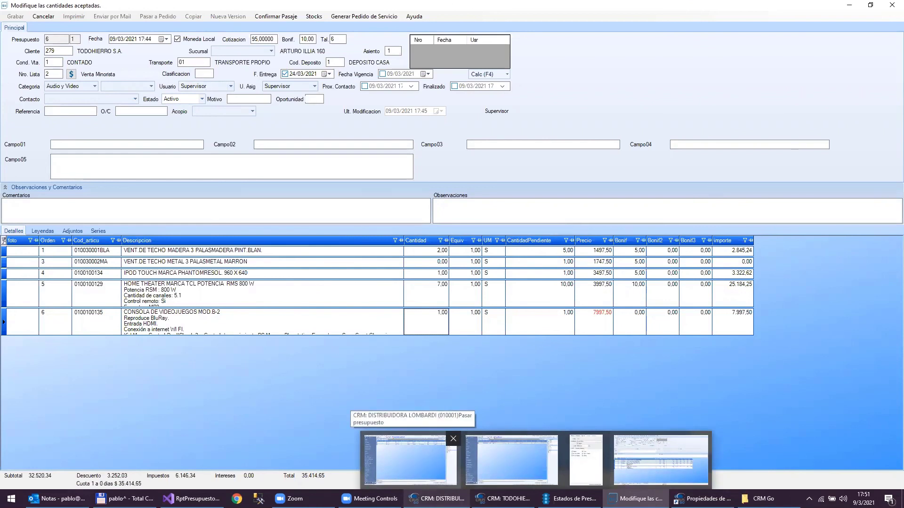
{"action": "left_click", "coordinate": [409, 459]}
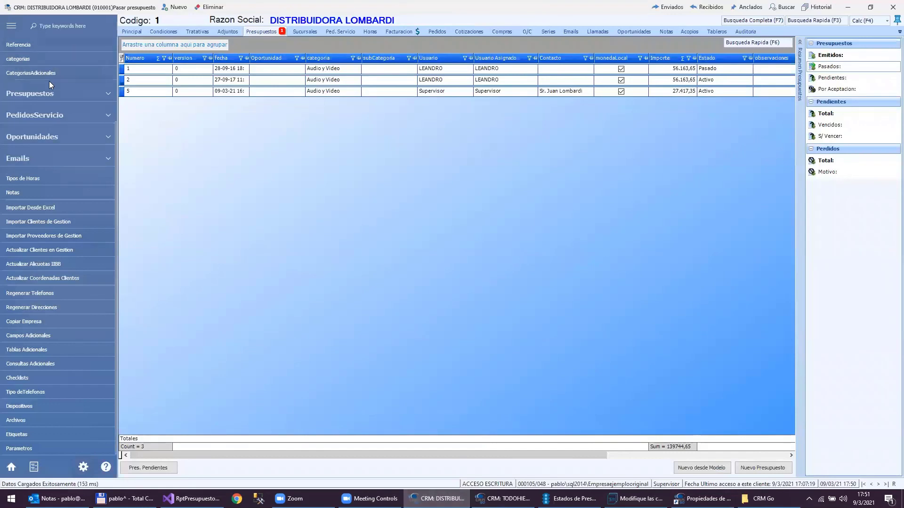
{"action": "scroll", "coordinate": [54, 152], "scroll_direction": "up", "scroll_amount": 3}
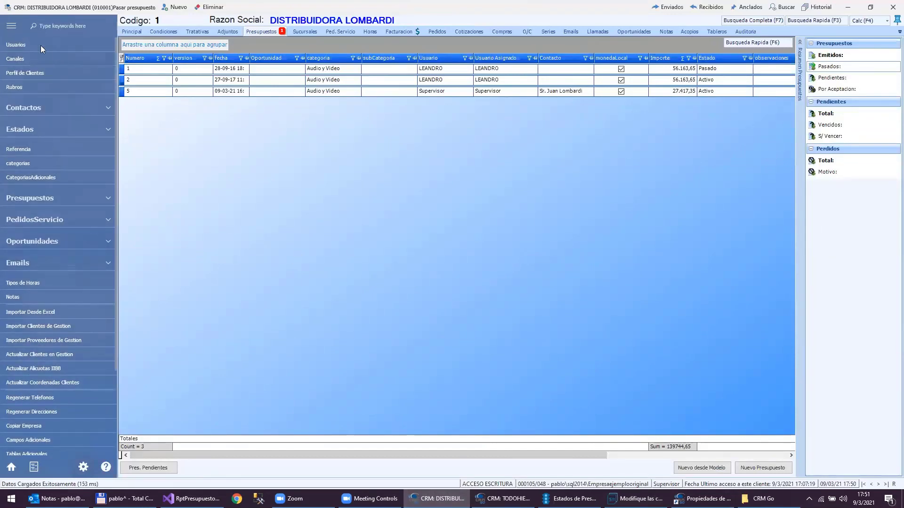
- Set seller 1 as the Supervisor user's associated seller in Usuarios and save the record
{"action": "left_click", "coordinate": [16, 44]}
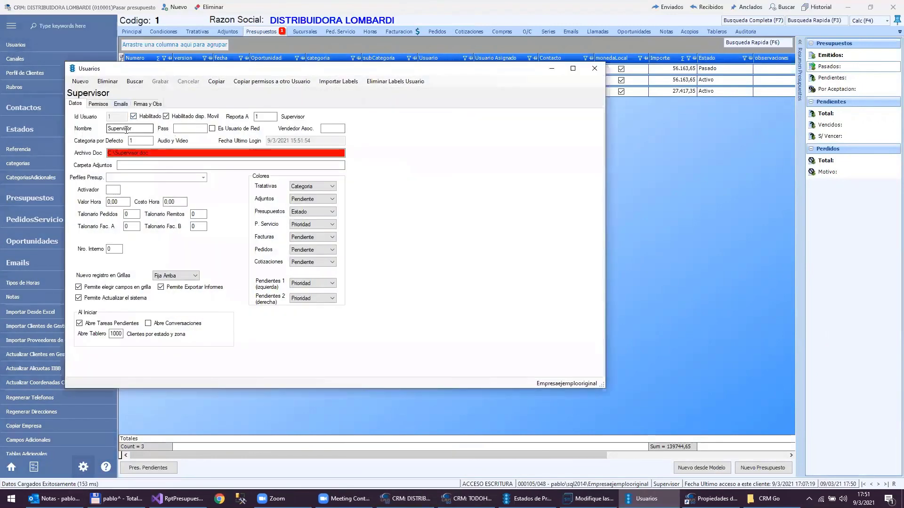
{"action": "left_click", "coordinate": [332, 129]}
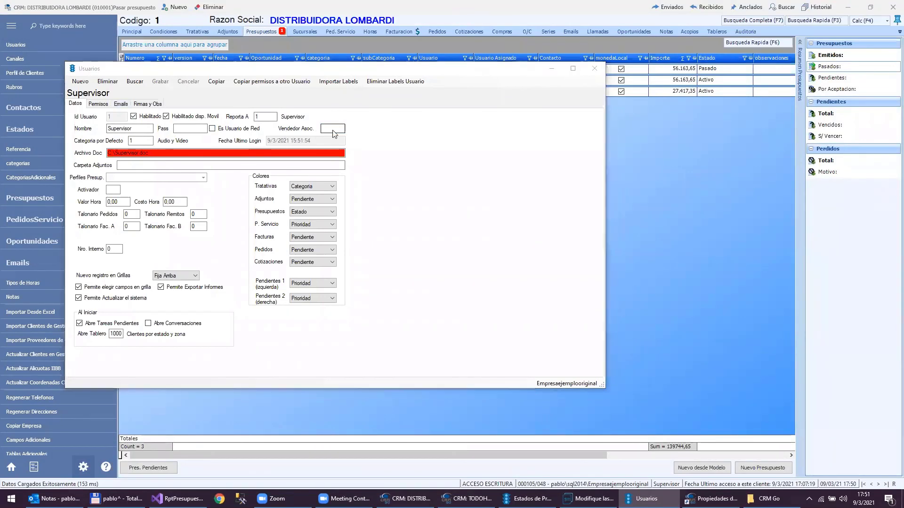
{"action": "double_click", "coordinate": [333, 129]}
{"action": "double_click", "coordinate": [409, 145]}
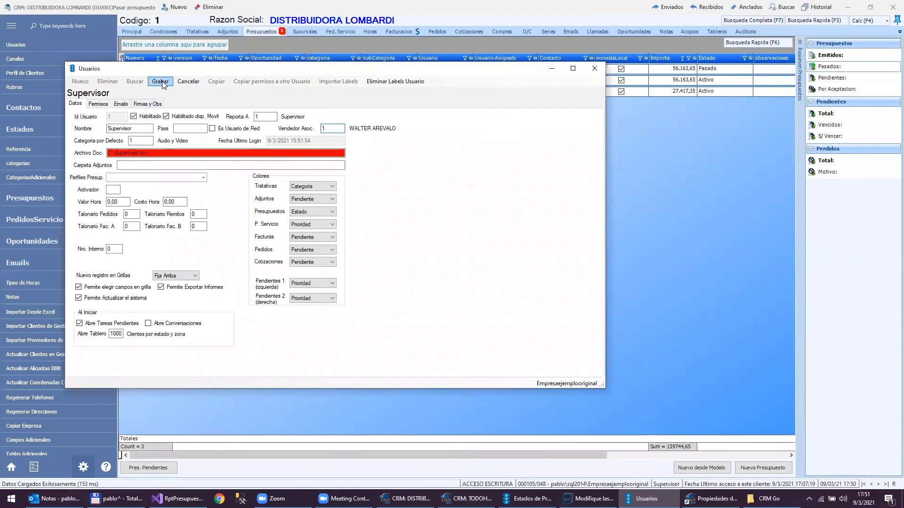
{"action": "left_click", "coordinate": [161, 82]}
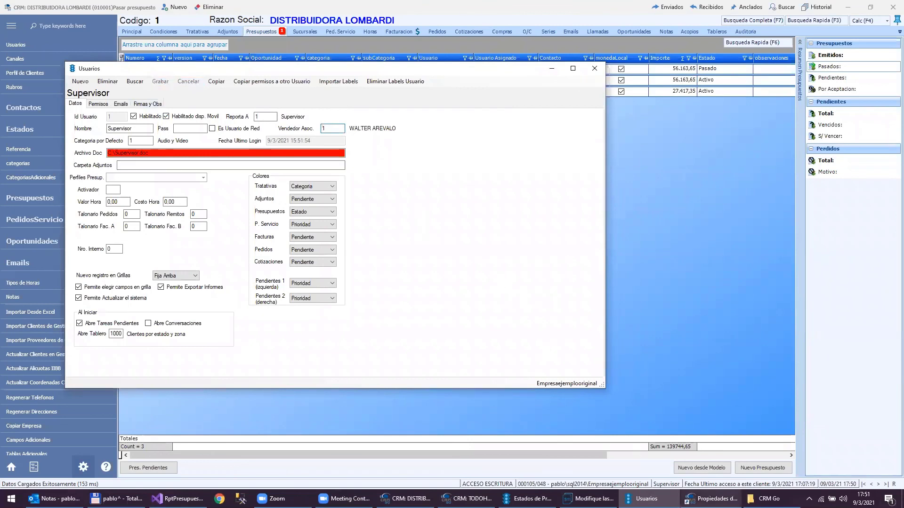
{"action": "left_click", "coordinate": [601, 69]}
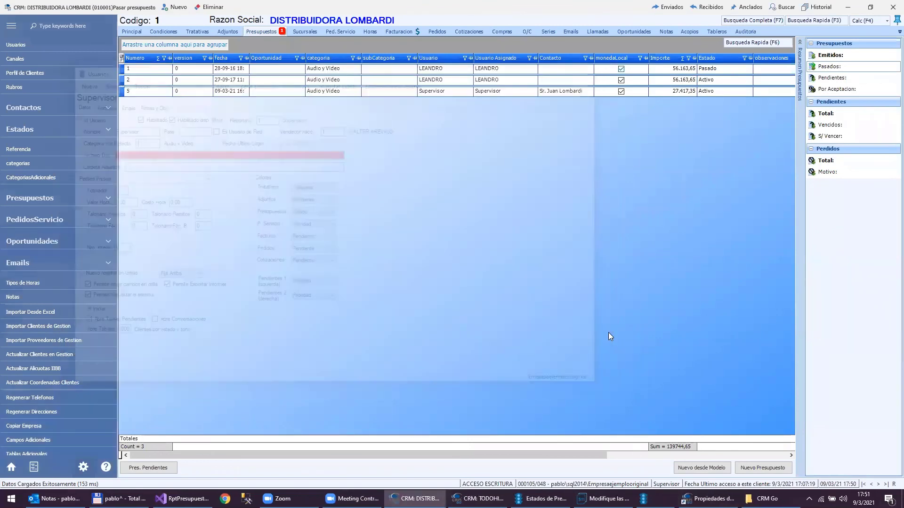
- Confirm the adjusted quantities in the quantities window and accept the order 19 confirmation
{"action": "left_click", "coordinate": [635, 499]}
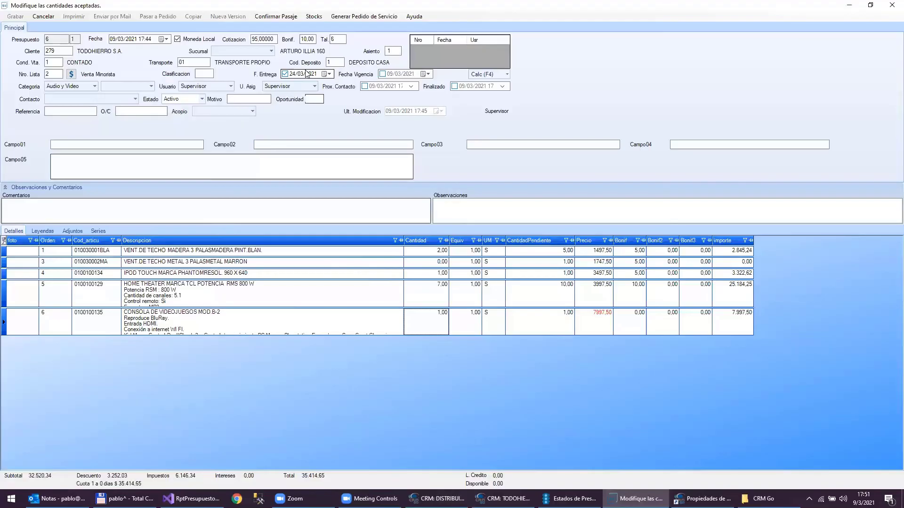
{"action": "left_click", "coordinate": [283, 17]}
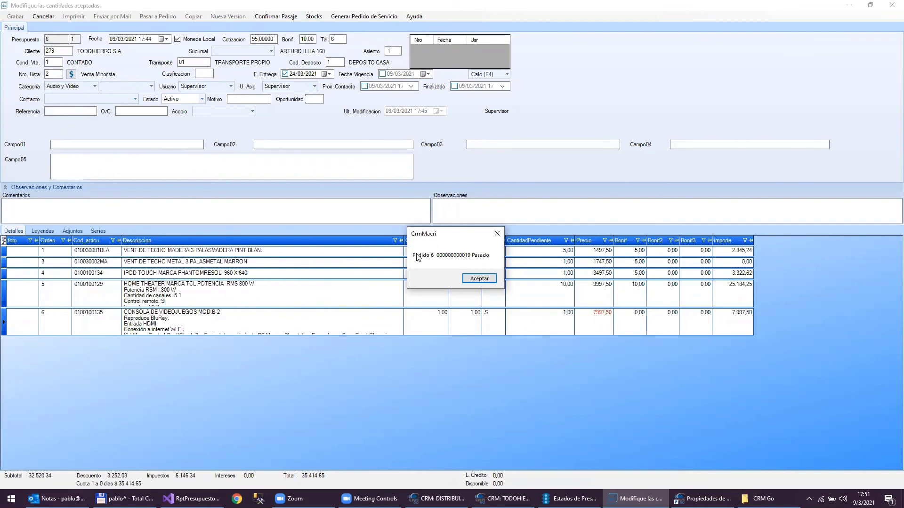
{"action": "left_click", "coordinate": [479, 279]}
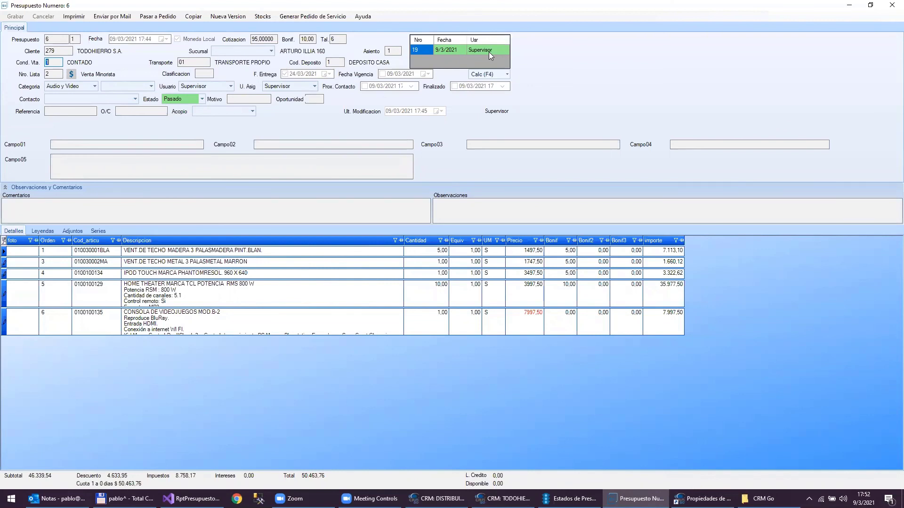
- Open order 19's details and check the home theater quantity of 7
{"action": "double_click", "coordinate": [443, 49]}
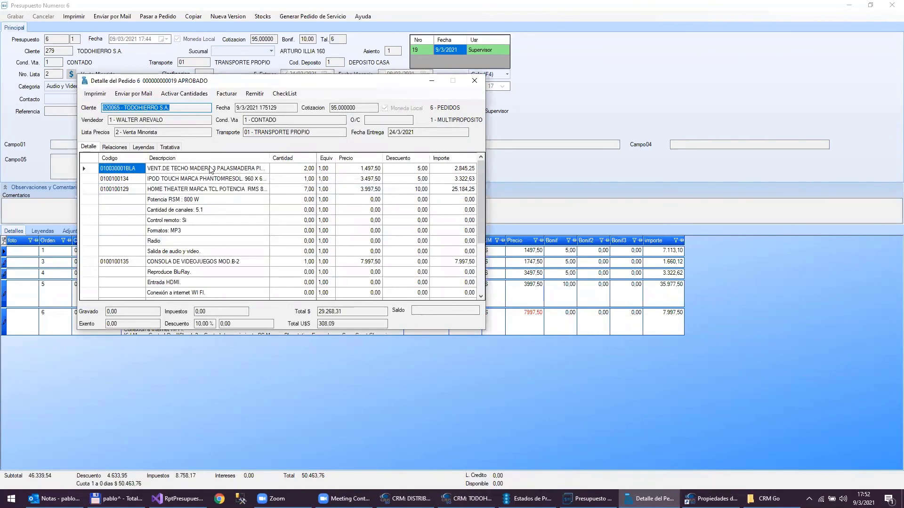
{"action": "left_click", "coordinate": [299, 192]}
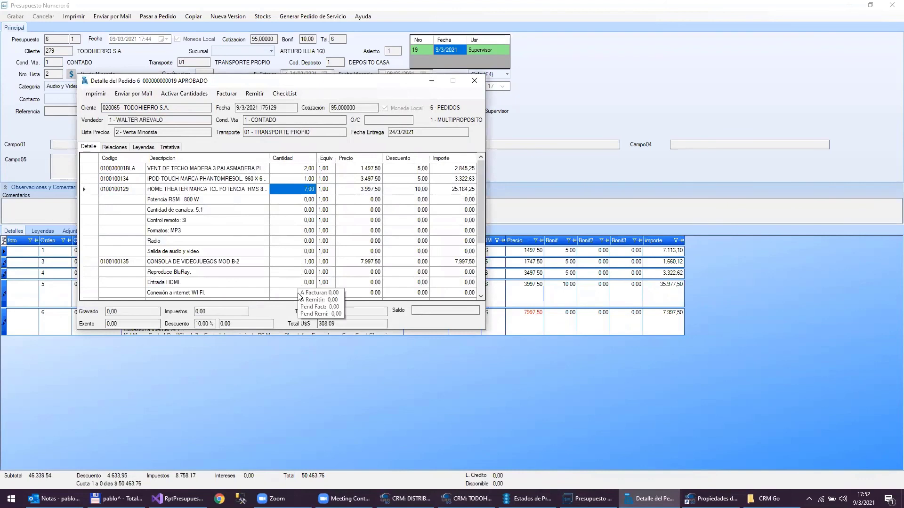
{"action": "mouse_move", "coordinate": [287, 294]}
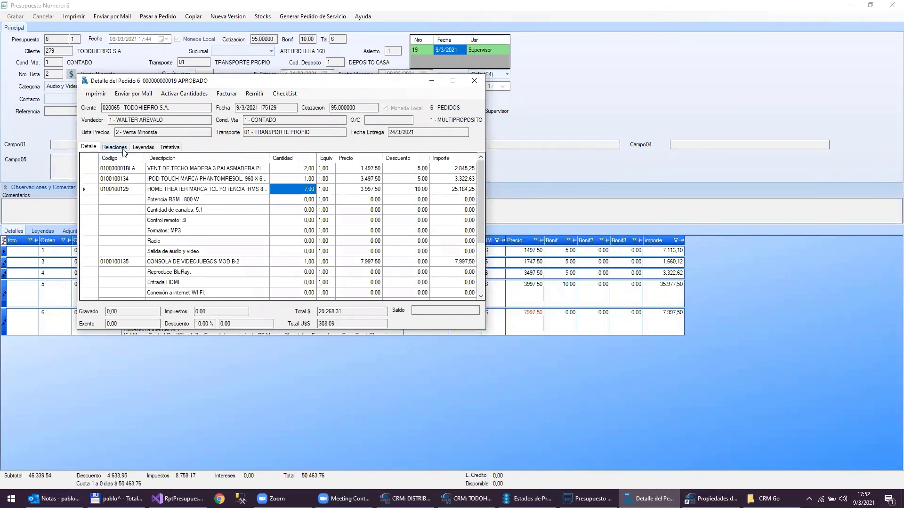
- Check order 19's link to quotation 6 under Relaciones, then drag its window aside
{"action": "left_click", "coordinate": [124, 152]}
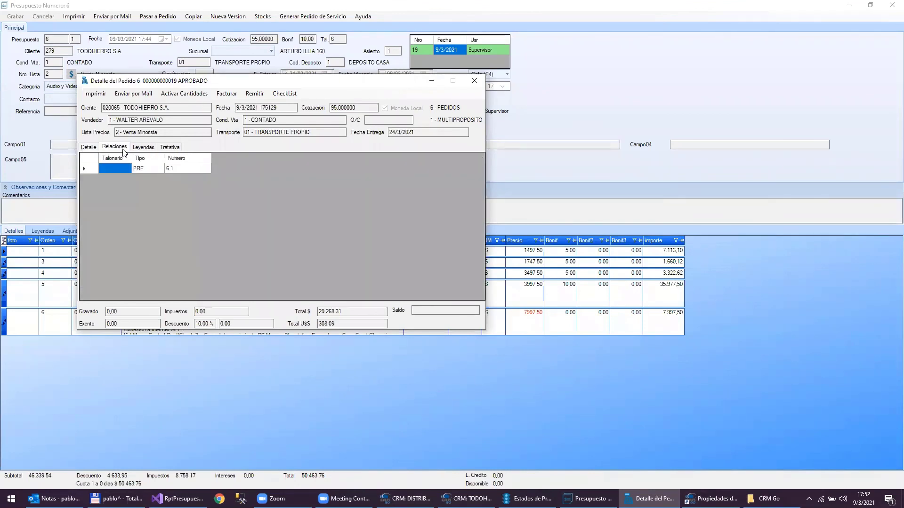
{"action": "left_click", "coordinate": [89, 148]}
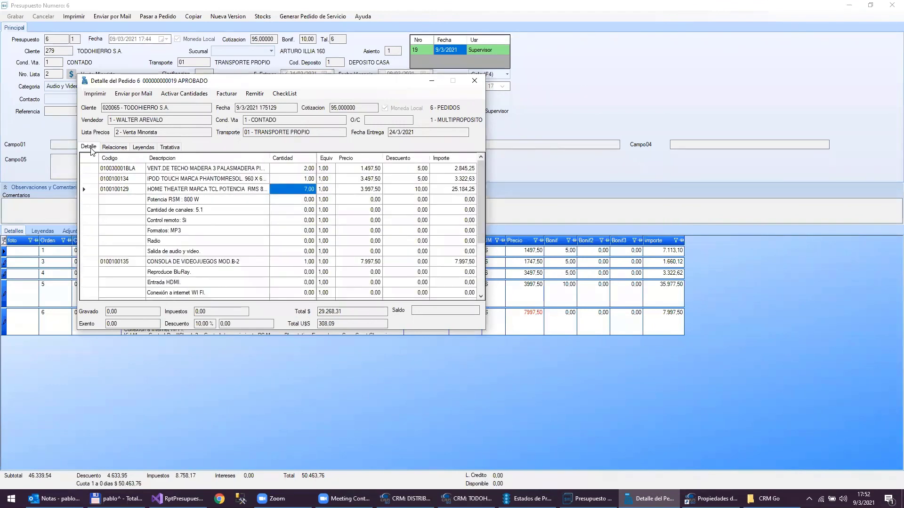
{"action": "left_click", "coordinate": [112, 147]}
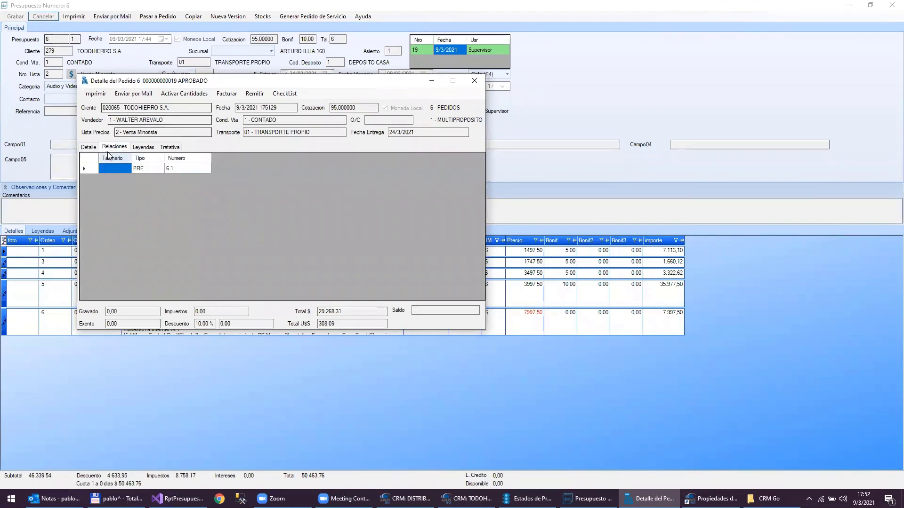
{"action": "left_click", "coordinate": [89, 148]}
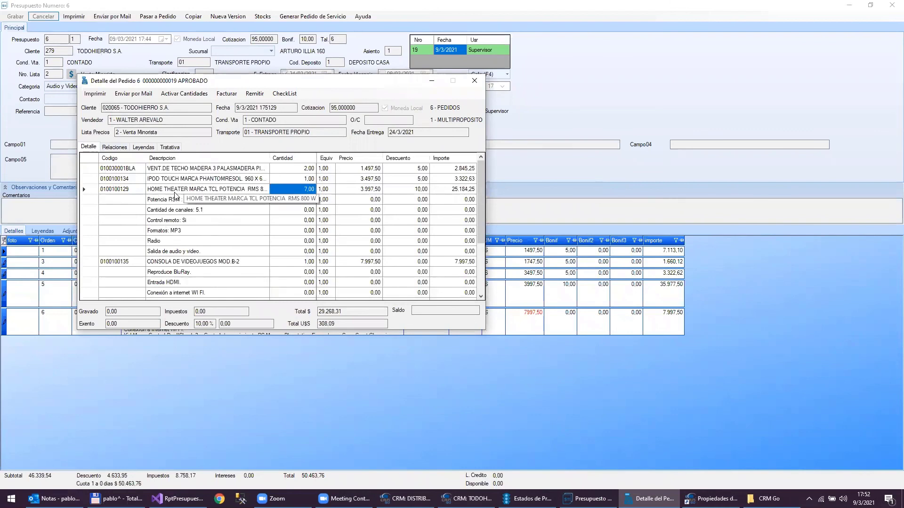
{"action": "left_click_drag", "start_coordinate": [185, 82], "coordinate": [488, 72]}
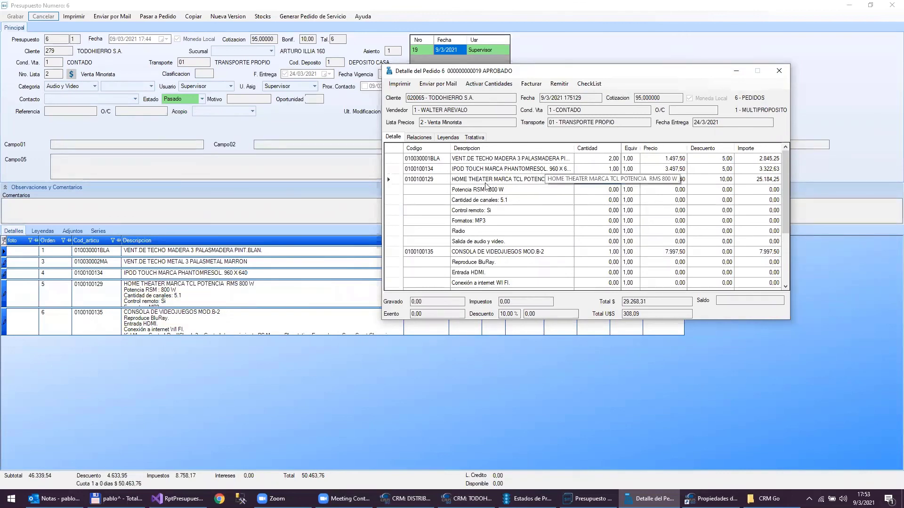
- Select the home theater lines in order 19's grid, then close the Detalle del Pedido window
{"action": "left_click", "coordinate": [584, 179]}
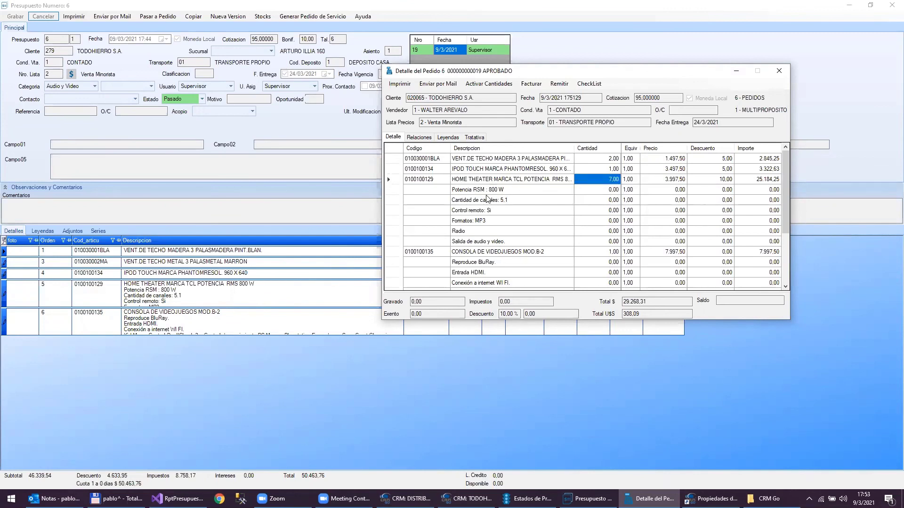
{"action": "left_click_drag", "start_coordinate": [489, 190], "coordinate": [478, 245]}
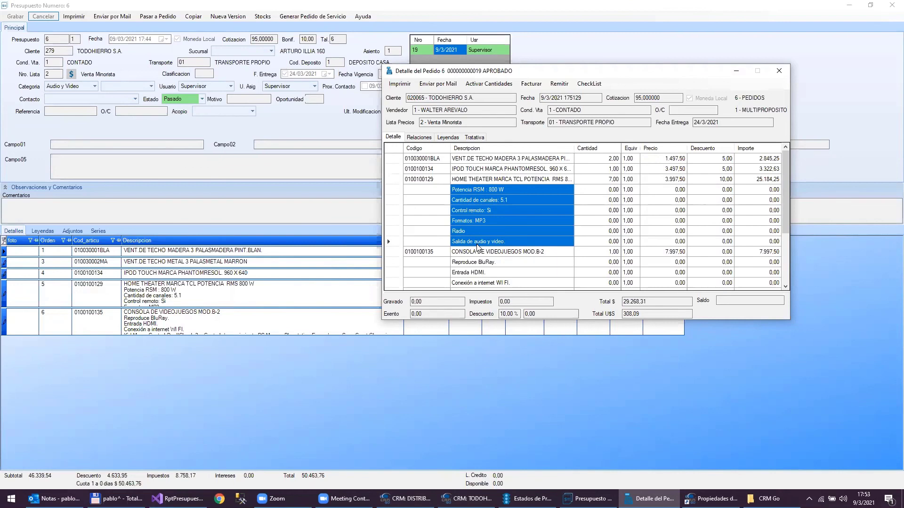
{"action": "double_click", "coordinate": [388, 71]}
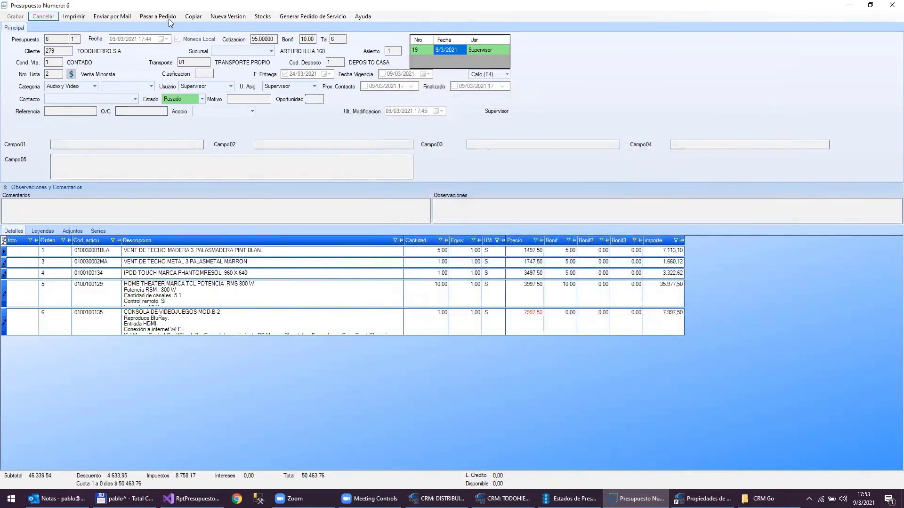
- Pass quote 6 again with home theater quantity 0, creating order 20 from the remaining fans
{"action": "left_click", "coordinate": [175, 18]}
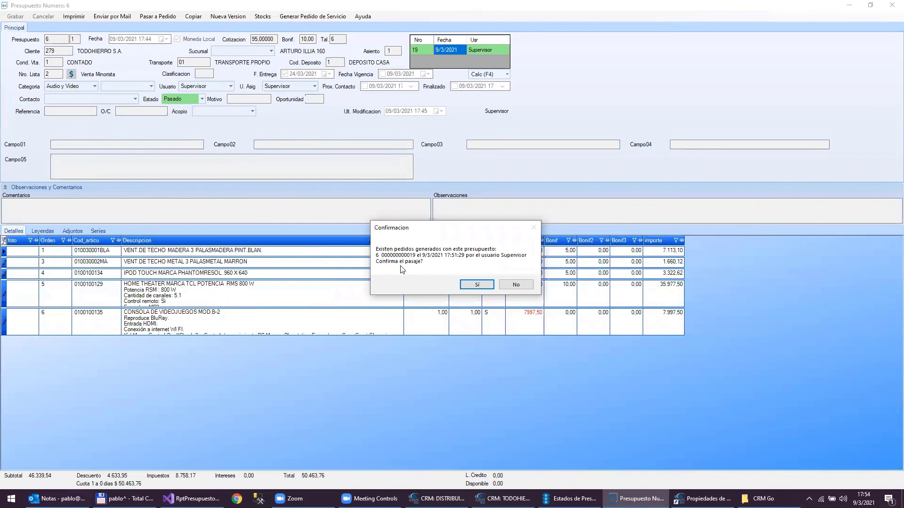
{"action": "left_click", "coordinate": [477, 285]}
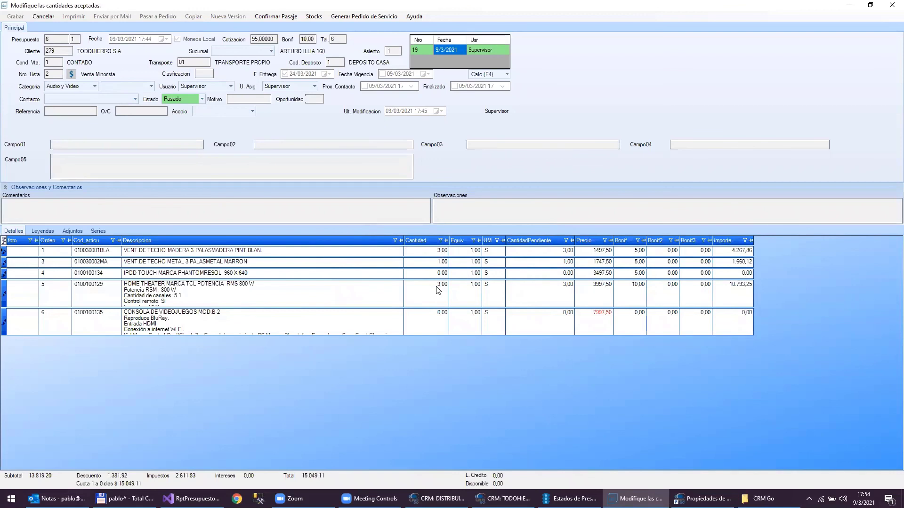
{"action": "left_click", "coordinate": [436, 287]}
{"action": "left_click", "coordinate": [466, 279]}
{"action": "left_click", "coordinate": [435, 287]}
{"action": "type", "text": "0"}
{"action": "key", "text": "Down"}
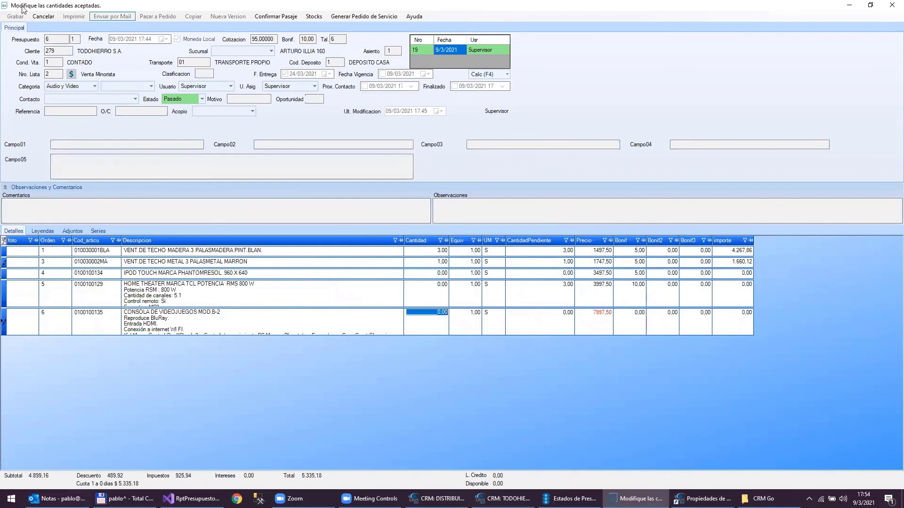
{"action": "left_click", "coordinate": [283, 17]}
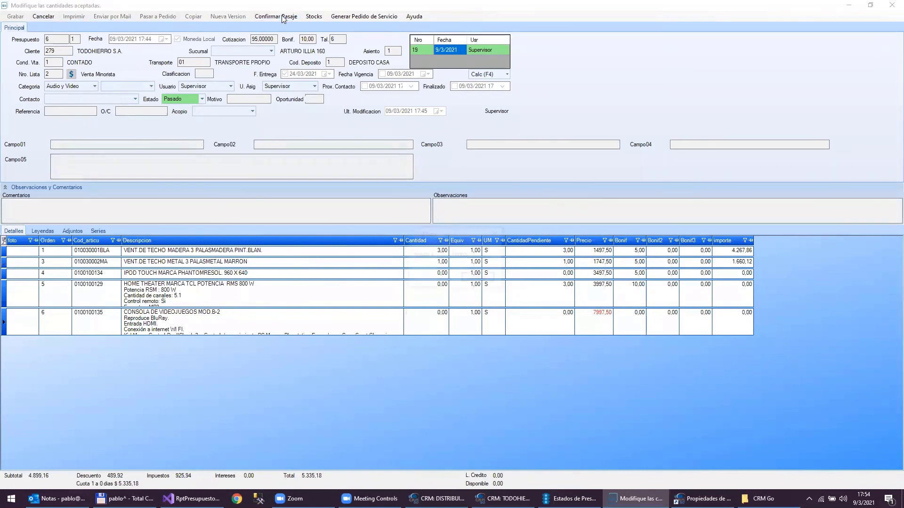
{"action": "key", "text": "Return"}
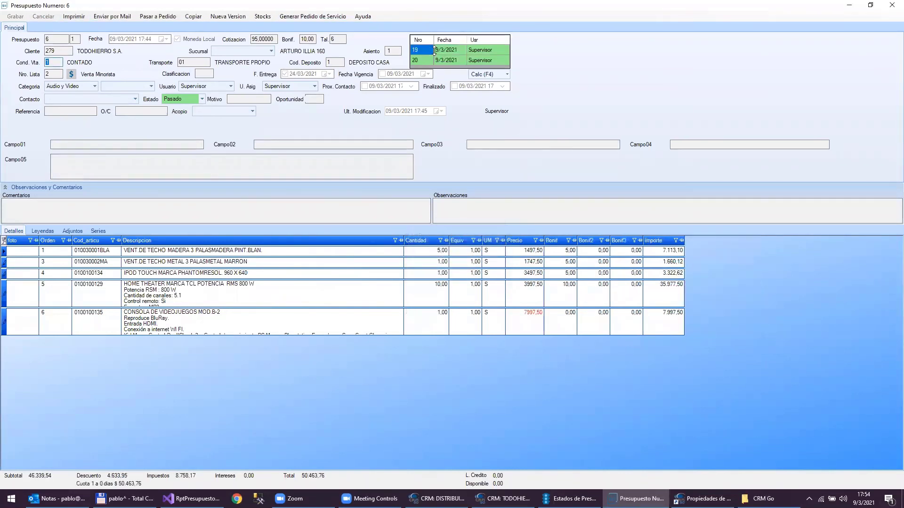
{"action": "double_click", "coordinate": [421, 59]}
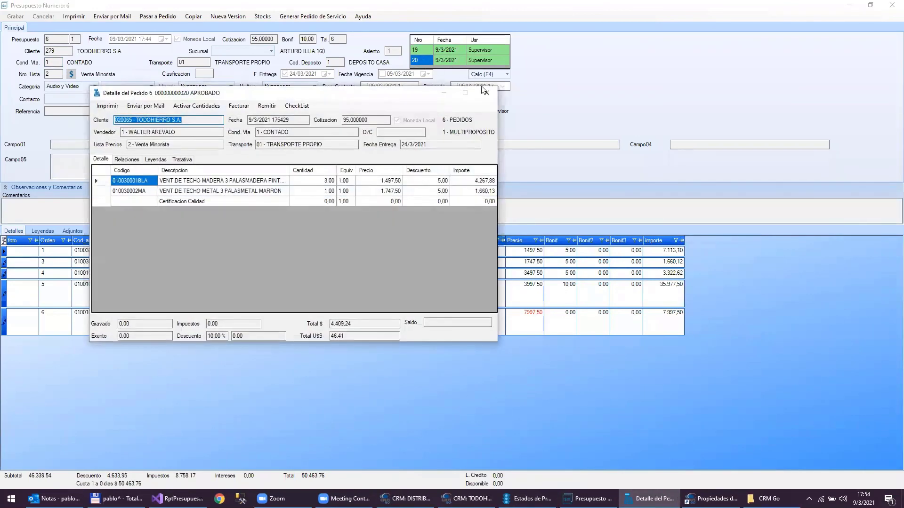
{"action": "left_click", "coordinate": [487, 93]}
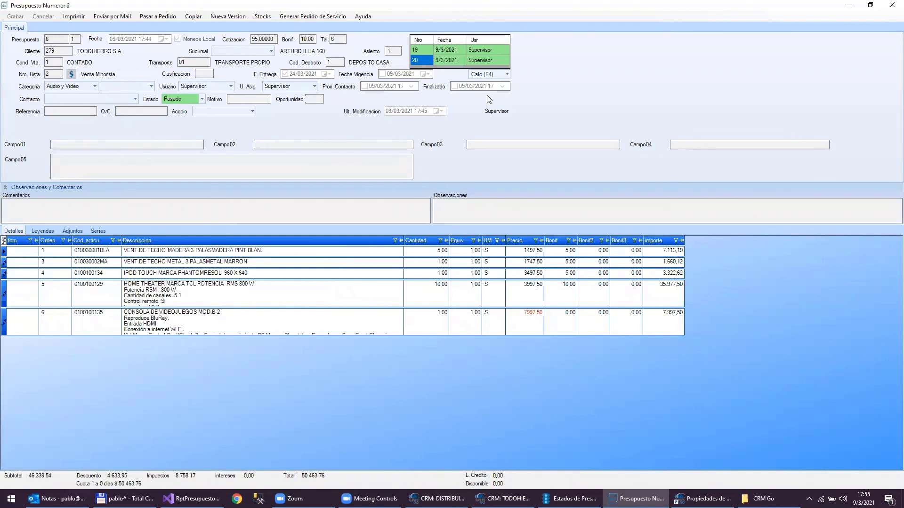
- Start another order transfer from quote 6, then cancel the quantity screen
{"action": "right_click", "coordinate": [427, 66]}
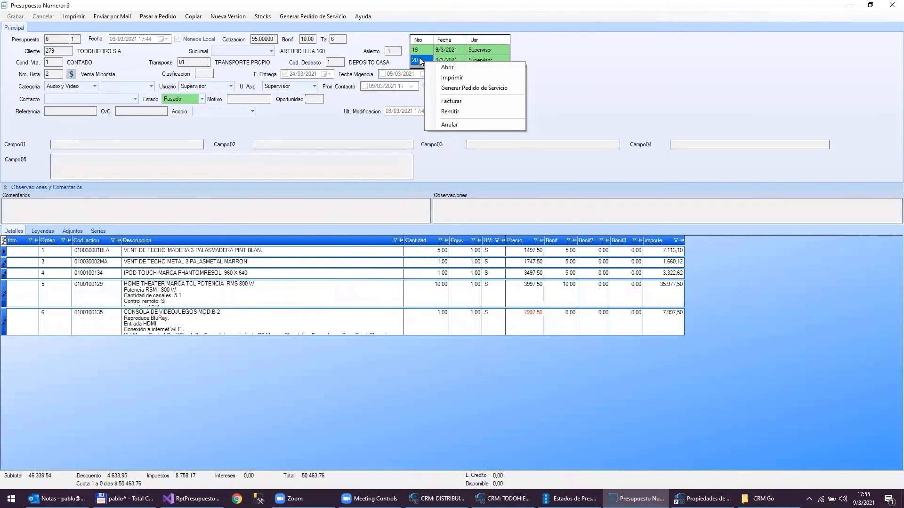
{"action": "left_click", "coordinate": [156, 16]}
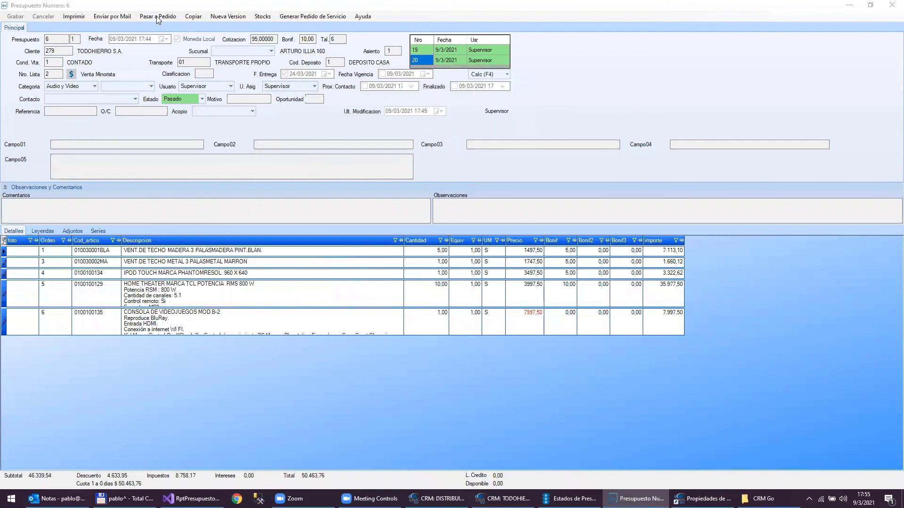
{"action": "left_click", "coordinate": [476, 287]}
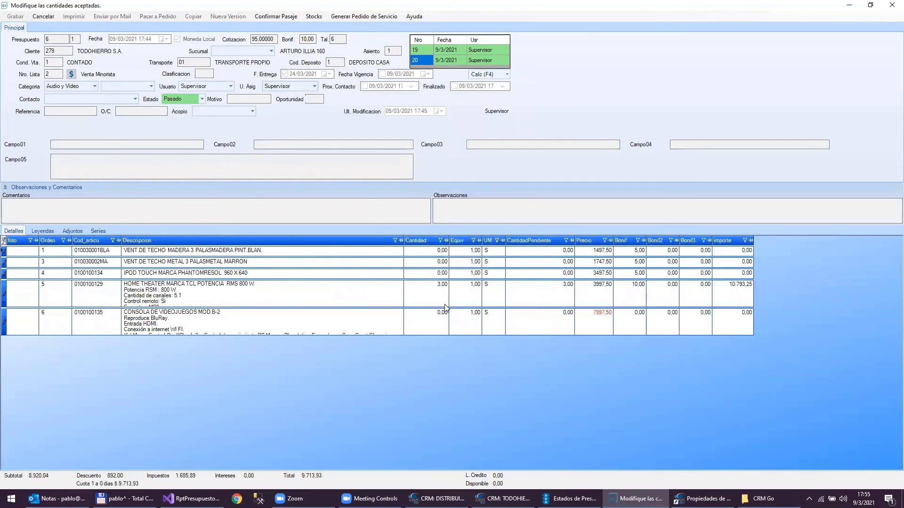
{"action": "left_click", "coordinate": [46, 18]}
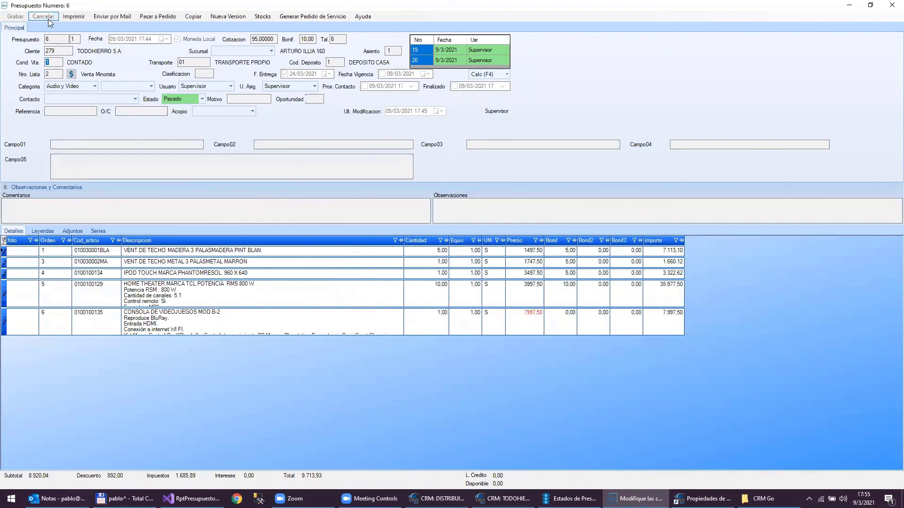
- Void order 20 with Anular from the quote's order list
{"action": "left_click", "coordinate": [415, 60]}
{"action": "right_click", "coordinate": [419, 61]}
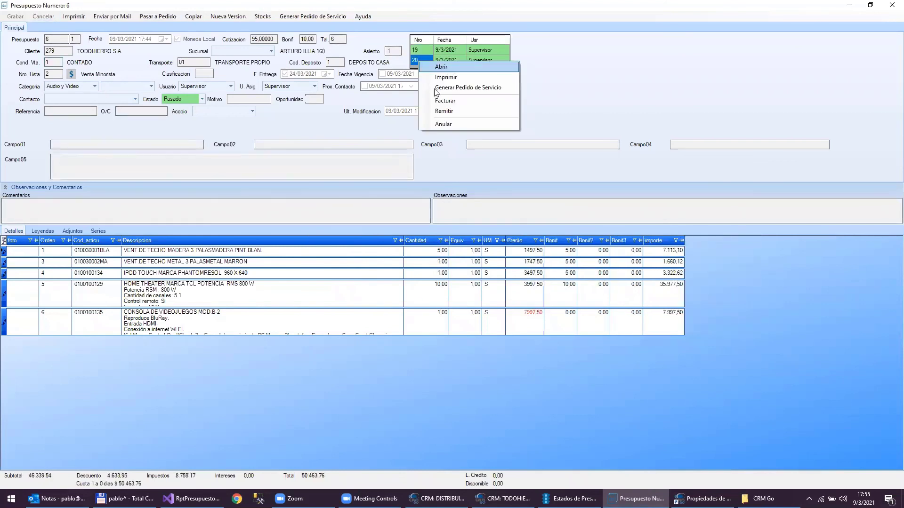
{"action": "left_click", "coordinate": [443, 125]}
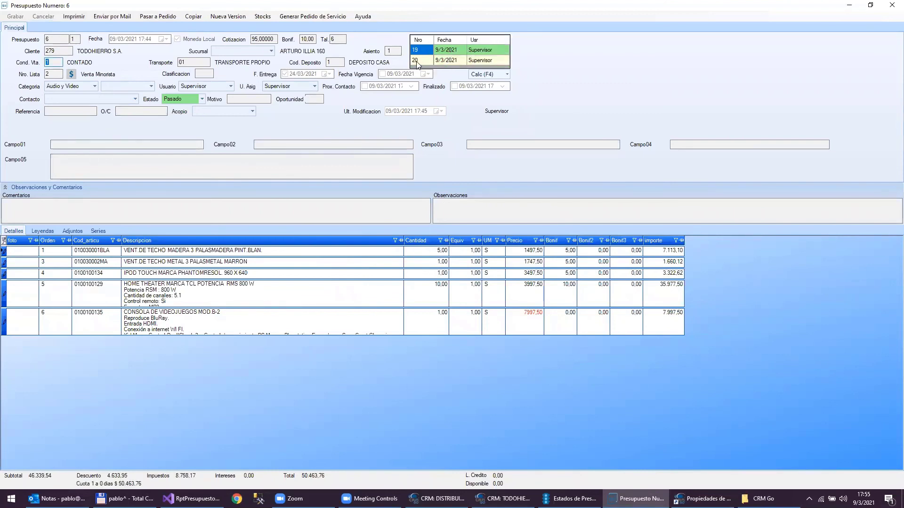
{"action": "mouse_move", "coordinate": [429, 70]}
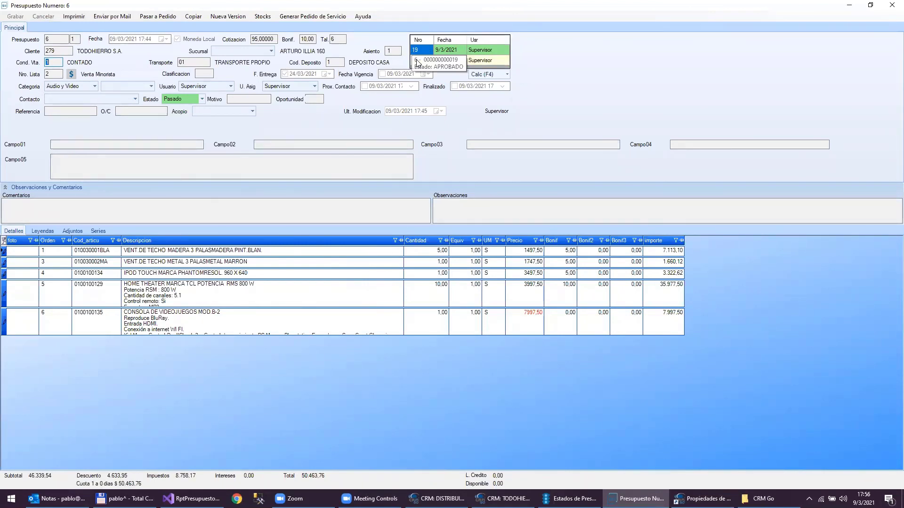
{"action": "left_click", "coordinate": [419, 61]}
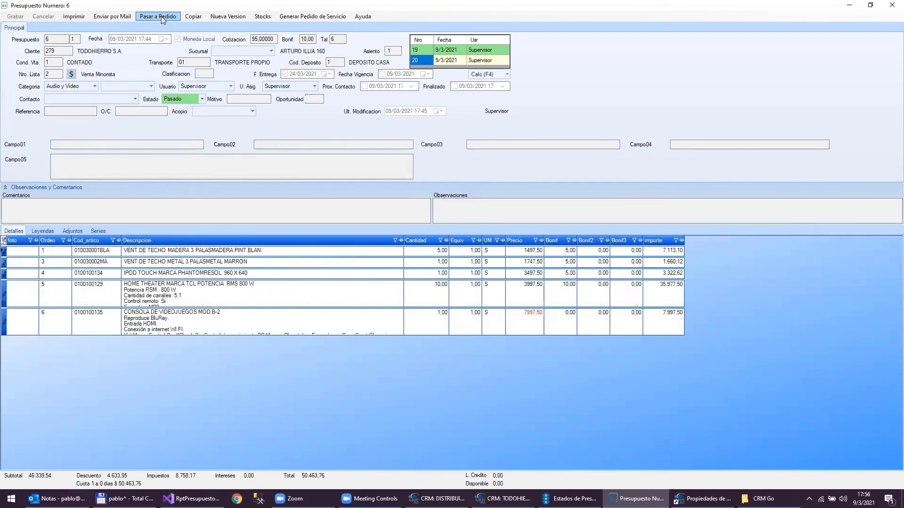
{"action": "left_click", "coordinate": [161, 16]}
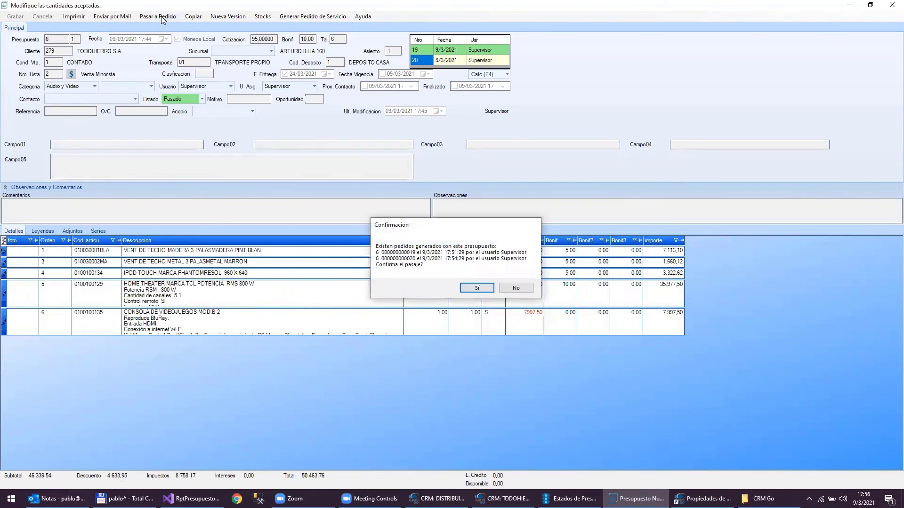
{"action": "key", "text": "Return"}
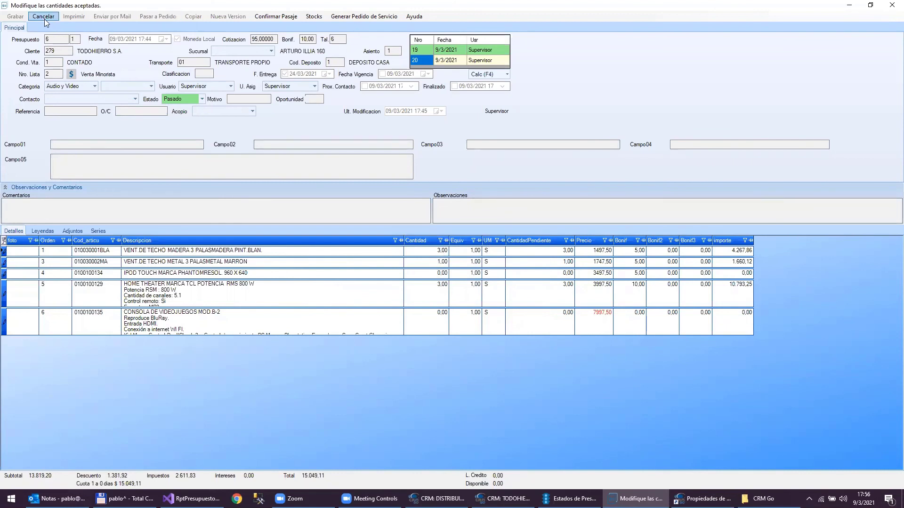
{"action": "left_click", "coordinate": [45, 19]}
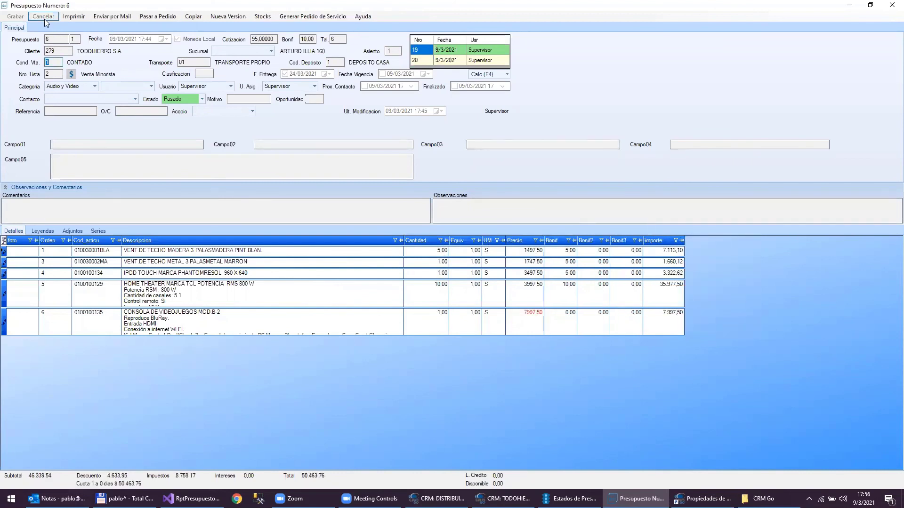